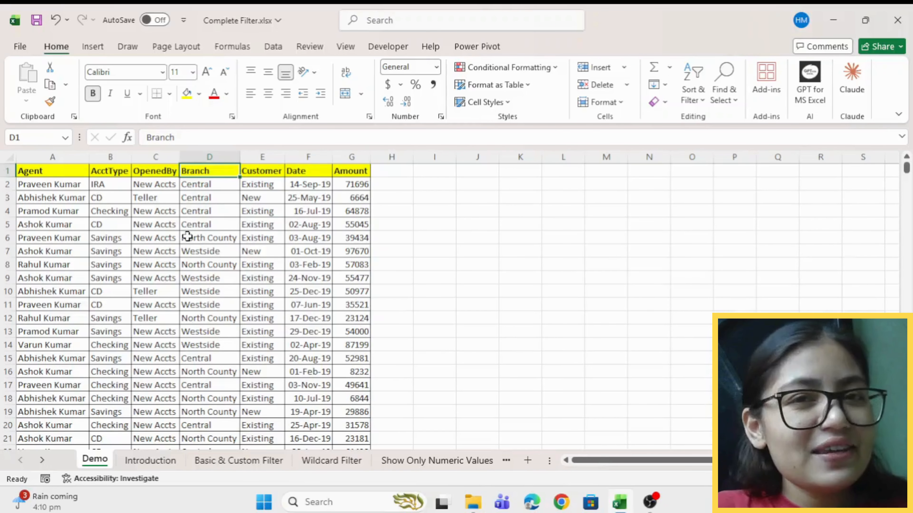
Add header filters to the Demo sheet's table, show only the Central branch rows, and remove the filters again.
key("ctrl+shift+l")
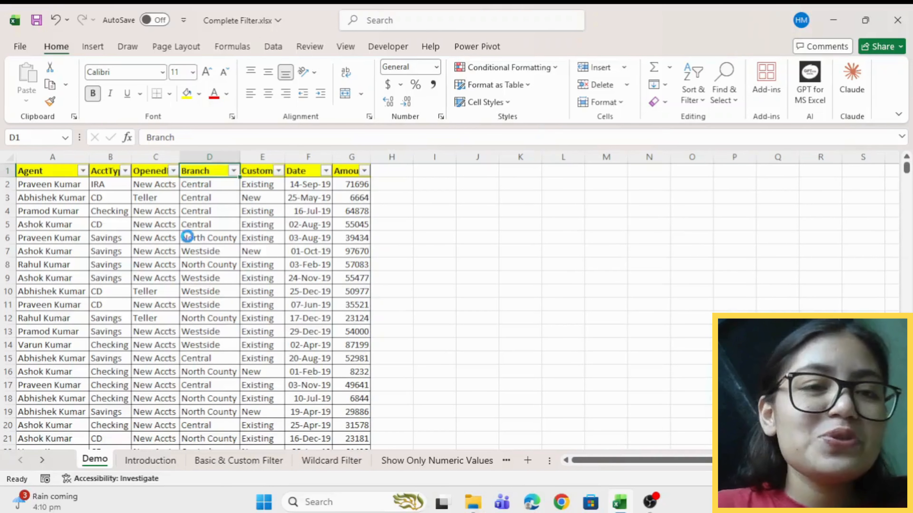
key("alt+Down")
key("Tab")
key("Tab")
key("space")
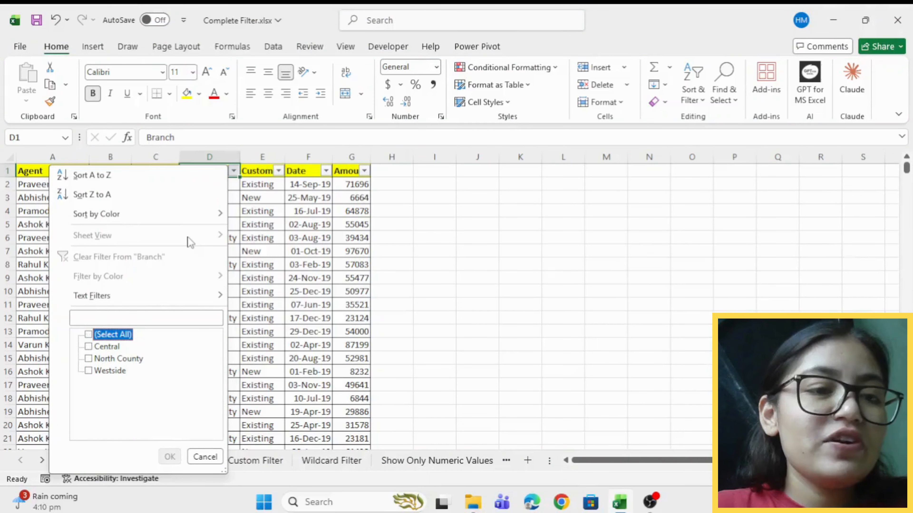
key("Down")
key("space")
key("Return")
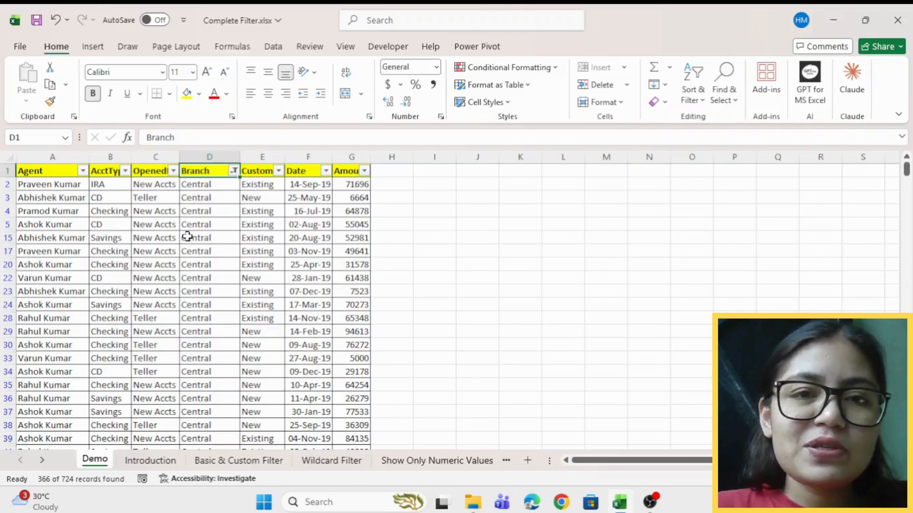
key("ctrl+shift+l")
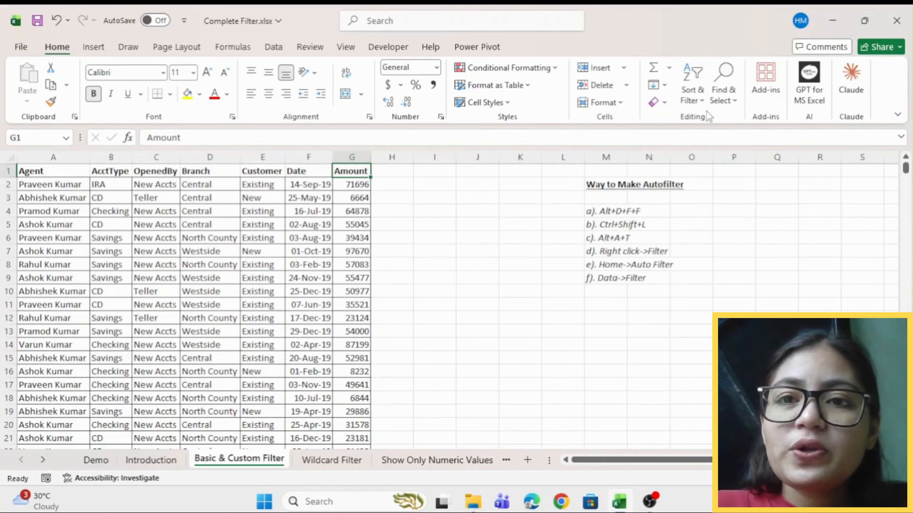
Turn AutoFilter on and off again for the table, working from the Amount header in G1.
left_click(697, 101)
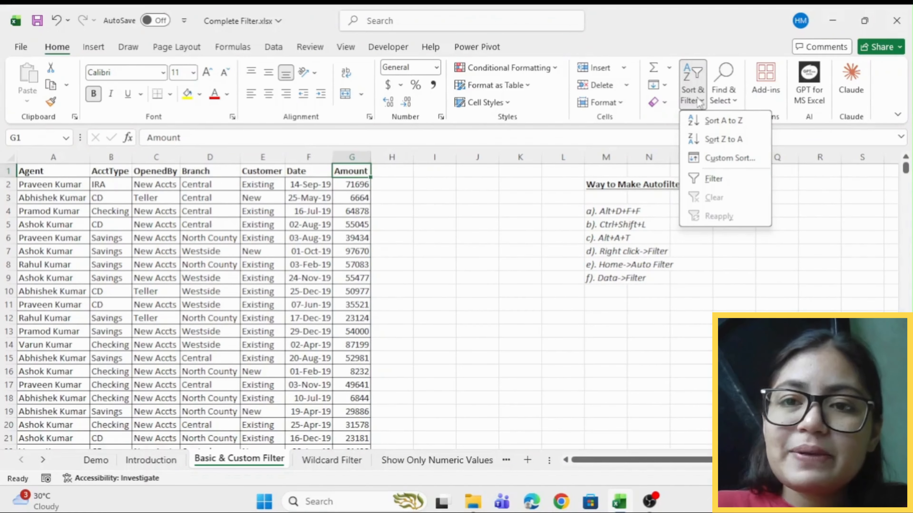
left_click(713, 179)
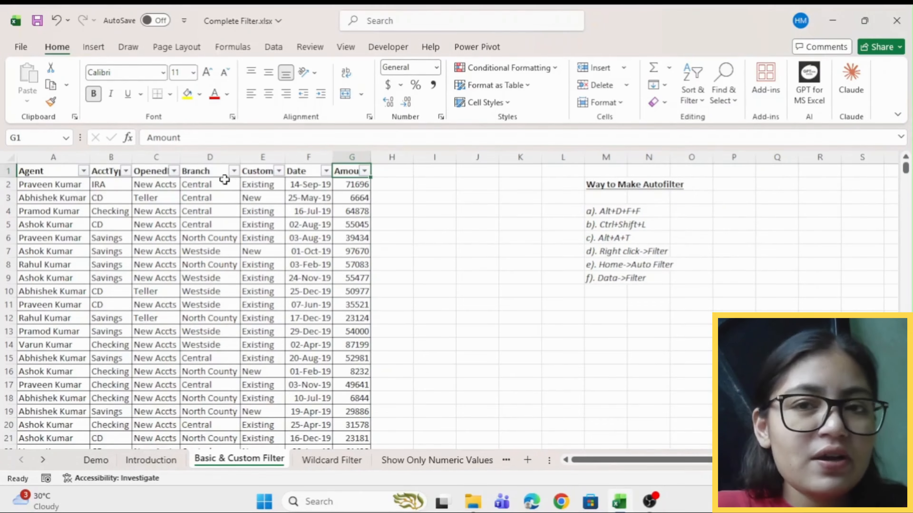
left_click(695, 105)
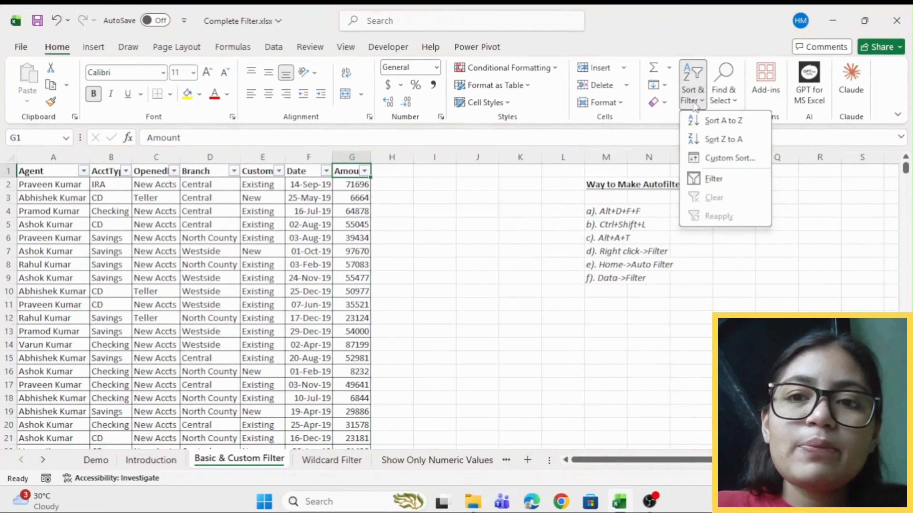
left_click(708, 178)
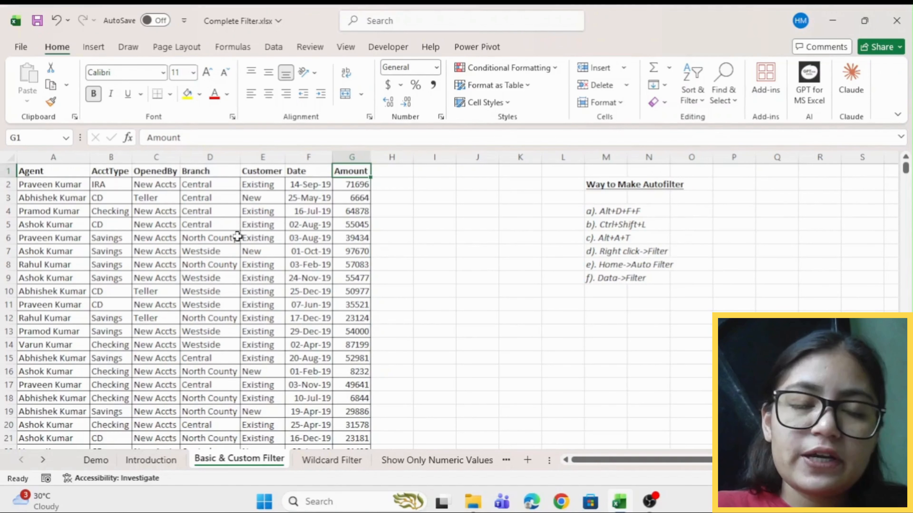
Apply AutoFilter from the Agent header in A1 using the data tools, and remove it again.
left_click(59, 172)
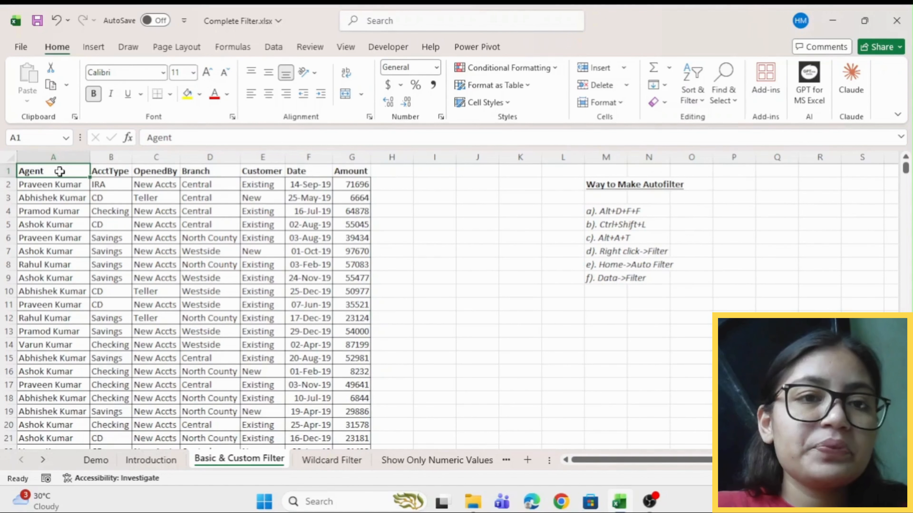
left_click(275, 48)
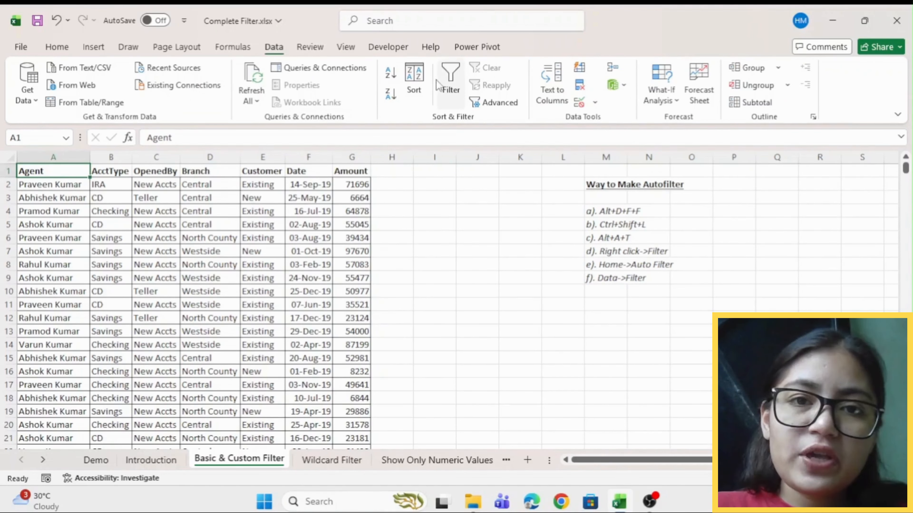
left_click(450, 83)
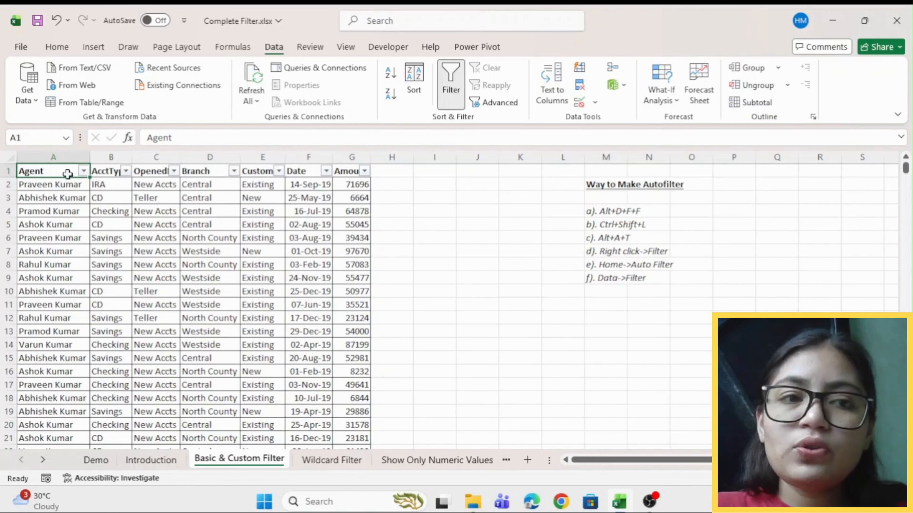
left_click(447, 76)
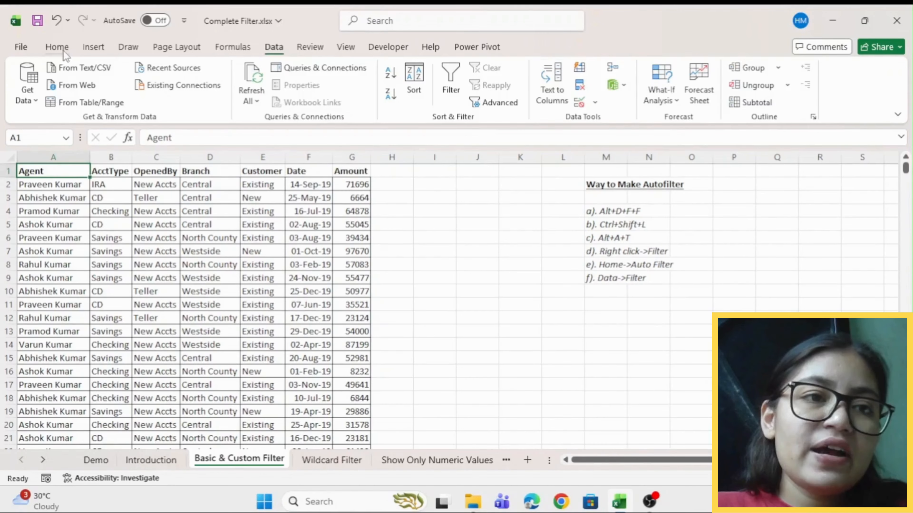
Examine the cell-specific filter options offered for cell A2 in the Agent column, without applying any.
left_click(57, 47)
left_click(61, 185)
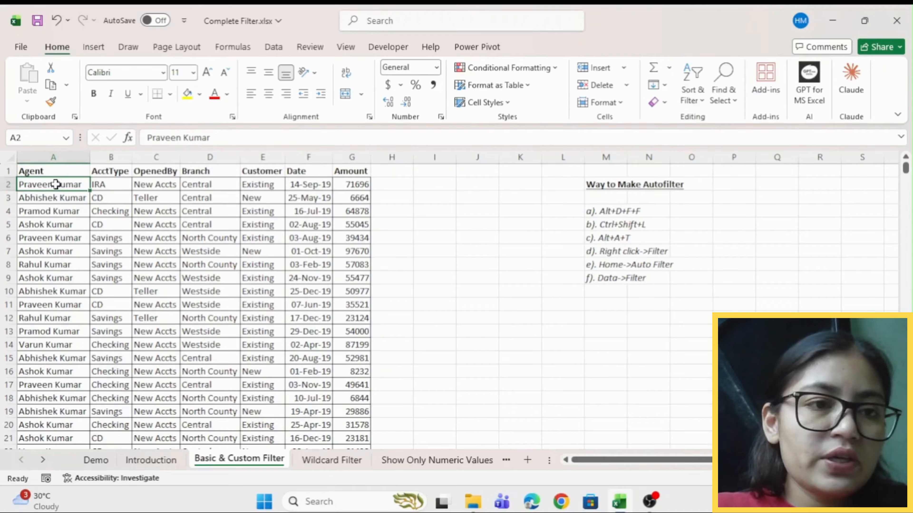
right_click(56, 183)
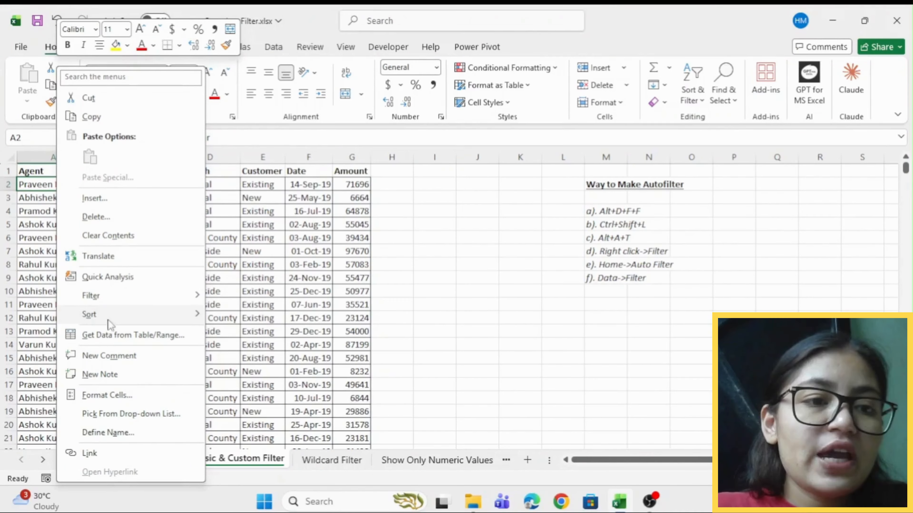
mouse_move(173, 302)
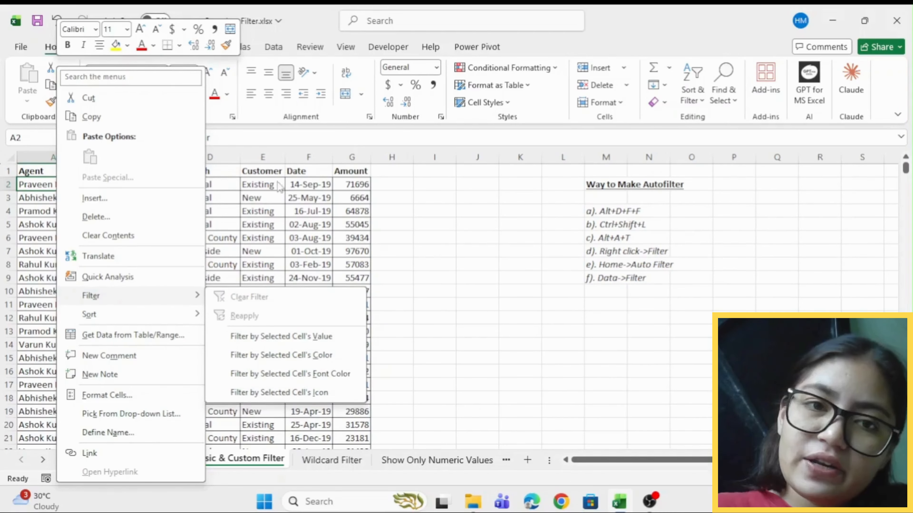
left_click(257, 198)
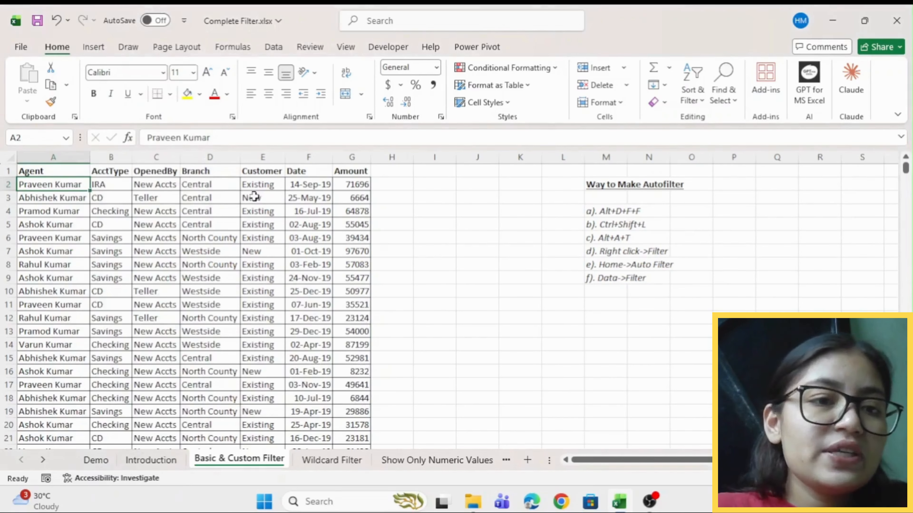
Toggle the header filters on and off from cell E7 in the Customer column.
left_click(250, 249)
key("ctrl+shift+l")
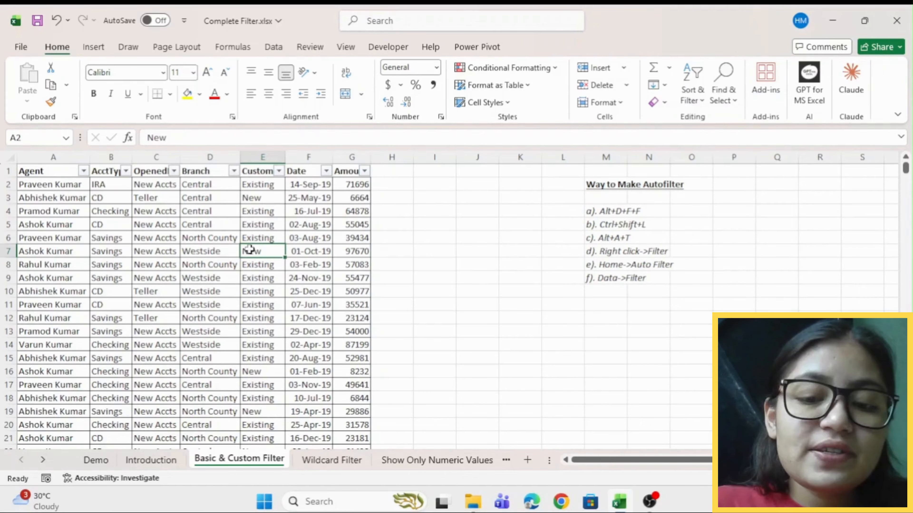
key("ctrl+shift+l")
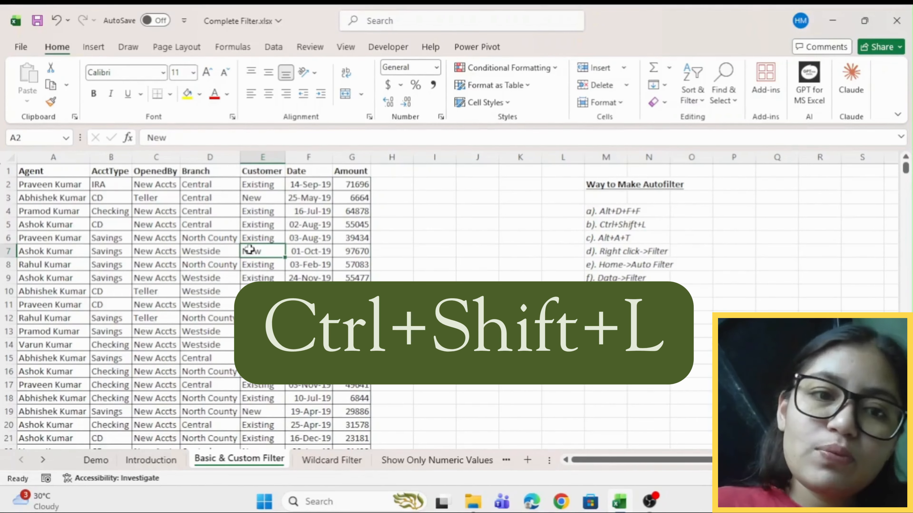
Turn on the header filters from cell C10 in the OpenedBy column, and turn them off again from C2.
left_click(199, 248)
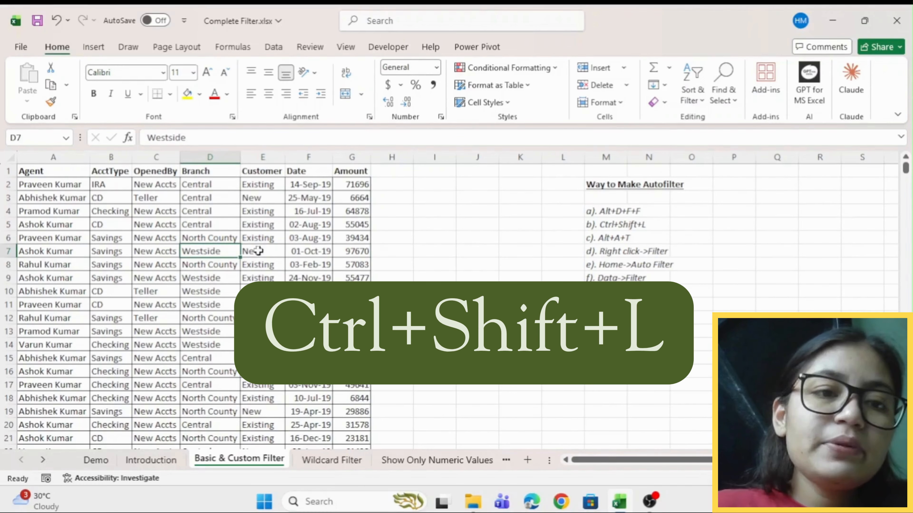
left_click(137, 175)
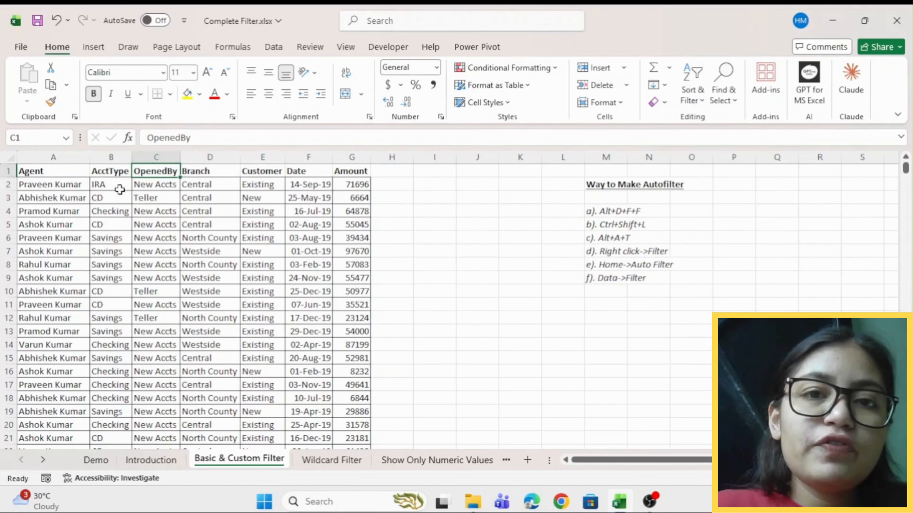
left_click(118, 236)
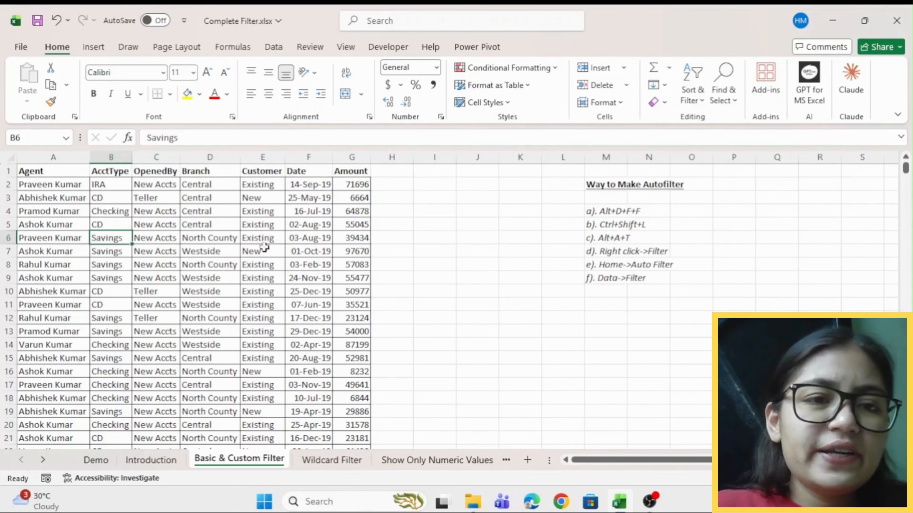
left_click(170, 286)
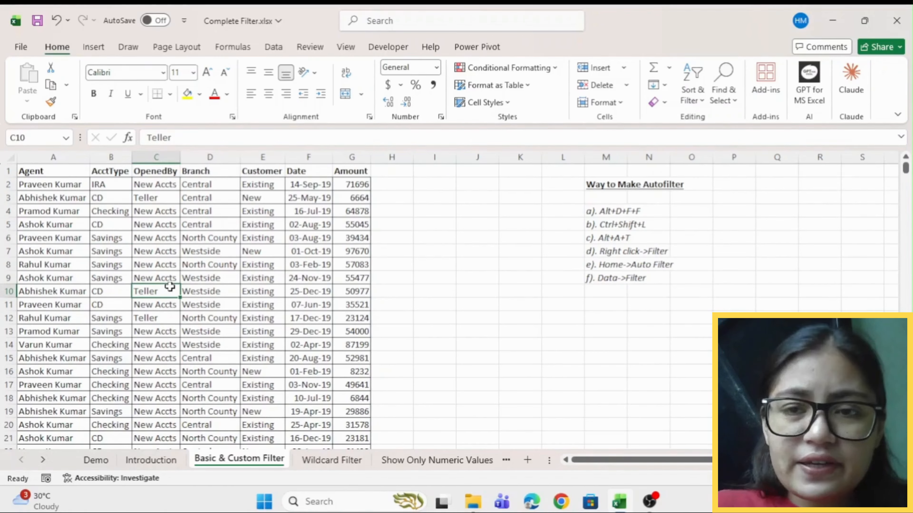
key("ctrl+shift+l")
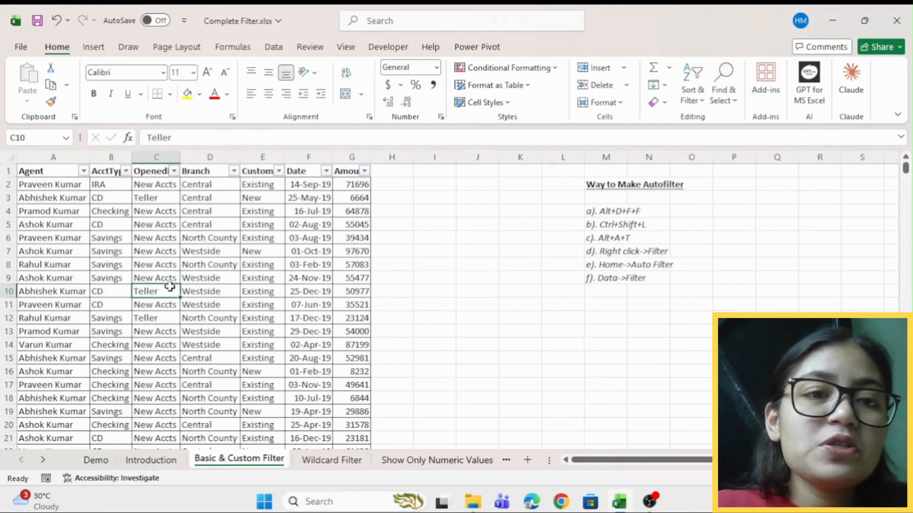
key("Up")
key("Up")
key("Up")
key("Up")
key("Up")
key("Up")
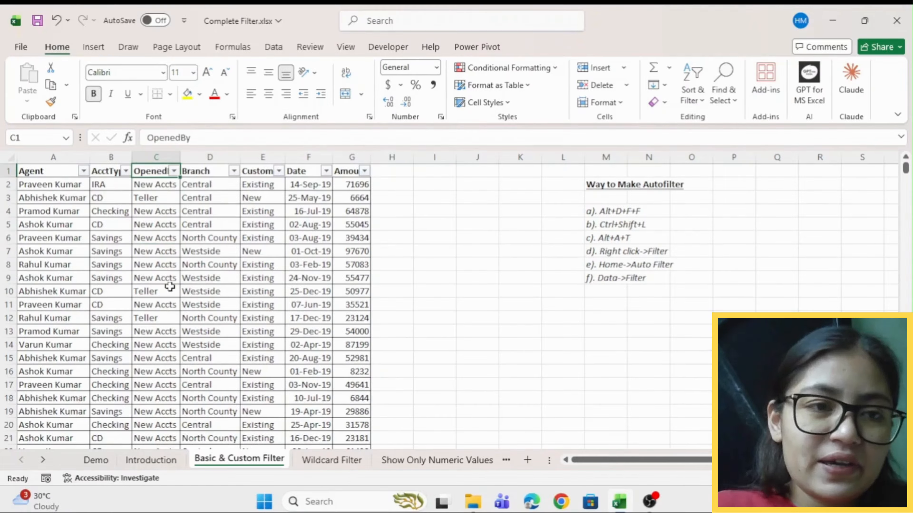
key("Down")
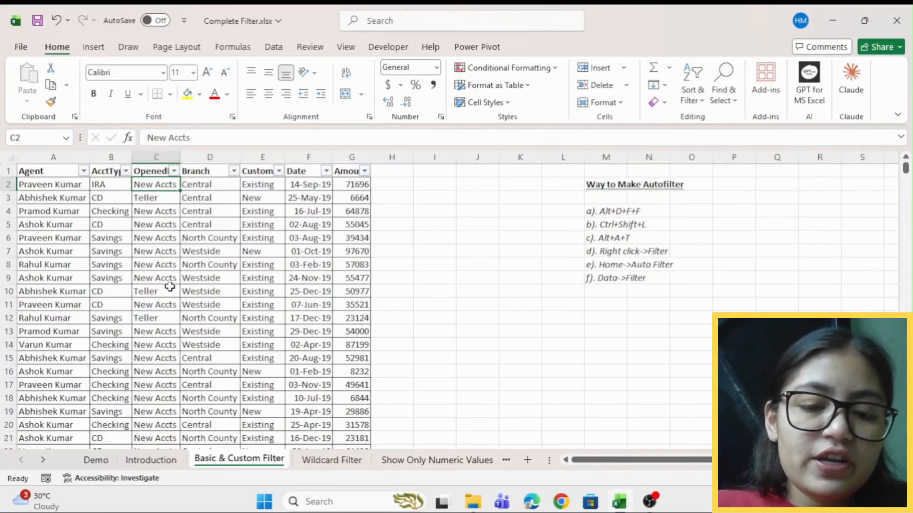
key("ctrl+shift+l")
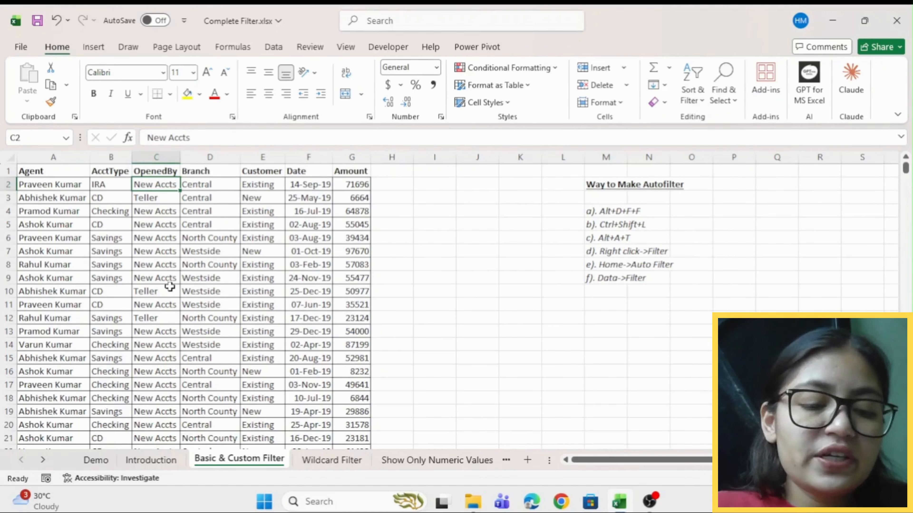
Apply and remove AutoFilter from cell C2 using the Alt+D+F+F method listed on the sheet.
key("alt+d")
key("f")
key("f")
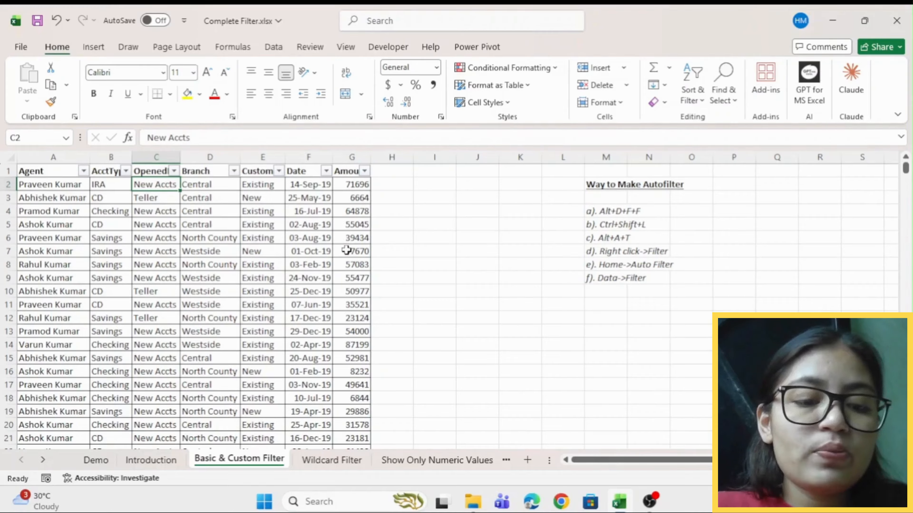
key("alt+d")
key("f")
key("f")
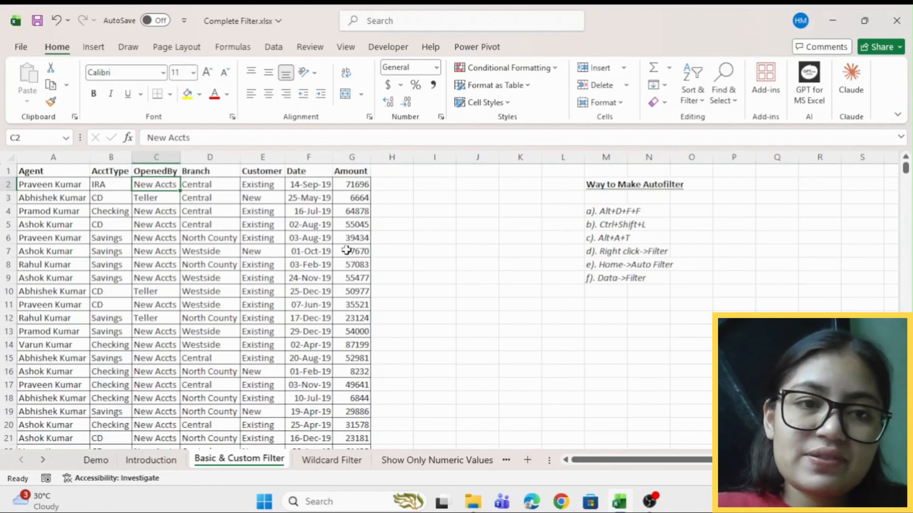
Apply AutoFilter from the OpenedBy header using the listed Alt+A+T method, and remove it from the Agent header.
key("Up")
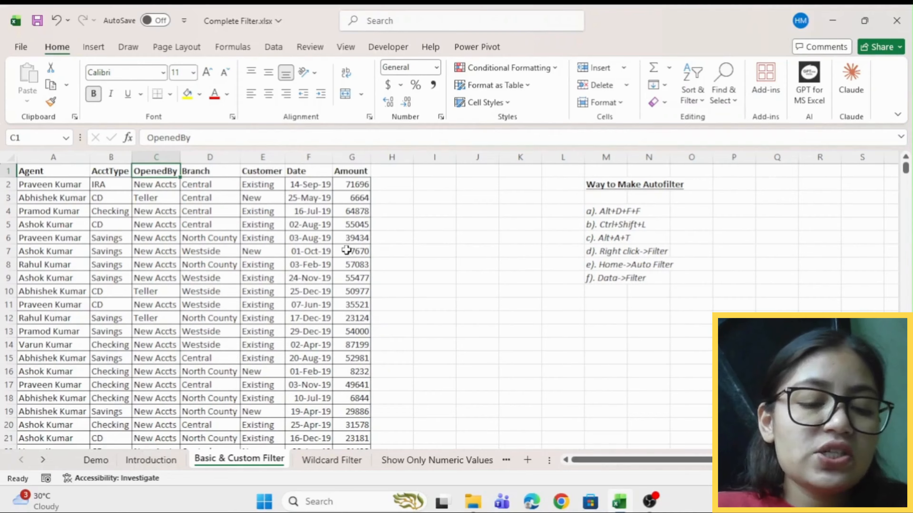
key("alt+a")
key("t")
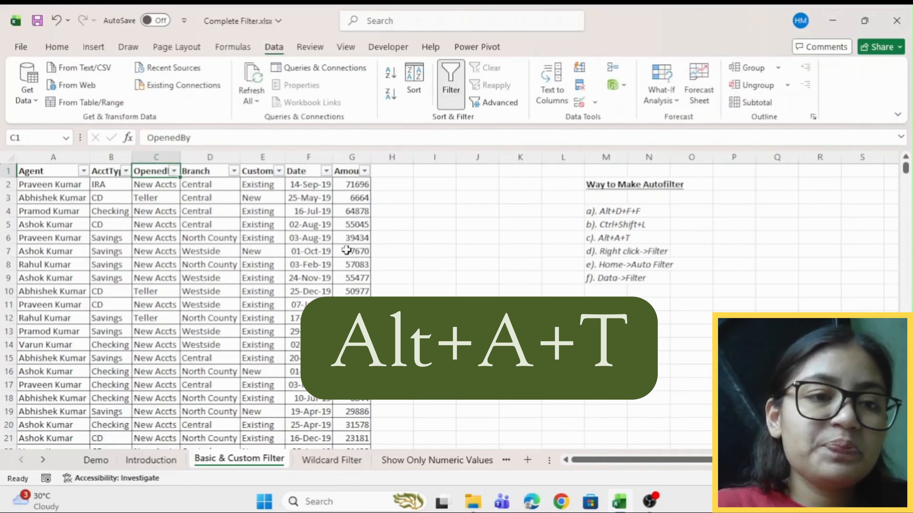
key("Left")
key("Left")
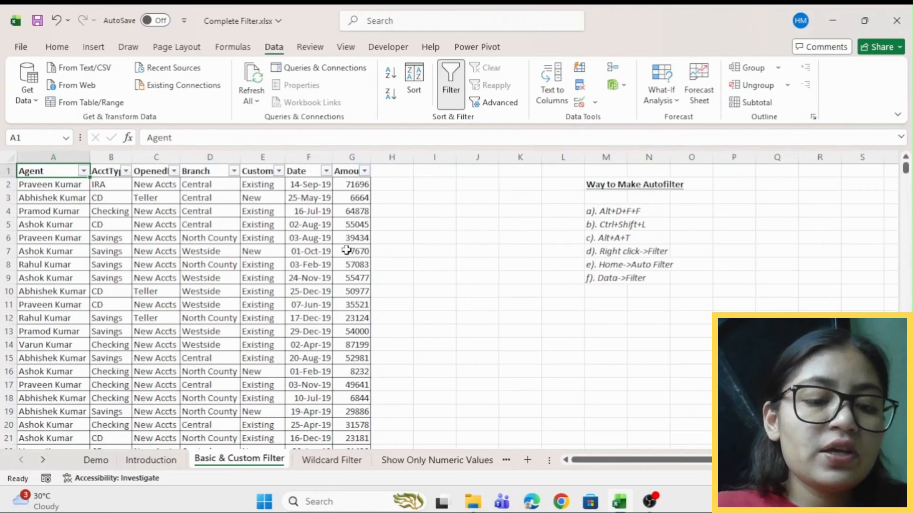
key("alt+a")
key("t")
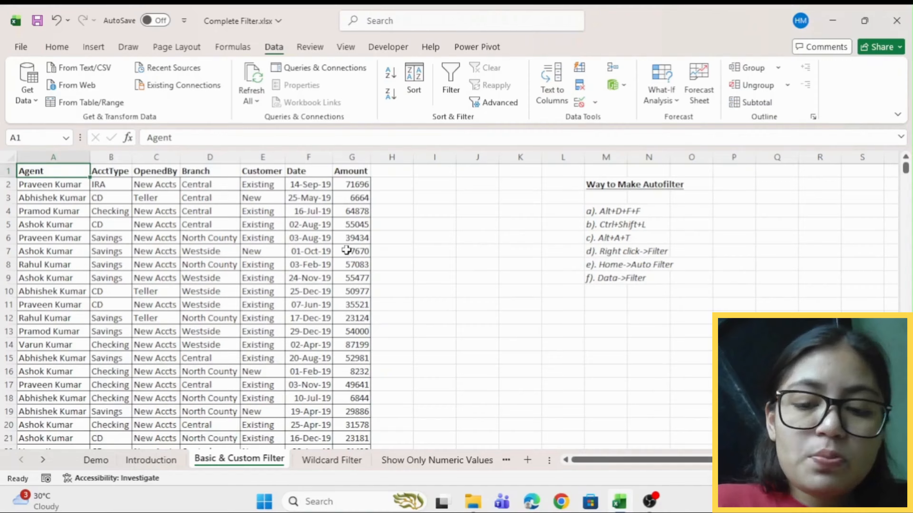
Turn on the header filters for the table on the Basic & Custom Filter sheet.
left_click(346, 249)
key("ctrl+shift+l")
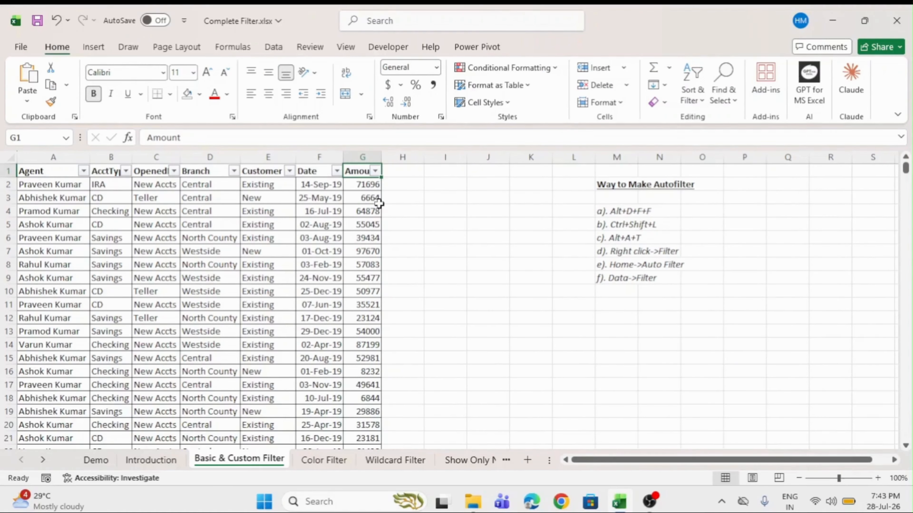
left_click(50, 171)
left_click_drag(49, 167, 65, 226)
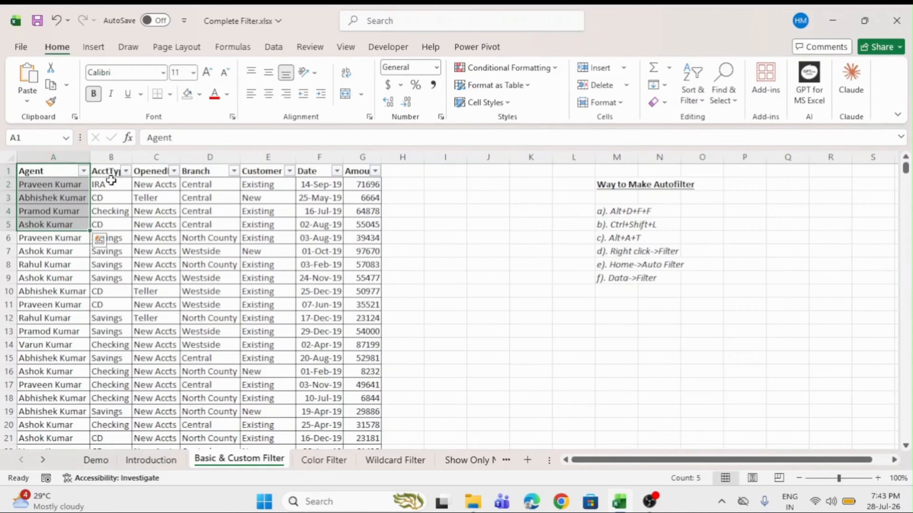
left_click(112, 183)
left_click(156, 170)
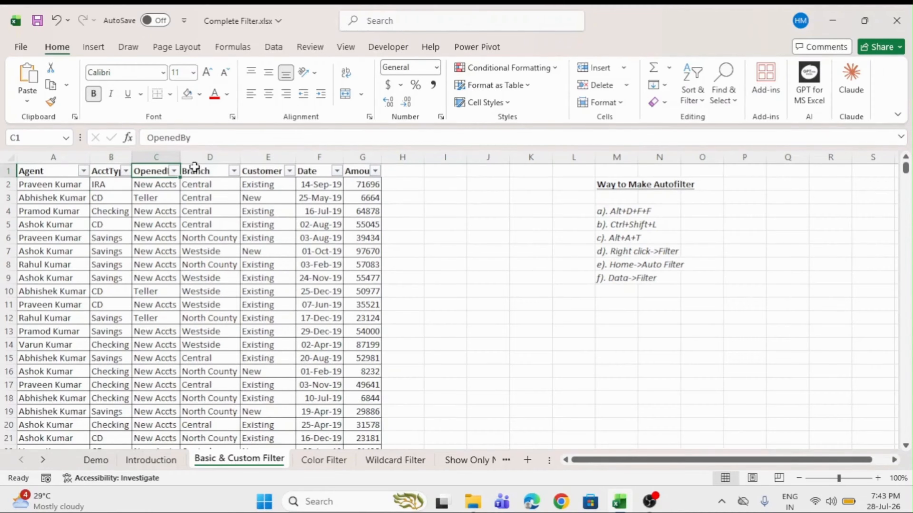
Examine the Branch, Customer, Date, Amount and Agent headers along with the table's data range.
left_click(195, 169)
left_click(259, 171)
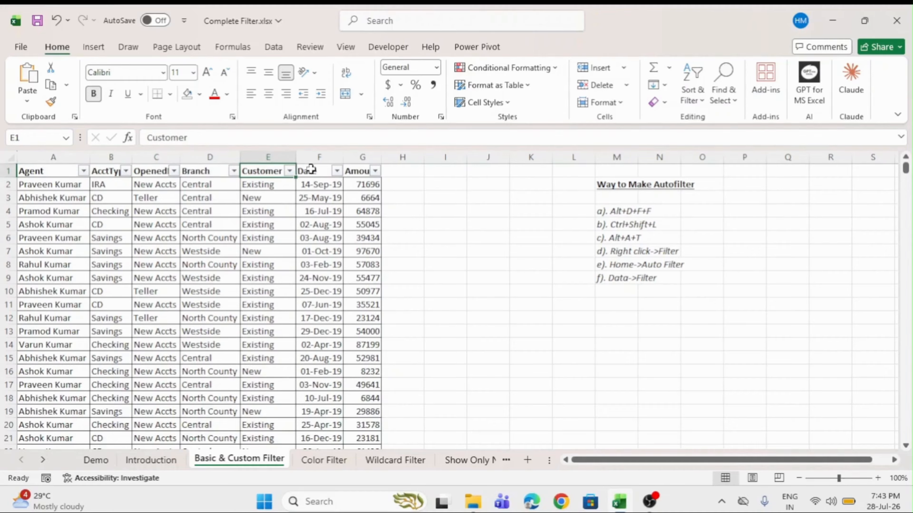
left_click(313, 171)
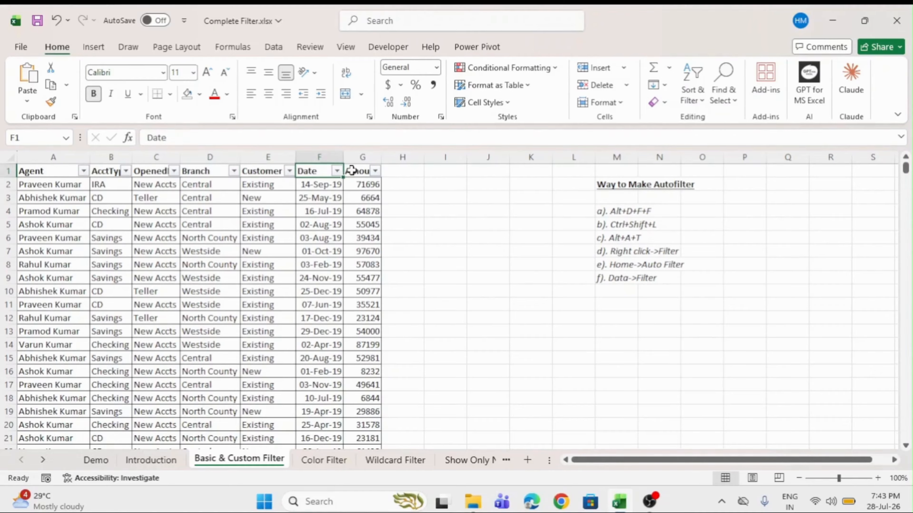
left_click(352, 172)
left_click_drag(54, 171, 370, 430)
left_click(64, 182)
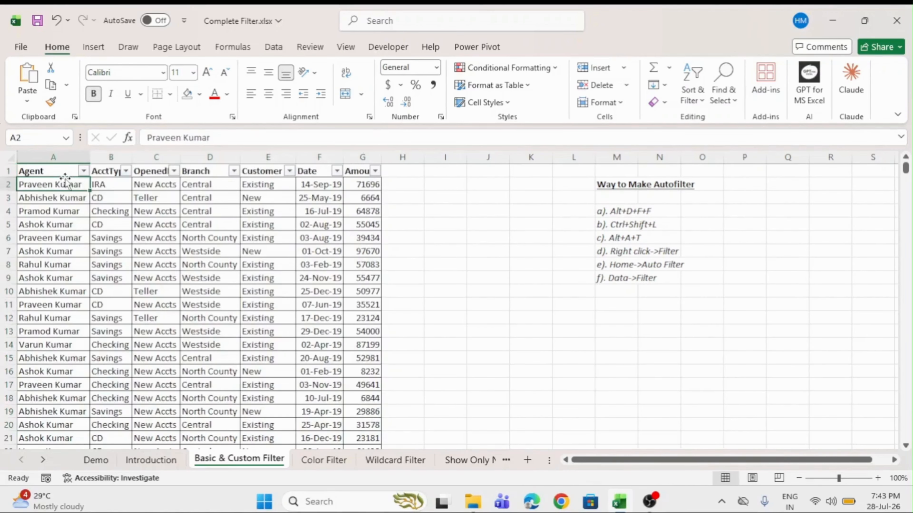
left_click(55, 171)
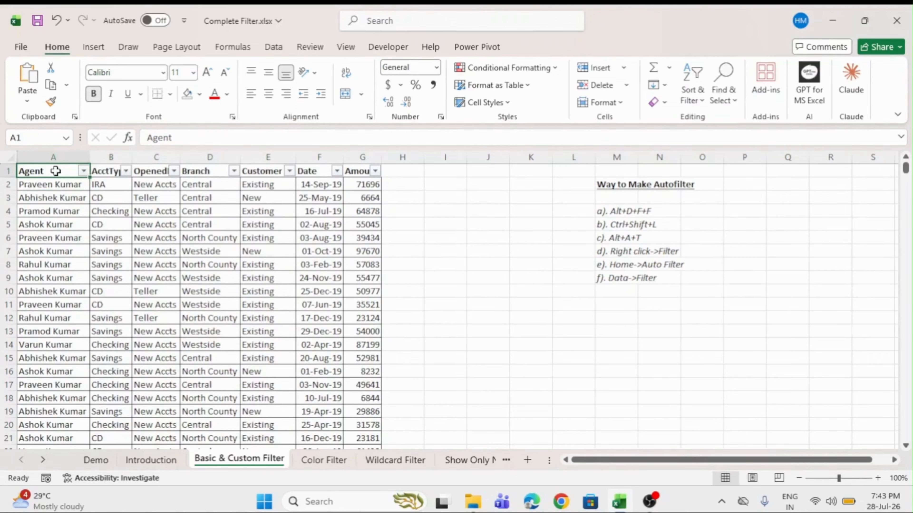
Filter the Agent column to the agent shown in A2 by searching for that agent's first name, and review the filtered rows.
key("Down")
key("Down")
left_click(83, 171)
left_click(83, 172)
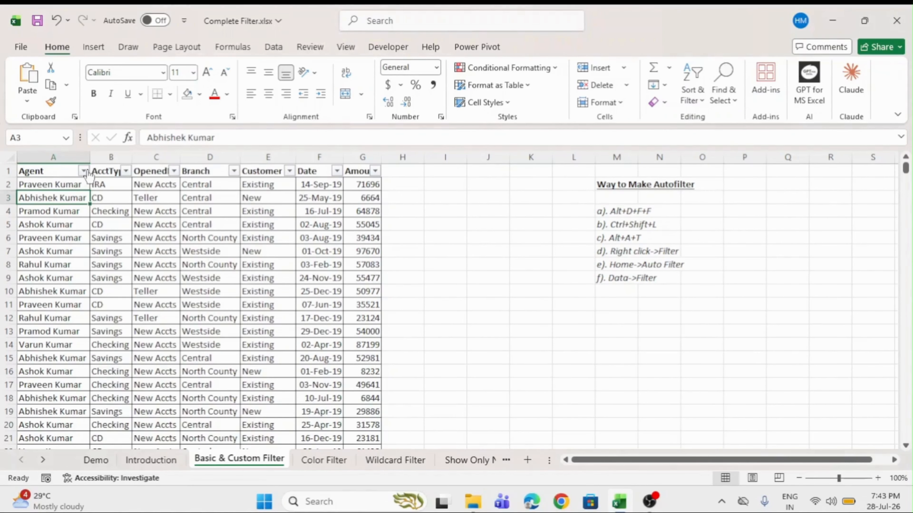
left_click(83, 172)
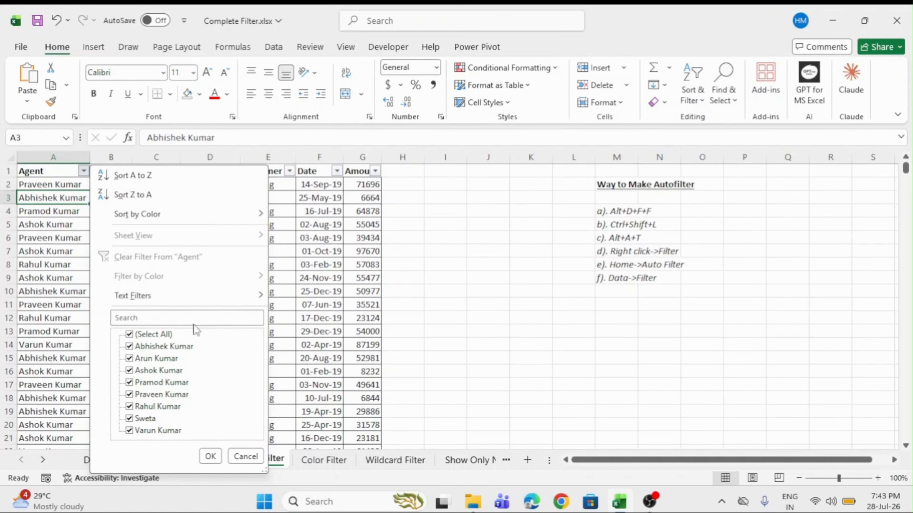
left_click(153, 318)
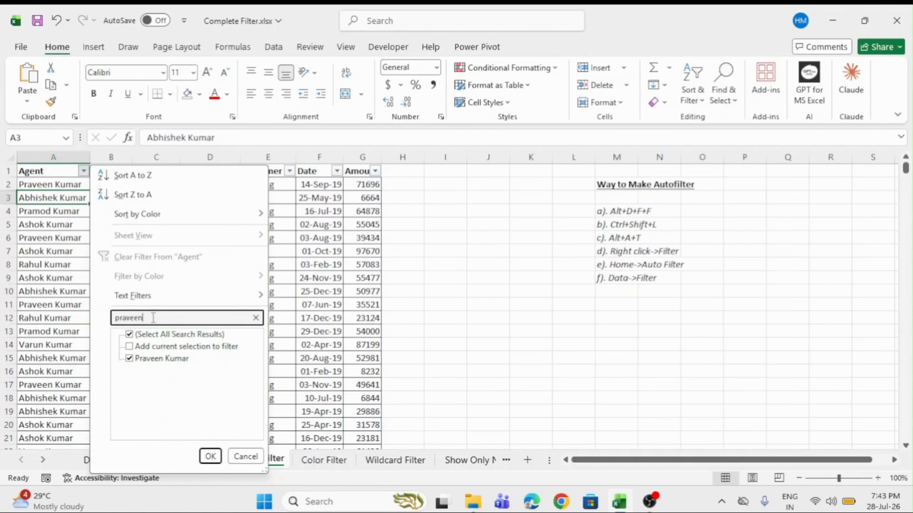
key("Return")
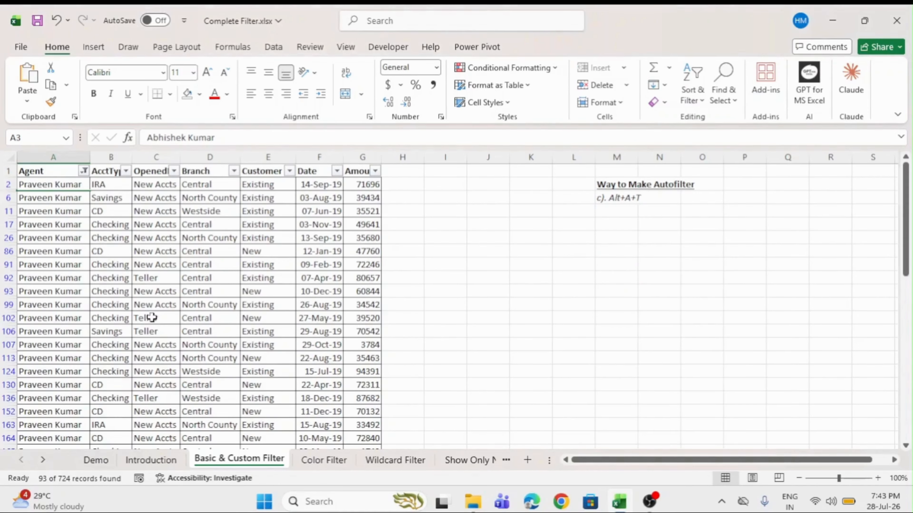
left_click_drag(59, 169, 363, 462)
scroll(342, 358, "up", 4)
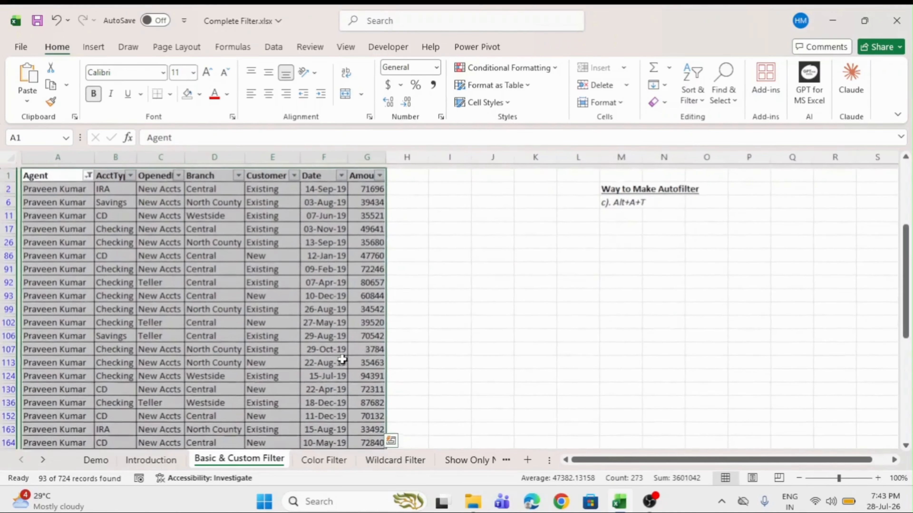
left_click(103, 211)
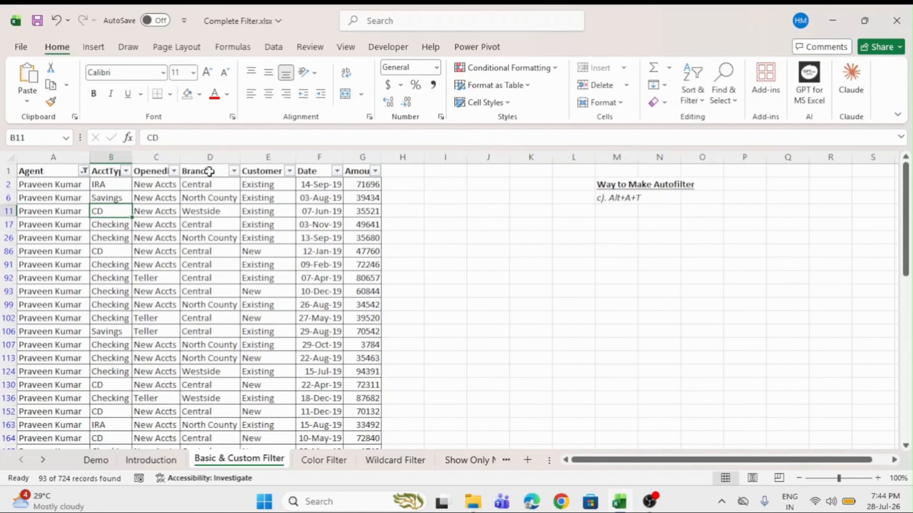
Filter the Branch column to show only Central.
left_click(209, 171)
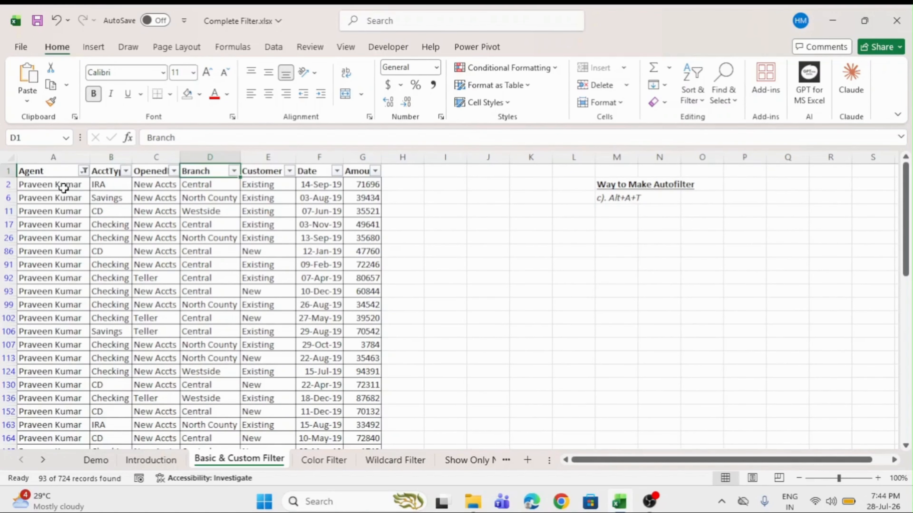
left_click(61, 185)
left_click(186, 186)
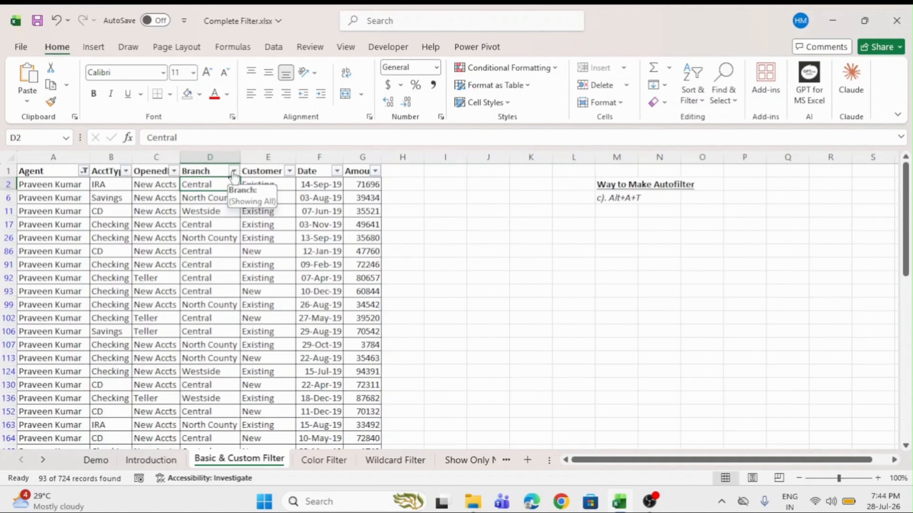
left_click(234, 171)
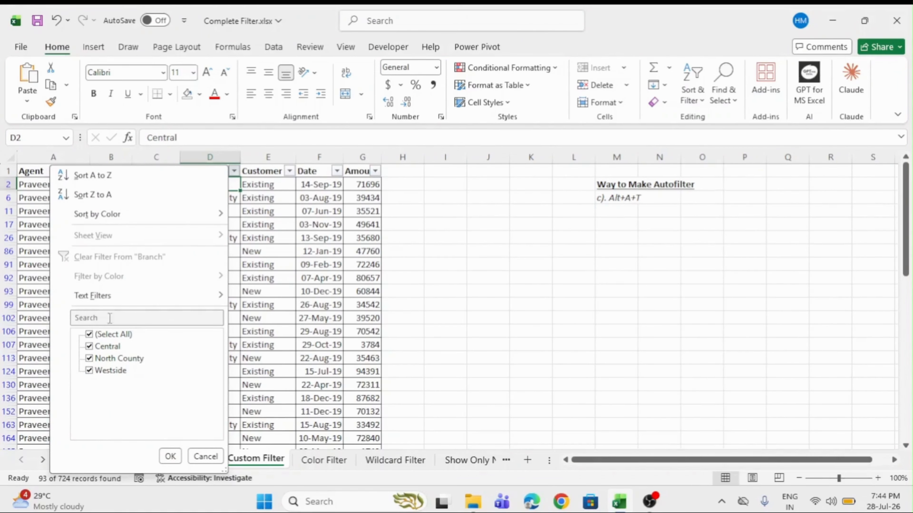
left_click(90, 335)
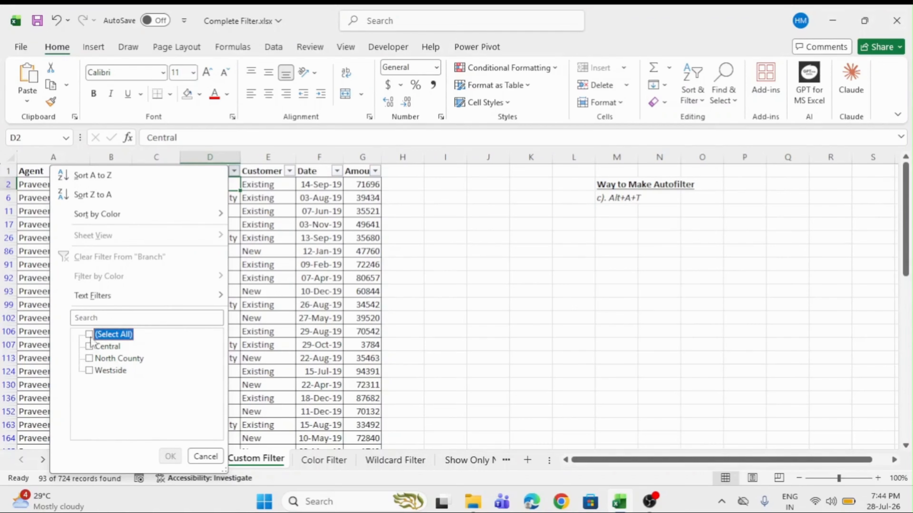
left_click(89, 347)
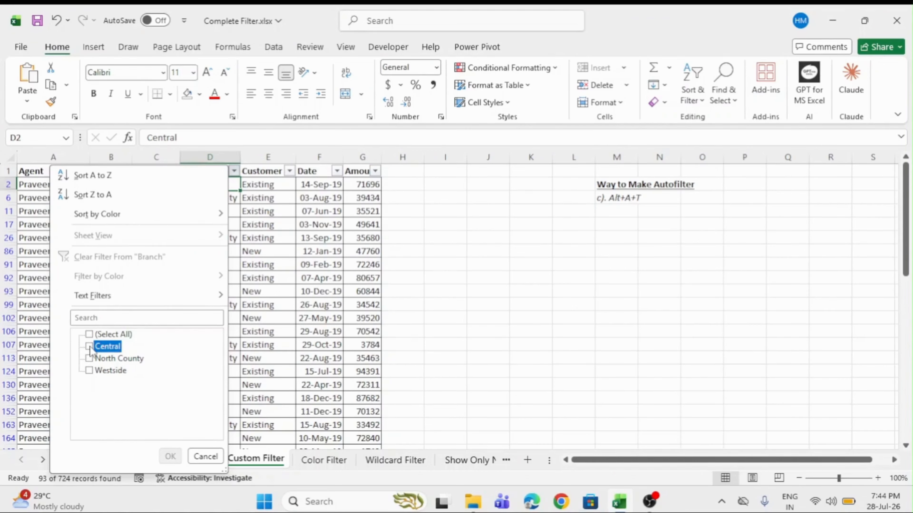
left_click(170, 457)
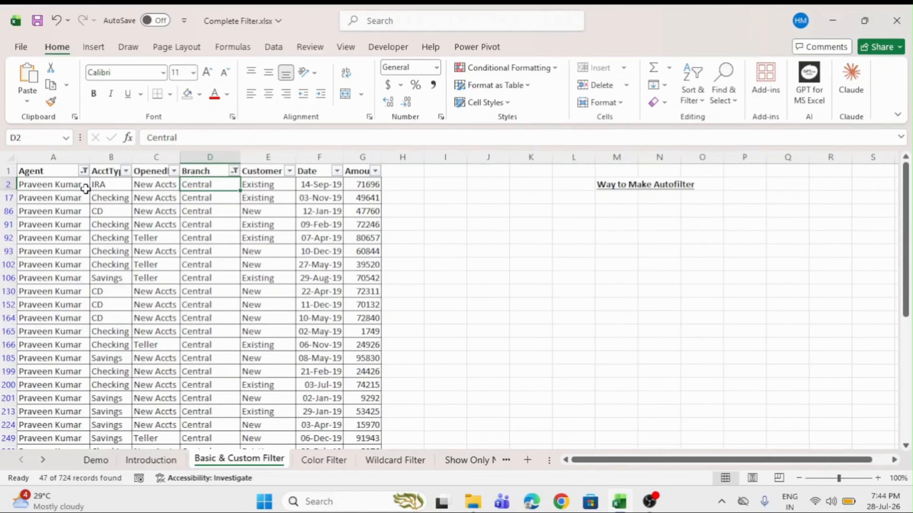
Examine the filtered rows and compare the filter icons on the Agent and Branch headers with those on the other columns, magnifying the screen.
left_click_drag(8, 184, 2, 446)
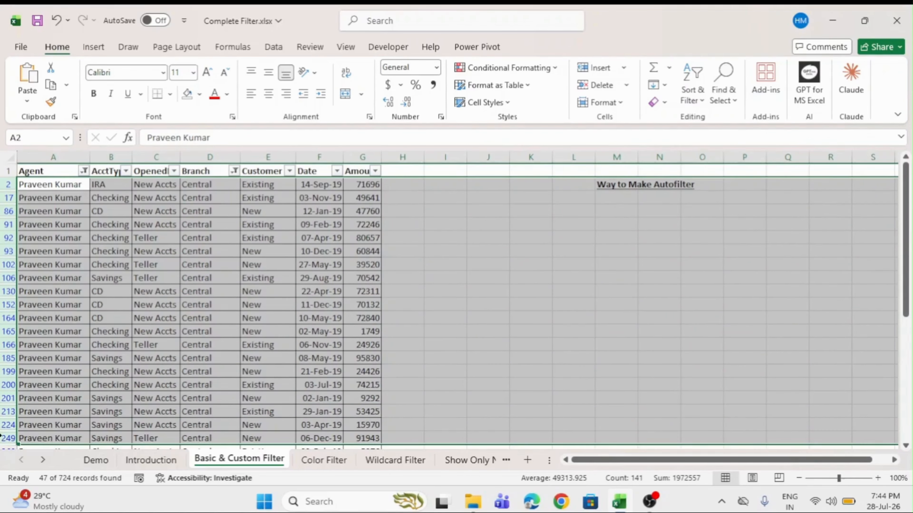
left_click(60, 239)
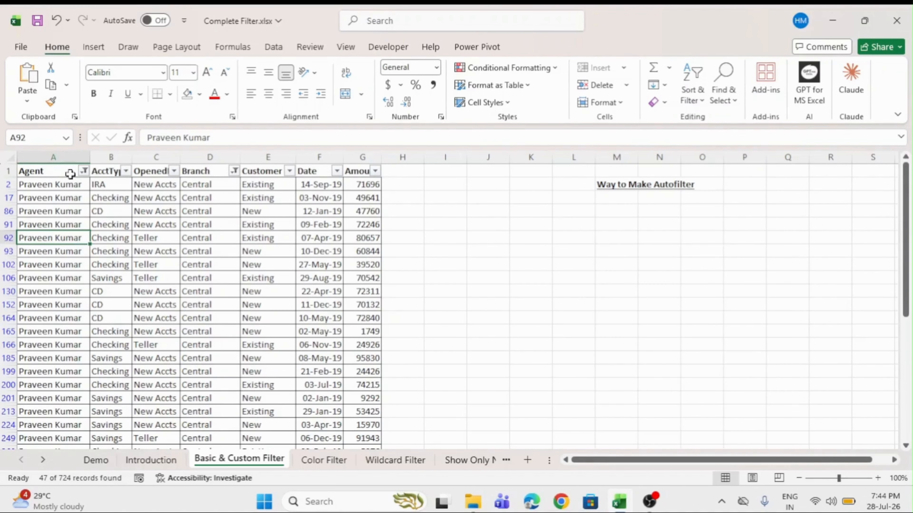
left_click(70, 174)
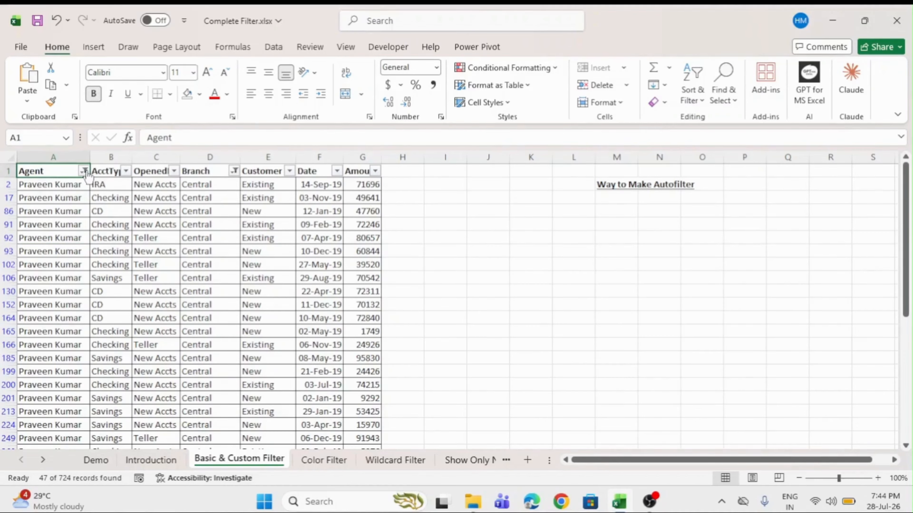
mouse_move(86, 175)
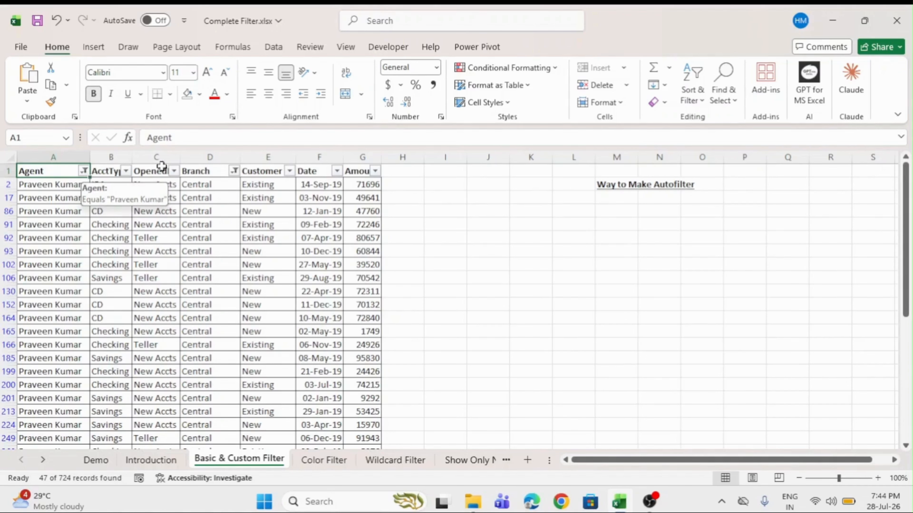
mouse_move(174, 172)
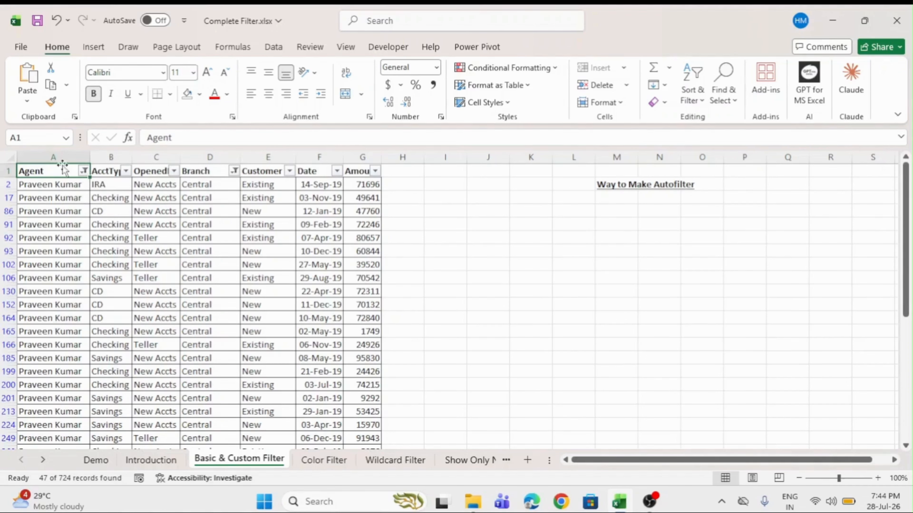
left_click(200, 172)
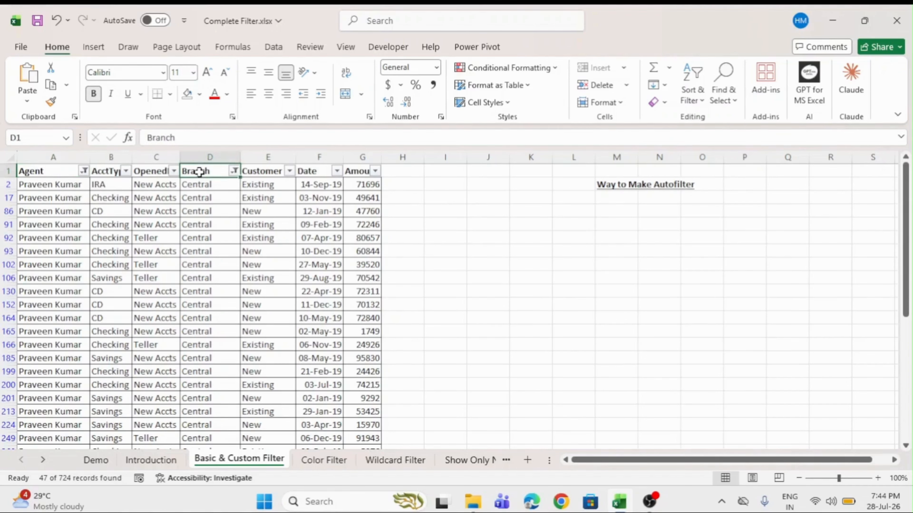
left_click(61, 172)
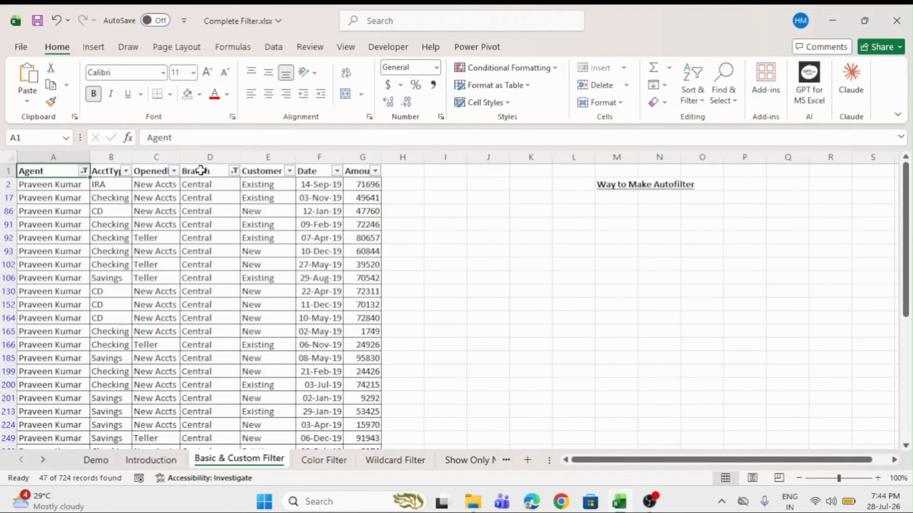
left_click(200, 171)
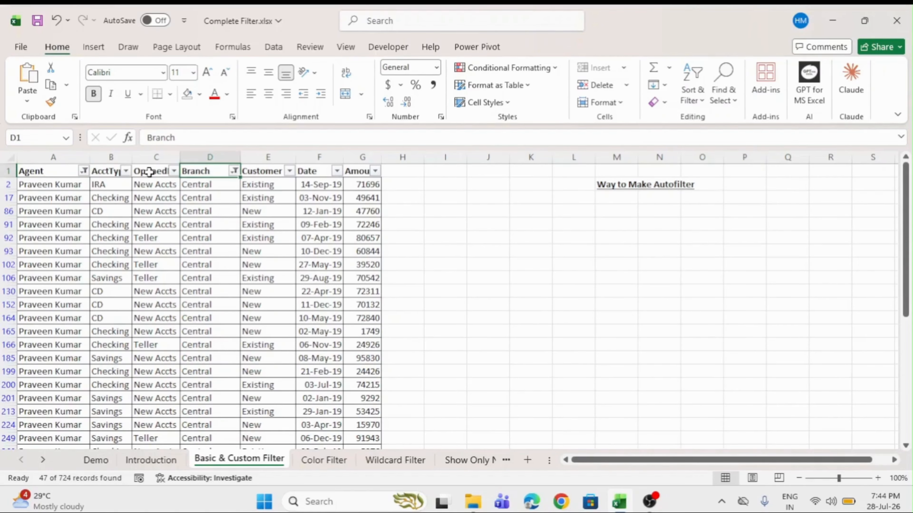
key("super+plus")
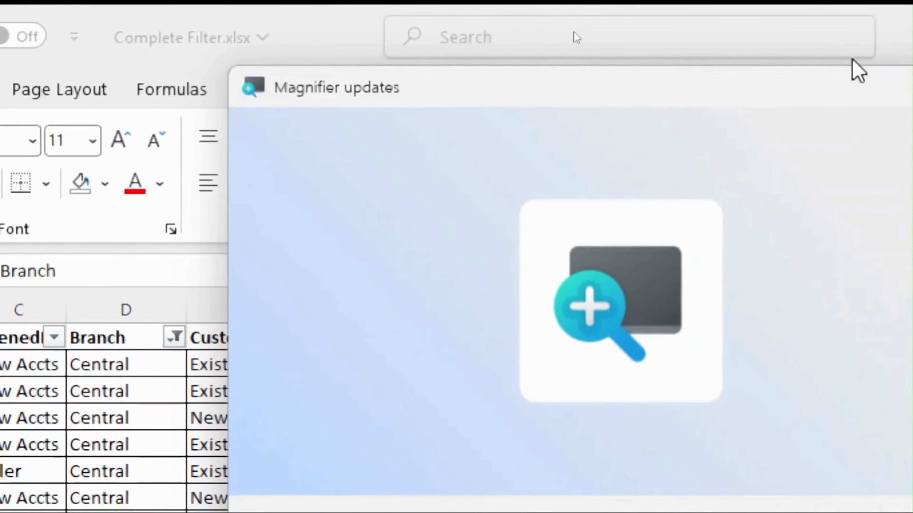
left_click(839, 89)
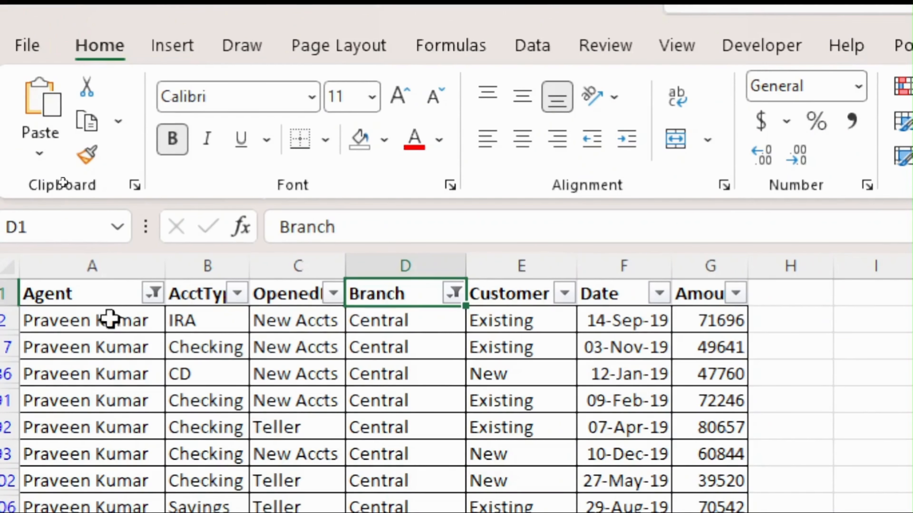
mouse_move(153, 312)
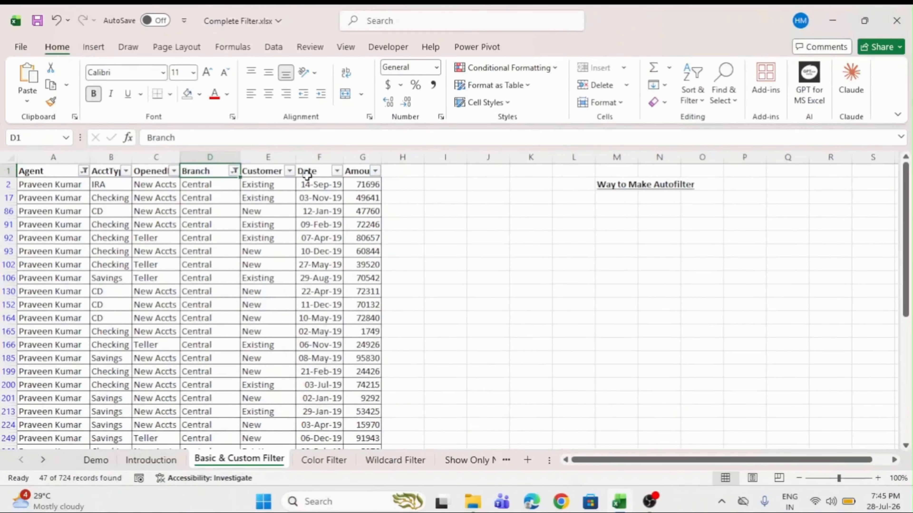
View the filter options of the Customer column and close them without applying a filter.
key("Right")
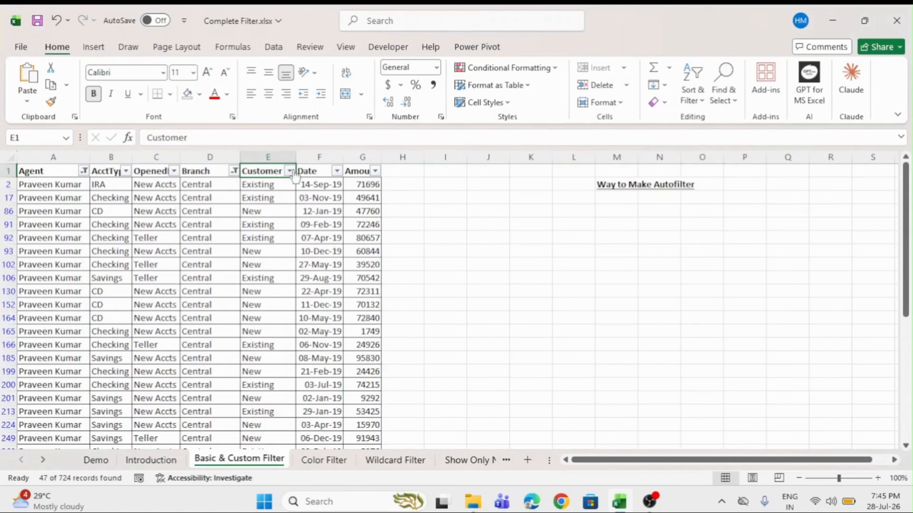
left_click(289, 170)
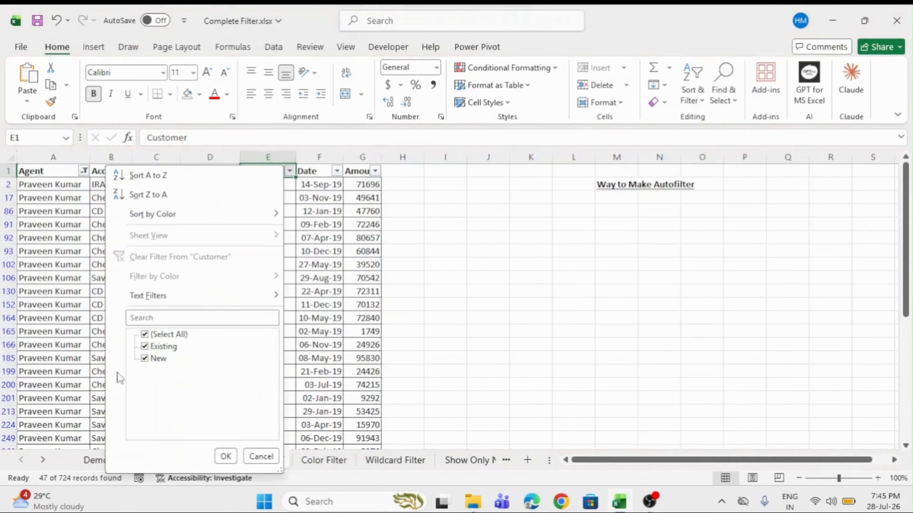
left_click(309, 182)
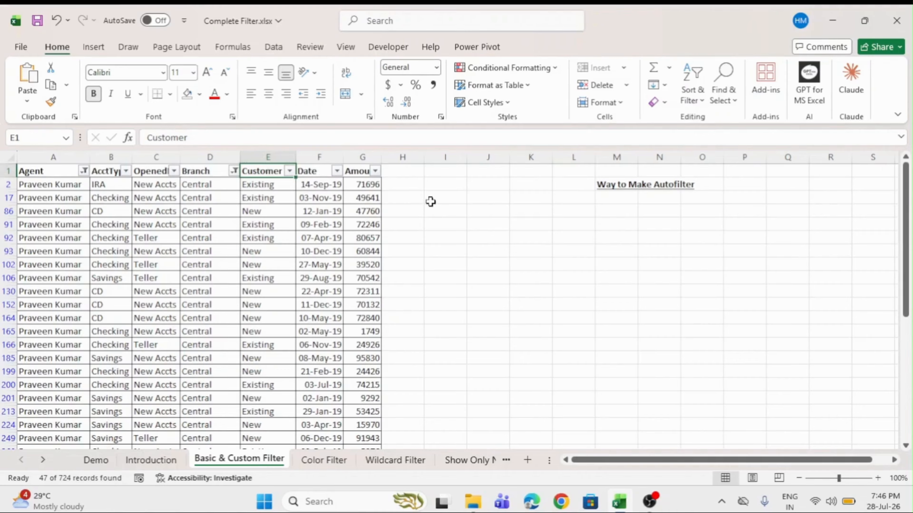
Examine the sorting, filtering and value entries in the Customer column's filter options, moving through them one by one.
key("alt+Down")
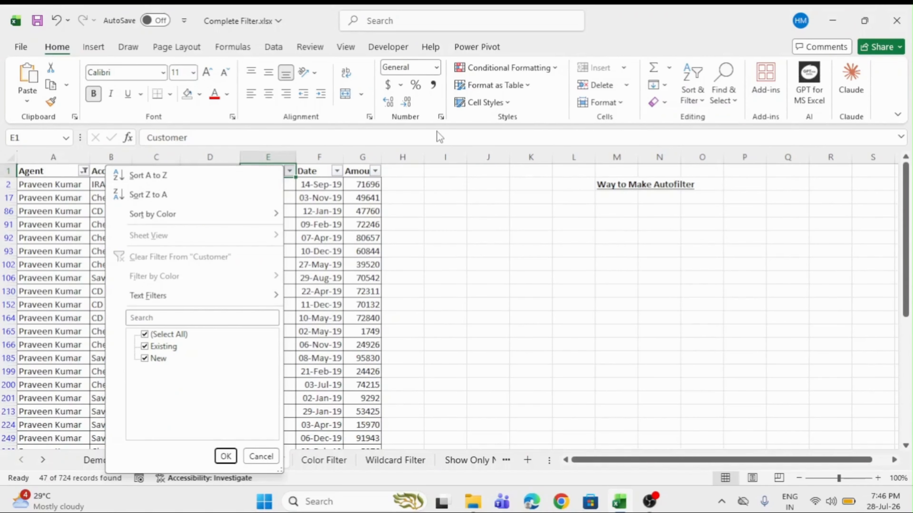
key("Down")
key("Down")
key("Down")
key("Down")
key("Down")
key("Down")
key("Down")
key("Down")
key("Down")
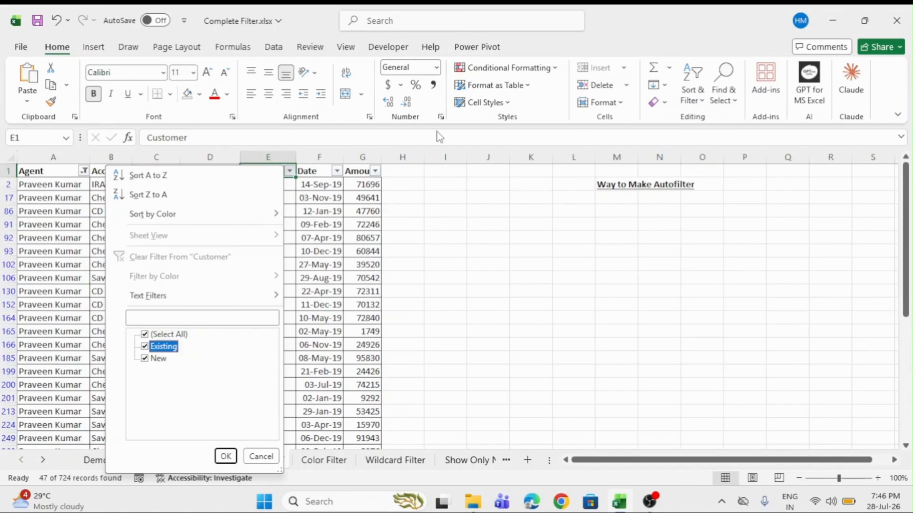
key("Down")
key("Up")
key("Up")
key("Up")
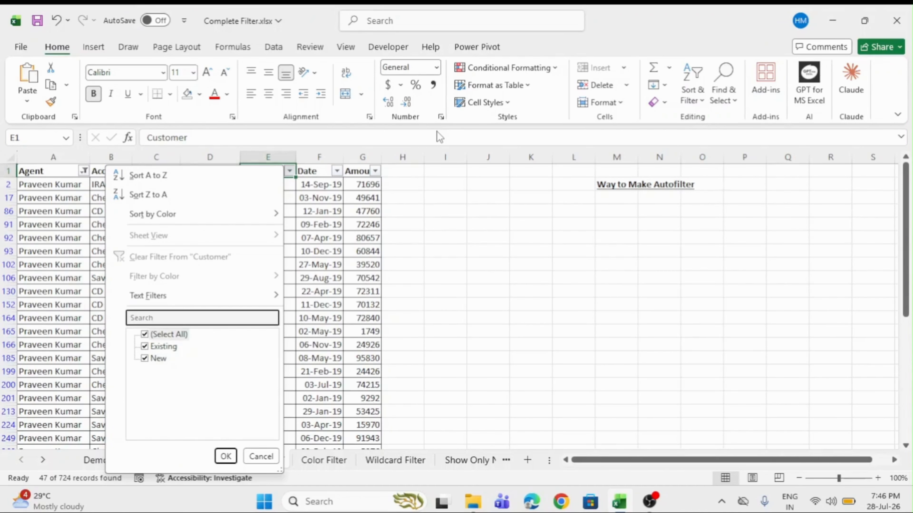
key("Up")
key("Up")
key("Up")
key("Up")
key("Up")
key("Up")
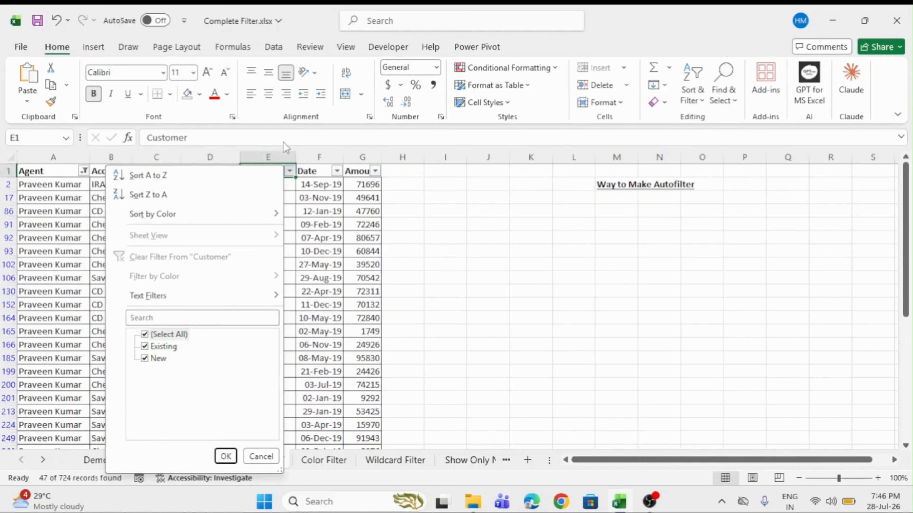
key("Down")
key("Down")
key("Down")
key("Down")
key("Down")
key("Down")
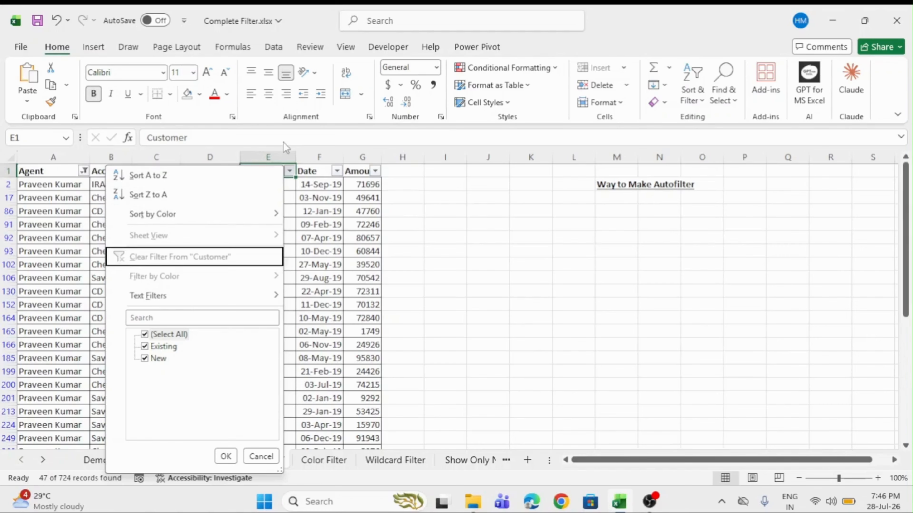
key("Up")
key("Up")
key("Up")
key("Up")
key("Up")
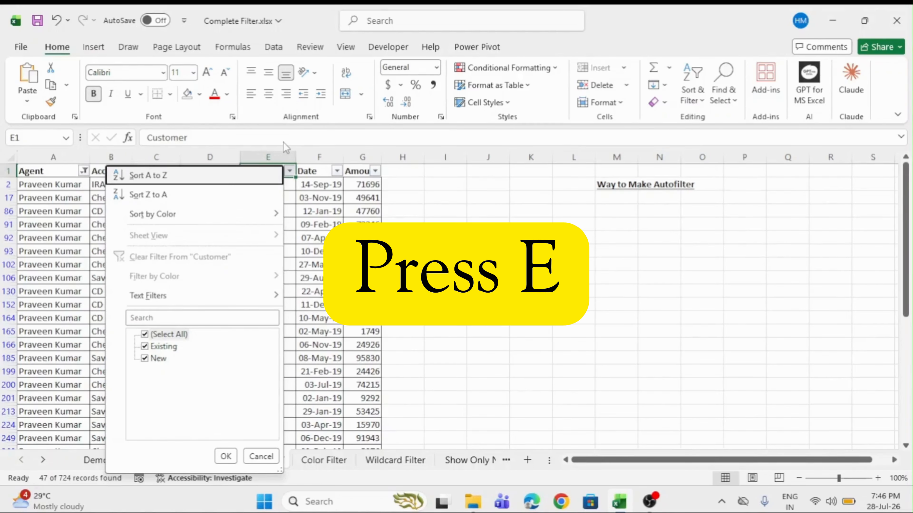
Filter the Customer column to show only New by clearing all values and checking that one.
key("e")
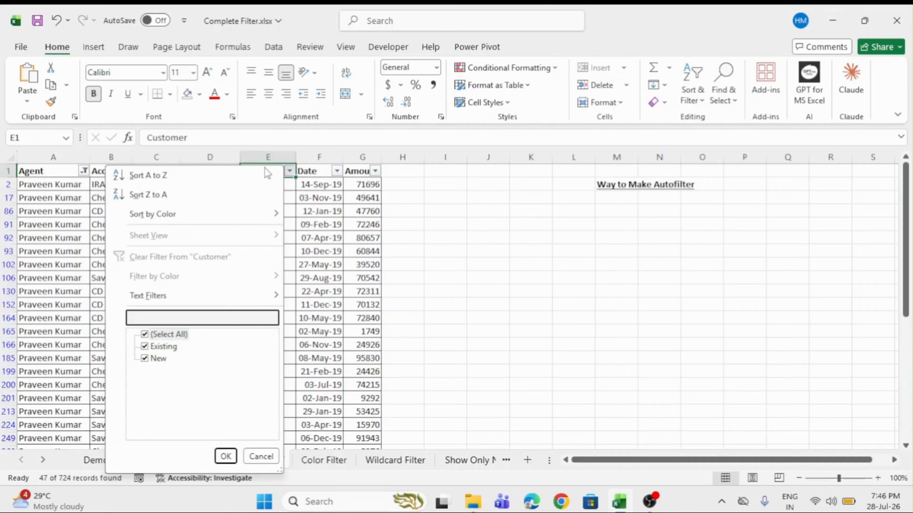
key("Tab")
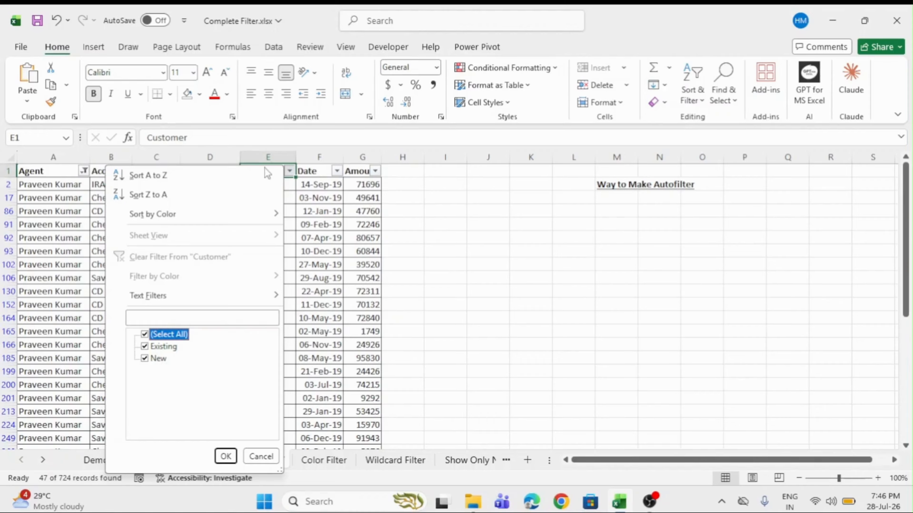
key("space")
key("space")
key("space")
key("Down")
key("Down")
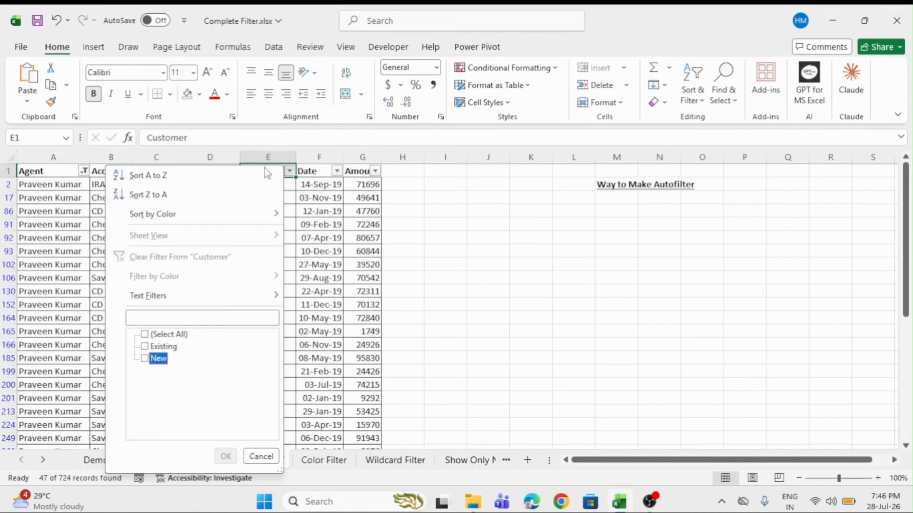
key("space")
key("Return")
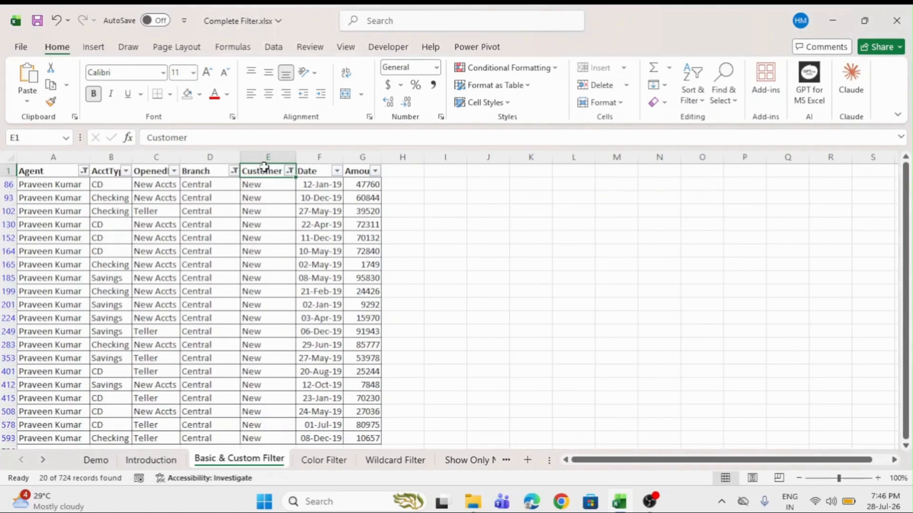
Look over the filtered Customer cells and review that column's filter options without changing them.
key("Down")
key("ctrl+shift+Down")
key("ctrl+shift+Up")
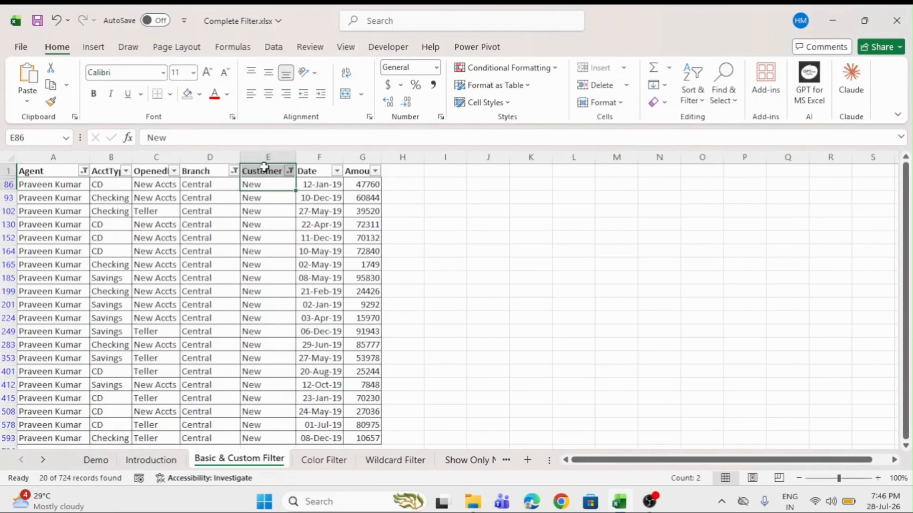
key("Up")
key("Right")
key("Left")
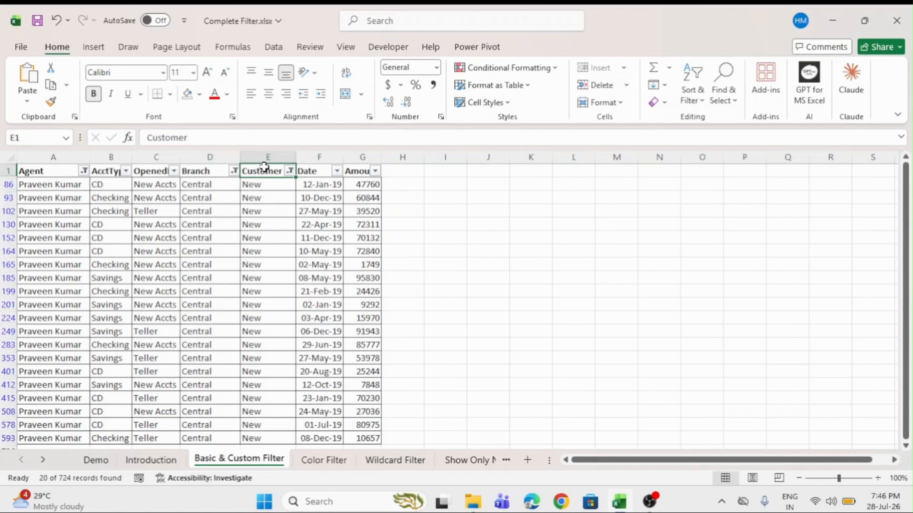
key("alt+Down")
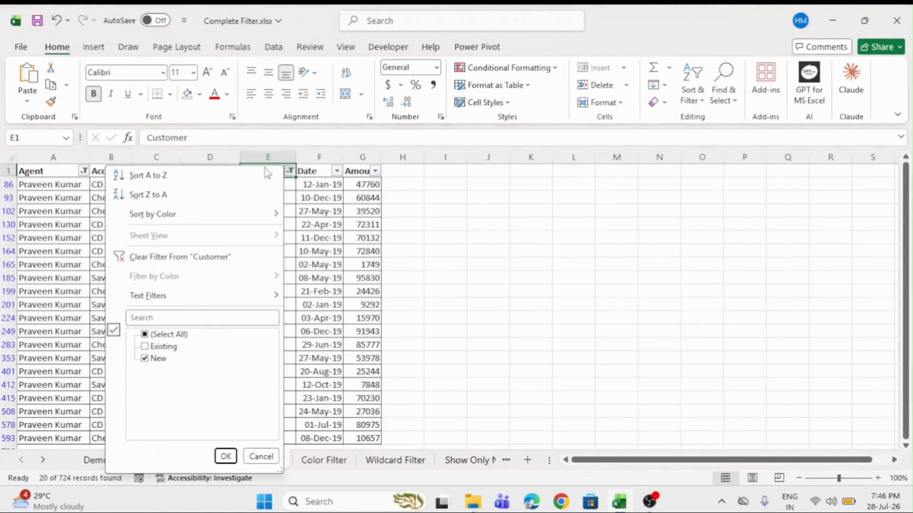
key("Down")
key("Down")
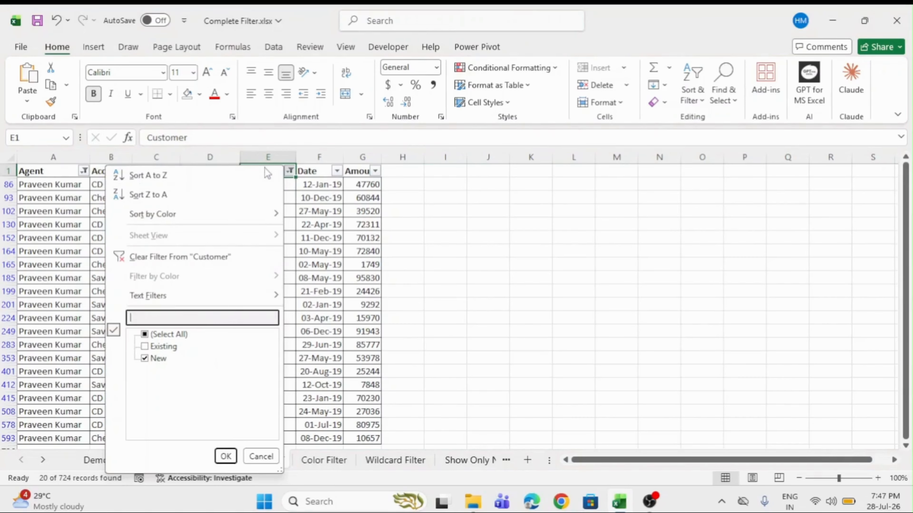
key("Down")
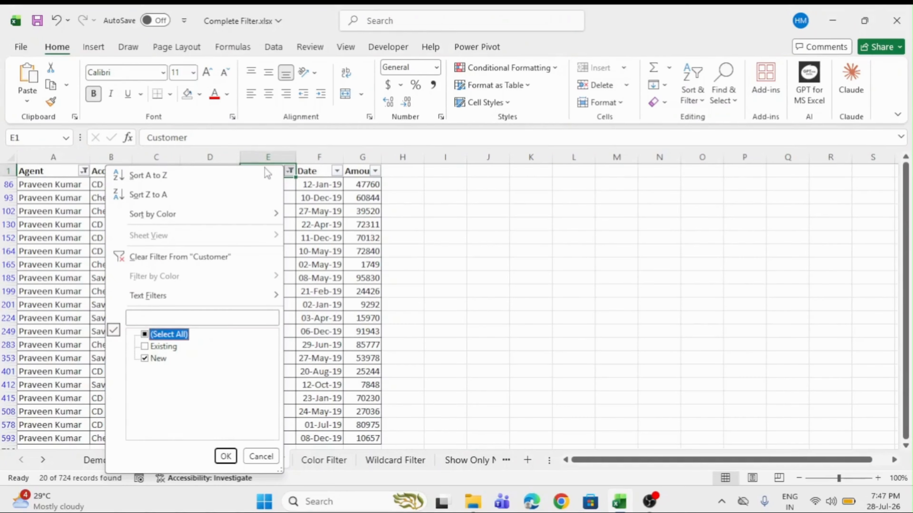
key("Escape")
Filter the Amount column with a Between number filter from 80000 to 90000.
key("Right")
key("Right")
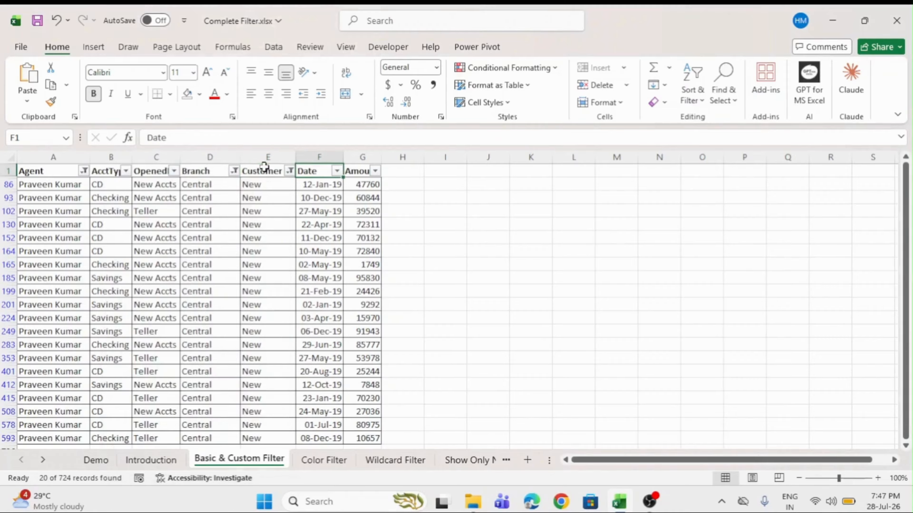
key("alt+Down")
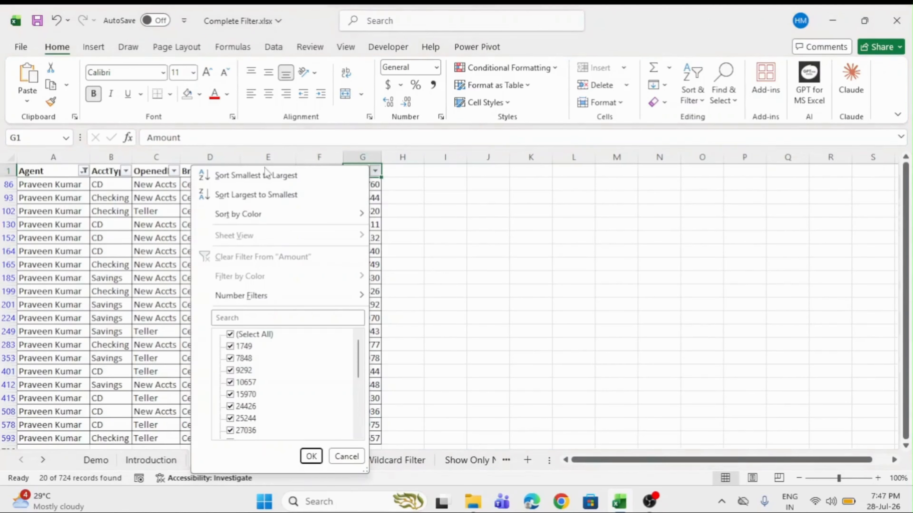
key("Escape")
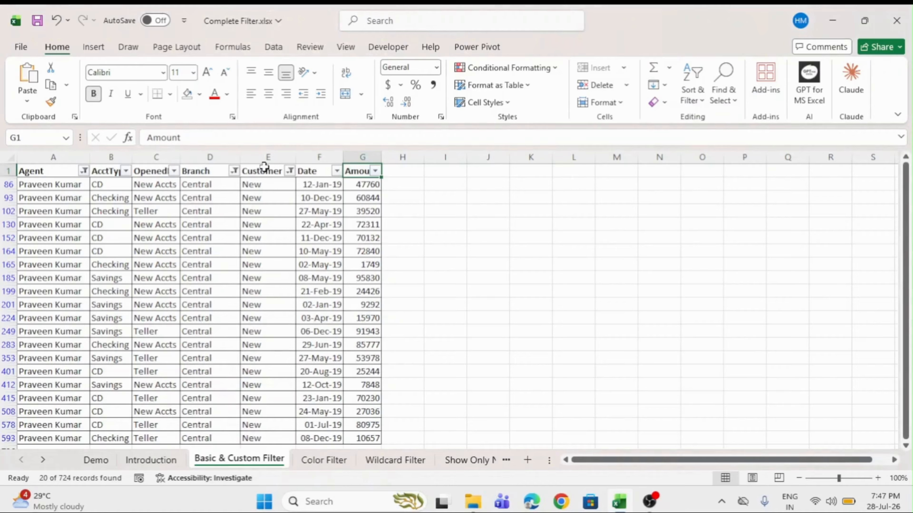
key("alt+Down")
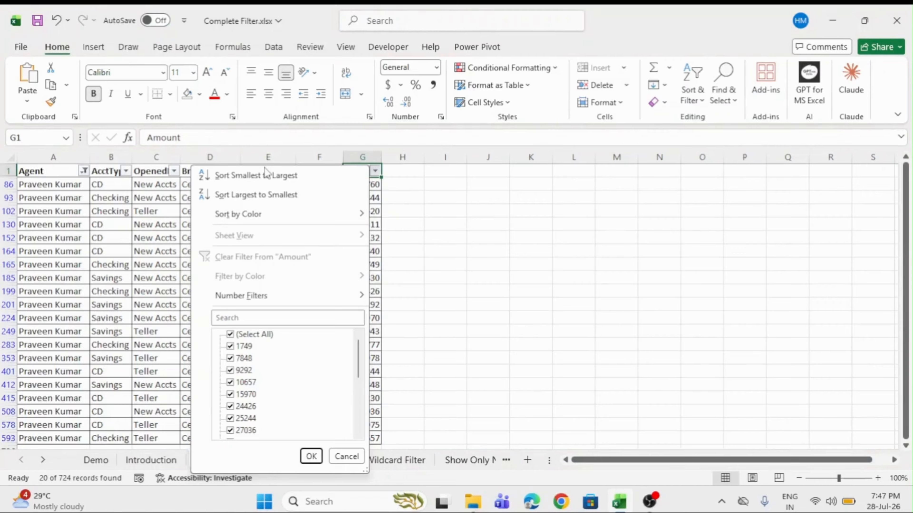
mouse_move(250, 301)
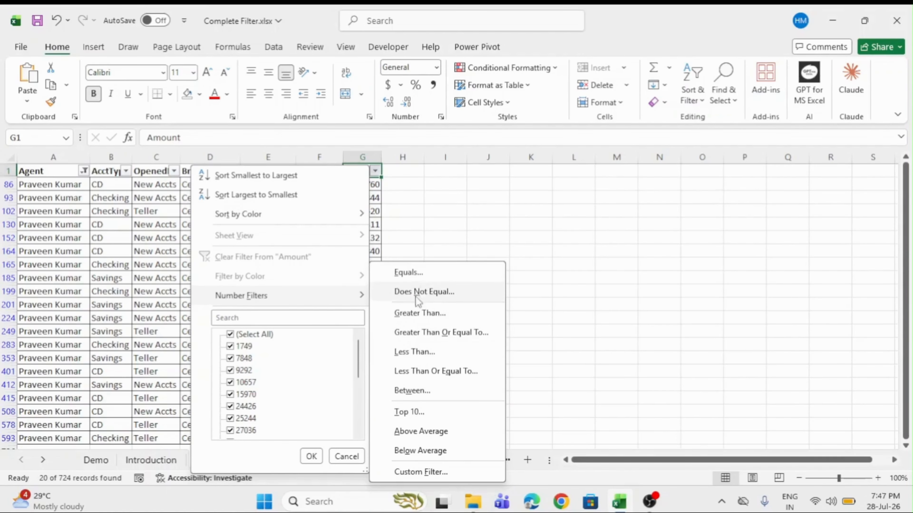
left_click(419, 395)
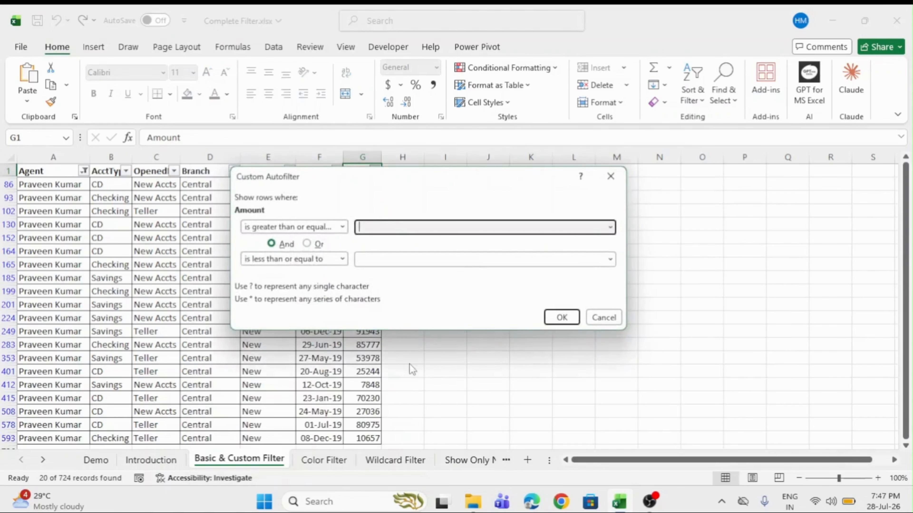
type("80000")
left_click(371, 259)
type("90000")
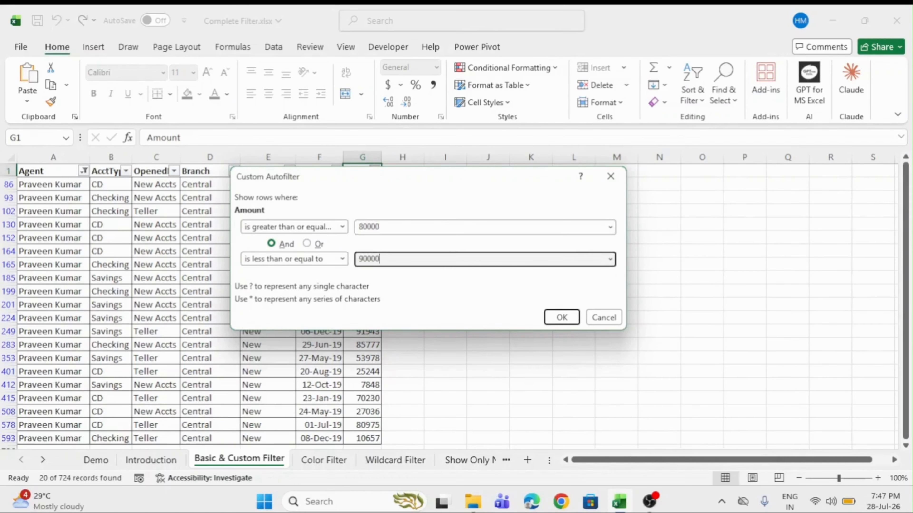
key("Return")
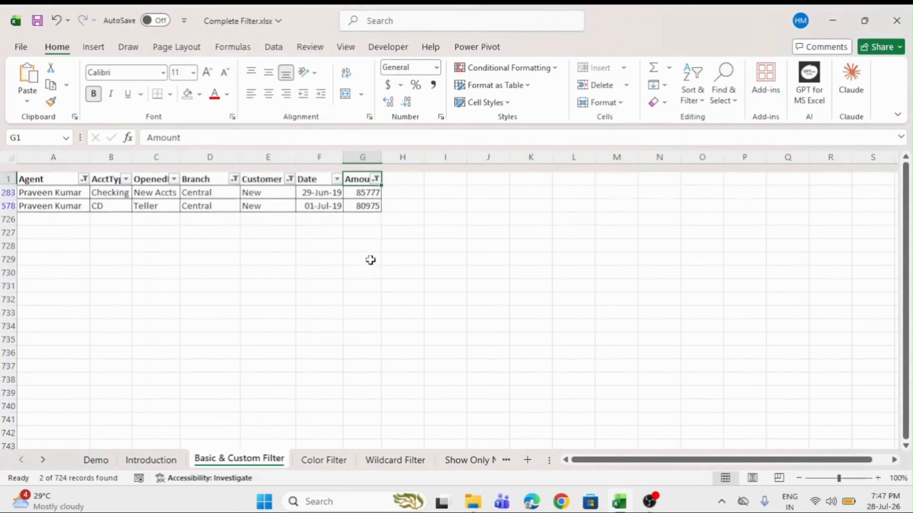
Look over the filtered rows and reset all filters by removing AutoFilter and reapplying it to the table.
left_click(49, 169)
left_click_drag(49, 169, 372, 195)
left_click(365, 174)
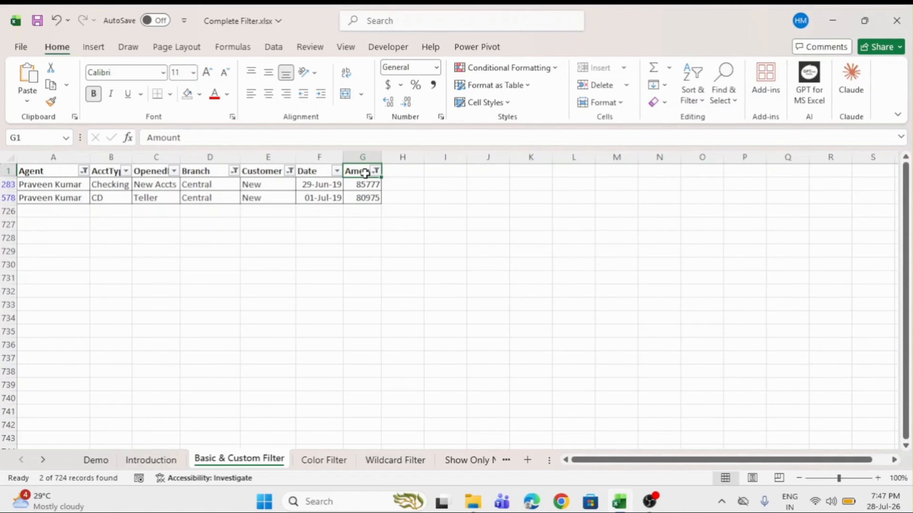
key("ctrl+shift+l")
key("ctrl+shift+l")
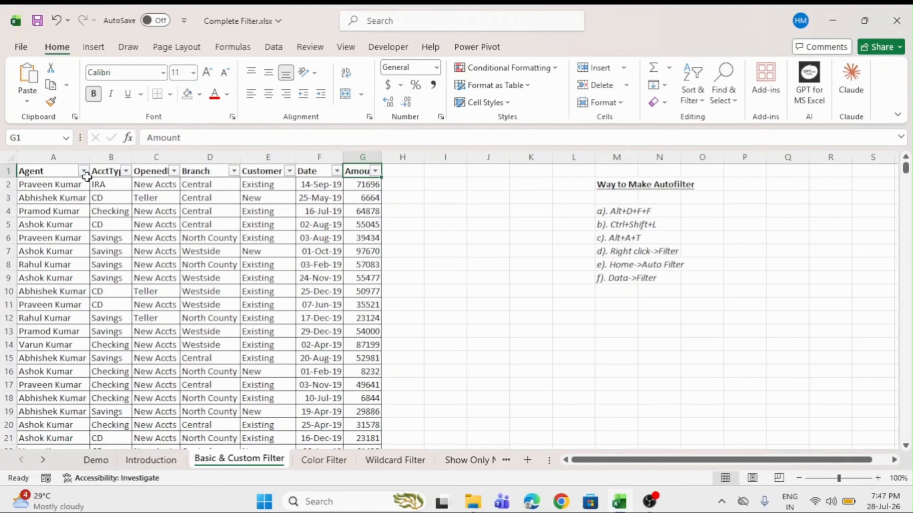
Filter the Agent column with a Begins With text filter for V, and review the filtered rows.
left_click(66, 172)
left_click(83, 172)
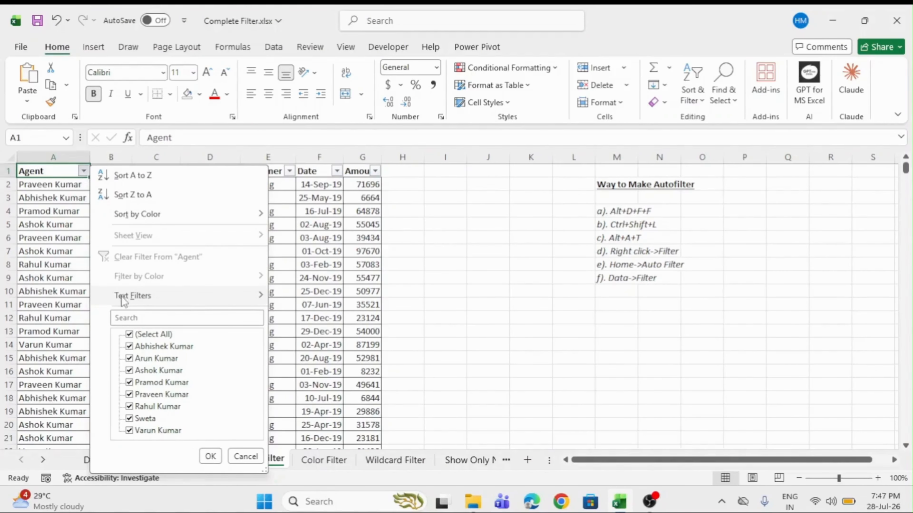
mouse_move(123, 300)
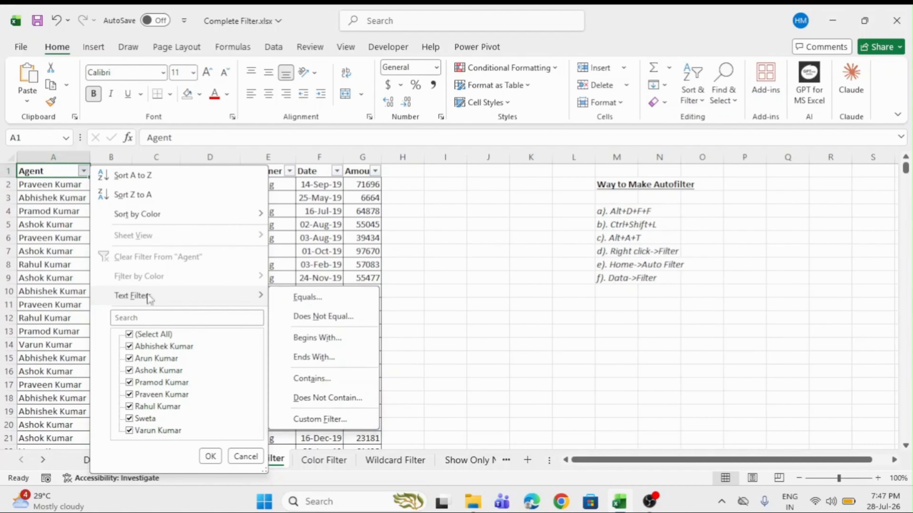
left_click(304, 340)
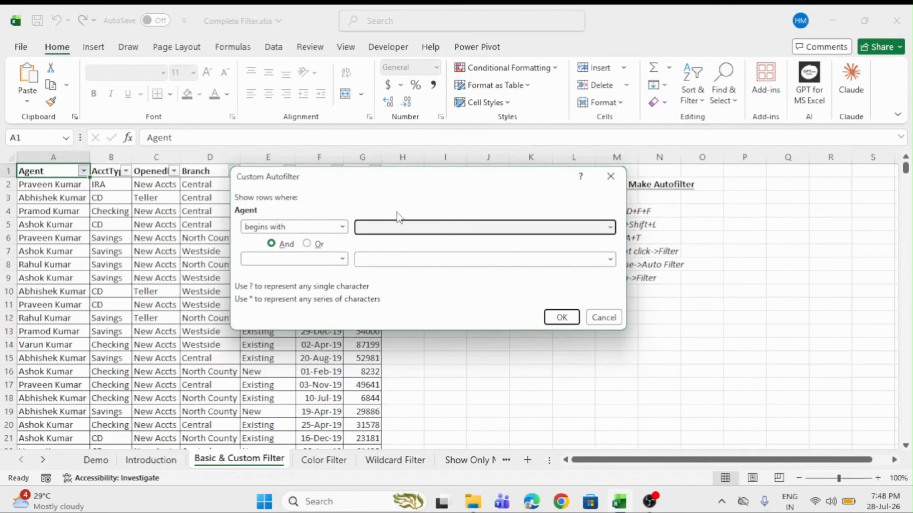
type("V")
left_click(556, 314)
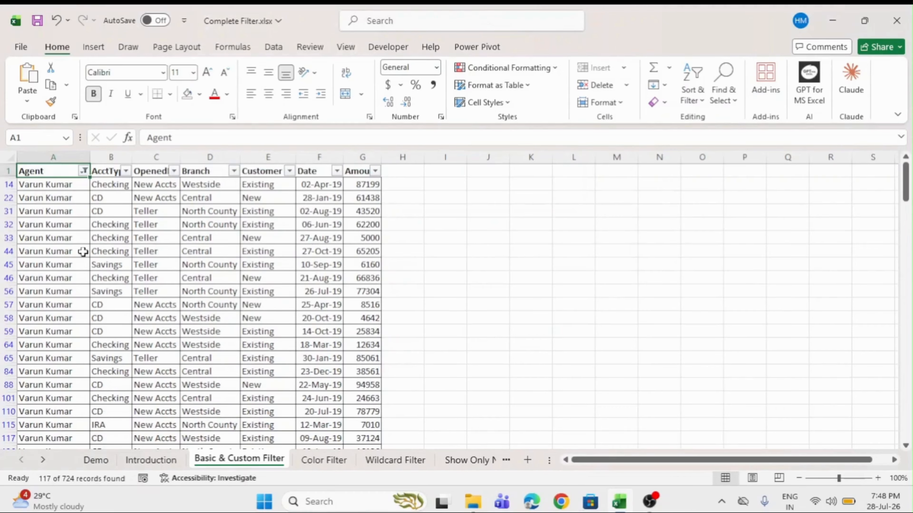
scroll(83, 252, "down", 20)
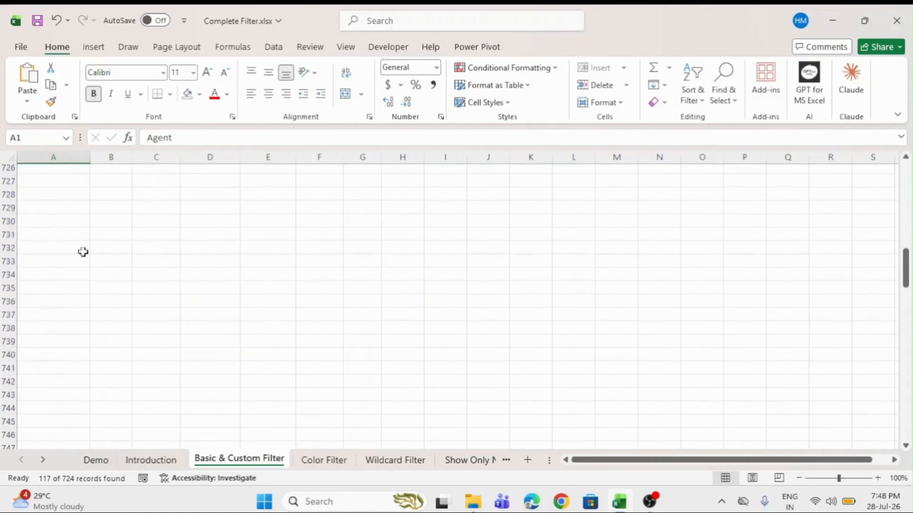
scroll(83, 251, "up", 20)
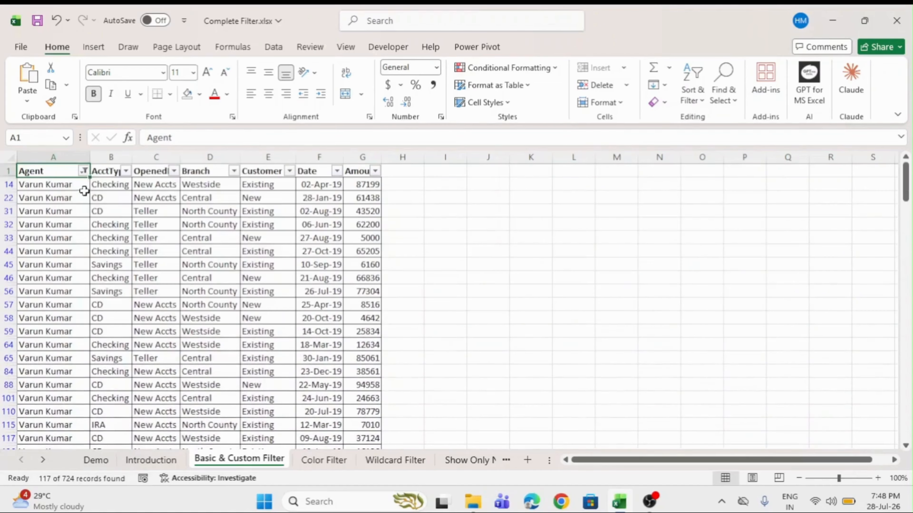
Open the Agent column's custom text filter and look through the comparison operators available for its first condition.
left_click(83, 171)
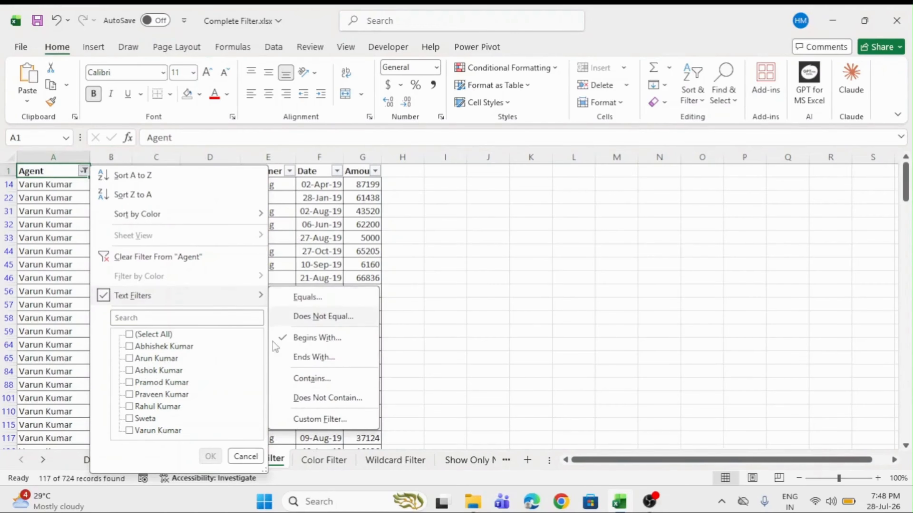
left_click(315, 420)
left_click_drag(336, 179, 291, 160)
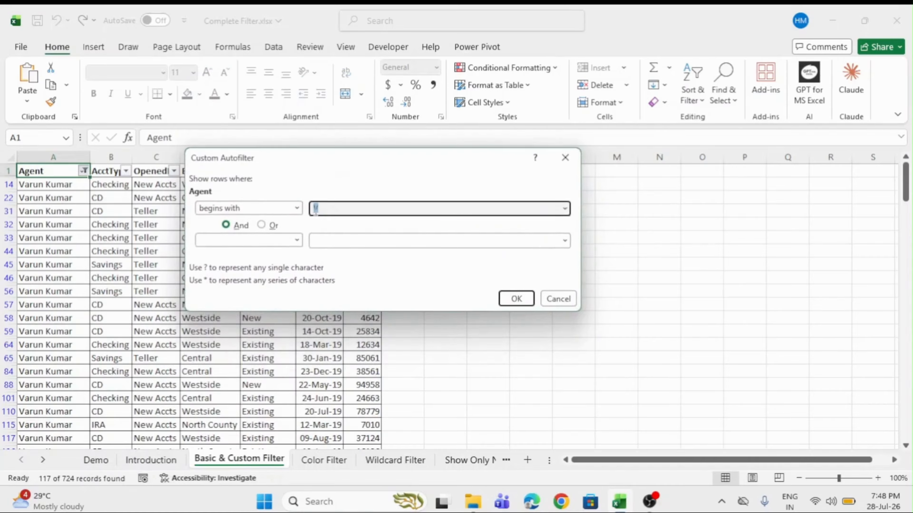
left_click(297, 208)
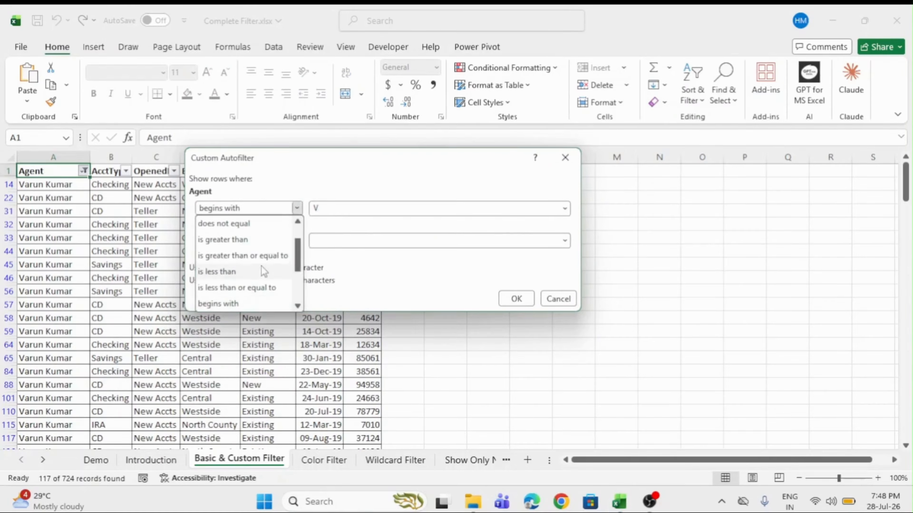
scroll(261, 266, "down", 2)
scroll(261, 266, "up", 3)
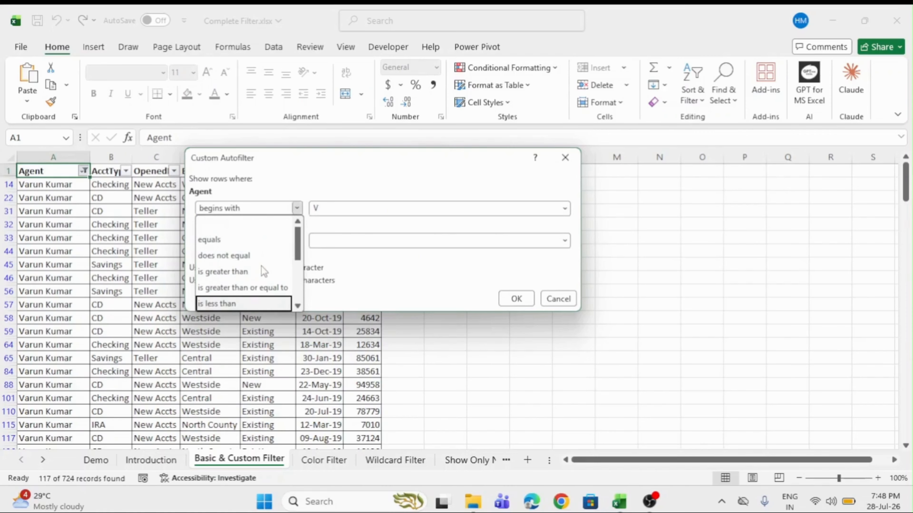
scroll(261, 265, "down", 2)
scroll(261, 266, "up", 3)
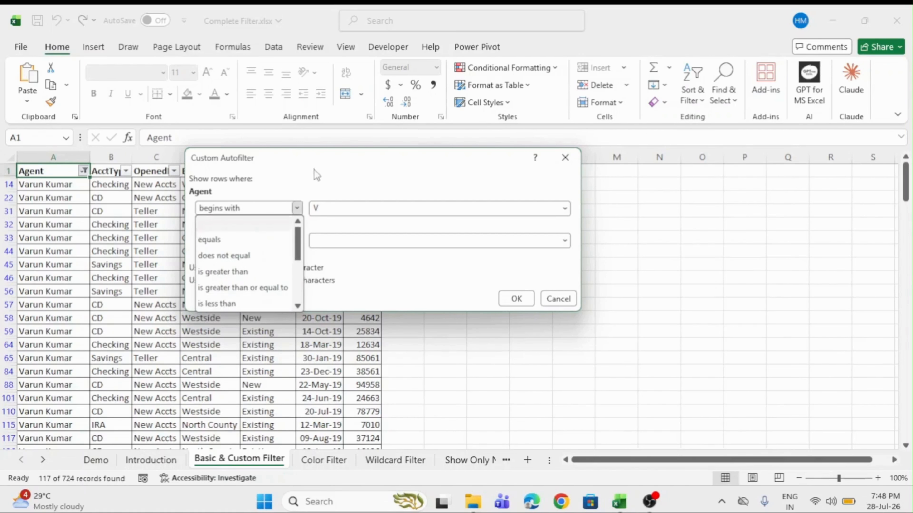
left_click(298, 208)
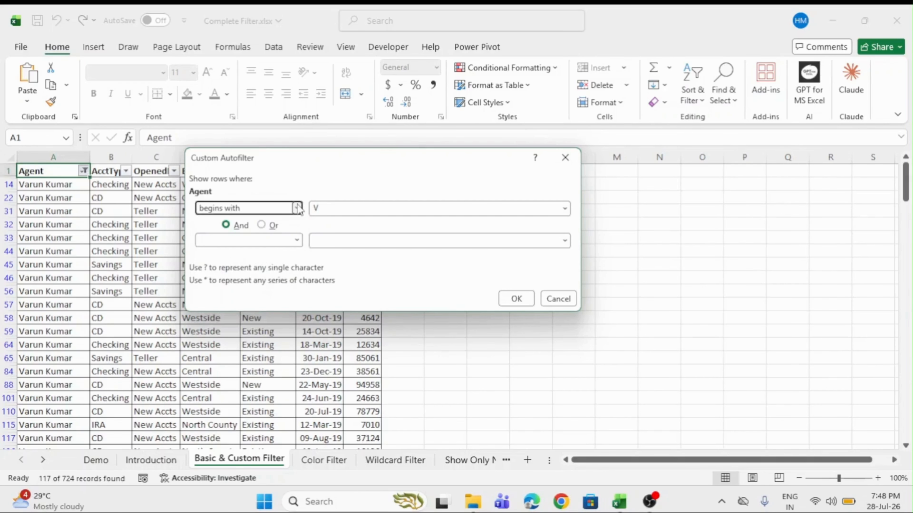
left_click(330, 210)
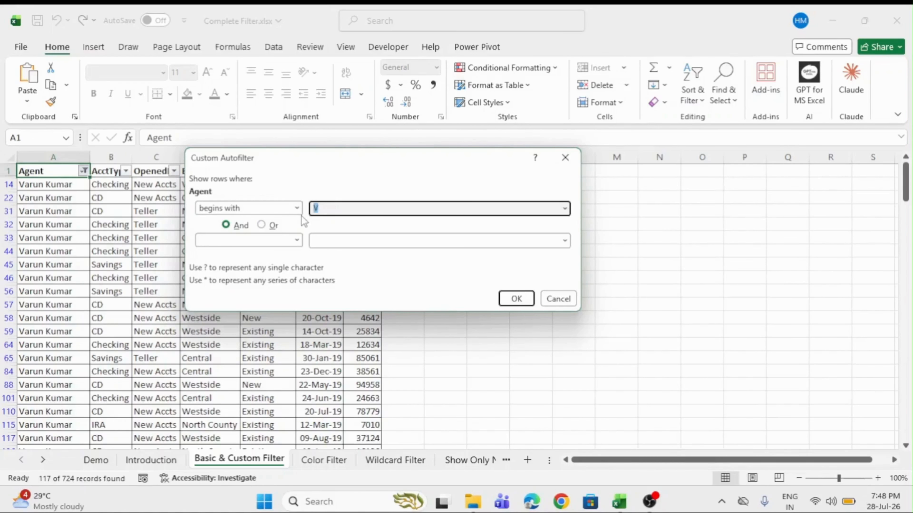
Extend the Agent custom filter with an Or condition, begins with P, alongside begins with V, and review the filtered rows.
left_click(260, 225)
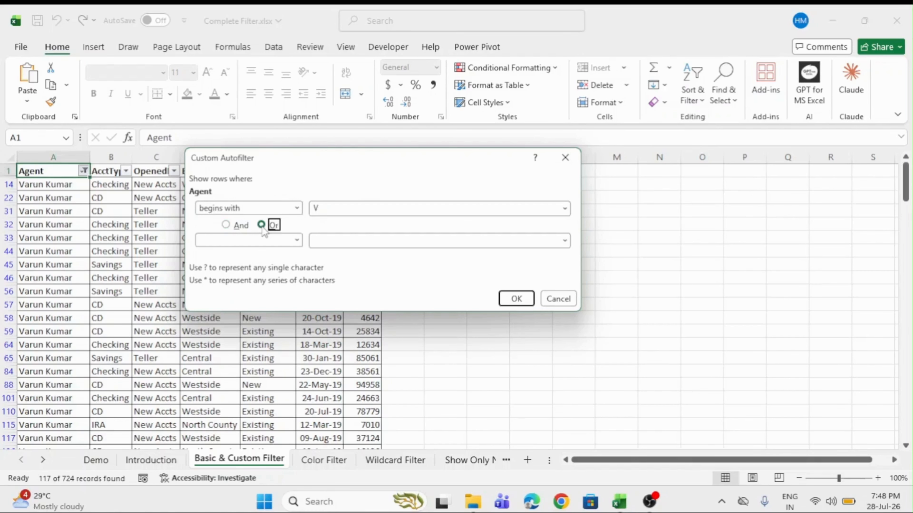
left_click(297, 240)
scroll(226, 319, "down", 3)
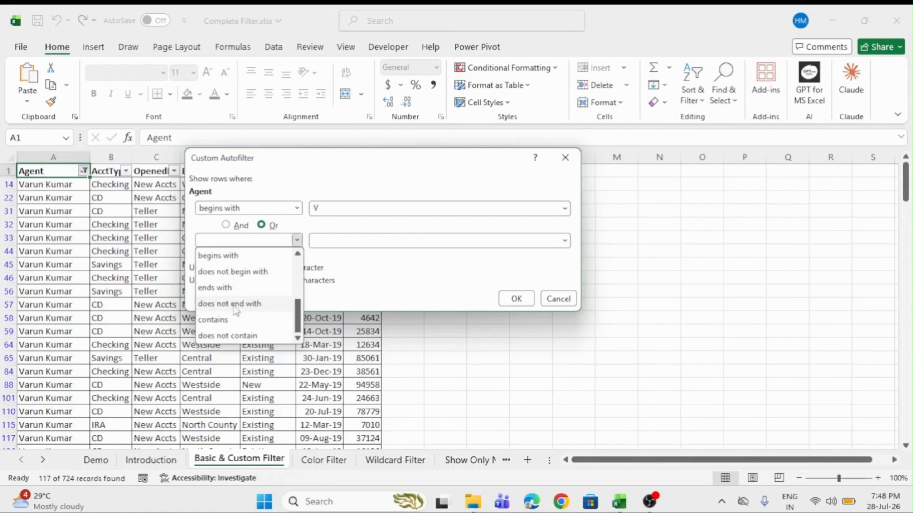
left_click(251, 255)
left_click(337, 240)
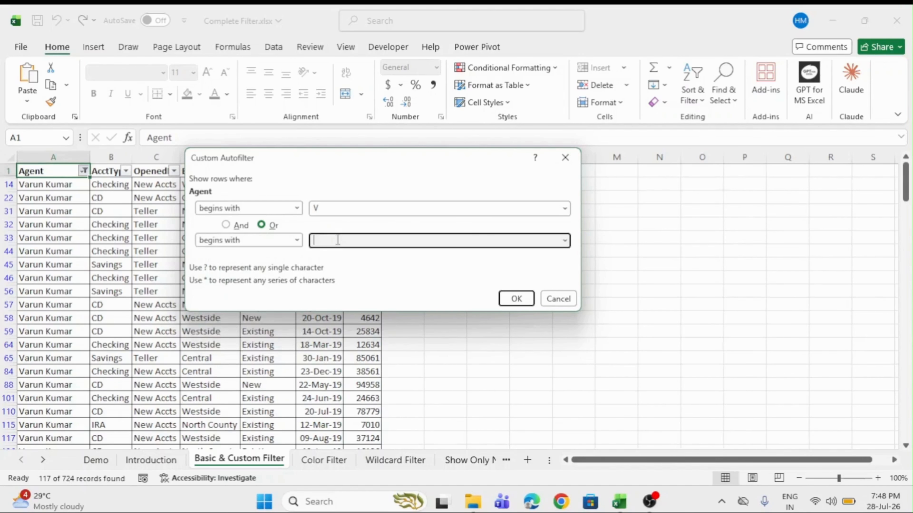
type("P")
left_click(337, 213)
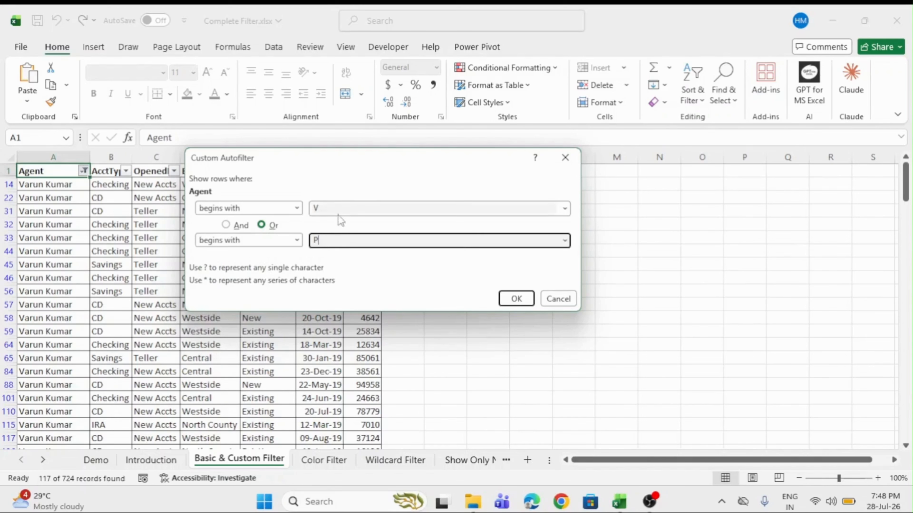
left_click(337, 235)
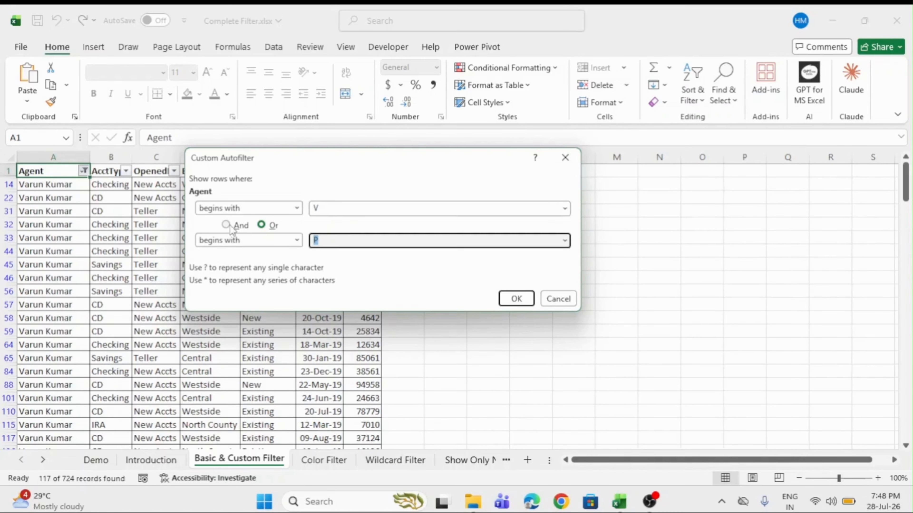
left_click(238, 226)
left_click(261, 225)
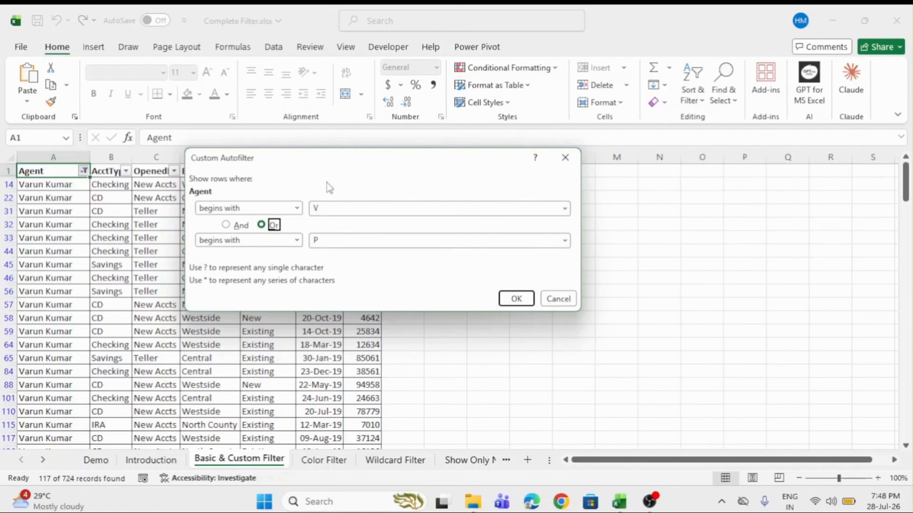
left_click(519, 302)
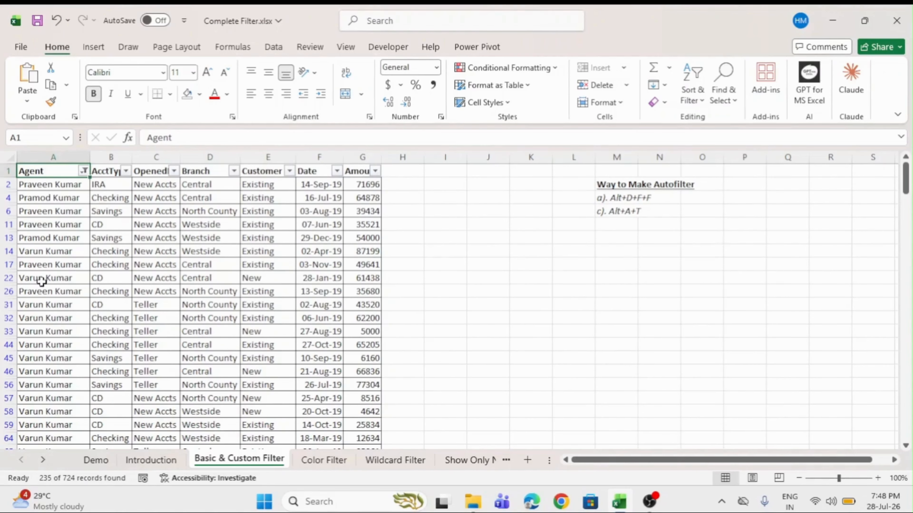
scroll(39, 328, "down", 10)
scroll(40, 327, "up", 10)
Reopen the Agent custom filter and join its two conditions with And, keeping begins with V as the first condition.
left_click(83, 170)
mouse_move(116, 295)
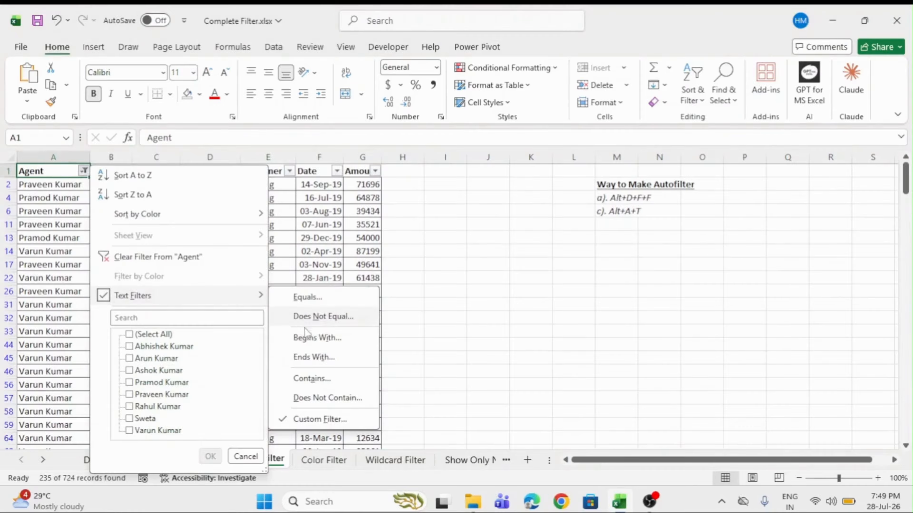
left_click(309, 420)
left_click_drag(286, 157, 248, 155)
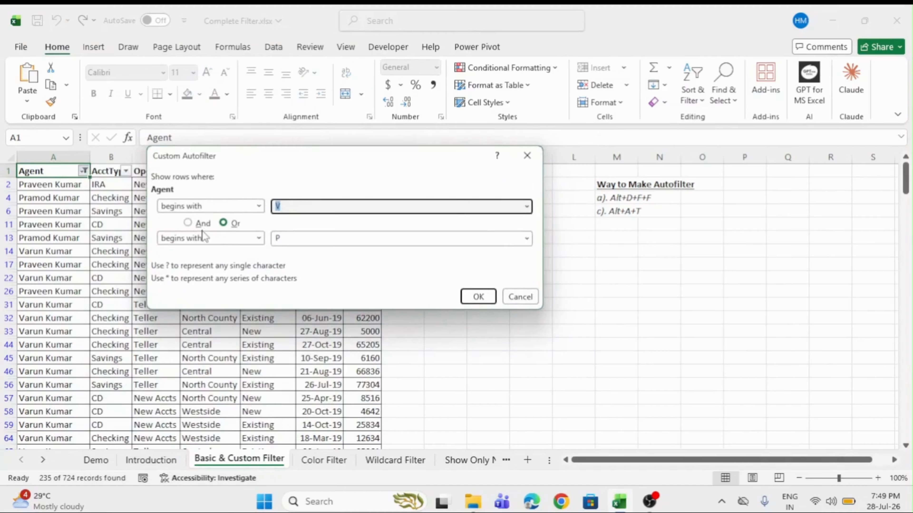
left_click(202, 223)
left_click(224, 205)
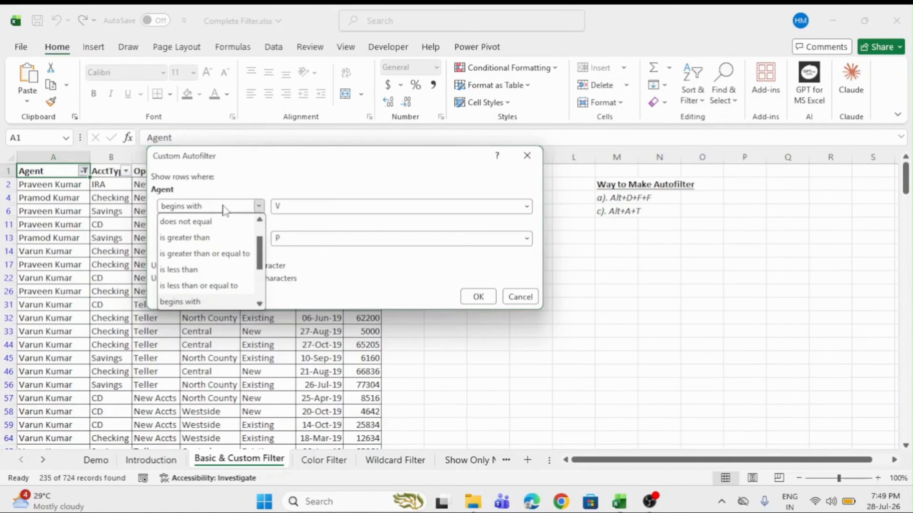
left_click(219, 206)
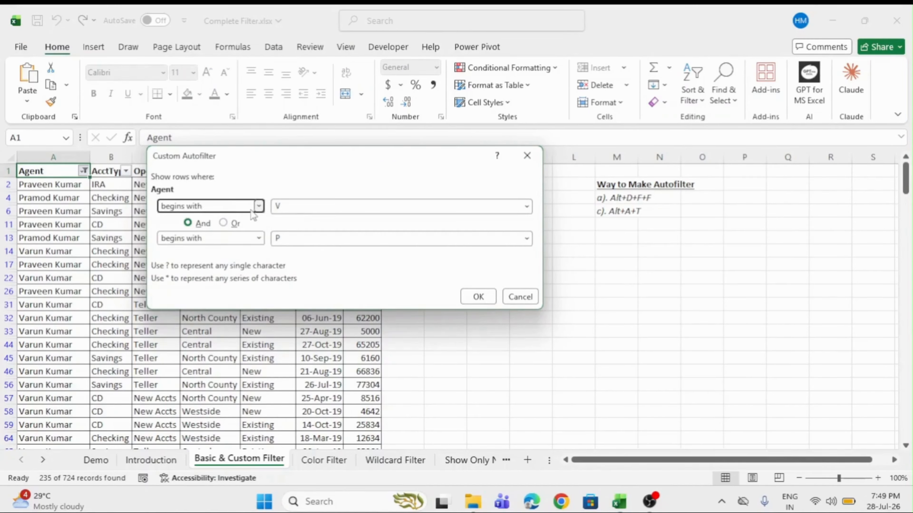
Set the second Agent condition to ends with r and apply the custom filter.
left_click(235, 243)
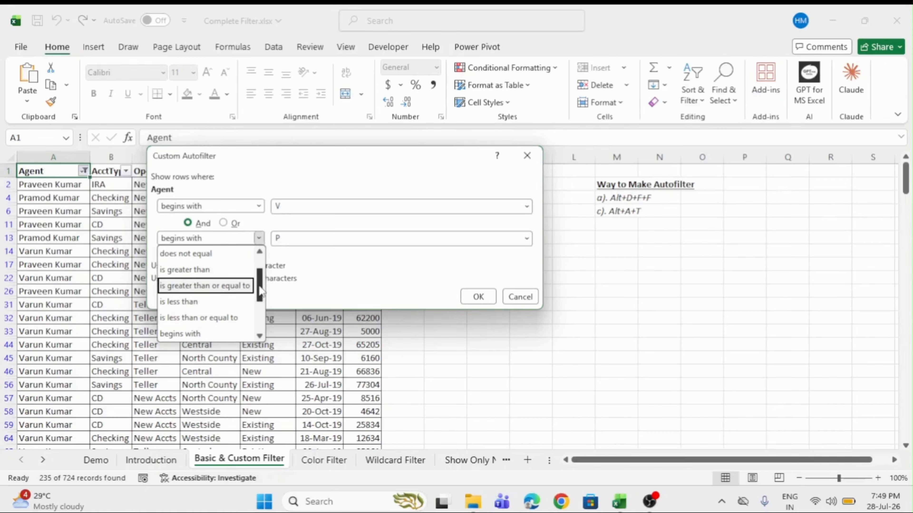
scroll(242, 299, "down", 2)
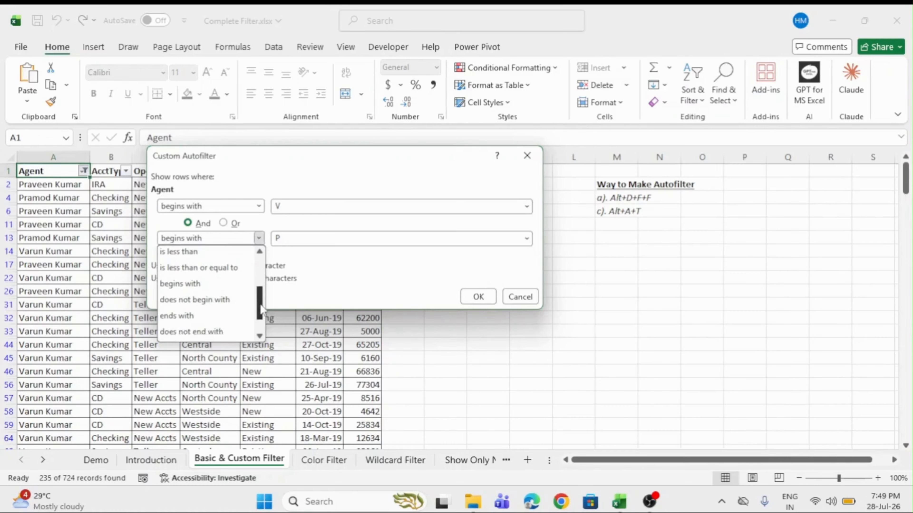
left_click(206, 310)
left_click(308, 238)
key("BackSpace")
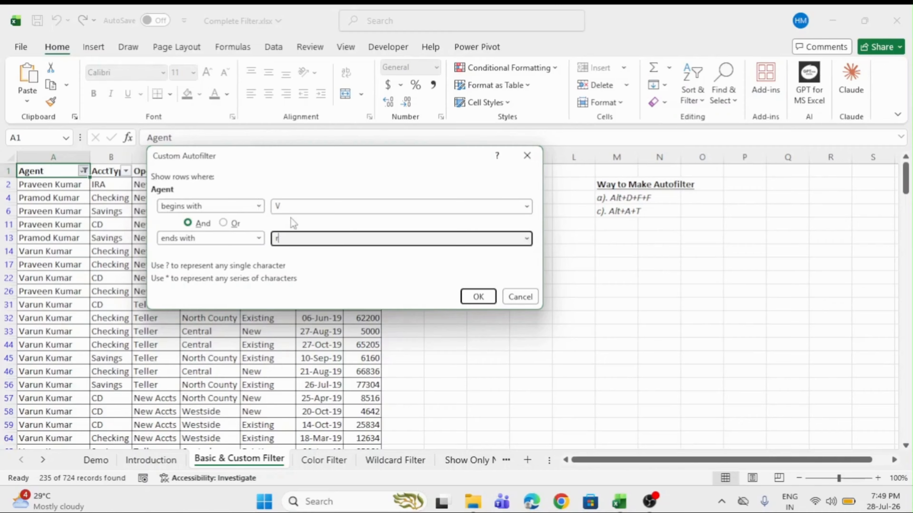
left_click(292, 206)
left_click(292, 238)
left_click(478, 297)
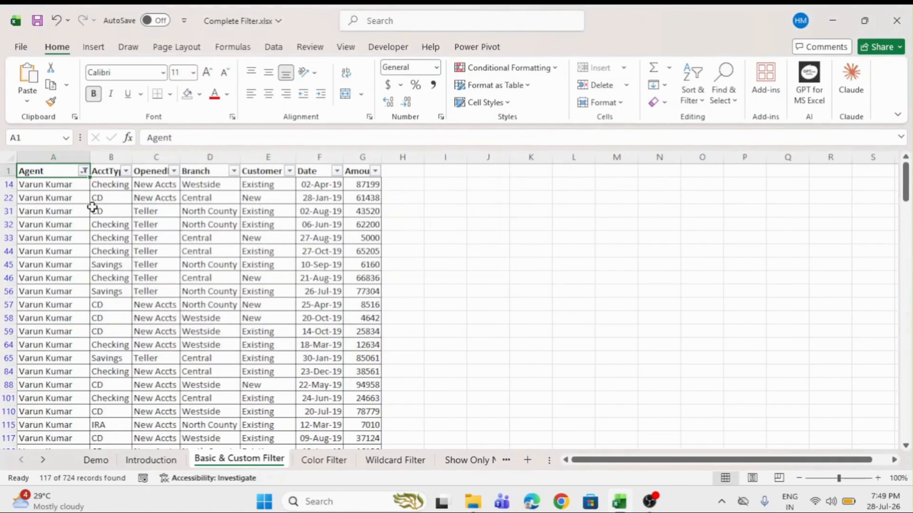
Check the first and last letters of the filtered Agent names and look through the remaining rows.
left_click(54, 184)
double_click(23, 184)
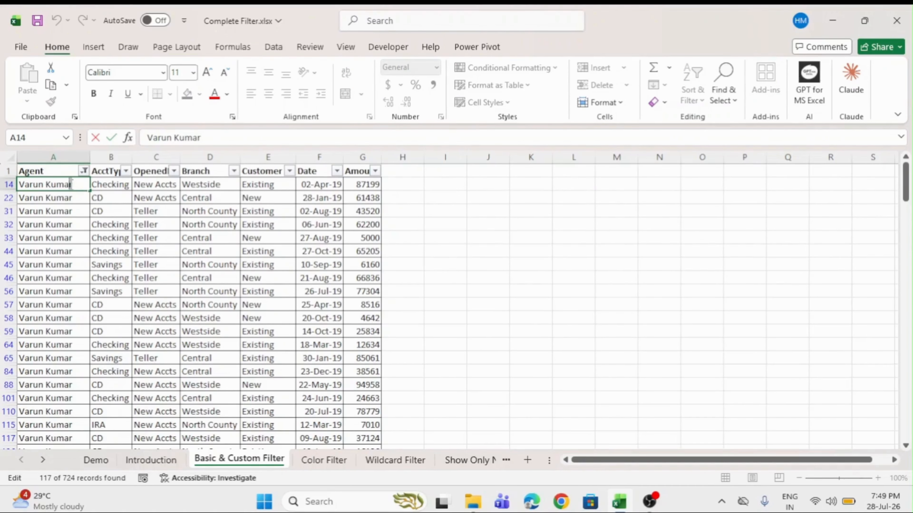
left_click(144, 223)
scroll(89, 374, "down", 4)
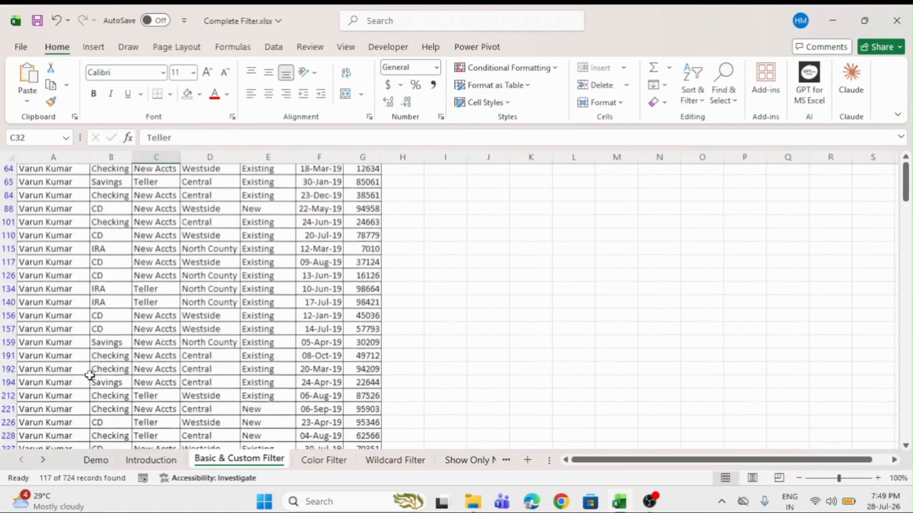
scroll(89, 375, "down", 2)
scroll(90, 375, "up", 6)
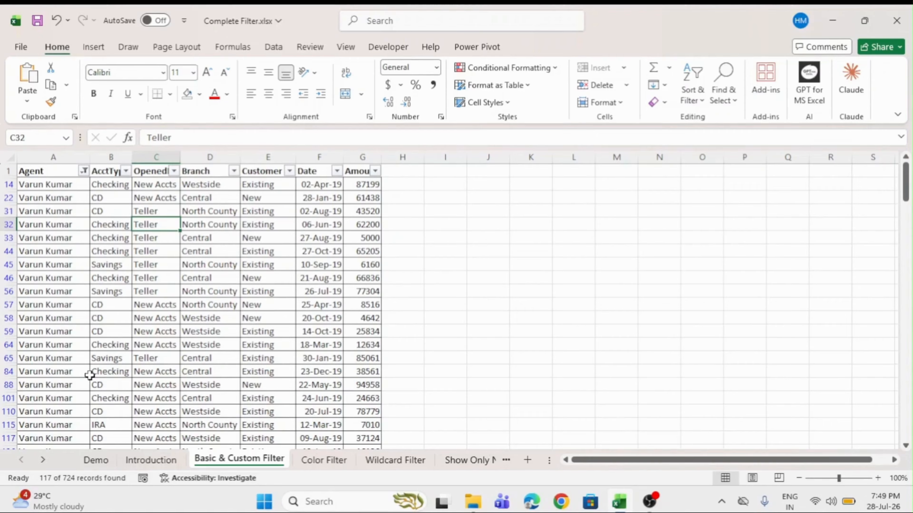
left_click(163, 279)
Review the conditions in the Agent column's custom filter and close it without changes.
left_click(84, 171)
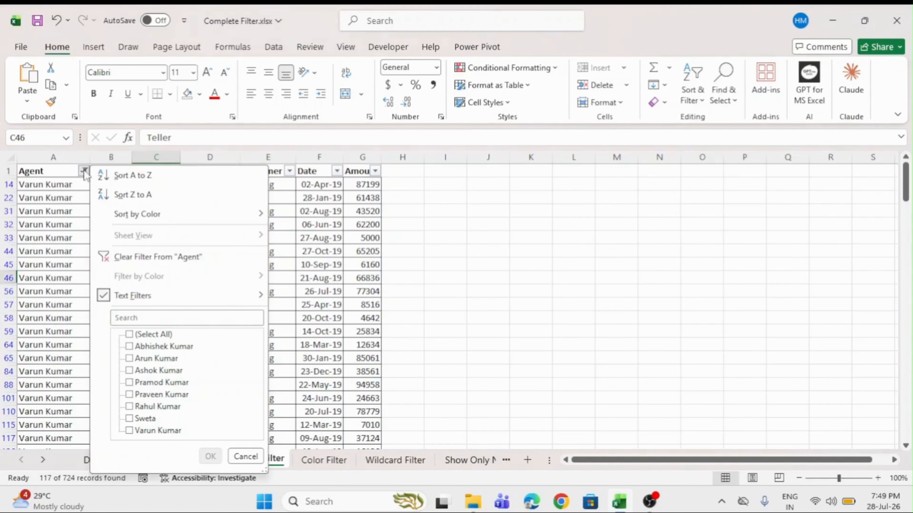
mouse_move(171, 298)
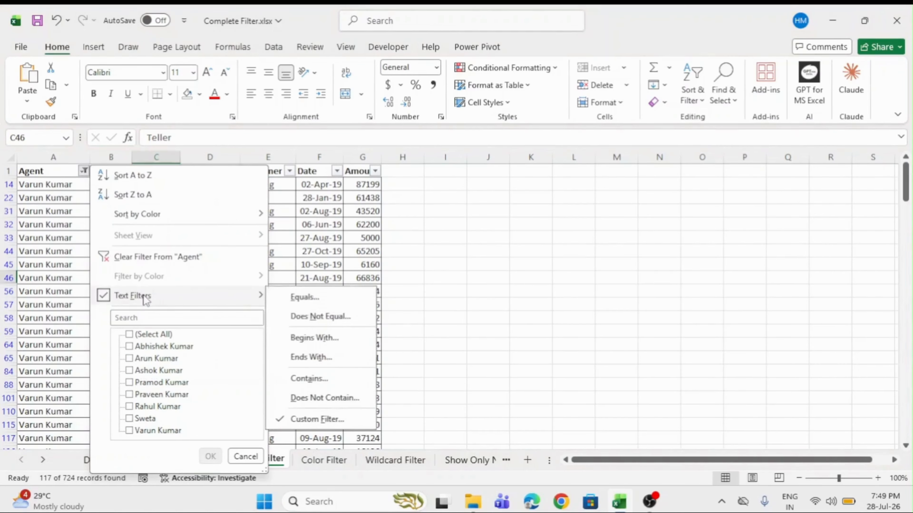
left_click(319, 421)
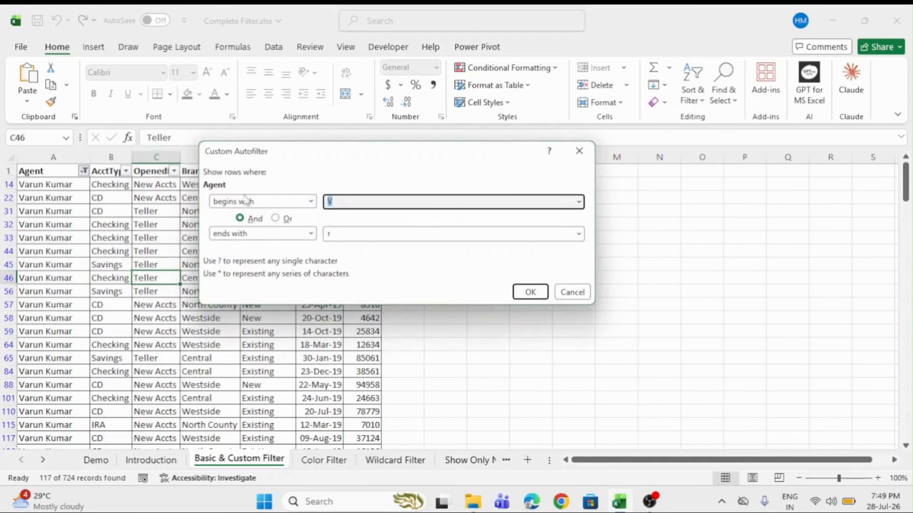
left_click(579, 151)
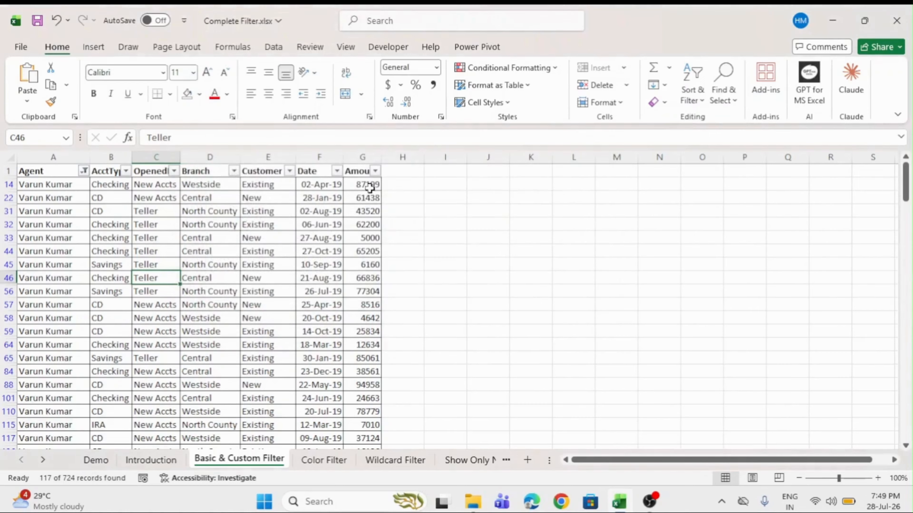
Filter the Date column with a Between date filter from 01-01-2019 to 31-03-2019, and check the filtered dates.
left_click(309, 171)
left_click(337, 171)
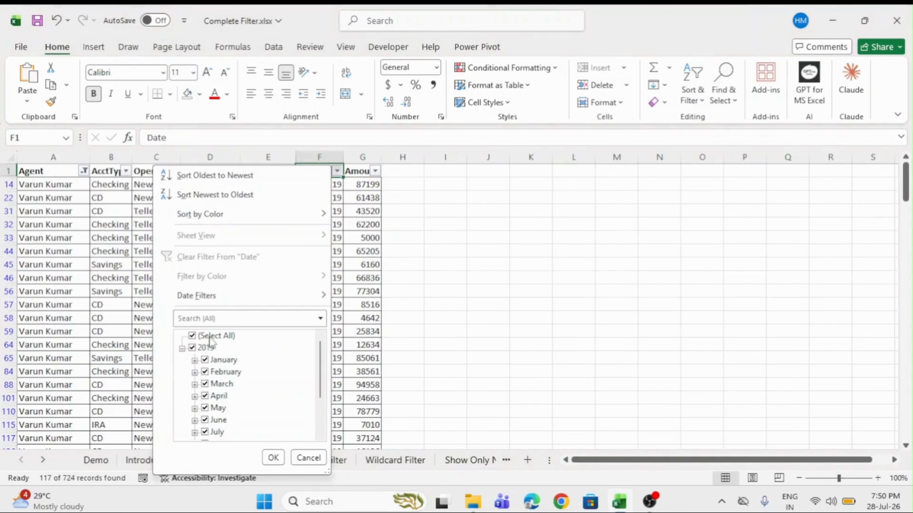
mouse_move(205, 296)
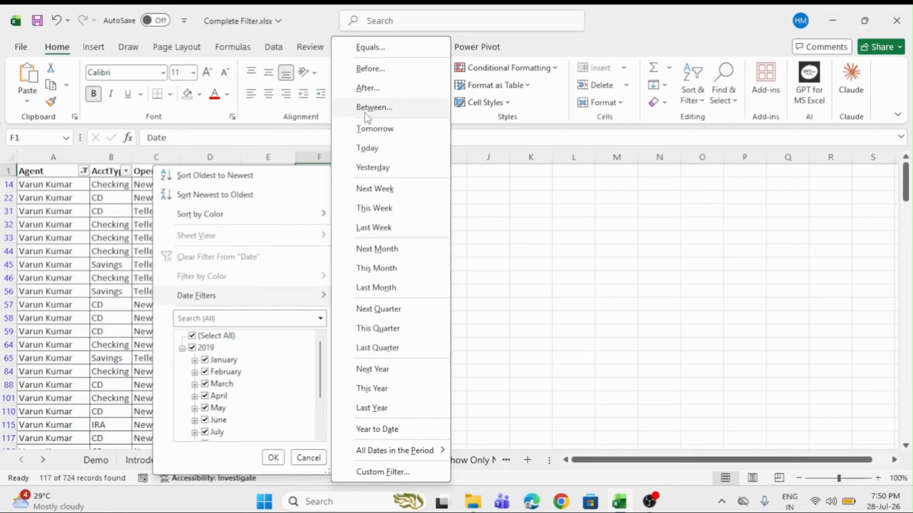
left_click(374, 107)
mouse_move(311, 165)
left_mouse_down()
mouse_move(336, 159)
mouse_move(327, 171)
left_mouse_up()
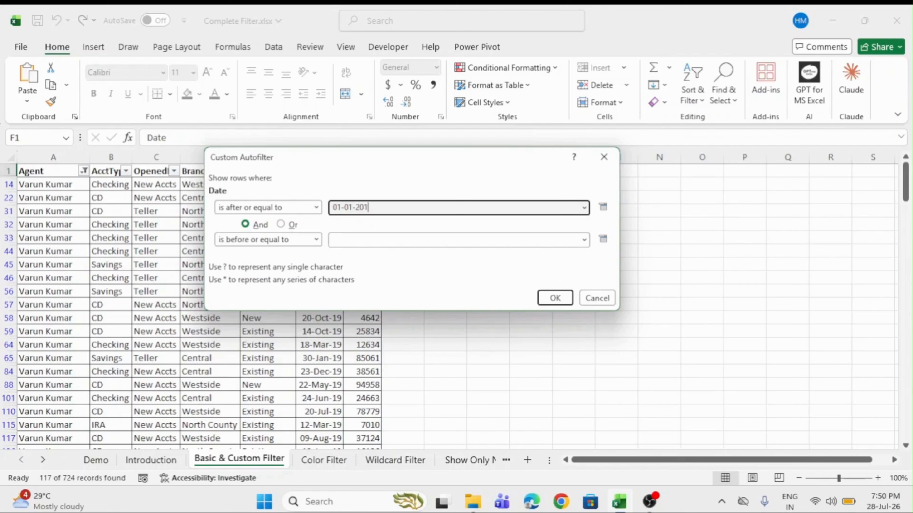
left_click(363, 240)
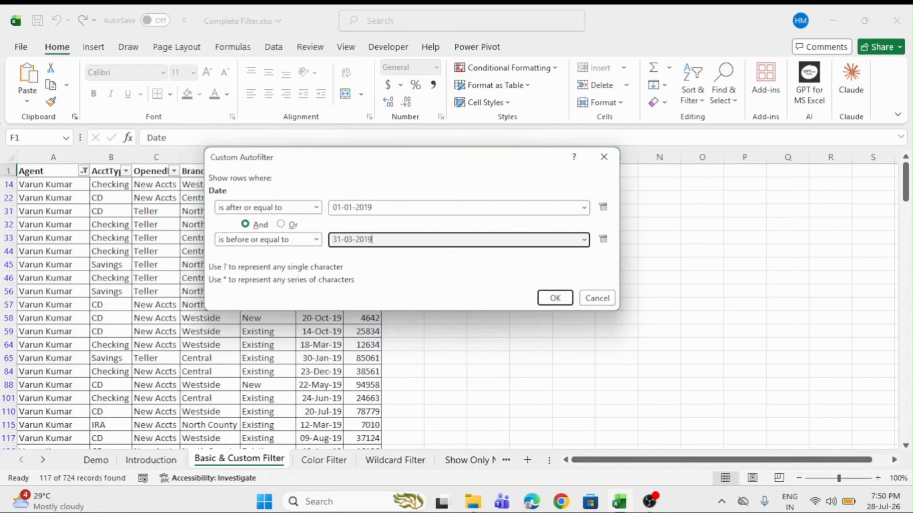
left_click(554, 300)
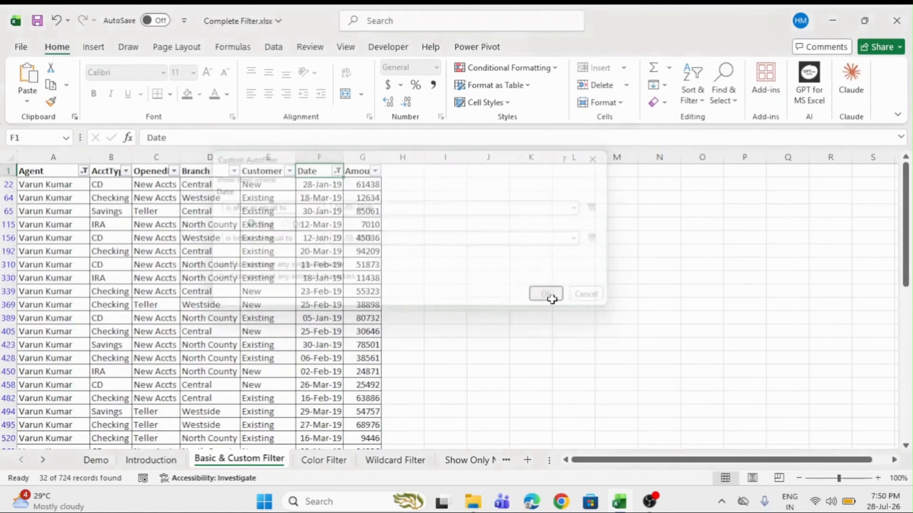
left_click(323, 184)
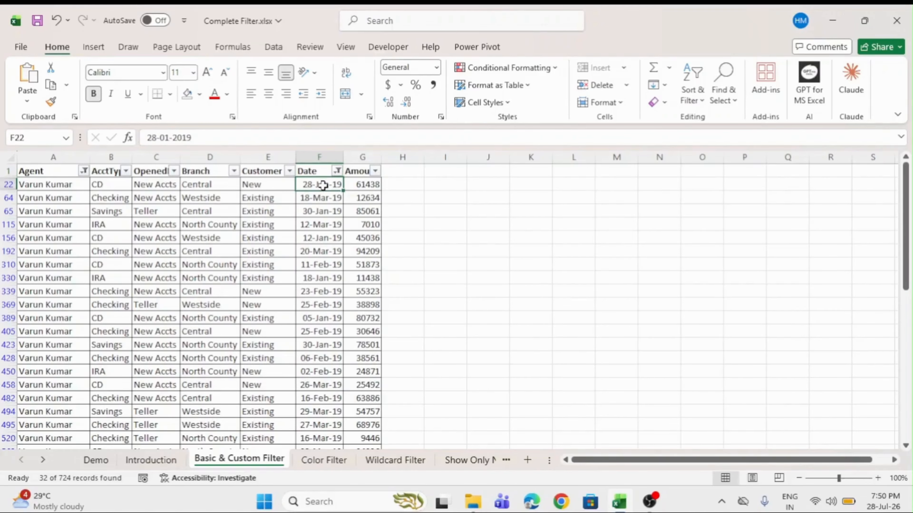
Reset the Agent and Date filters by removing AutoFilter from the table and applying it again.
left_click_drag(322, 184, 327, 439)
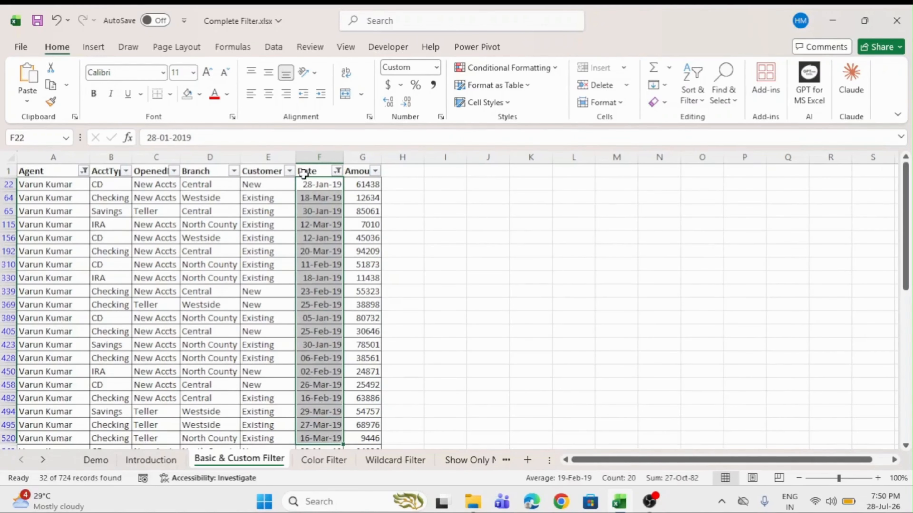
left_click(303, 174)
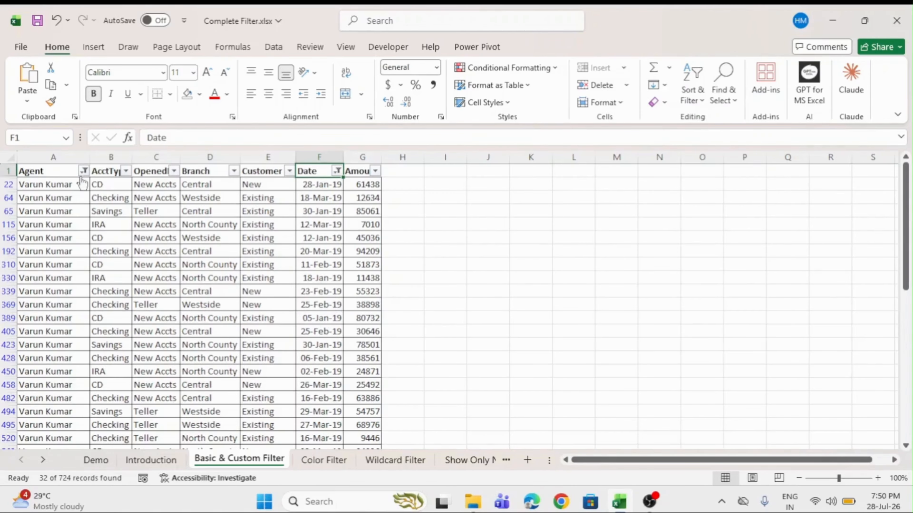
left_click(69, 172)
key("ctrl+shift+l")
key("ctrl+shift+l")
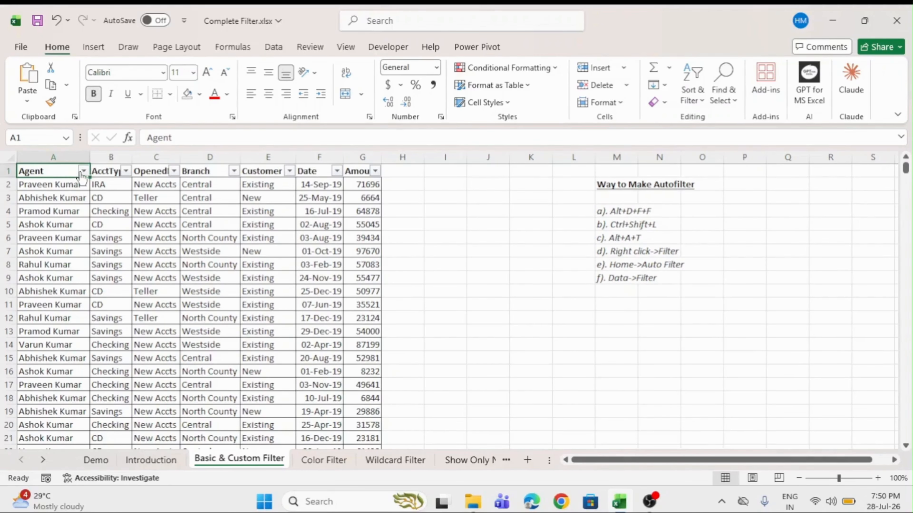
Review the text, date and number filter options of the Agent, Date and Amount columns without applying any.
left_click(84, 172)
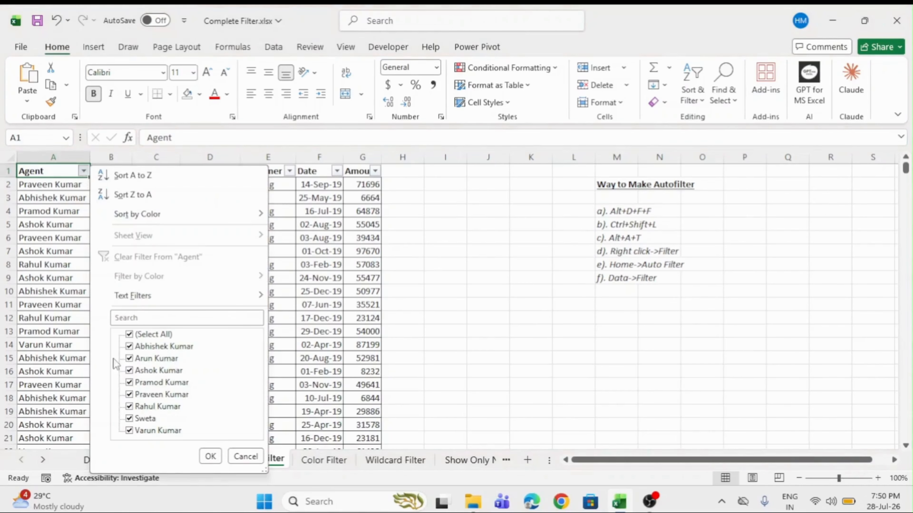
mouse_move(133, 302)
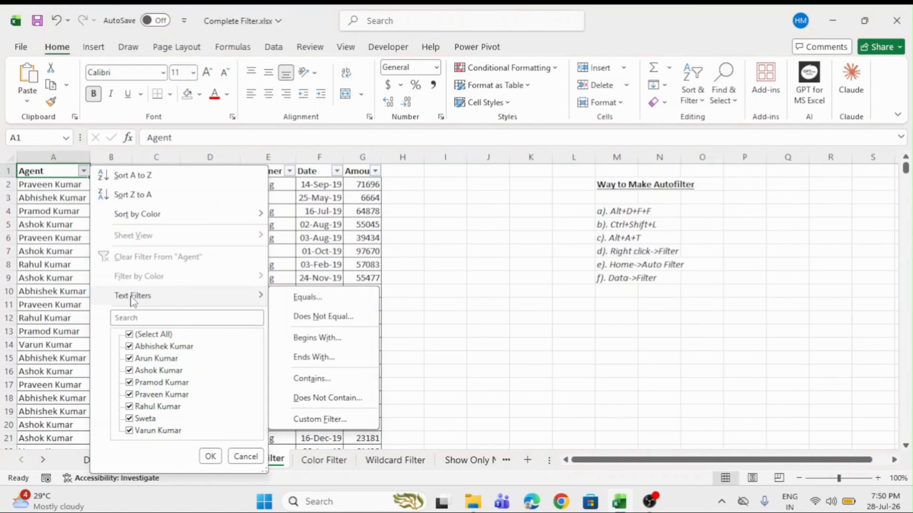
left_click(210, 456)
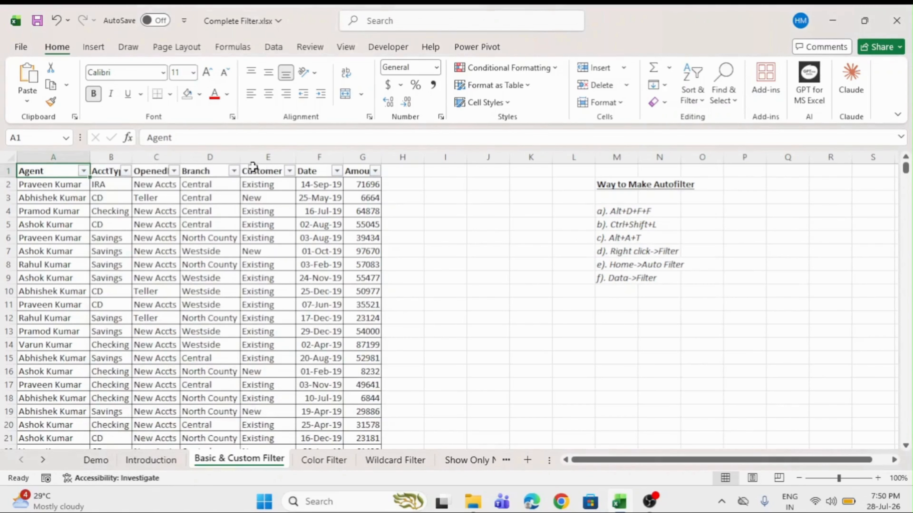
left_click(315, 171)
left_click(337, 171)
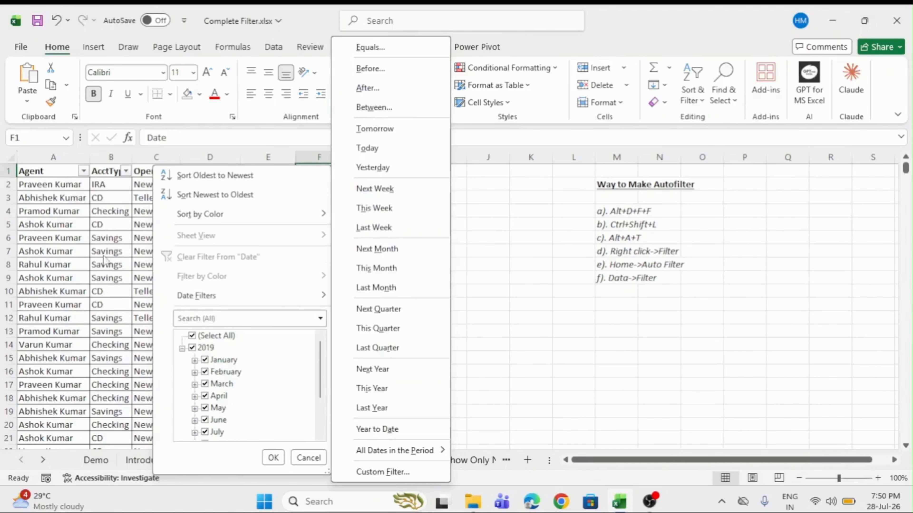
left_click(355, 169)
left_click(355, 171)
left_click(375, 171)
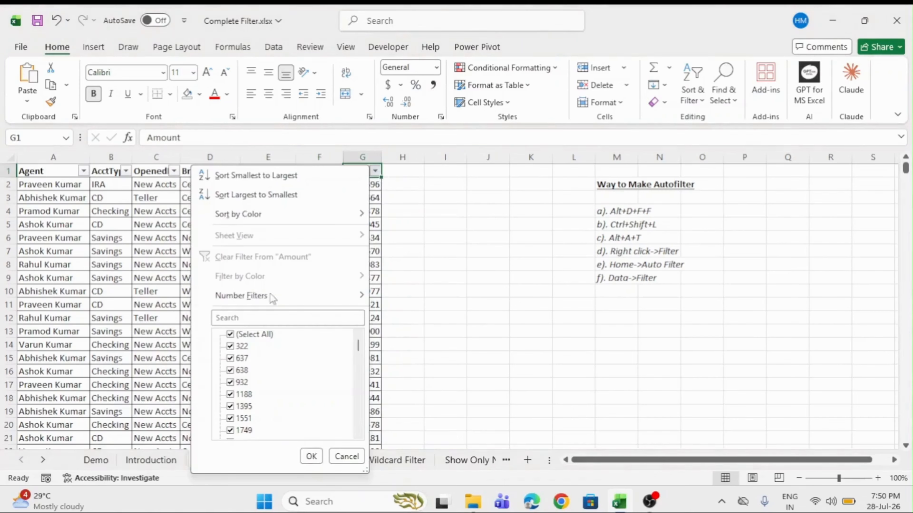
mouse_move(255, 298)
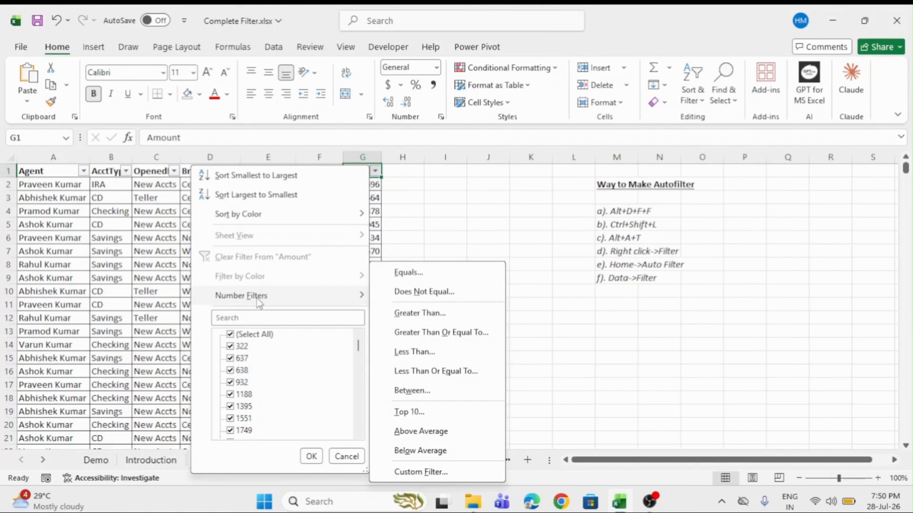
left_click(128, 285)
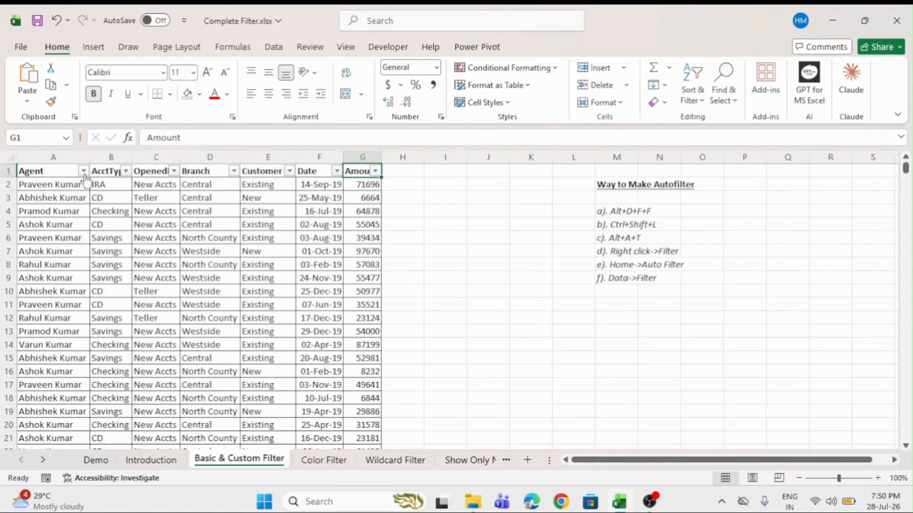
left_click(84, 171)
mouse_move(135, 296)
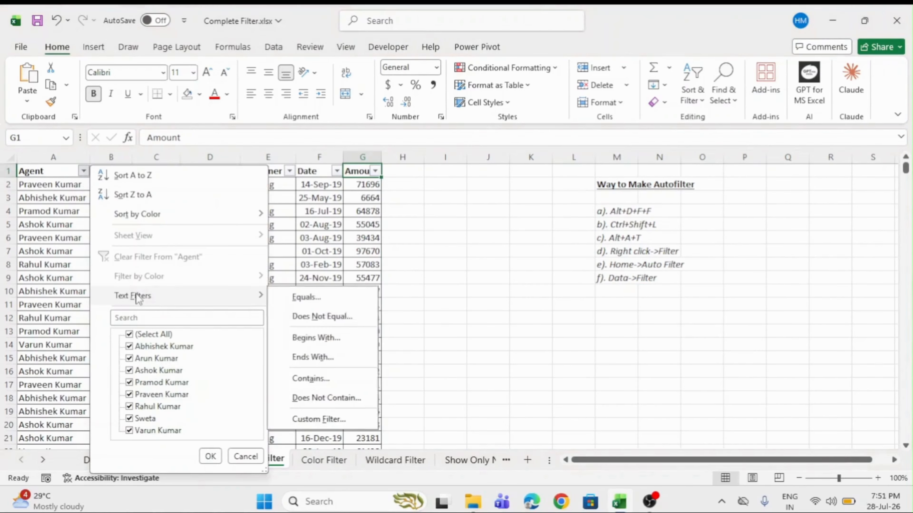
left_click(50, 242)
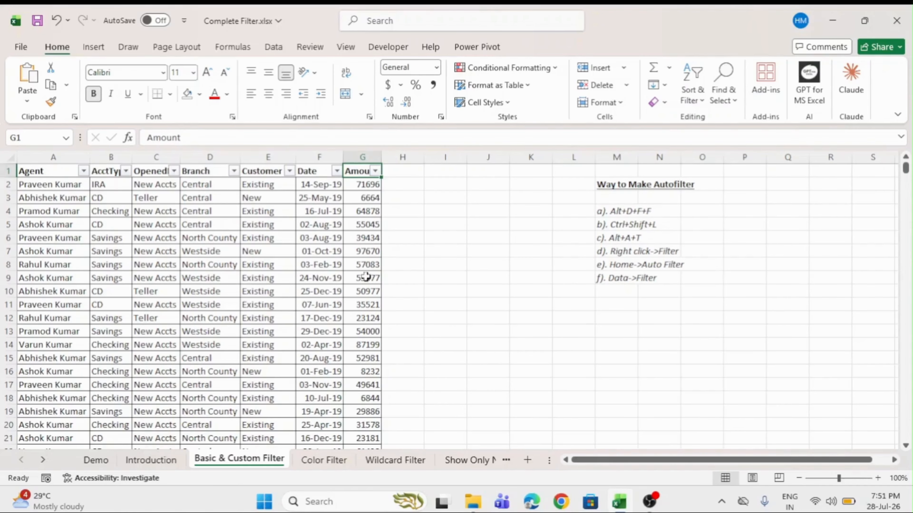
Switch to the Color Filter sheet and examine its headers, the yellow and blue Agent cells and the red-font names.
left_click(324, 460)
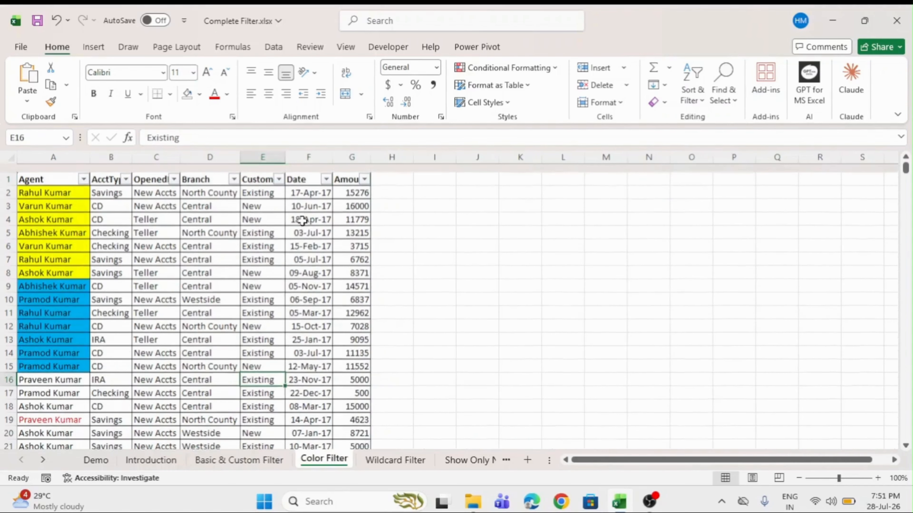
left_click_drag(72, 172, 334, 163)
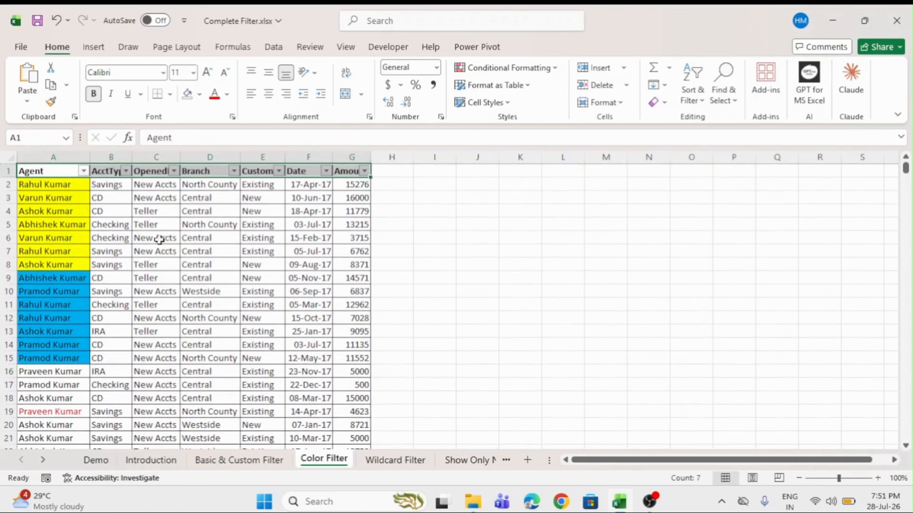
left_click(158, 241)
left_click_drag(43, 184, 57, 360)
scroll(58, 361, "down", 4)
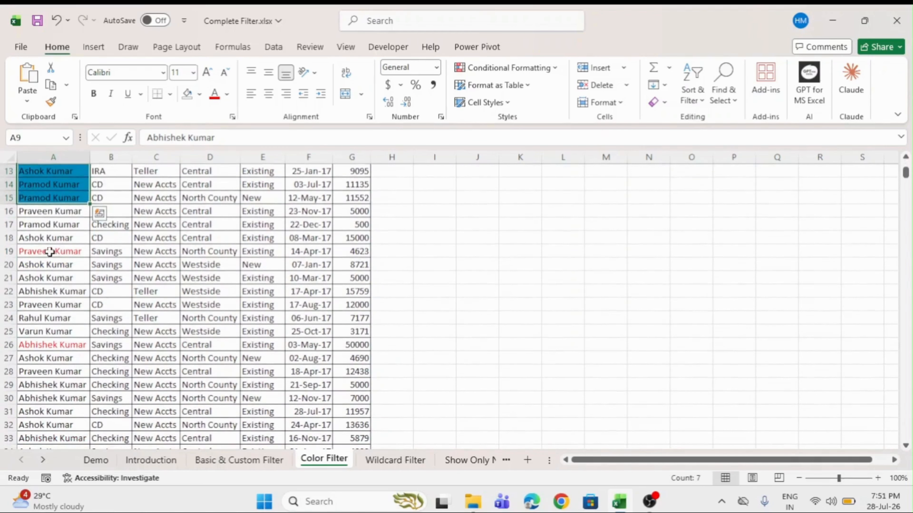
left_click_drag(53, 265, 54, 331)
left_click(71, 251)
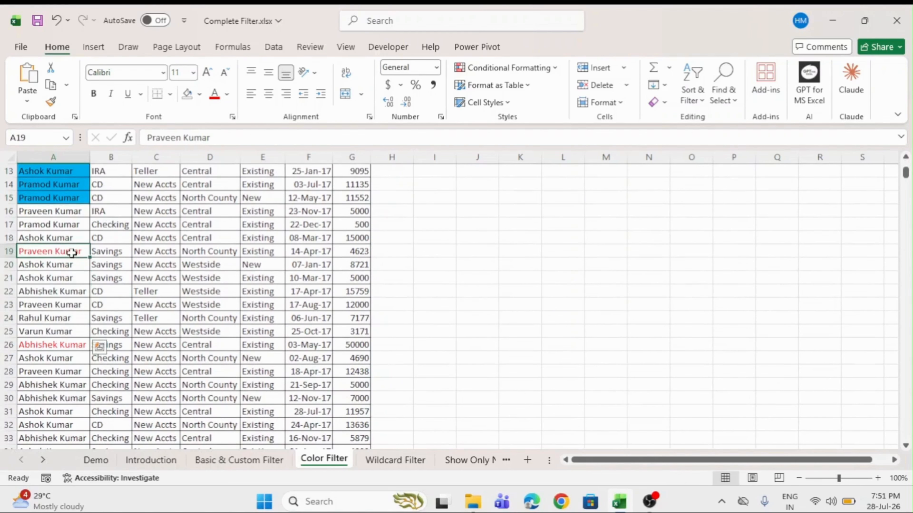
left_click(54, 345)
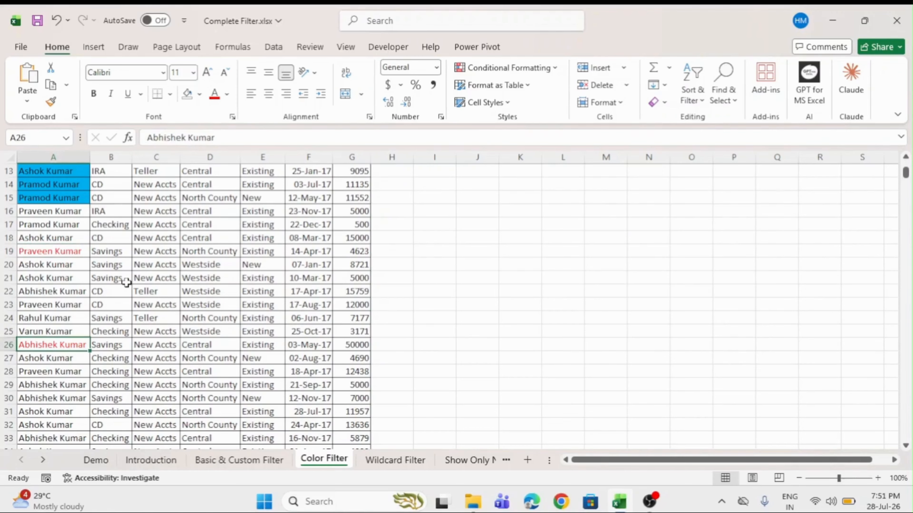
scroll(127, 282, "up", 4)
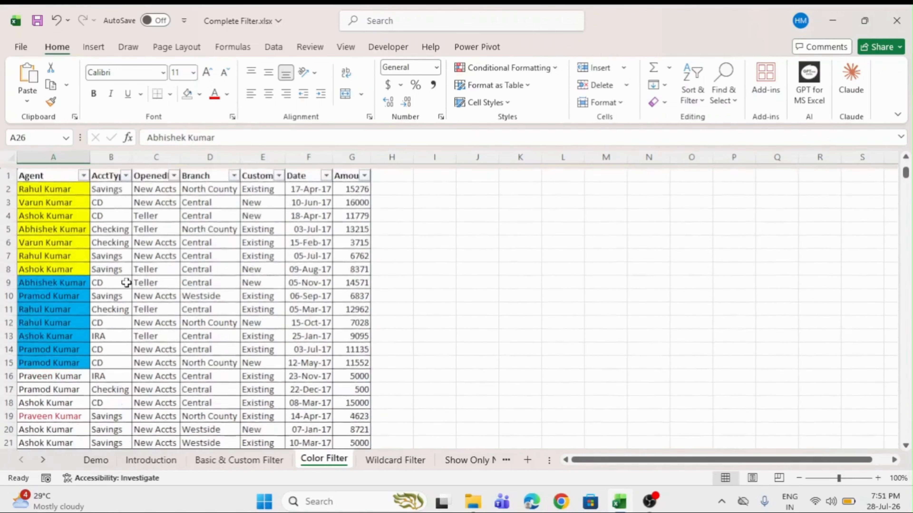
Filter the Agent column by the yellow cell color and select the filtered table including its headers.
left_click(61, 174)
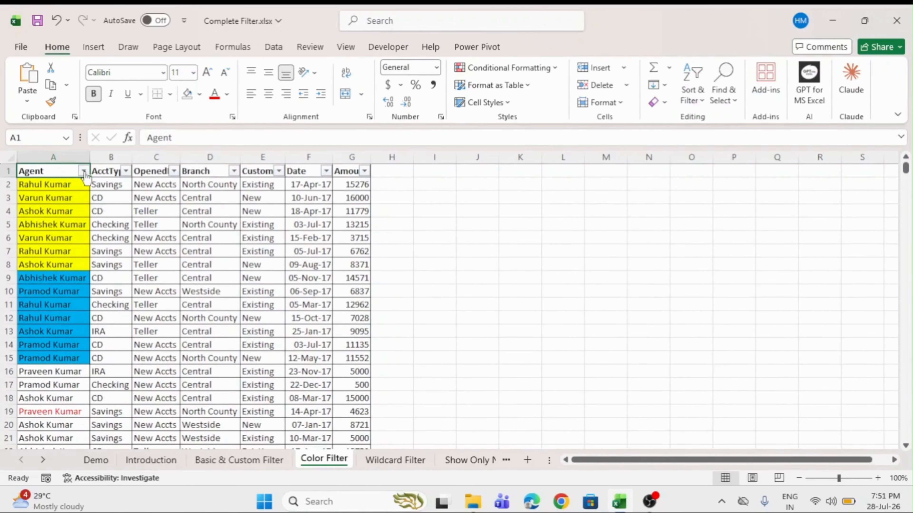
left_click(84, 171)
left_click(57, 174)
left_click_drag(57, 174, 38, 434)
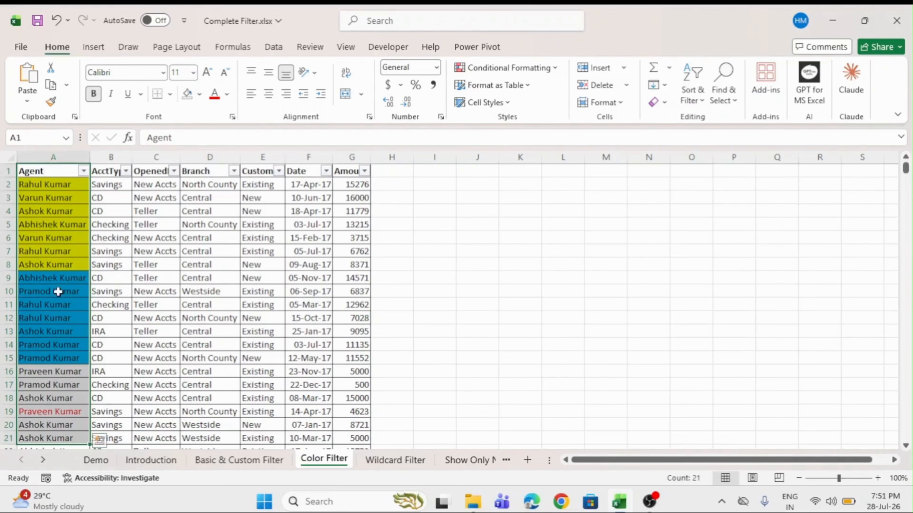
left_click(52, 170)
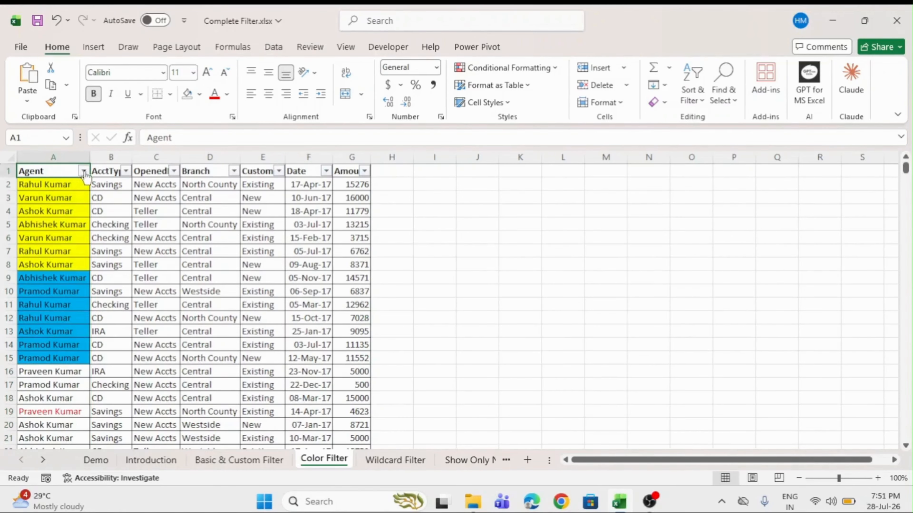
left_click(84, 171)
mouse_move(143, 282)
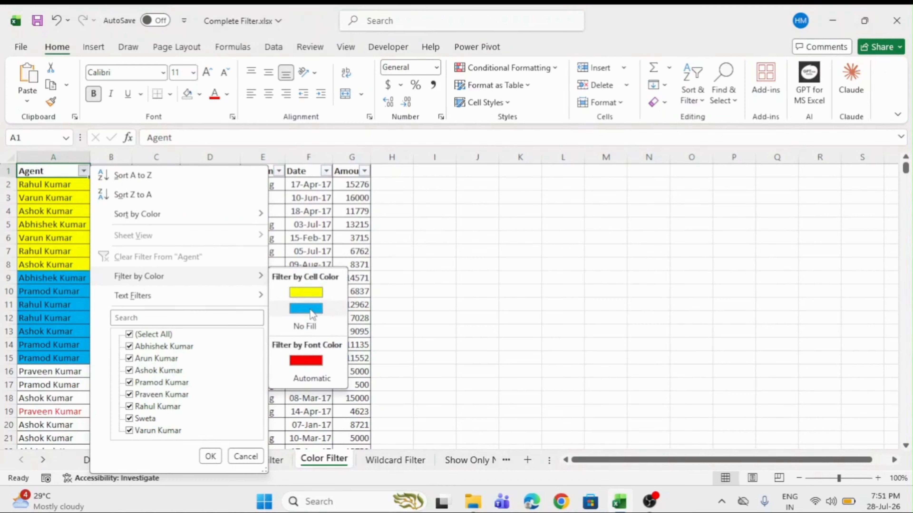
left_click(315, 296)
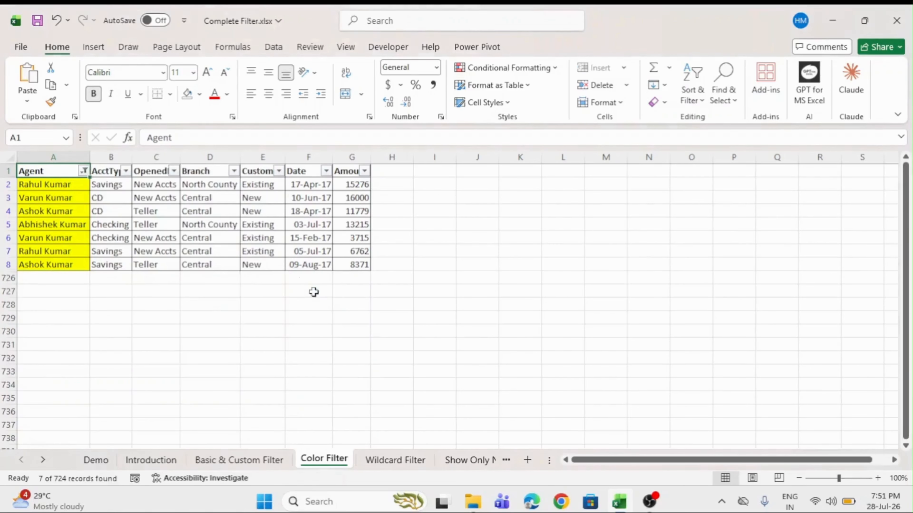
left_click_drag(42, 171, 362, 269)
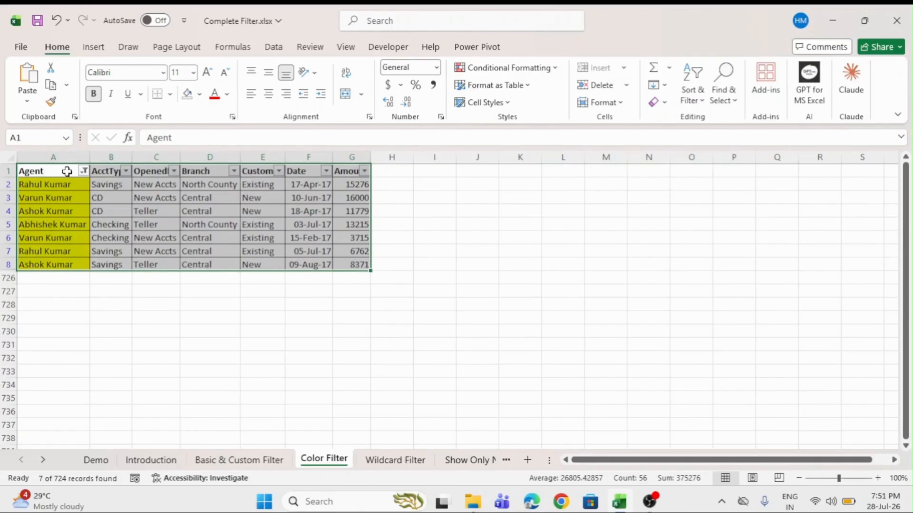
Change the Agent column's color filter to the blue cell color.
left_click(67, 171)
left_click(84, 171)
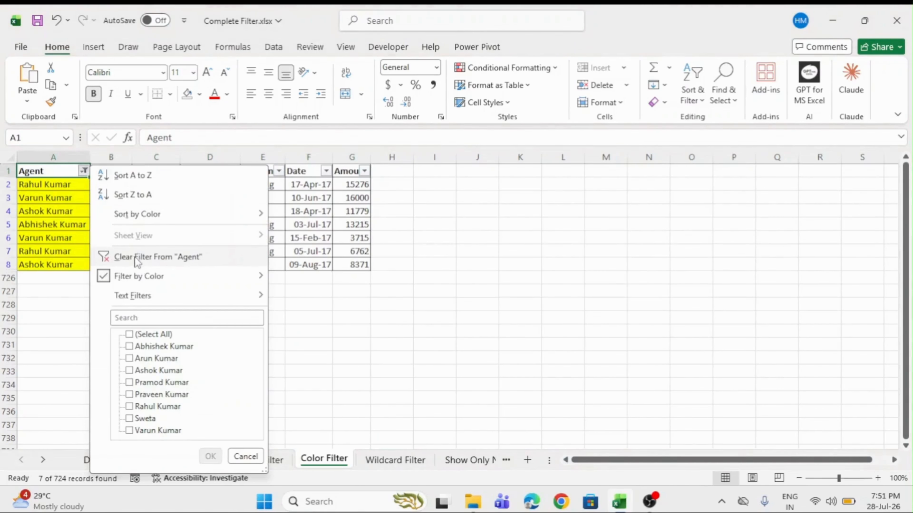
mouse_move(148, 277)
left_click(300, 310)
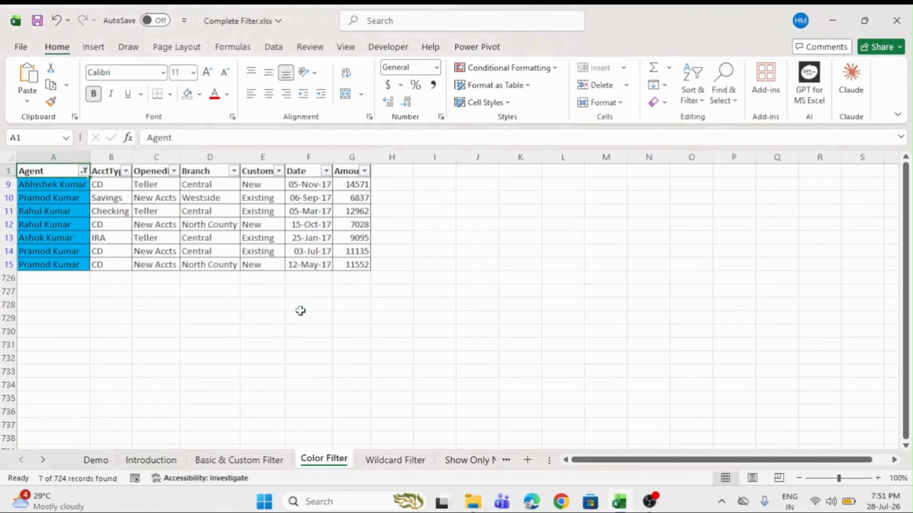
Change the Agent column's color filter to No Fill and look through the filtered rows.
left_click(83, 171)
mouse_move(135, 284)
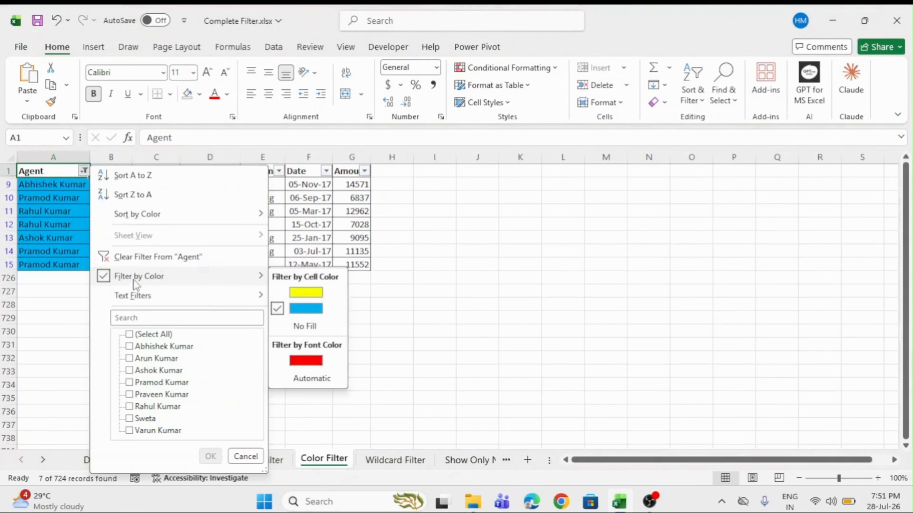
left_click(306, 327)
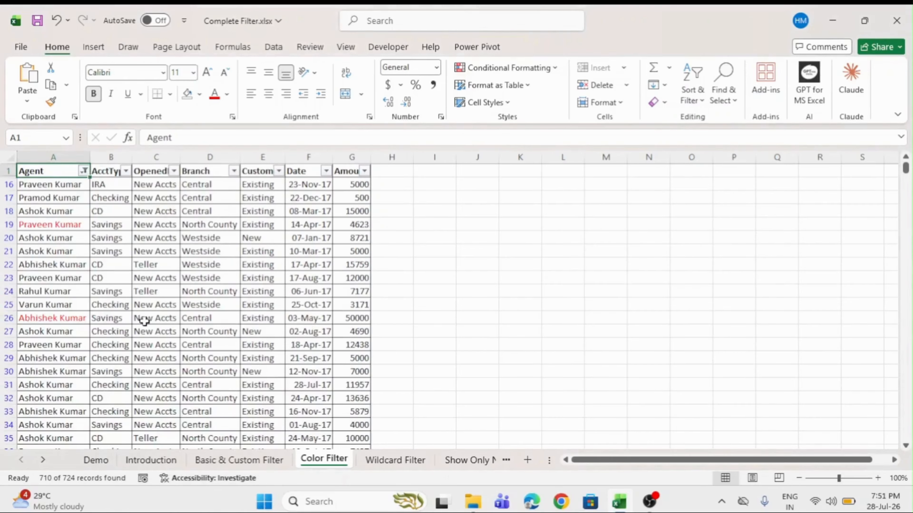
scroll(144, 321, "down", 15)
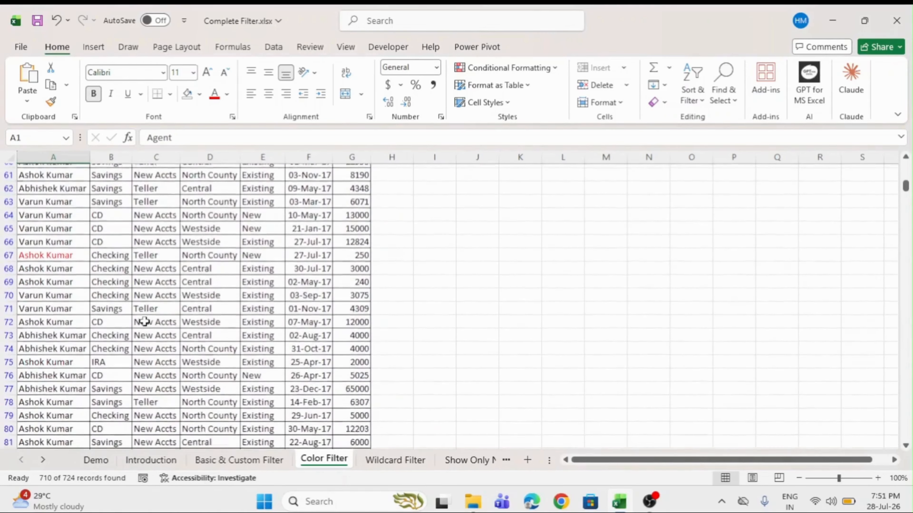
scroll(144, 321, "down", 3)
scroll(144, 321, "up", 8)
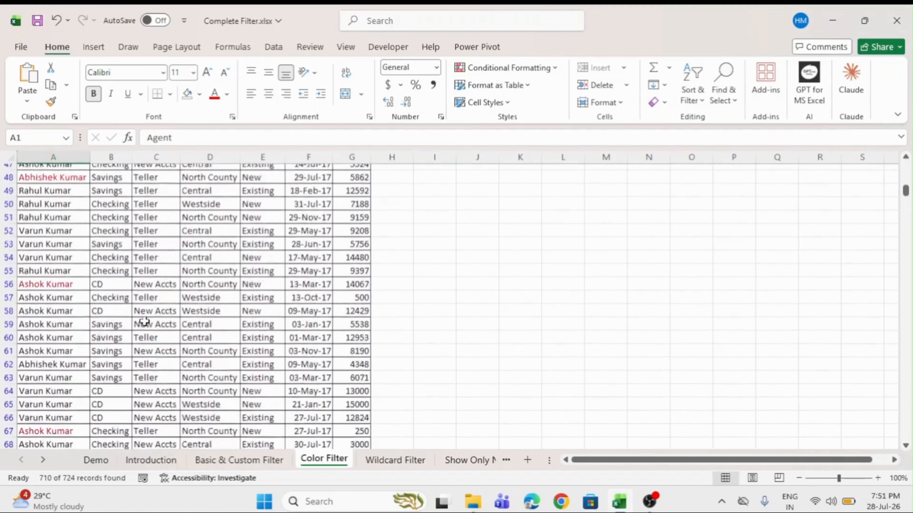
scroll(144, 321, "up", 10)
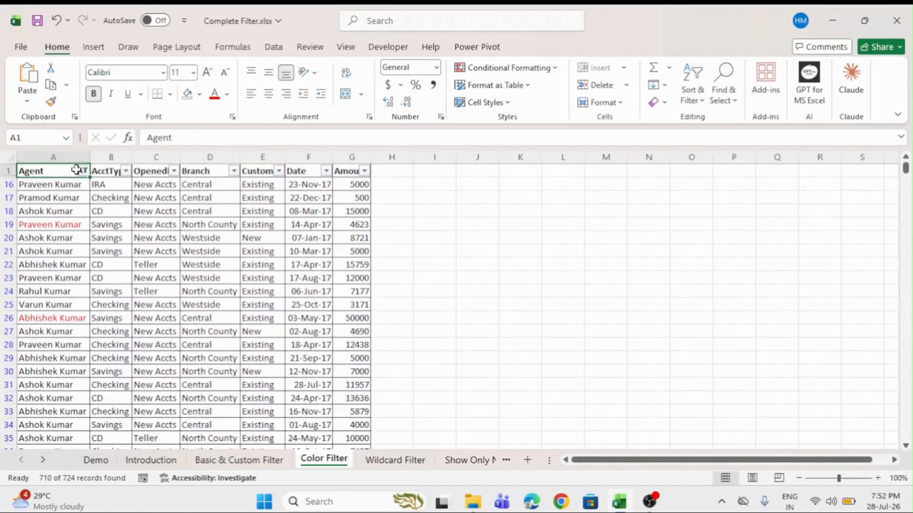
Clear the color filter from the Agent column and locate the first agent name in red font.
left_click(84, 171)
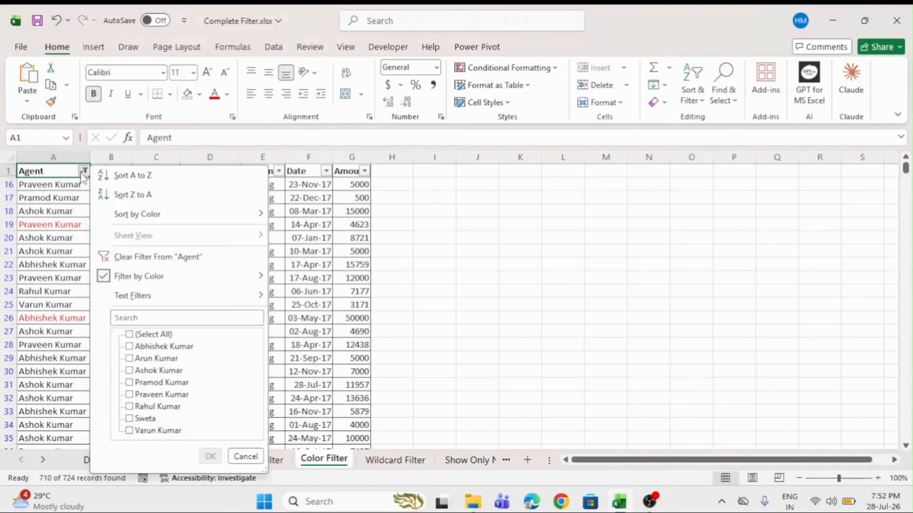
left_click(121, 257)
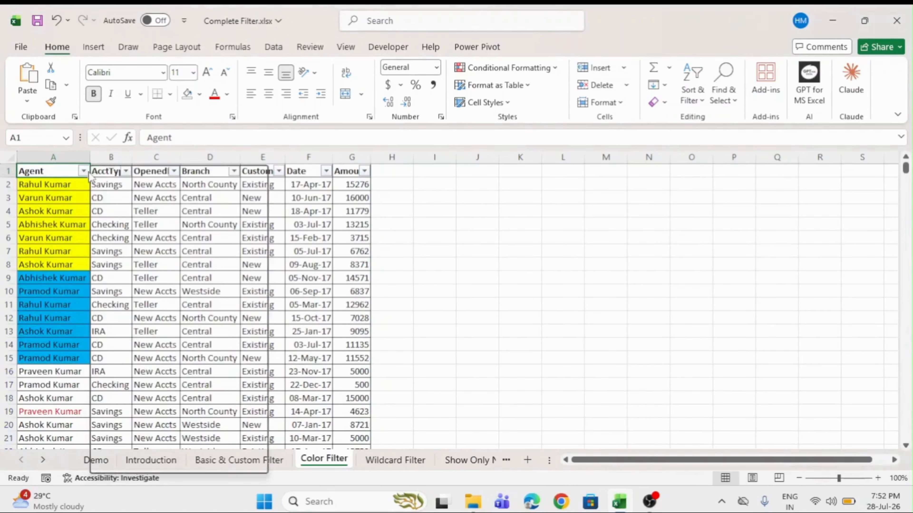
left_click(84, 171)
left_click(58, 384)
scroll(50, 417, "down", 5)
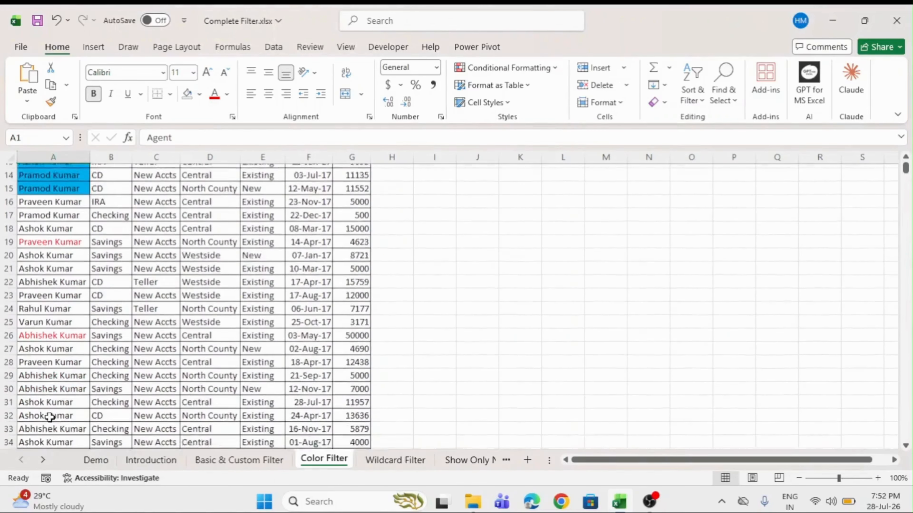
left_click(56, 224)
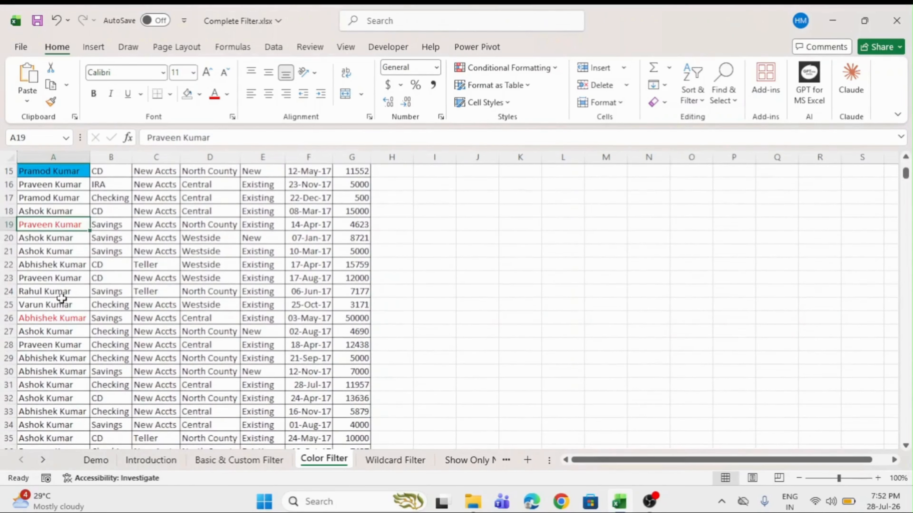
Filter the Agent column by the red font color and select the filtered agent names.
scroll(62, 300, "up", 5)
left_click(83, 172)
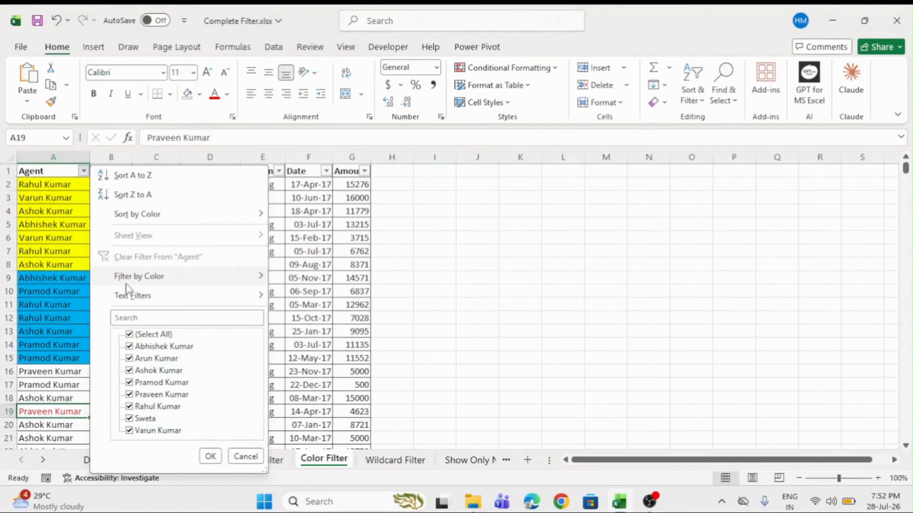
mouse_move(129, 278)
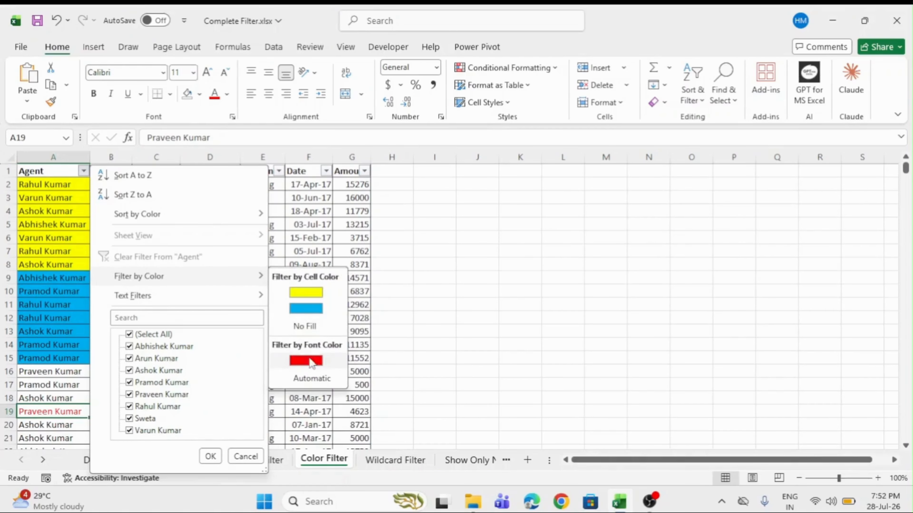
left_click(304, 364)
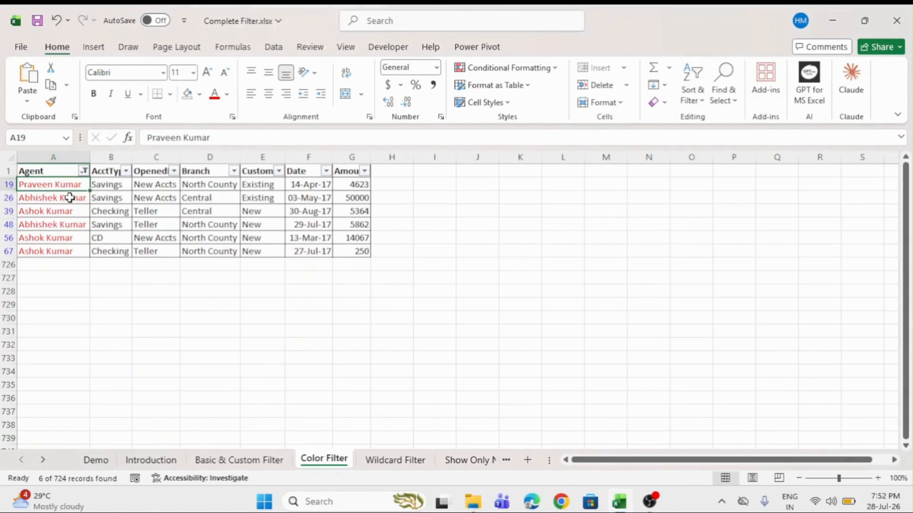
left_click_drag(67, 184, 72, 255)
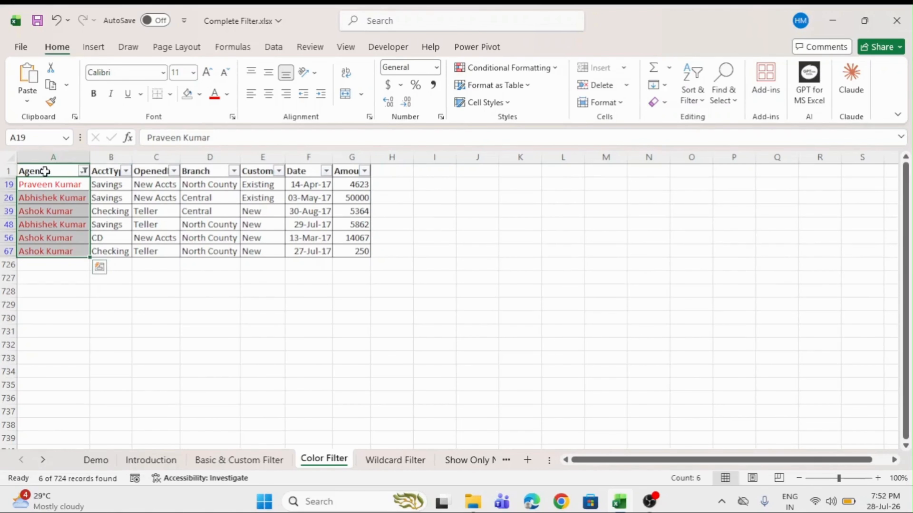
left_click(44, 171)
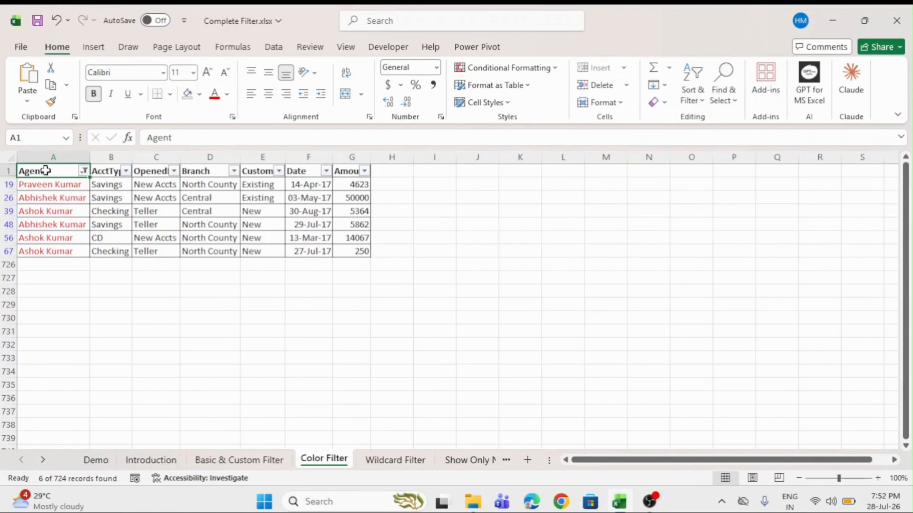
Switch to the Wildcard Filter sheet and select the task in G1 about names starting with "A".
left_click(413, 461)
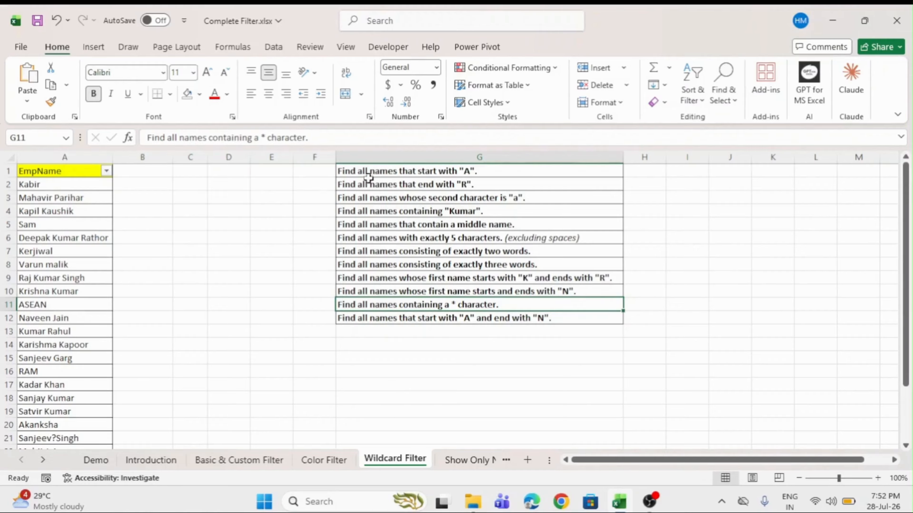
left_click(87, 172)
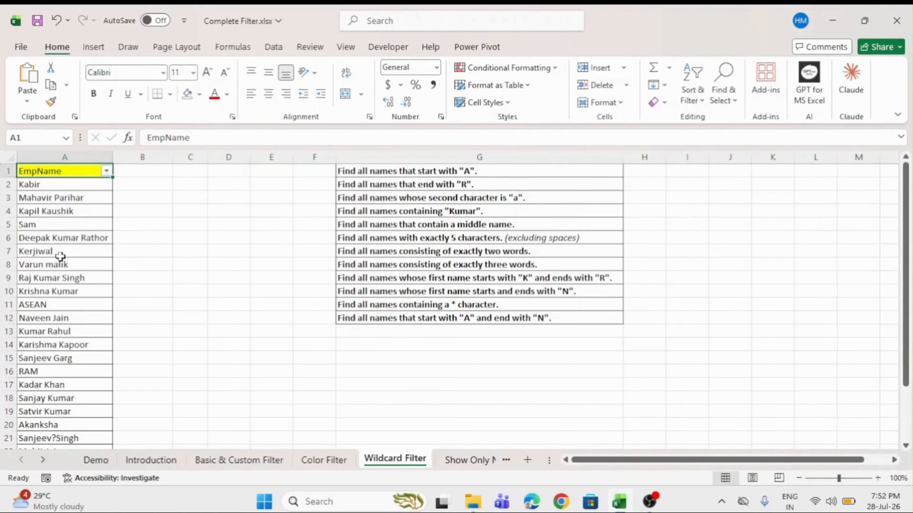
left_click(437, 173)
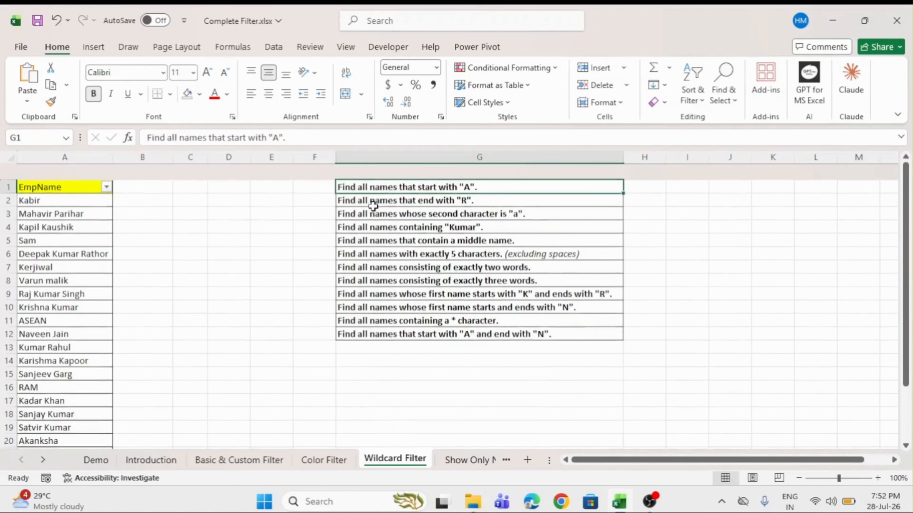
left_click(106, 172)
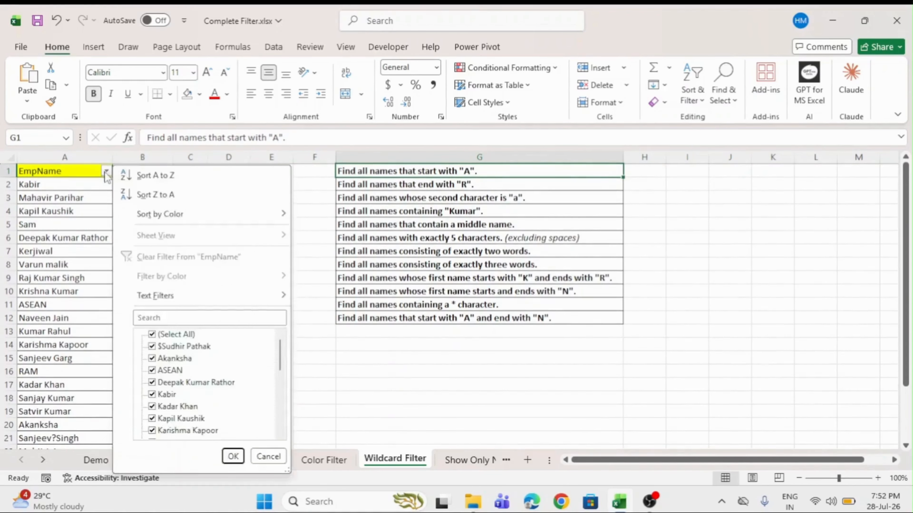
left_click(75, 173)
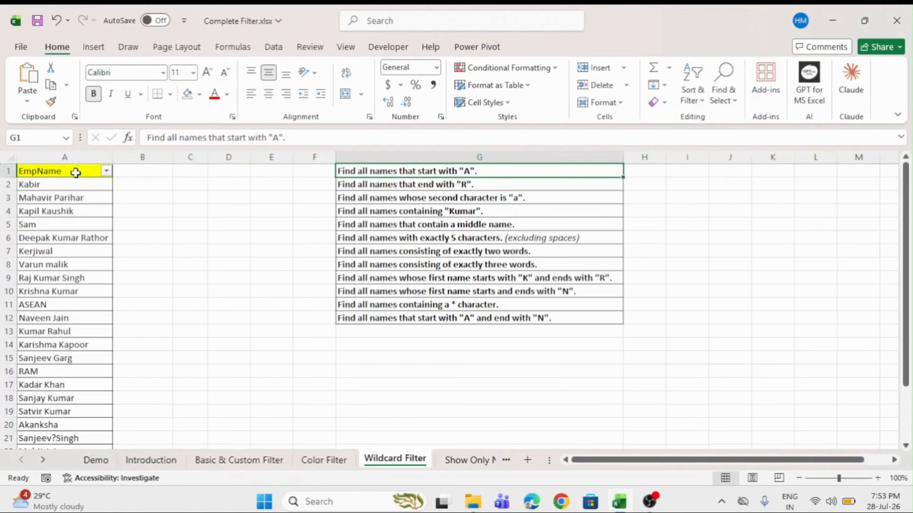
key("alt+Down")
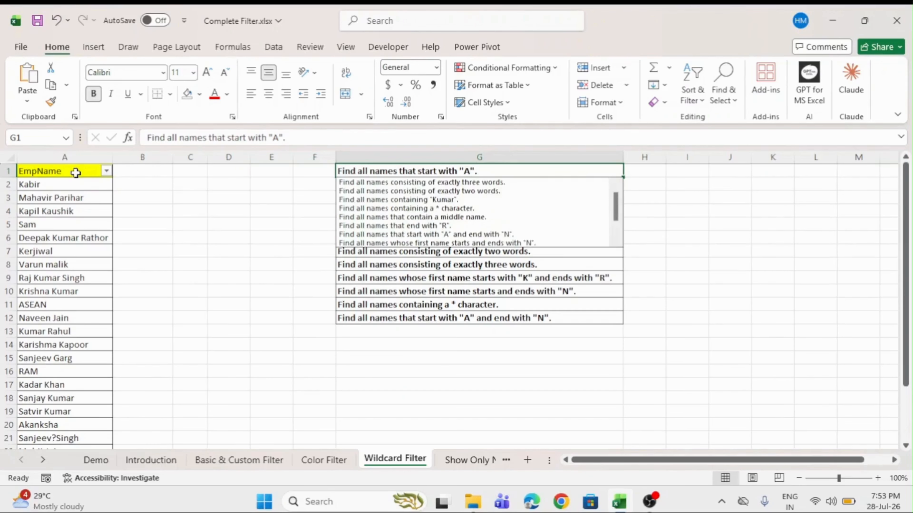
key("Escape")
Filter the EmpName column for names starting with "A" using the wildcard search A*.
left_click(76, 173)
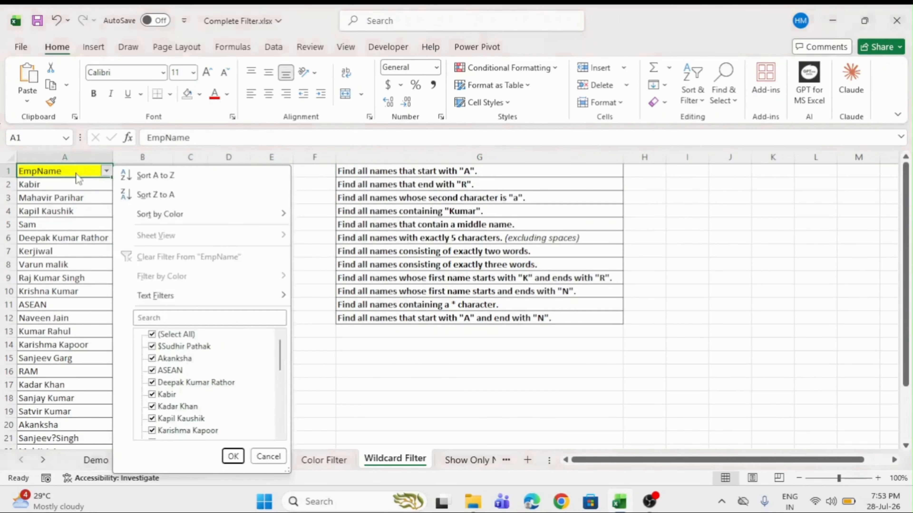
key("alt+Down")
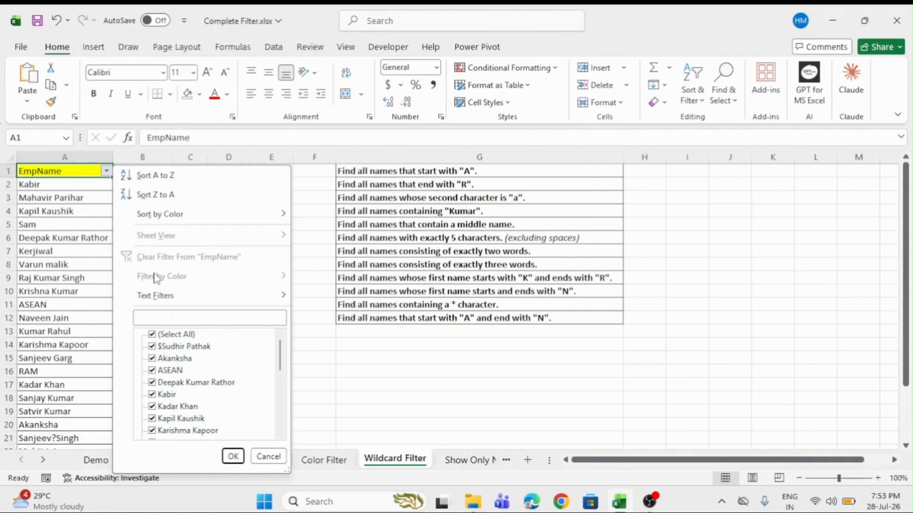
key("e")
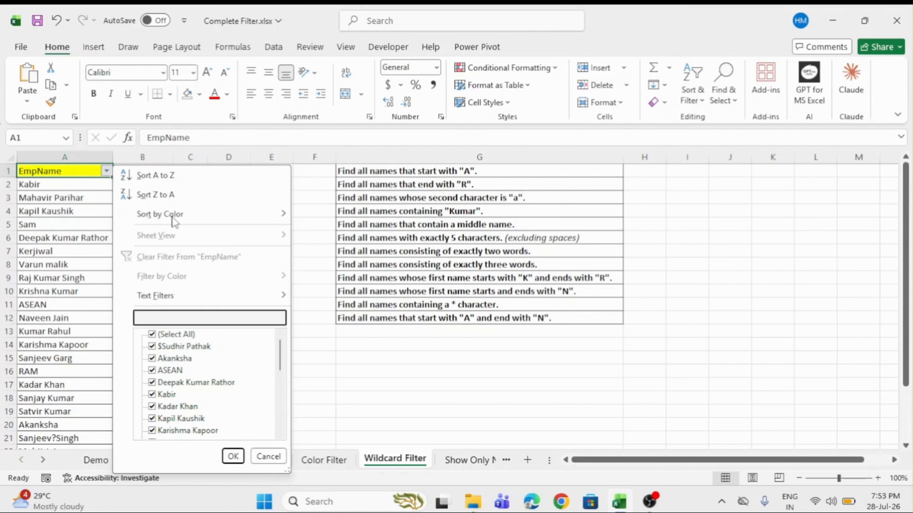
type("A")
key("Up")
key("Up")
key("Up")
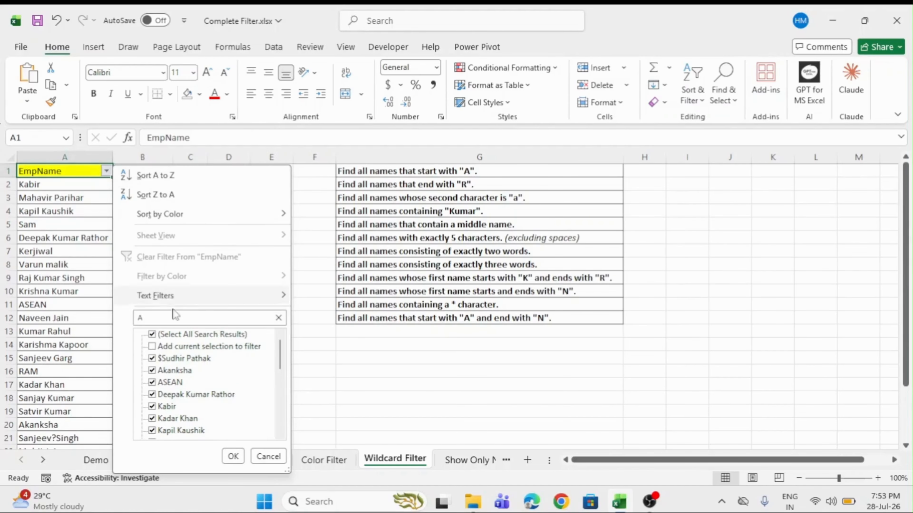
left_click(169, 317)
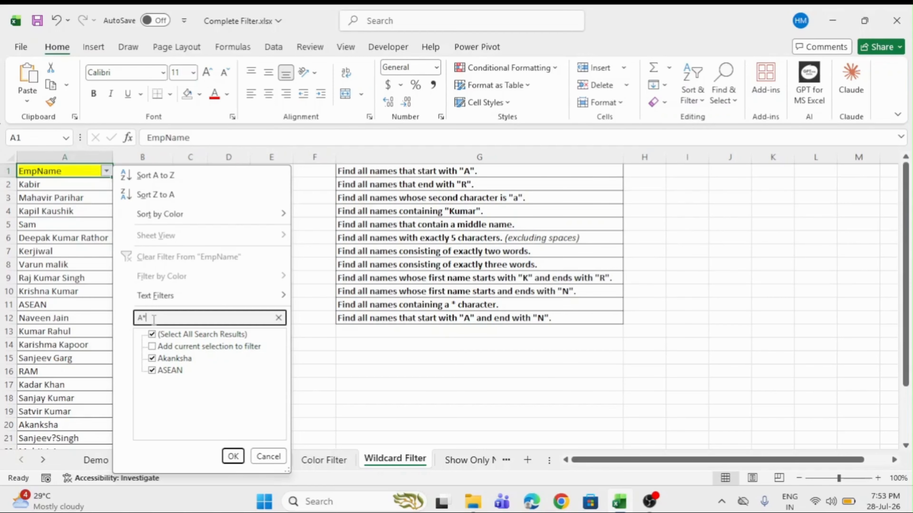
key("Return")
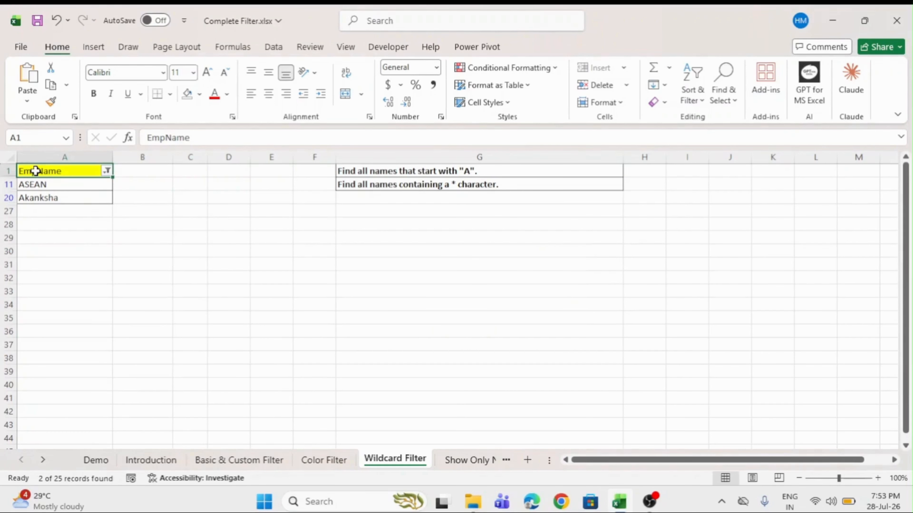
Clear the EmpName filter and fill the first task cell, G1, with light green.
key("ctrl+z")
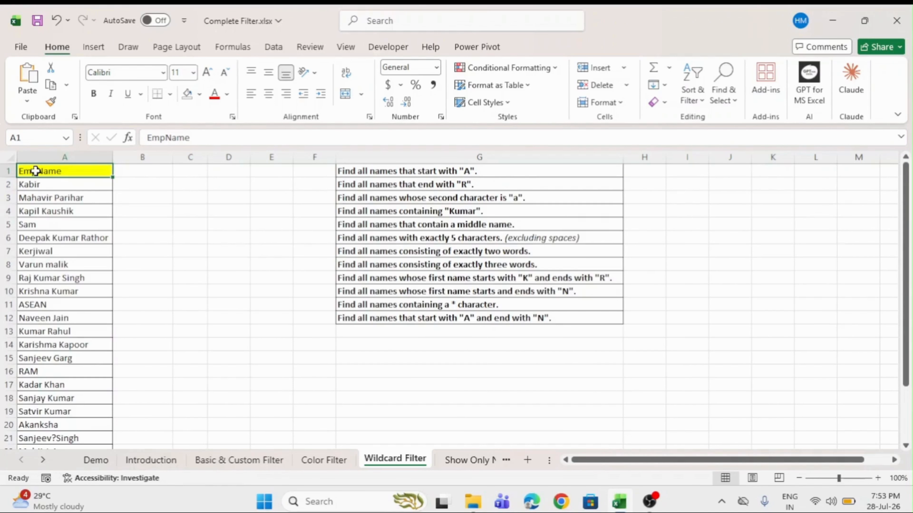
left_click(396, 172)
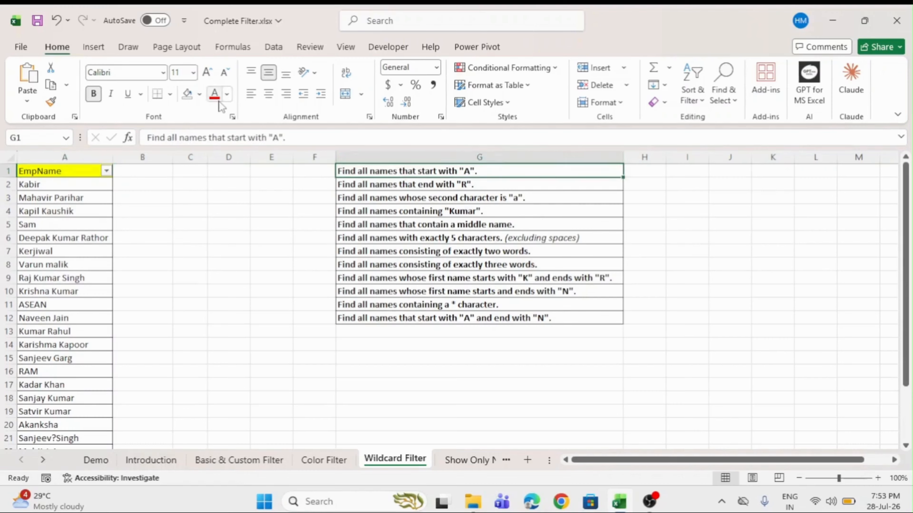
left_click(199, 94)
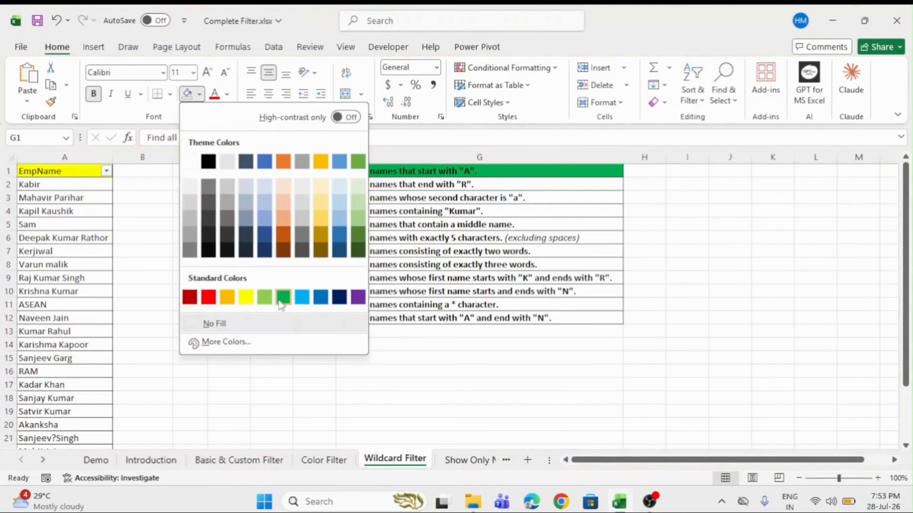
left_click(279, 296)
Filter the EmpName column for names ending with "R" using the wildcard search *r, and select the filtered names.
left_click(398, 184)
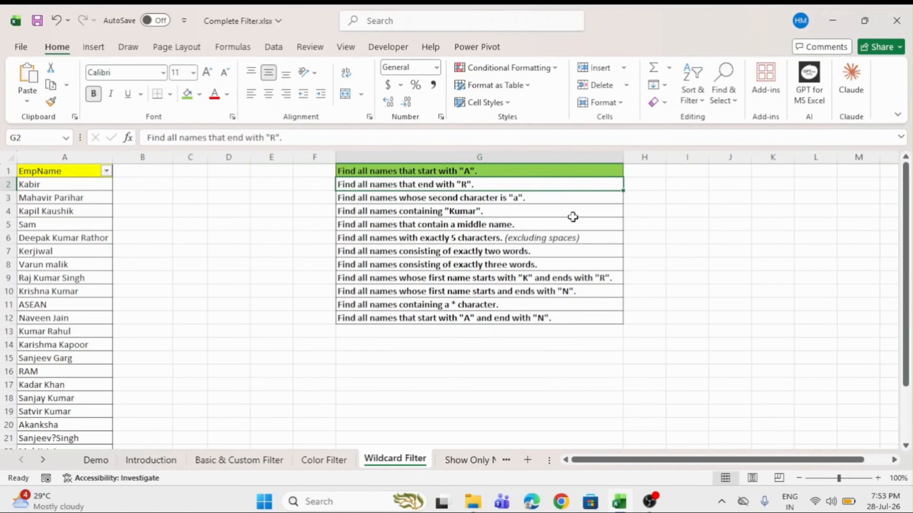
left_click(90, 176)
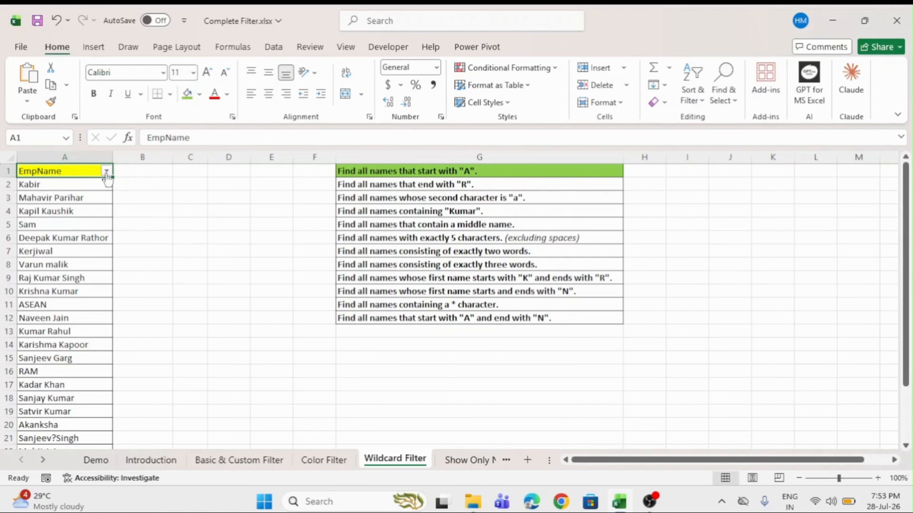
left_click(106, 171)
left_click(171, 315)
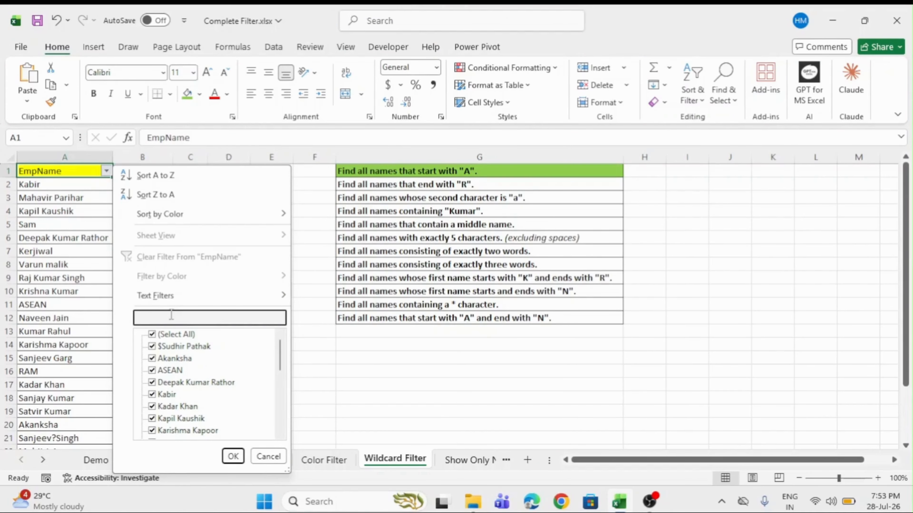
type("*")
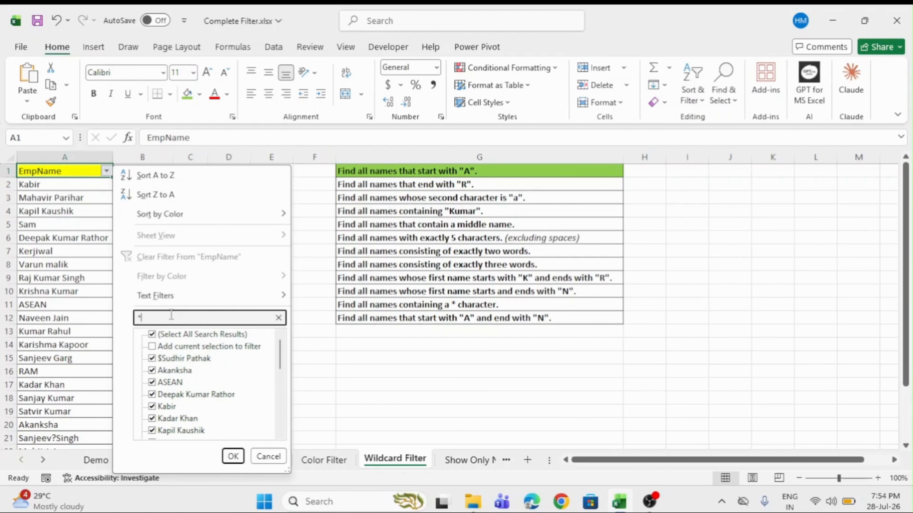
type("r")
left_click(233, 456)
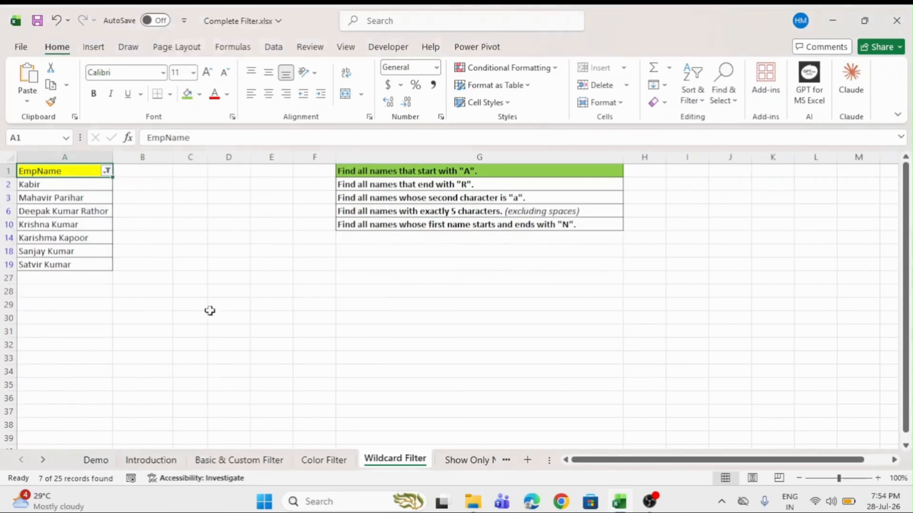
left_click_drag(71, 186, 67, 260)
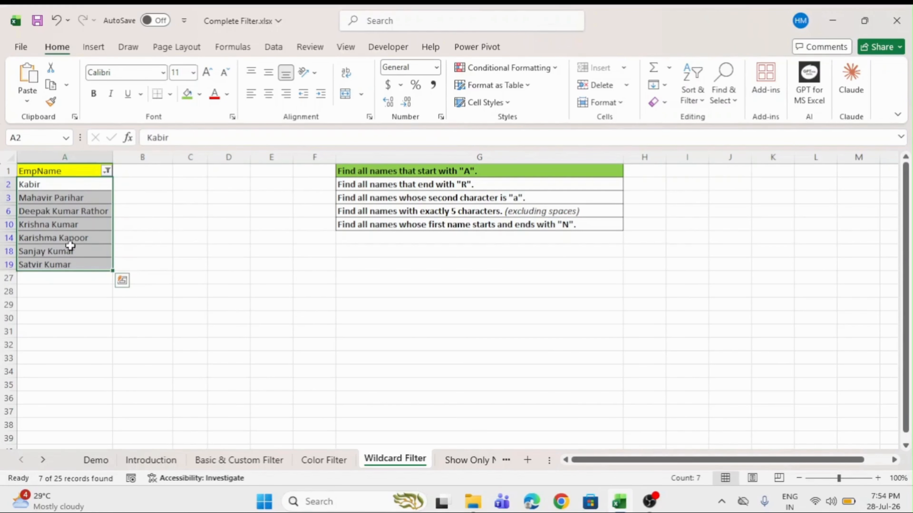
Remove and reapply AutoFilter on EmpName to show all names, and fill task cell G2 with light green.
left_click(74, 174)
key("ctrl+shift+l")
key("ctrl+shift+l")
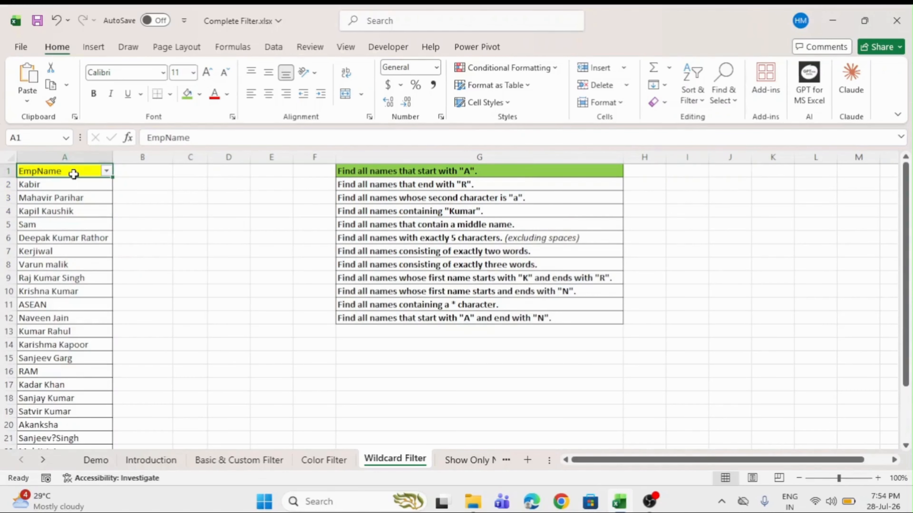
left_click(404, 184)
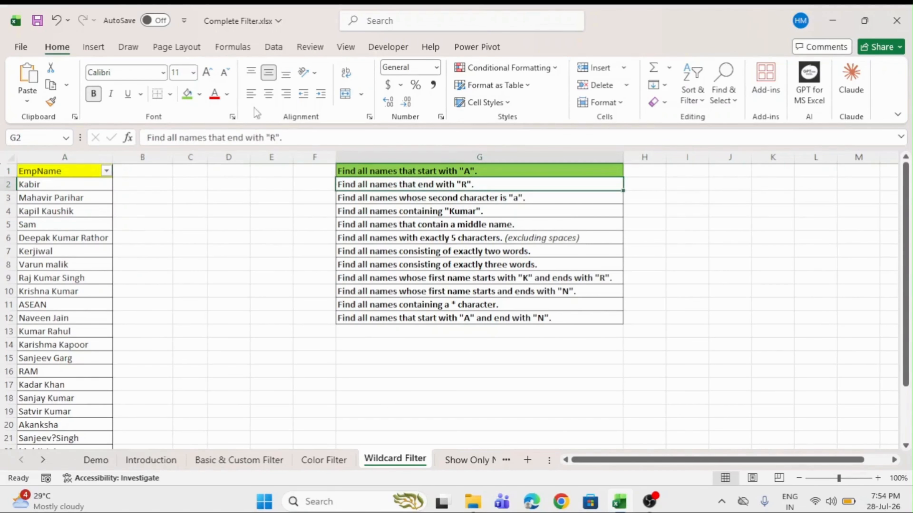
left_click(187, 94)
Select the task in G3 about the second character "a" and point out the second letter of the name in A2.
left_click(413, 201)
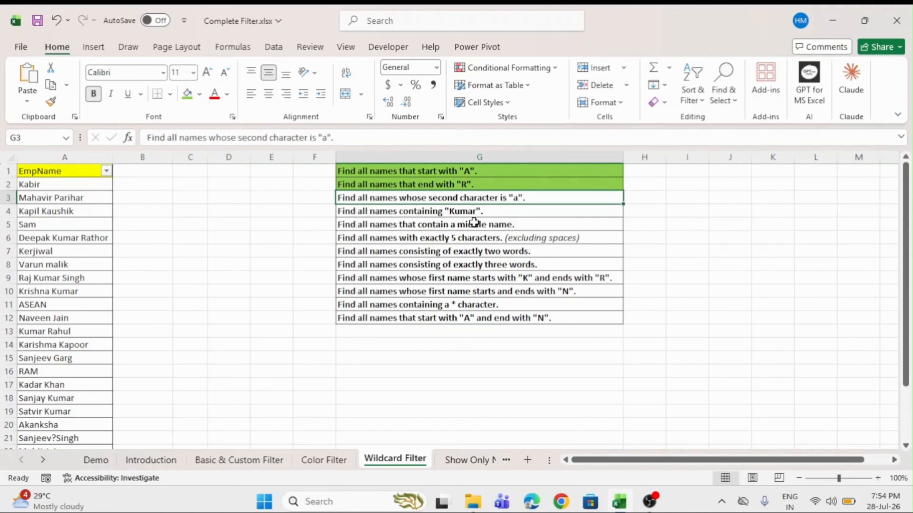
left_click(97, 172)
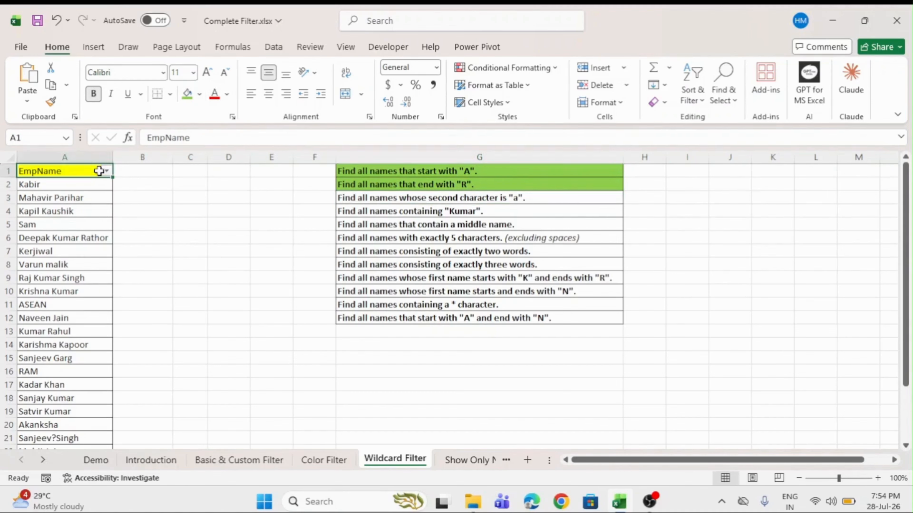
double_click(29, 183)
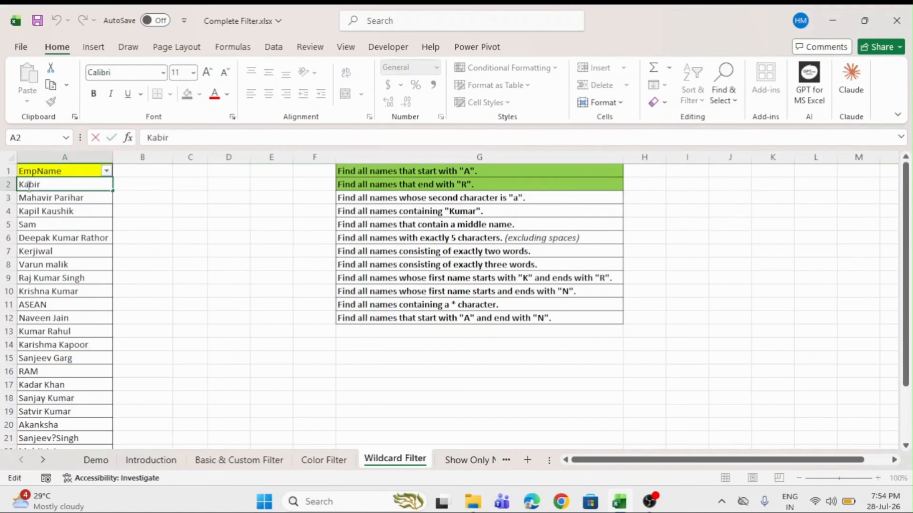
left_click_drag(28, 185, 25, 185)
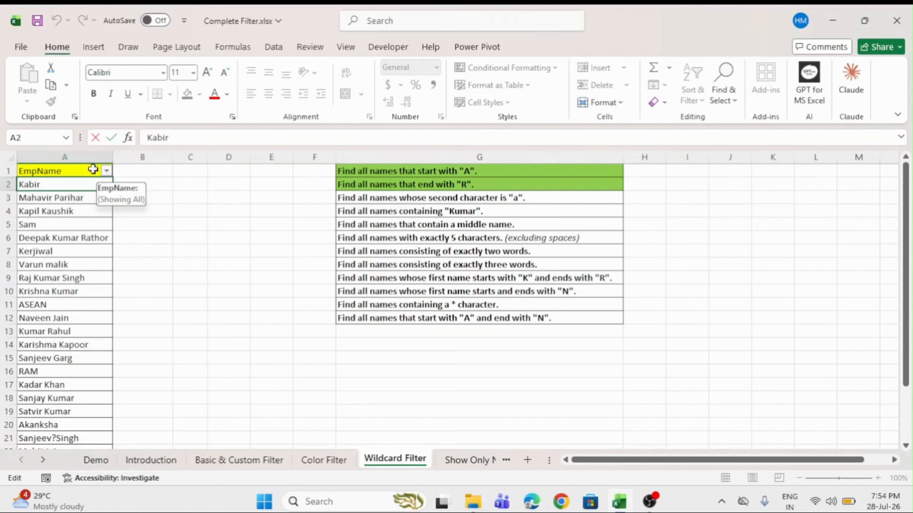
left_click(105, 173)
Filter the EmpName column for names whose second character is "a" using the wildcard search ?a*, and select the filtered names.
left_click(106, 172)
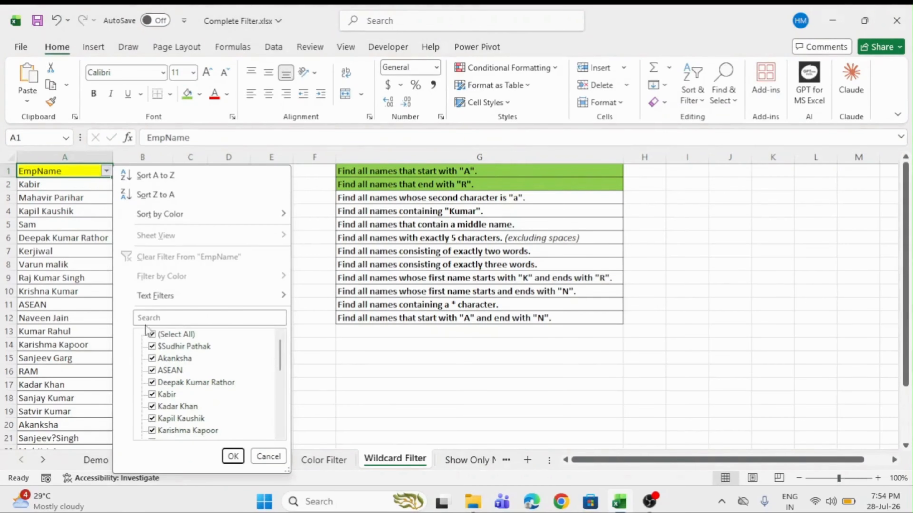
left_click(157, 316)
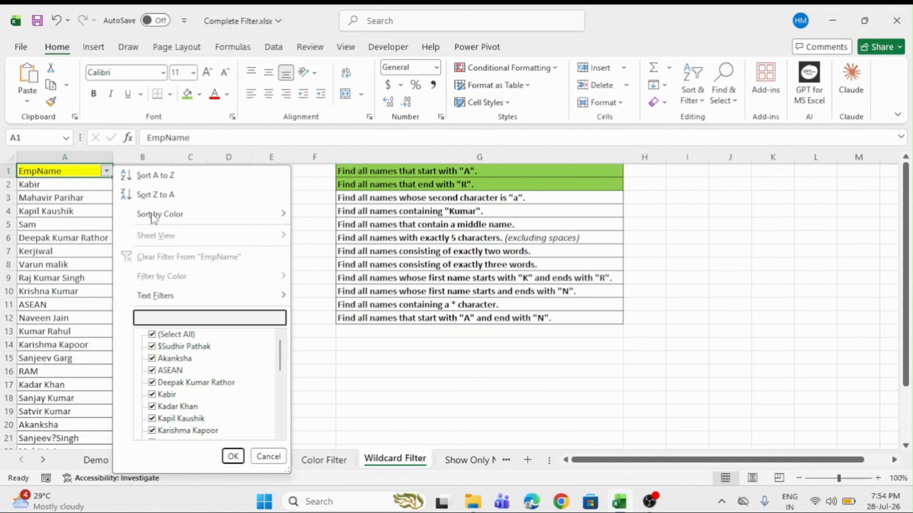
type("?")
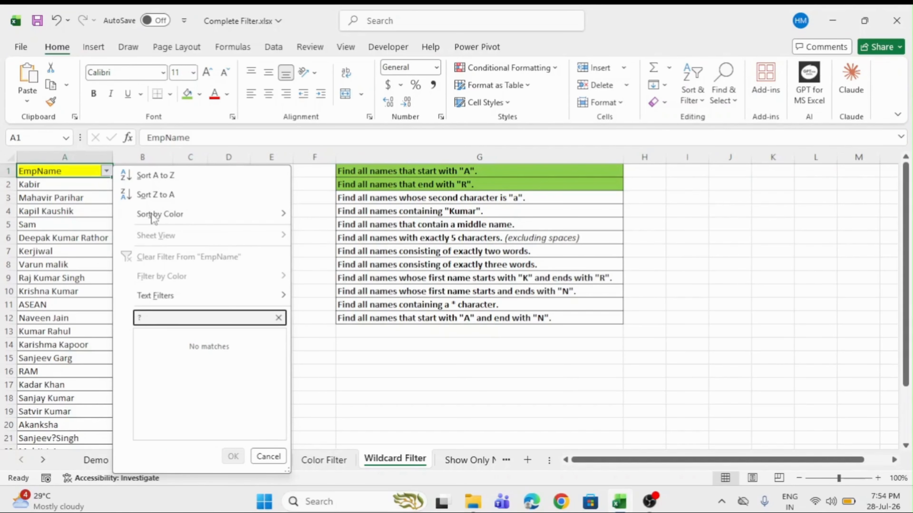
type("a*")
key("Return")
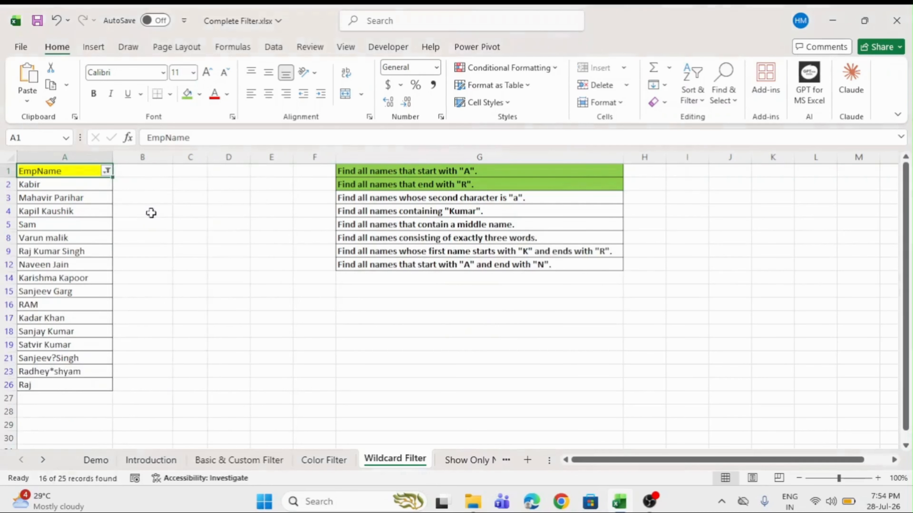
left_click(31, 186)
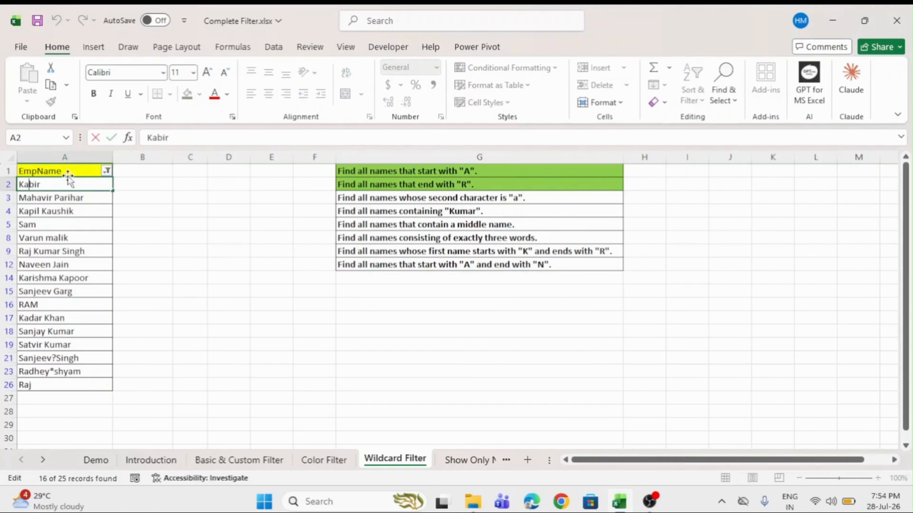
left_click(145, 182)
left_click_drag(67, 183, 42, 388)
left_click(236, 223)
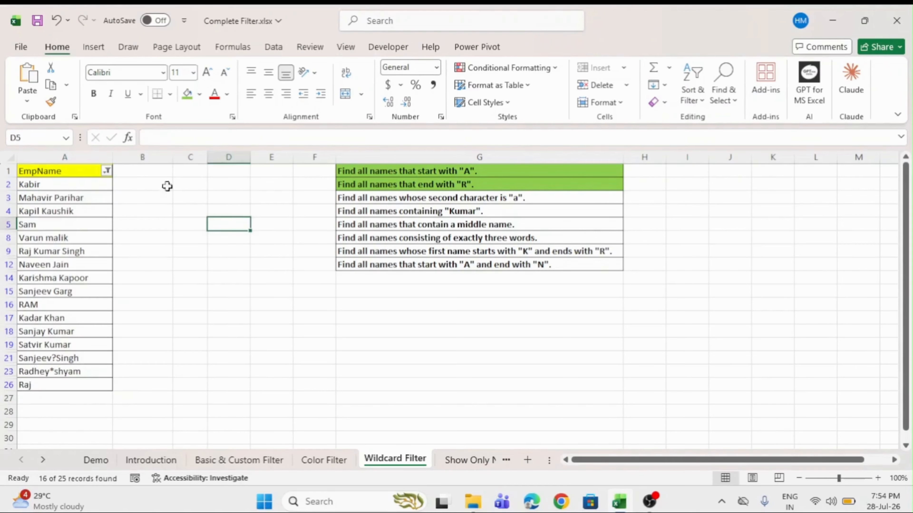
Remove and reapply AutoFilter on EmpName to show all names, and fill task cell G3 with light green.
left_click(85, 172)
key("ctrl+shift+l")
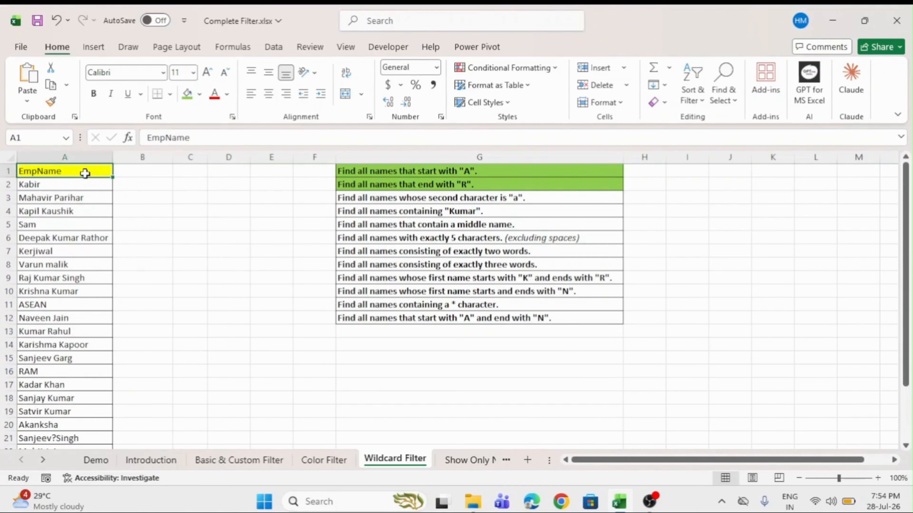
key("ctrl+shift+l")
left_click(380, 198)
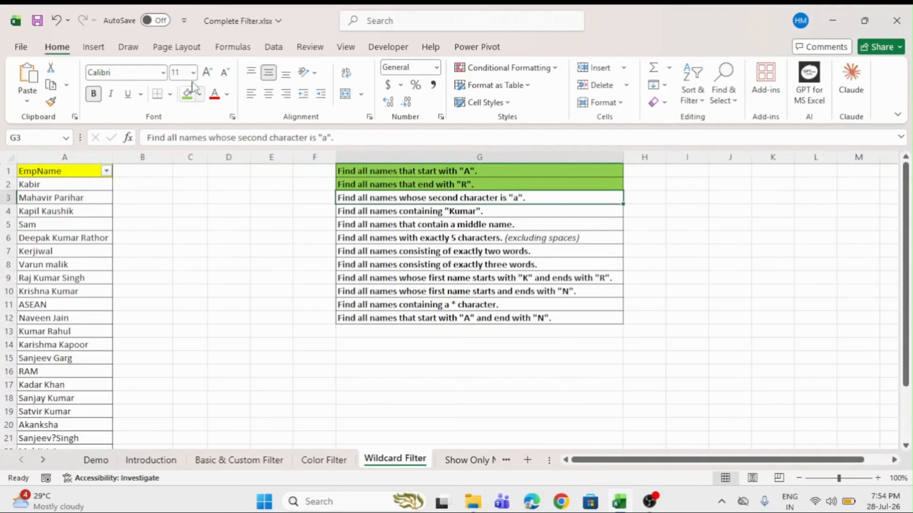
key("F4")
Filter the EmpName column for the G4 task using the wildcard search *Kumar*, and select the filtered names.
left_click(401, 212)
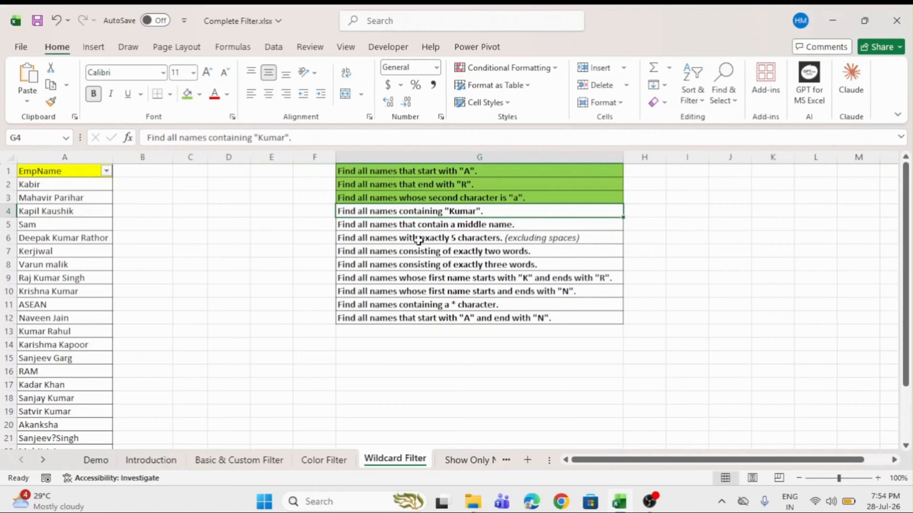
left_click(107, 170)
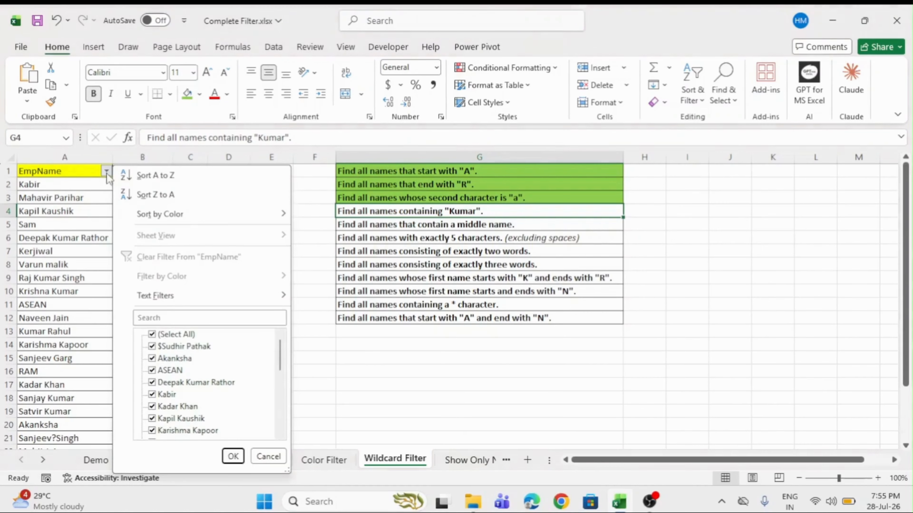
left_click(150, 318)
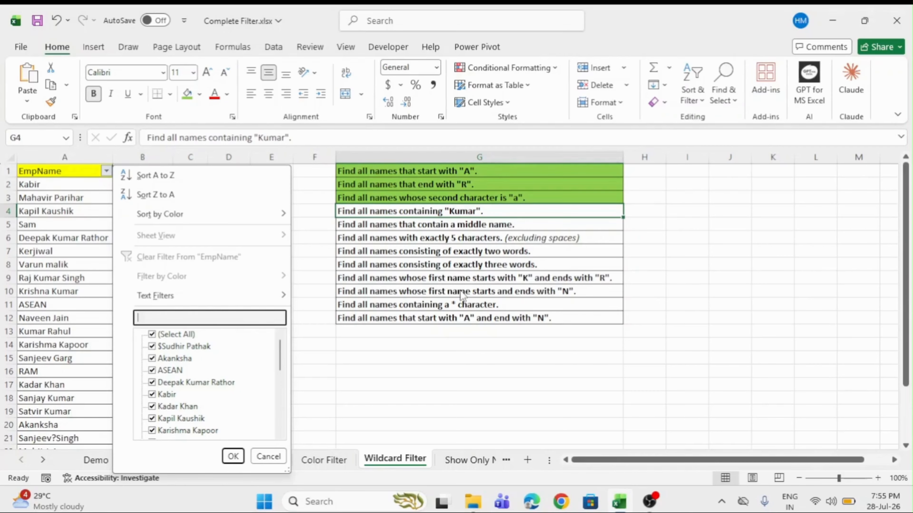
type("*Kumar")
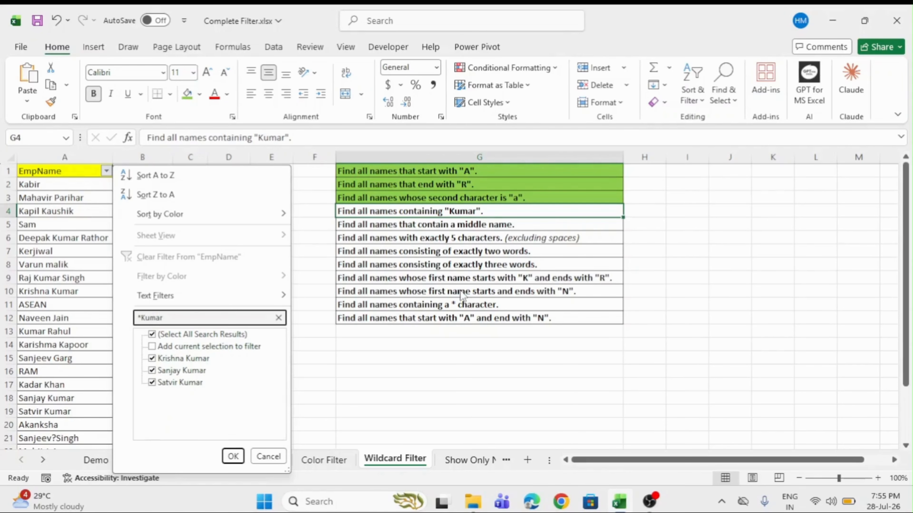
type("*")
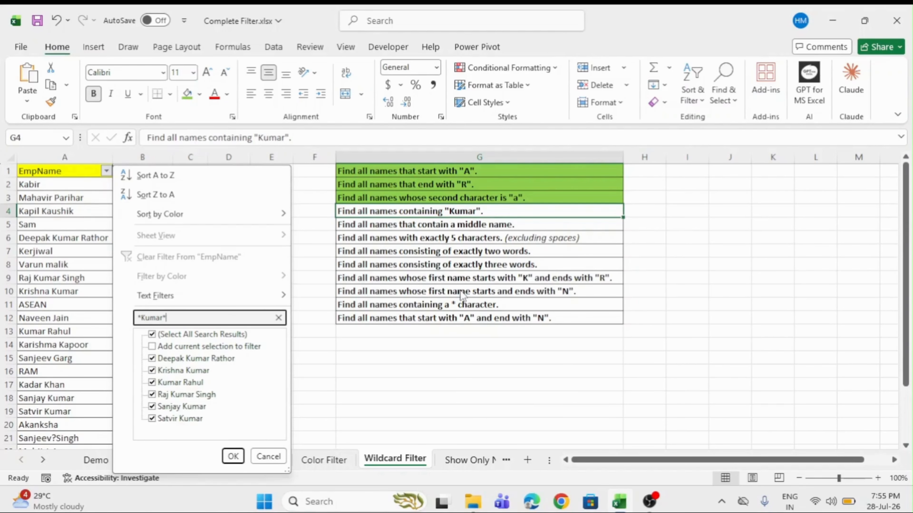
key("Return")
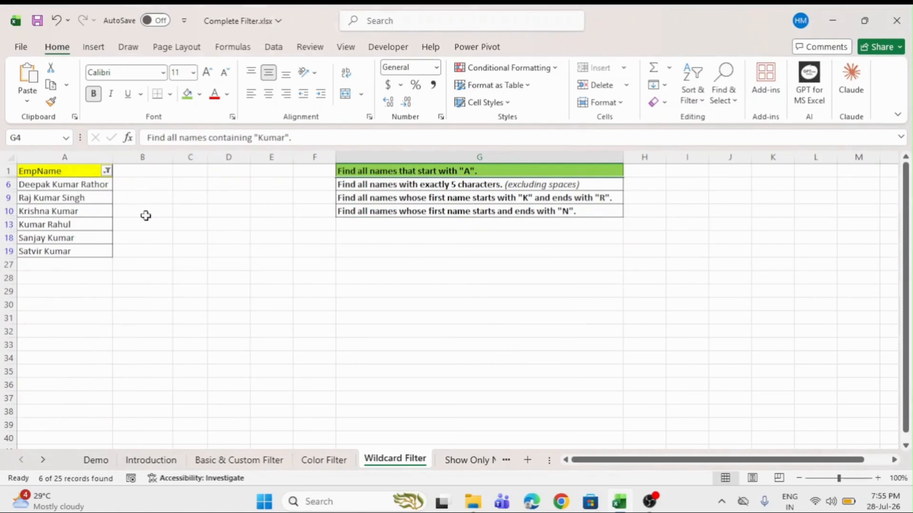
left_click_drag(84, 190, 84, 250)
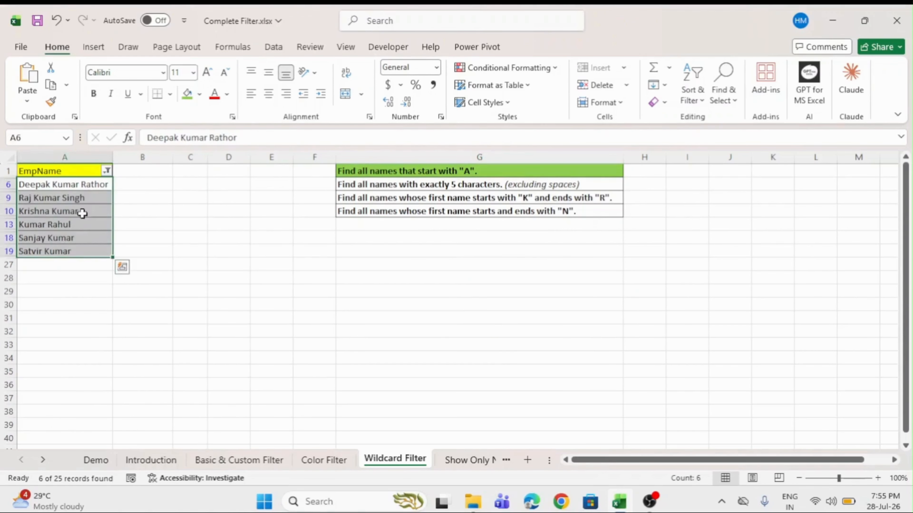
Reset the EmpName AutoFilter so every name shows again, and fill task cell G4 with light green.
left_click(85, 172)
key("ctrl+shift+l")
key("ctrl+shift+l")
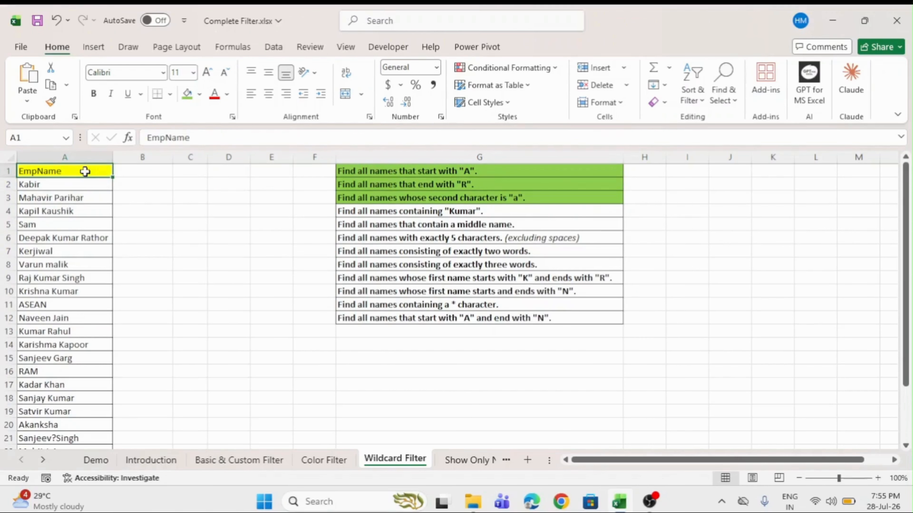
left_click(437, 207)
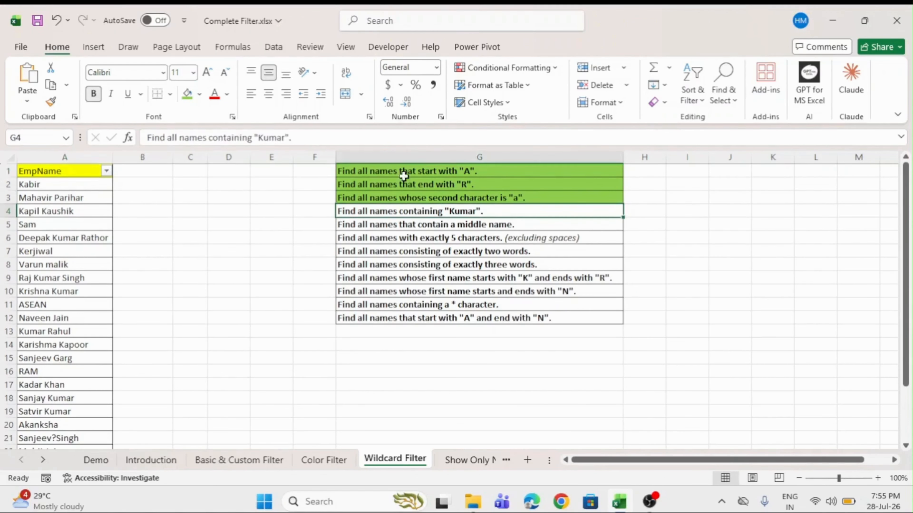
left_click(187, 94)
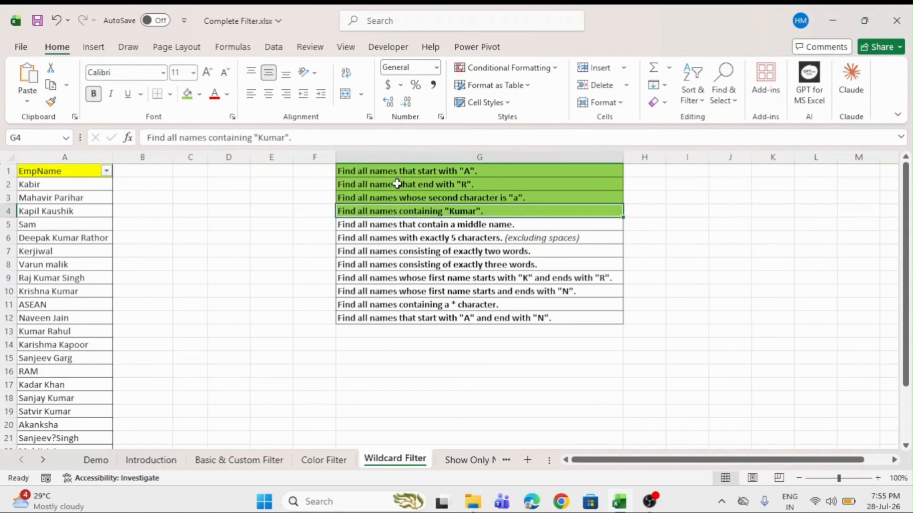
Select the middle-name task in G5 and point out the first, middle and last parts of the name in A6.
left_click(386, 220)
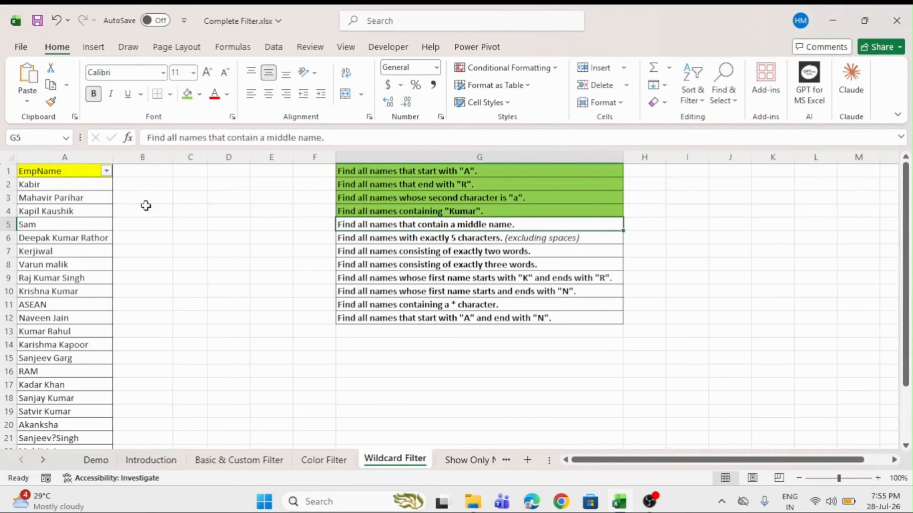
left_click(70, 170)
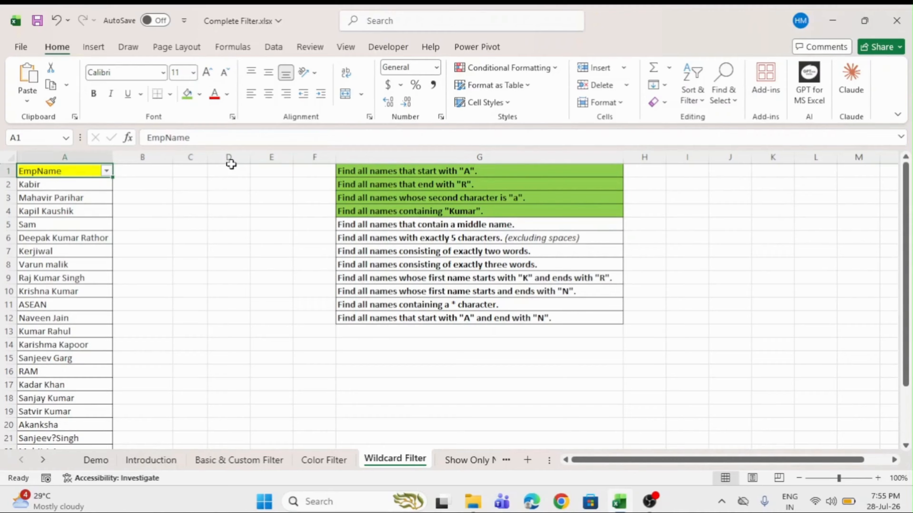
left_click(67, 239)
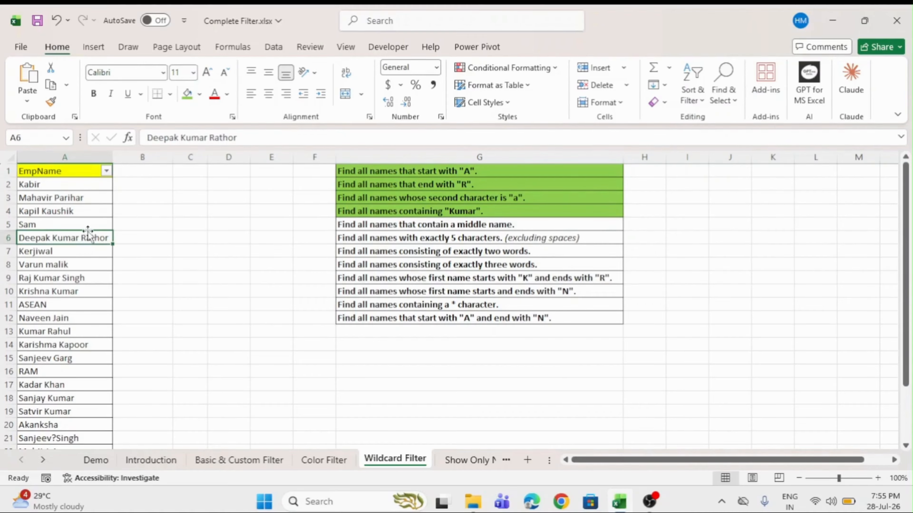
double_click(47, 237)
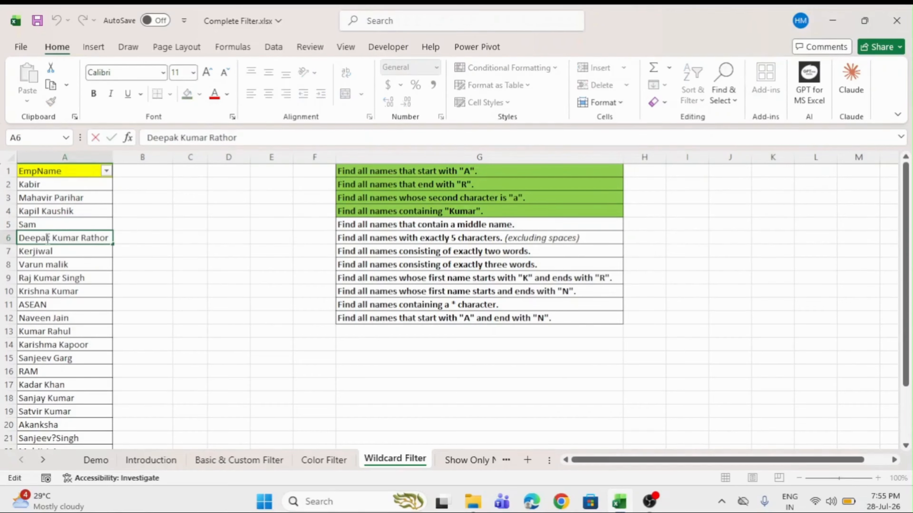
double_click(51, 238)
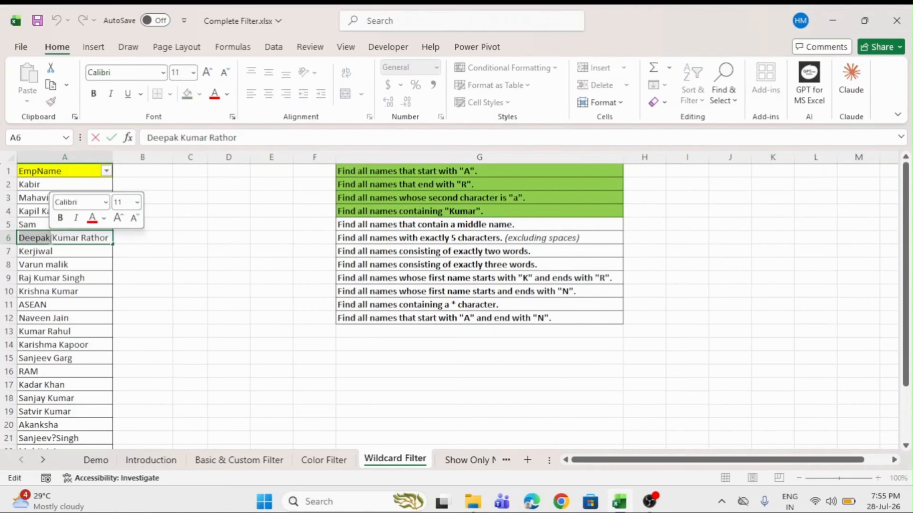
left_click(80, 239)
left_click(53, 238)
left_click(139, 209)
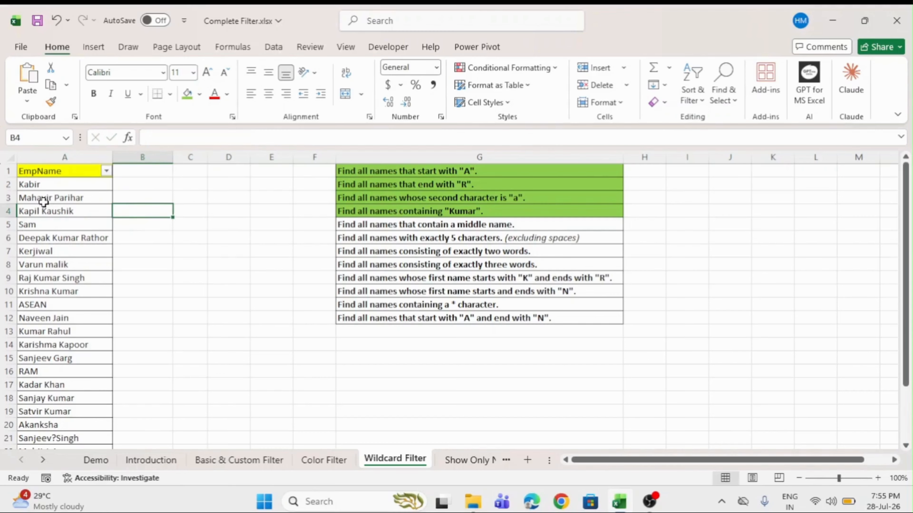
Point out the space between the two words of the name in A3, leaving the cell's text as it is.
left_click(54, 198)
double_click(54, 197)
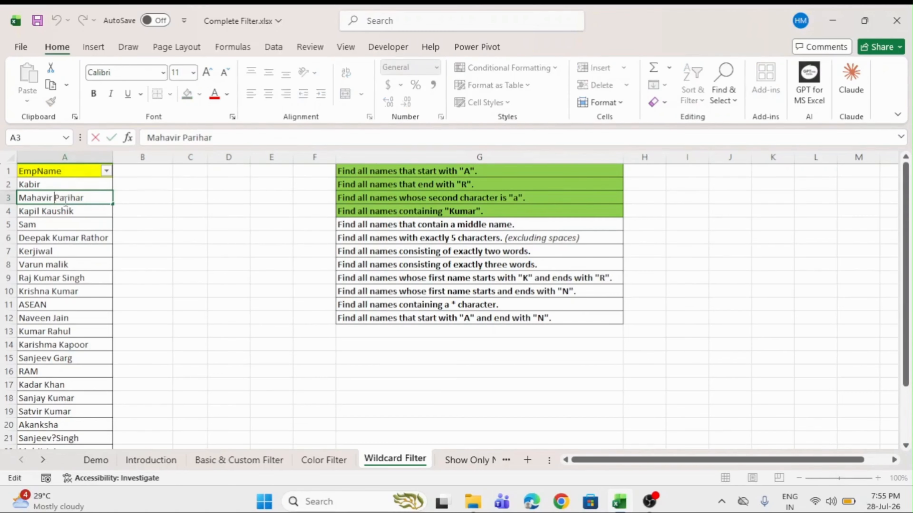
double_click(54, 198)
left_click(258, 209)
Enter the pattern * * * in cell C5, with a space between the asterisks, and point out its spaces.
left_click(191, 226)
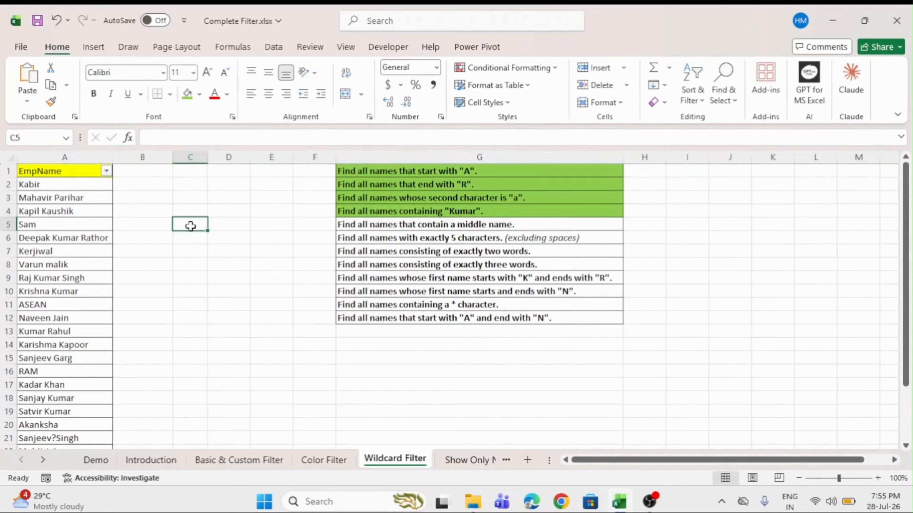
type("*")
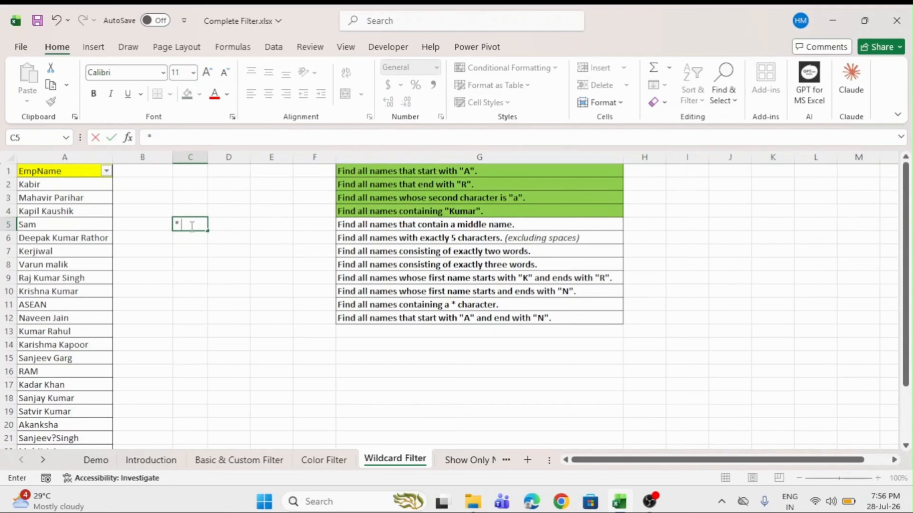
type(" * *")
left_click(187, 224)
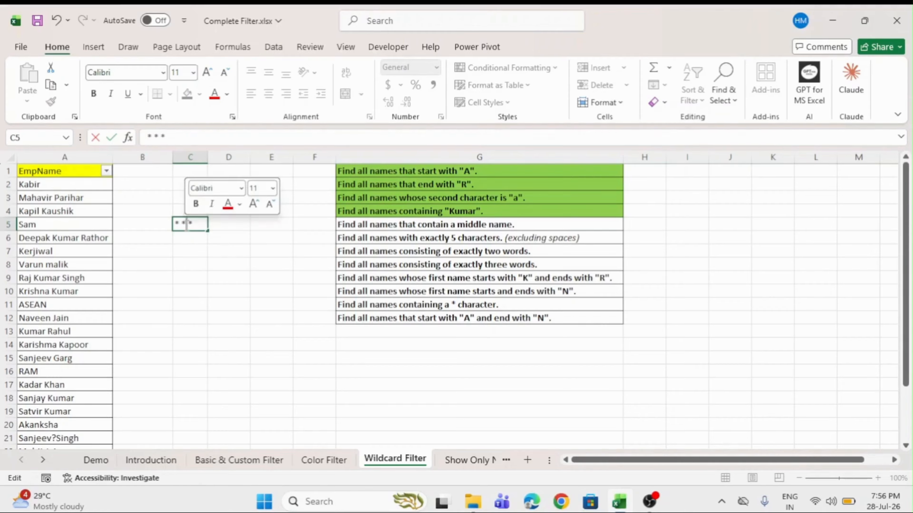
left_click(180, 223)
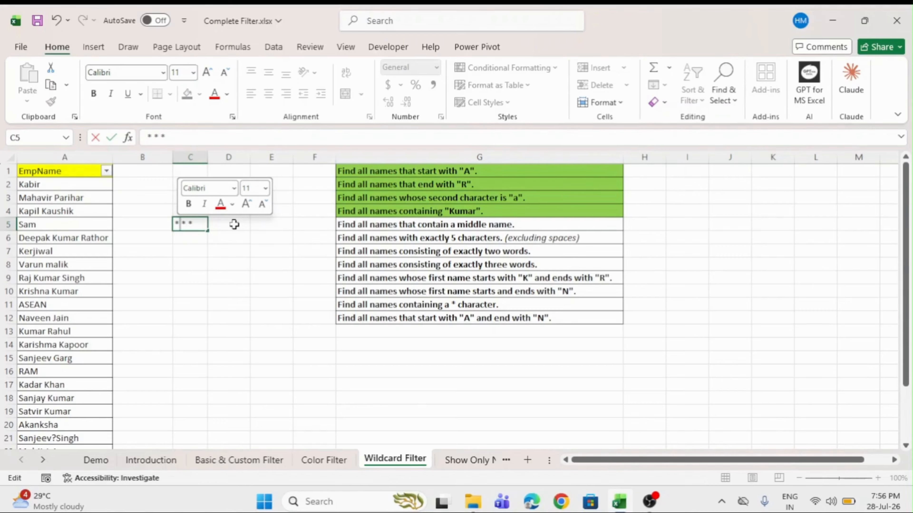
left_click(234, 224)
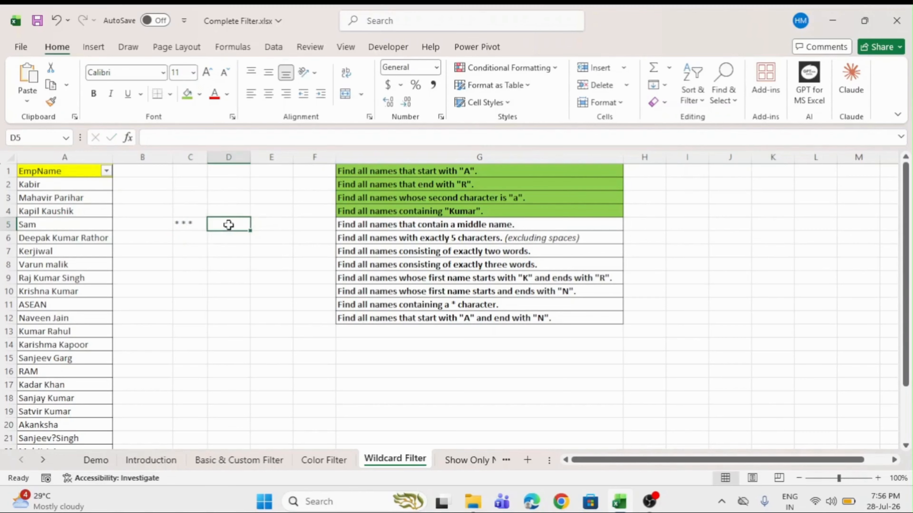
left_click(187, 225)
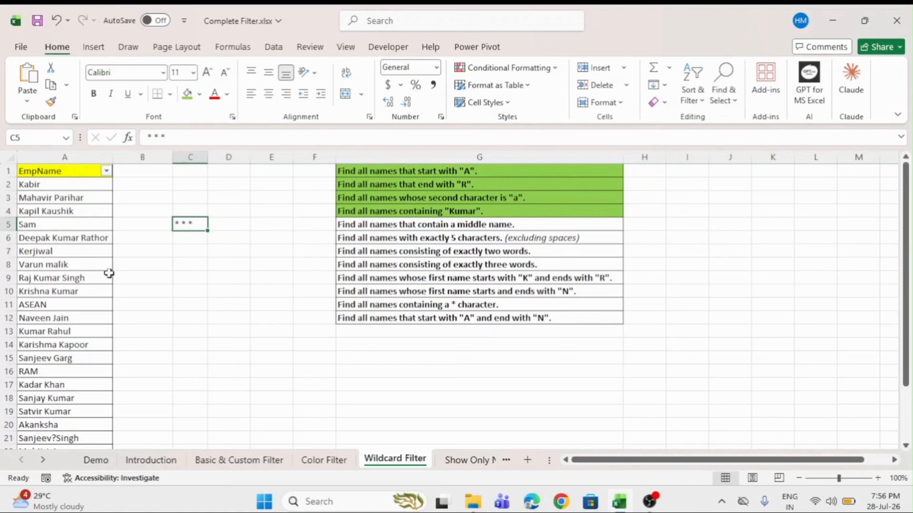
Filter the EmpName column with the search pattern * * *, with a space between the asterisks, to keep only names with a middle name.
left_click(55, 170)
key("alt+Down")
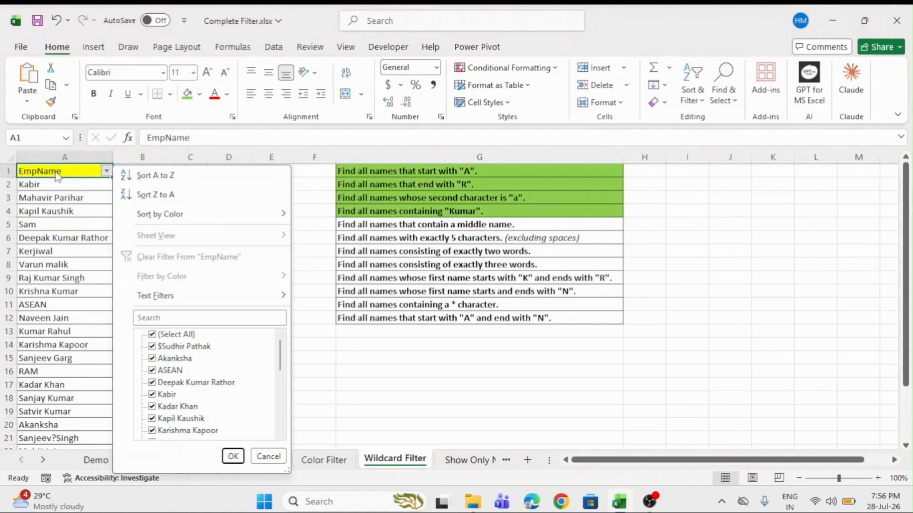
key("Escape")
left_click(107, 172)
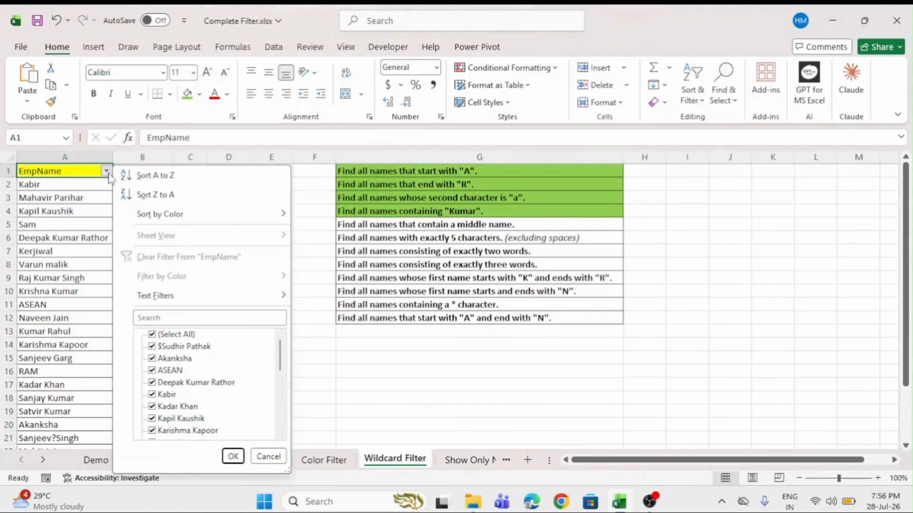
left_click(164, 318)
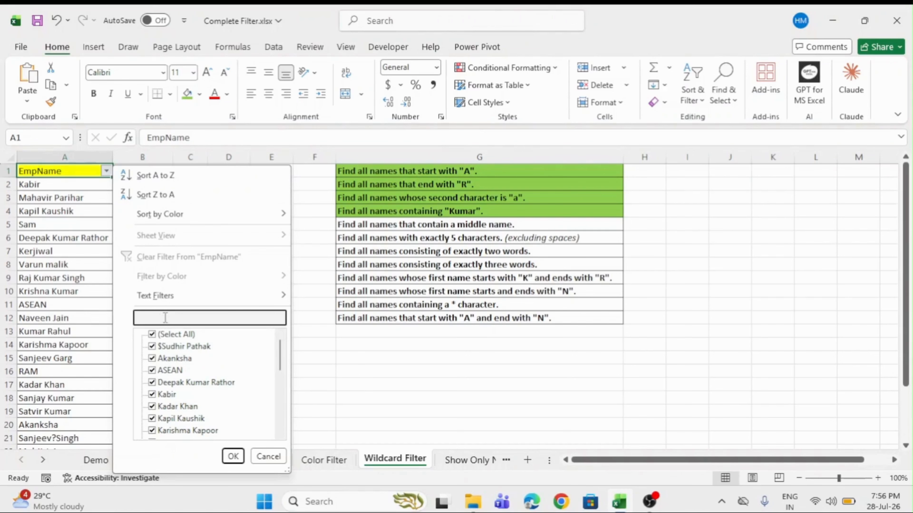
type("**")
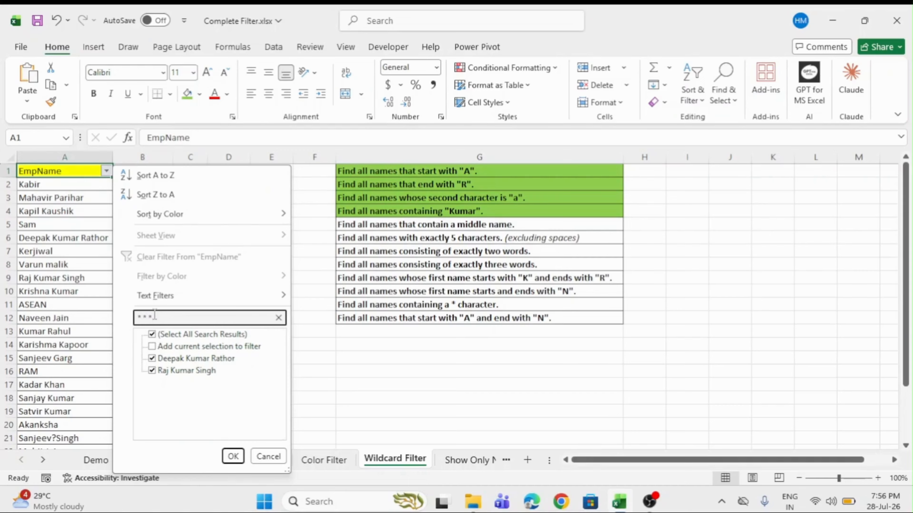
left_click(234, 457)
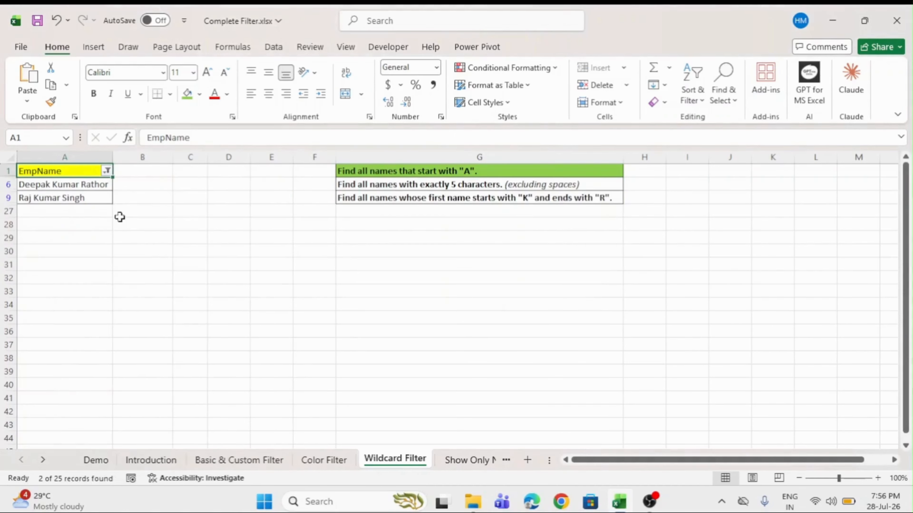
Point out the filtered names and the middle name in A6, leaving the cell's text as it is.
left_click_drag(81, 184, 80, 196)
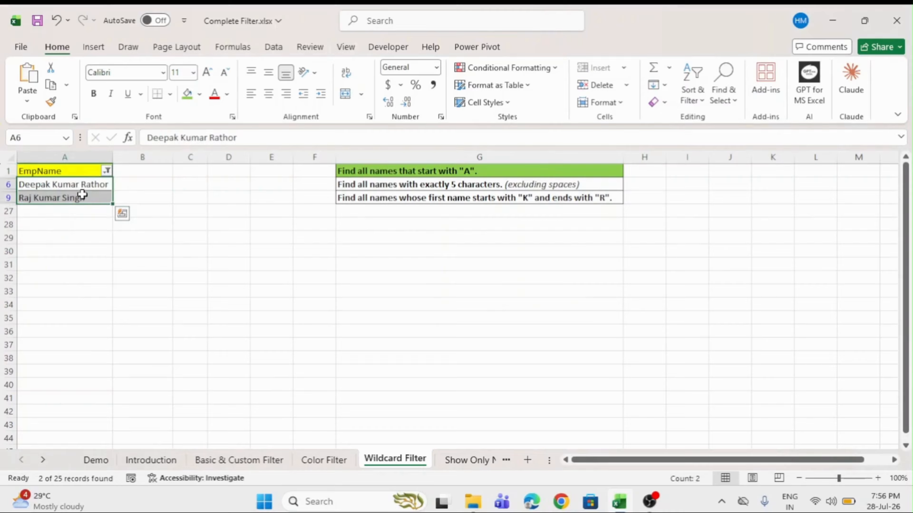
double_click(58, 184)
double_click(78, 185)
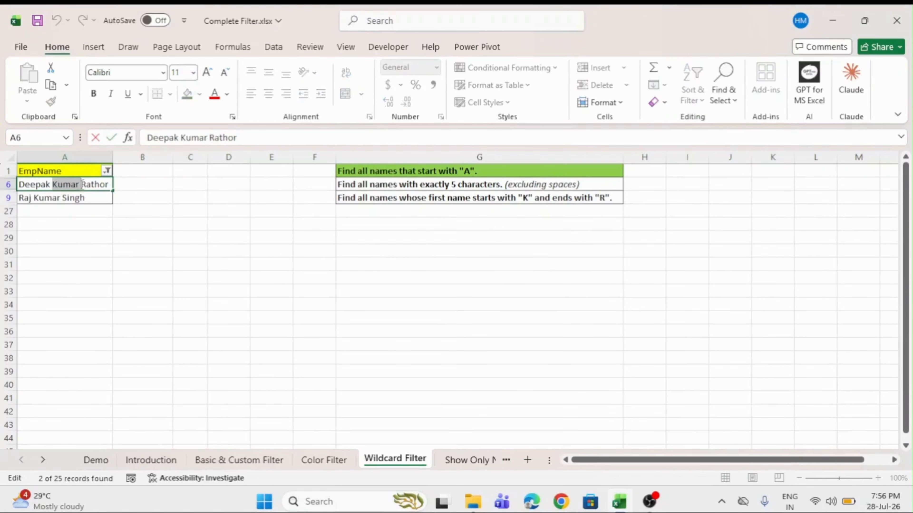
left_click(89, 197)
Reset the EmpName AutoFilter to show every name again, and fill the middle-name task in G5 with light green.
left_click(87, 175)
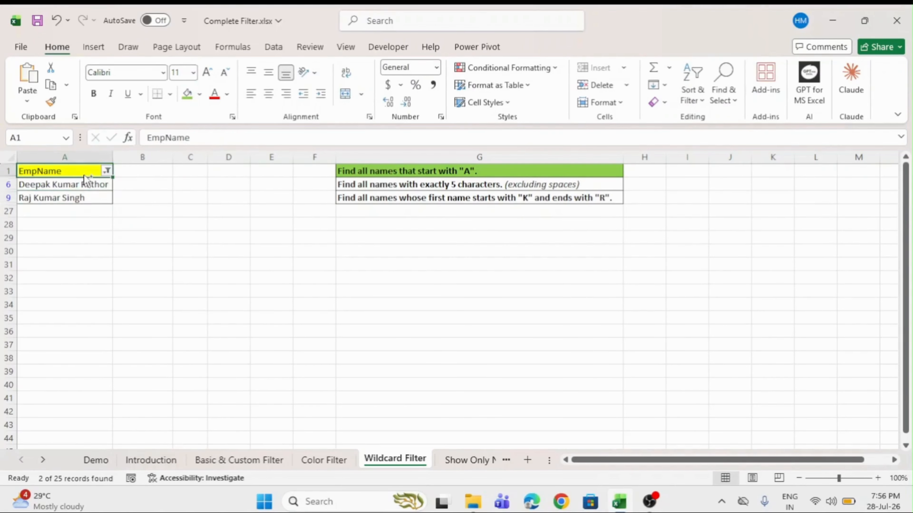
key("ctrl+shift+l")
key("ctrl+shift+l")
left_click(383, 220)
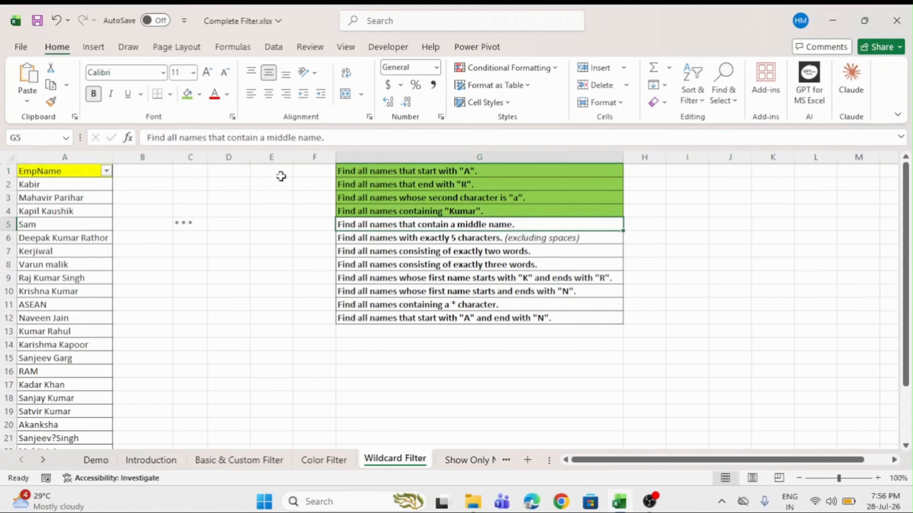
left_click(187, 95)
For the task in G6, filter the EmpName column with the search pattern ????? and select the filtered names.
left_click(366, 238)
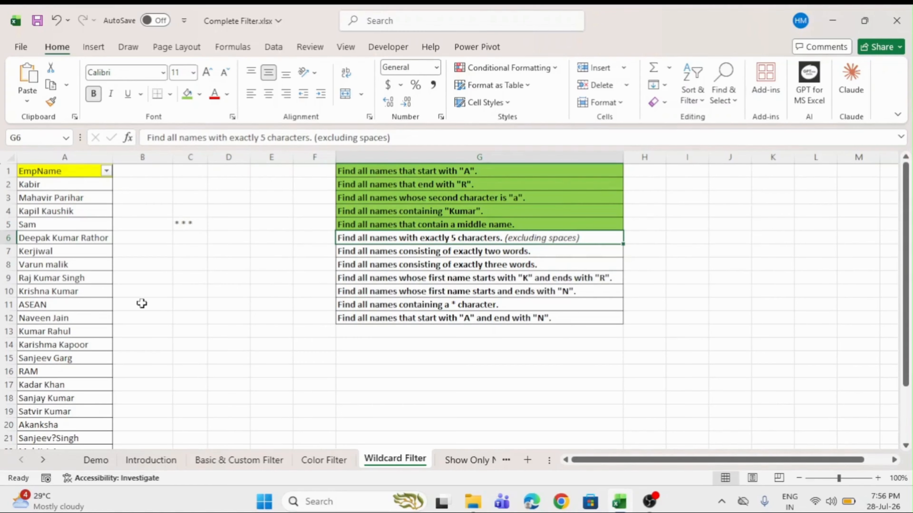
left_click(106, 171)
left_click(172, 317)
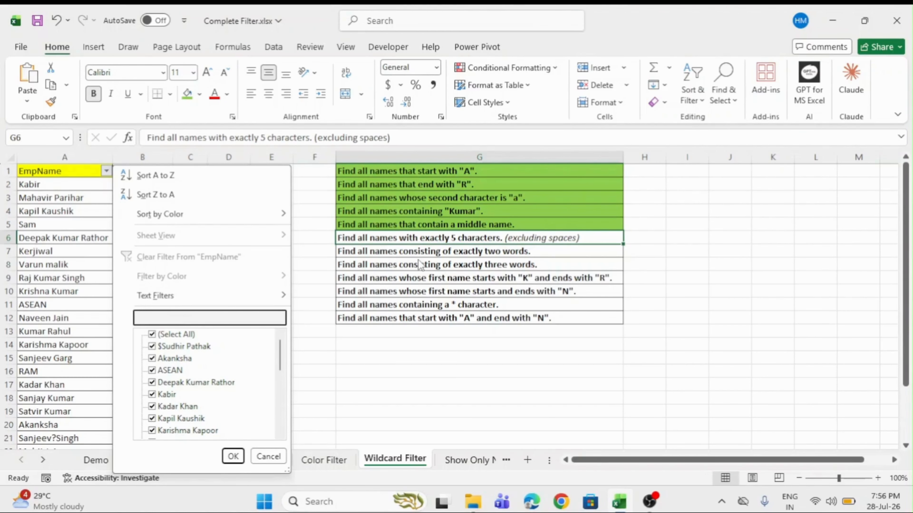
type("?????")
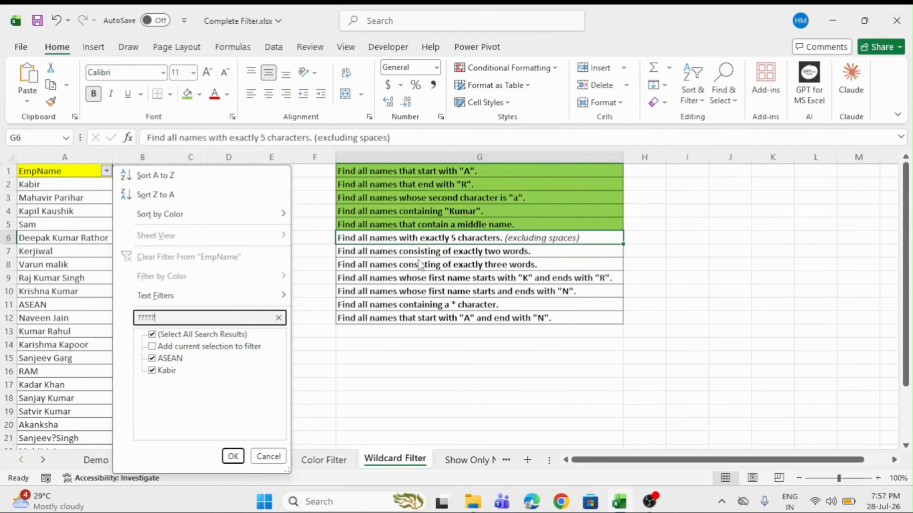
type("\\")
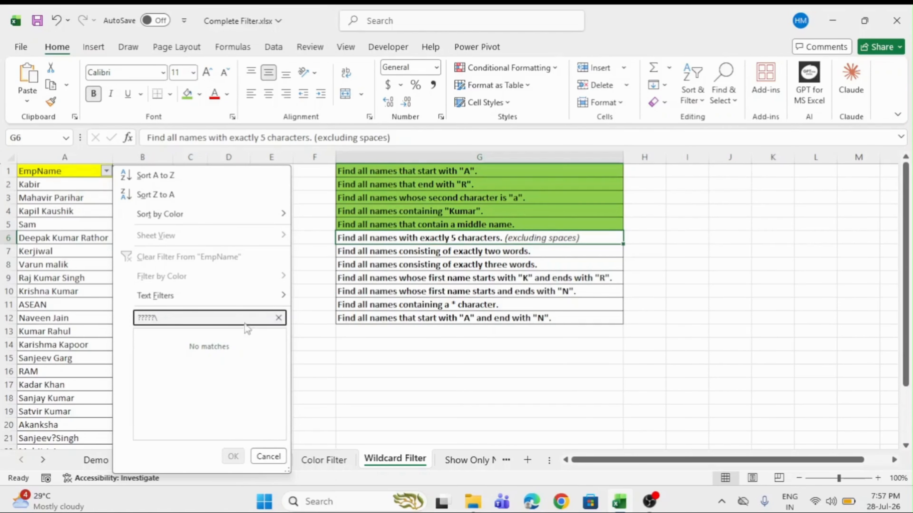
key("BackSpace")
key("Return")
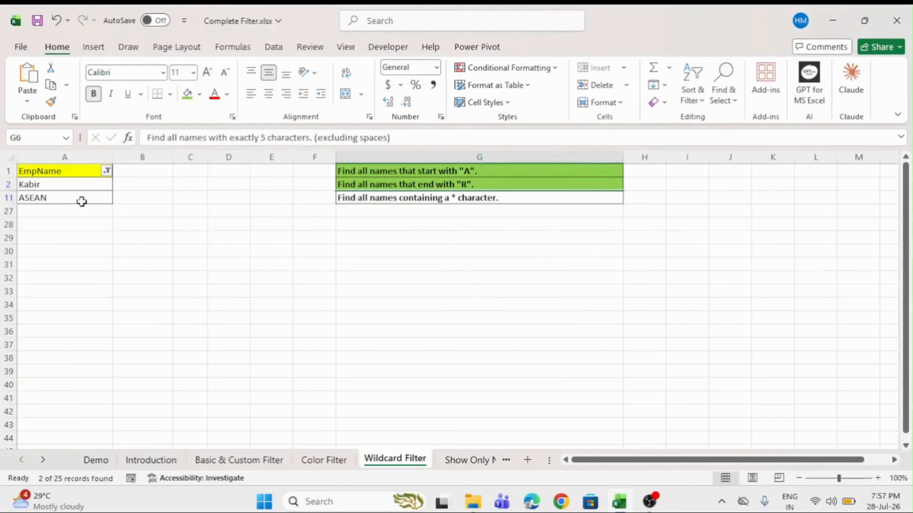
left_click_drag(63, 185, 63, 196)
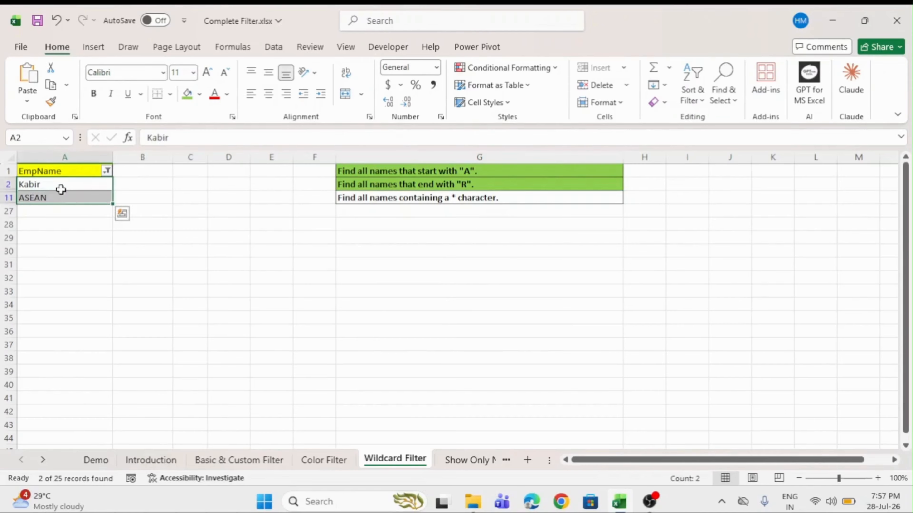
Reset the EmpName AutoFilter to show all rows, and fill the five-character task in G6 with light green.
left_click(43, 170)
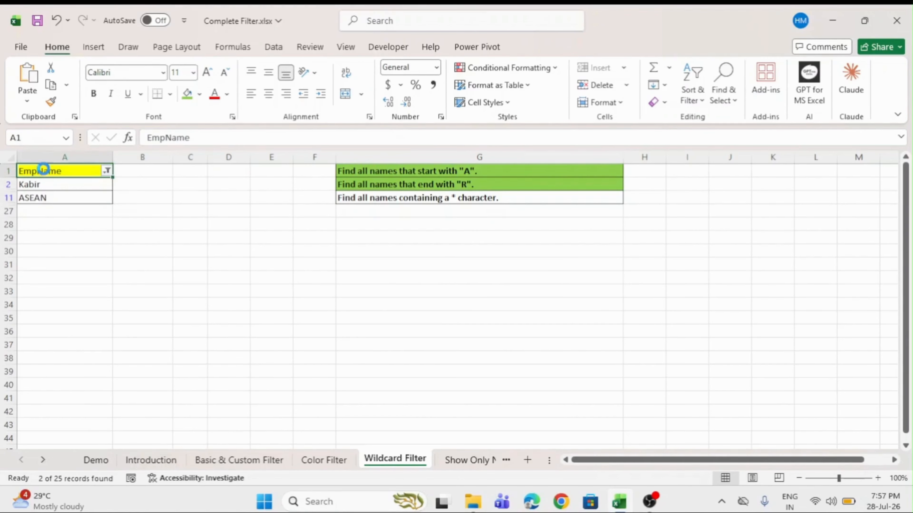
key("ctrl+shift+l")
key("ctrl+shift+l")
left_click(344, 236)
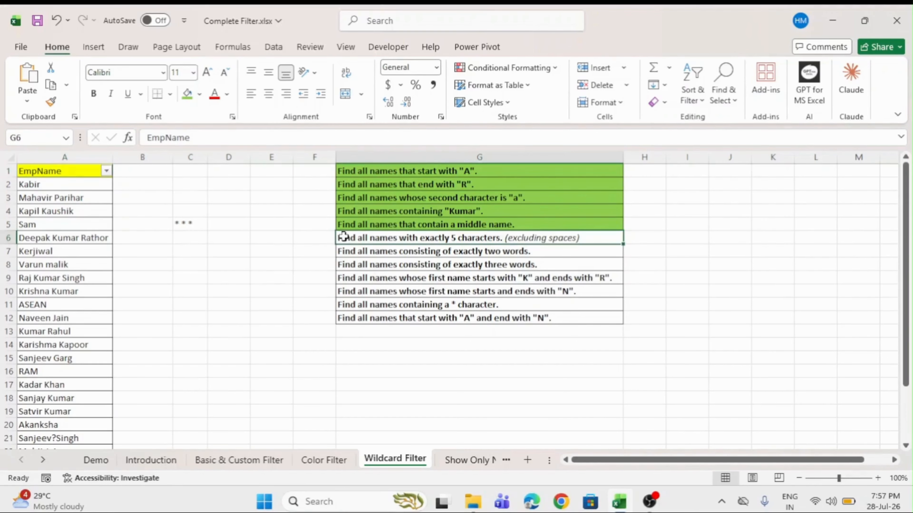
left_click(187, 94)
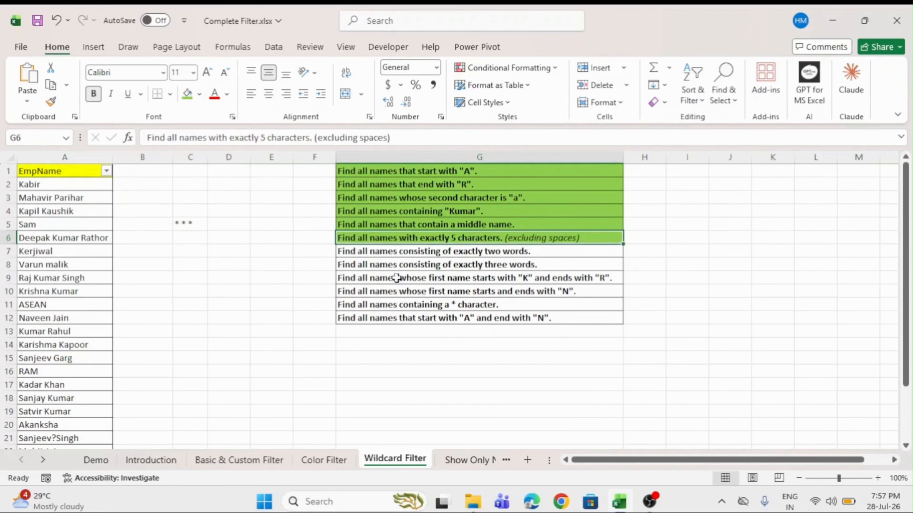
Select the exactly-two-words task in G7, and clear the * * * pattern from cell C5.
left_click(360, 253)
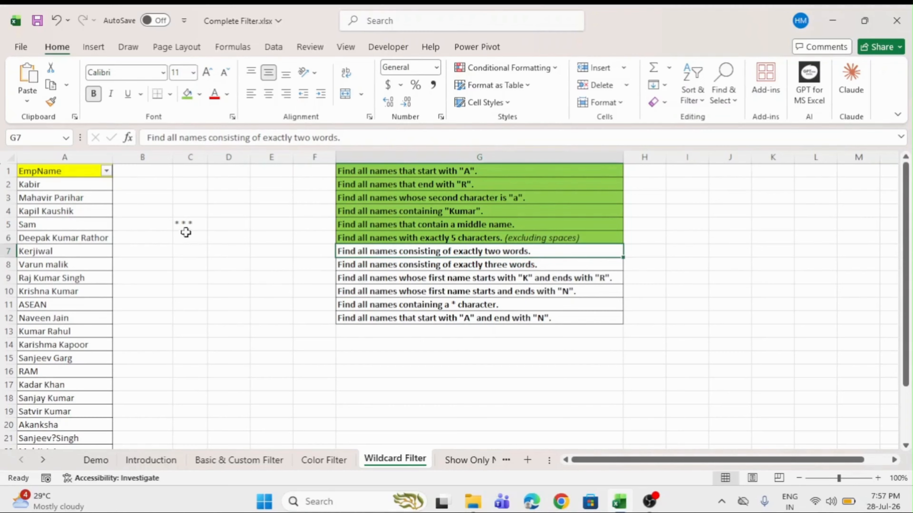
left_click(187, 224)
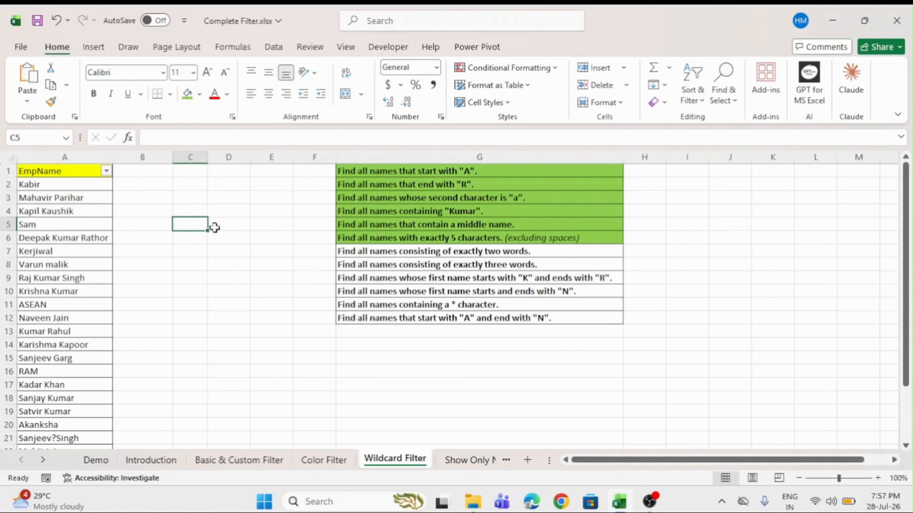
left_click(224, 223)
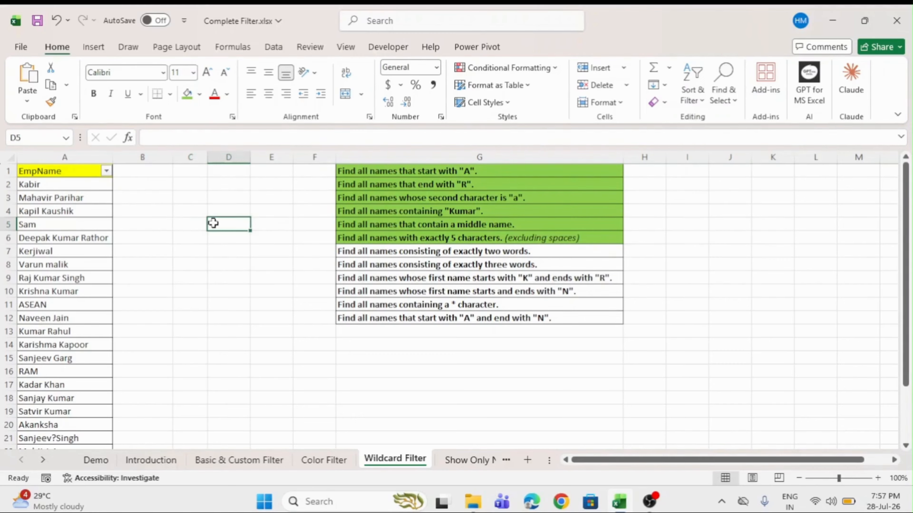
left_click(200, 224)
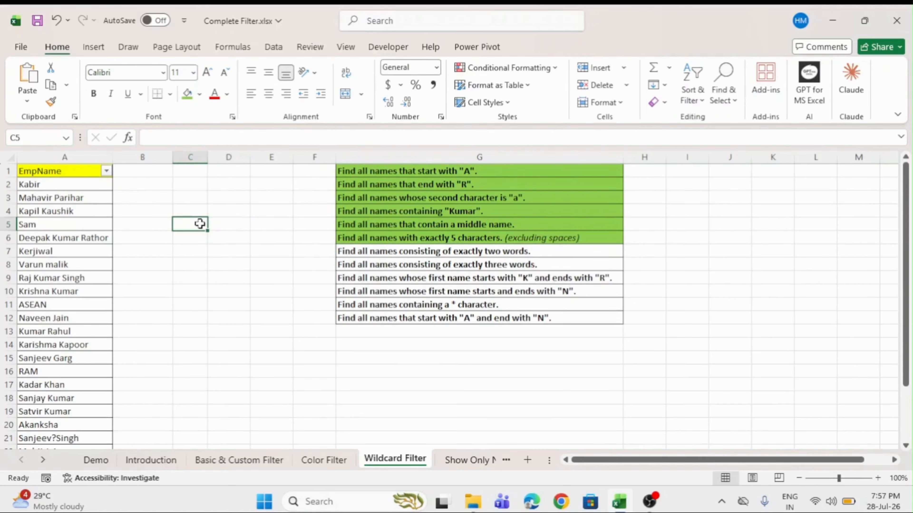
Point out the two words of the name in A4, and enter the pattern * * with a space between the asterisks in B4.
left_click(40, 215)
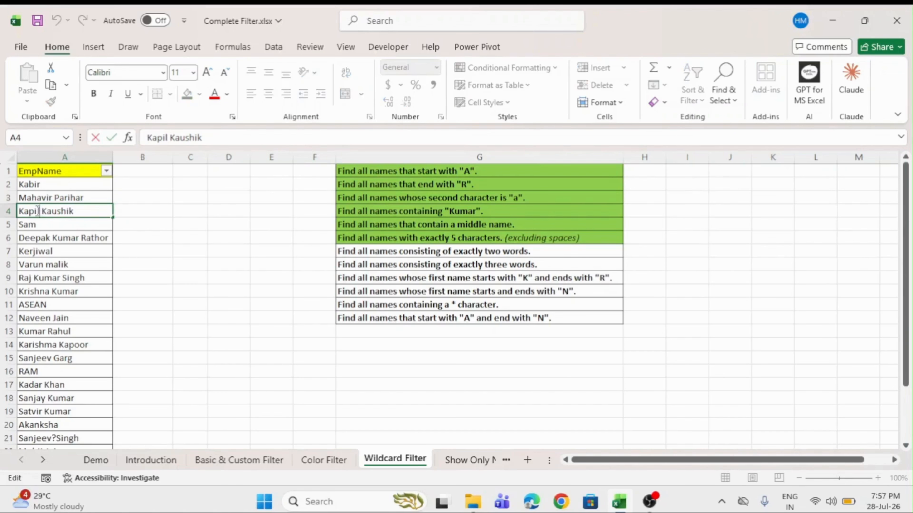
left_click(158, 210)
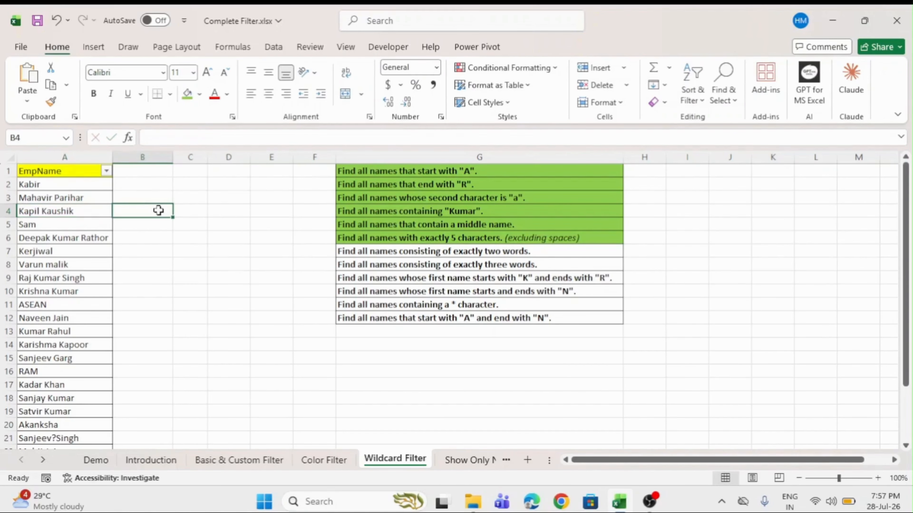
type("*n")
key("BackSpace")
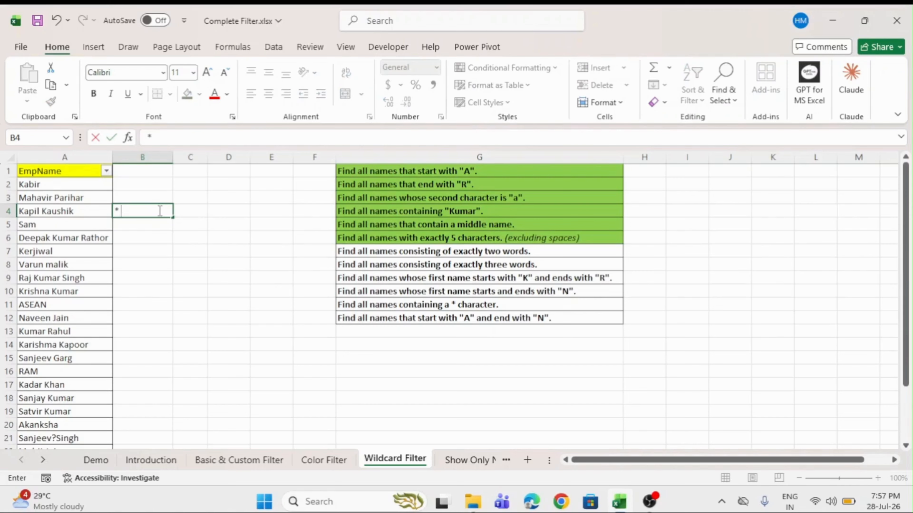
key("Return")
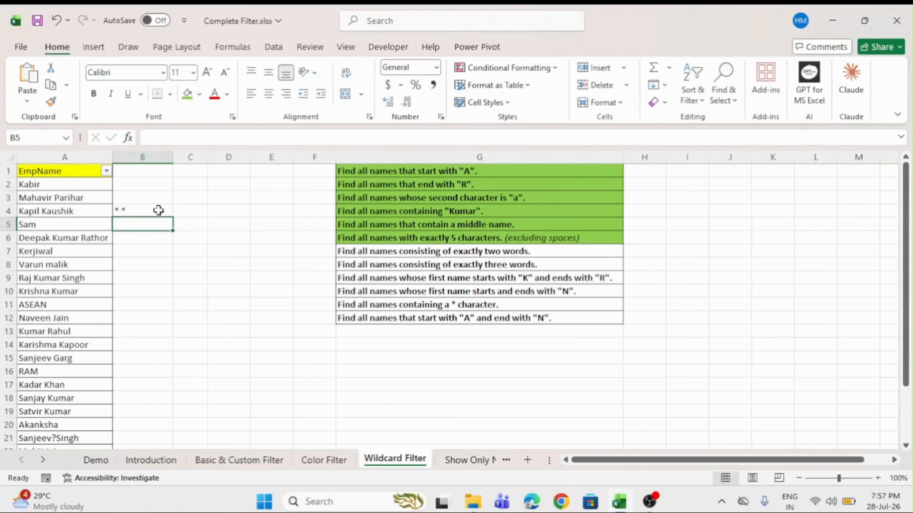
Filter the EmpName column for names consisting of exactly two words.
left_click(91, 170)
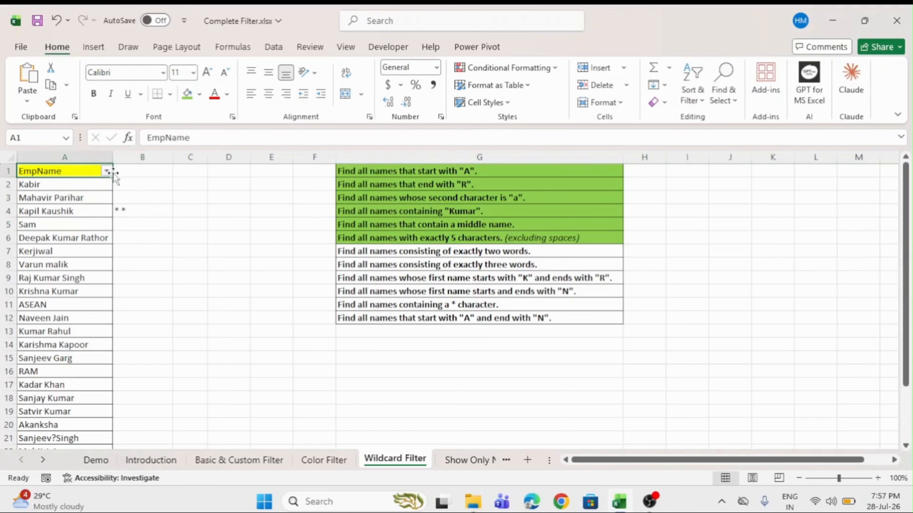
Filter the EmpName column with the search pattern "* *" for names containing a space.
left_click(106, 171)
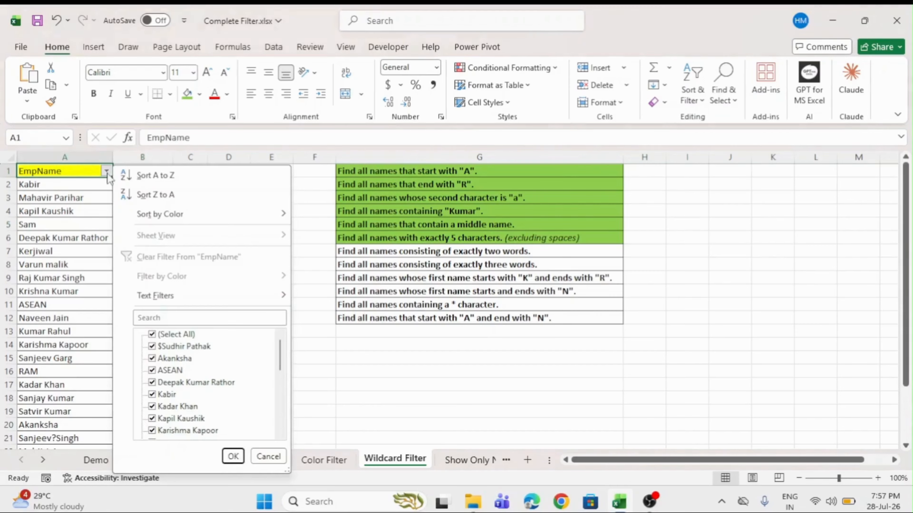
left_click(155, 319)
type("* 8")
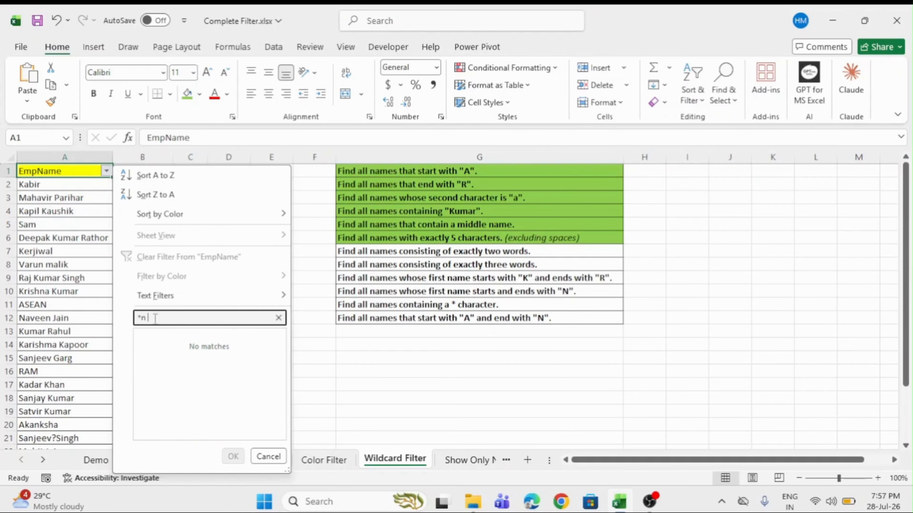
key("BackSpace")
key("BackSpace")
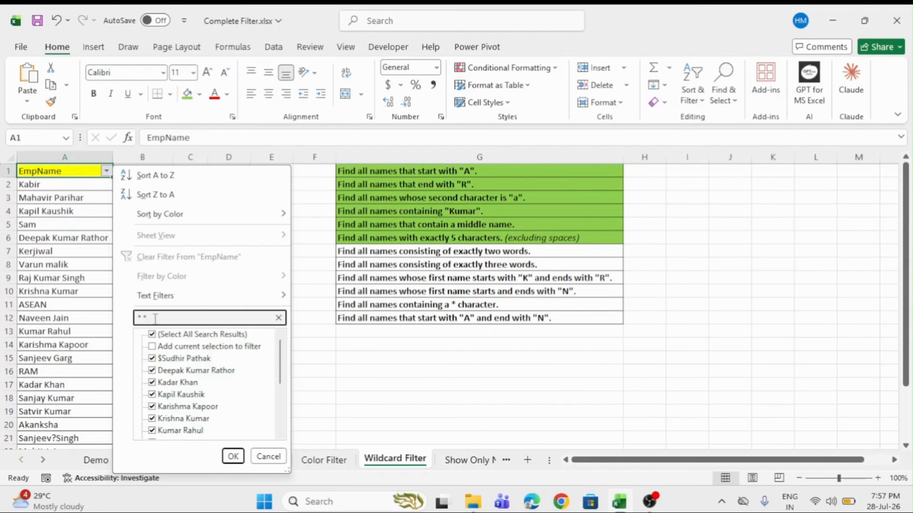
key("Return")
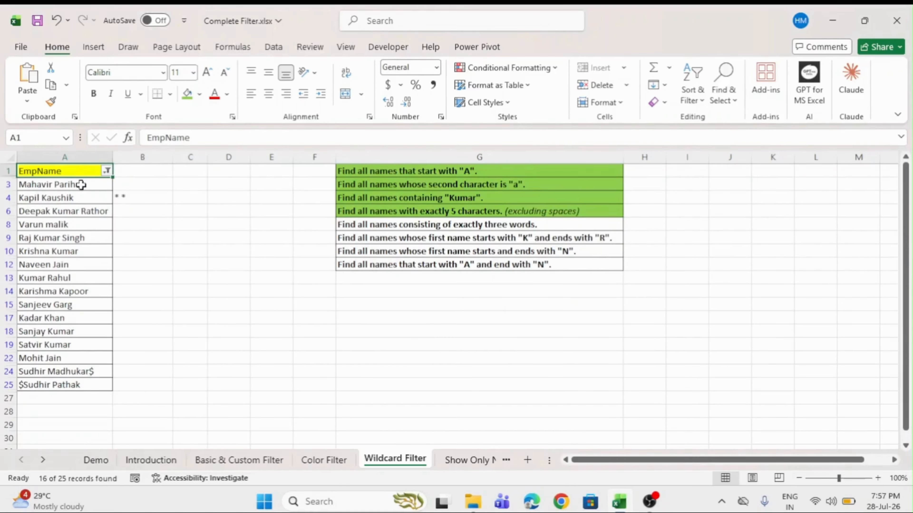
Look over the filtered names, clear the EmpName filter and turn filtering back on for the list.
left_click_drag(81, 184, 51, 381)
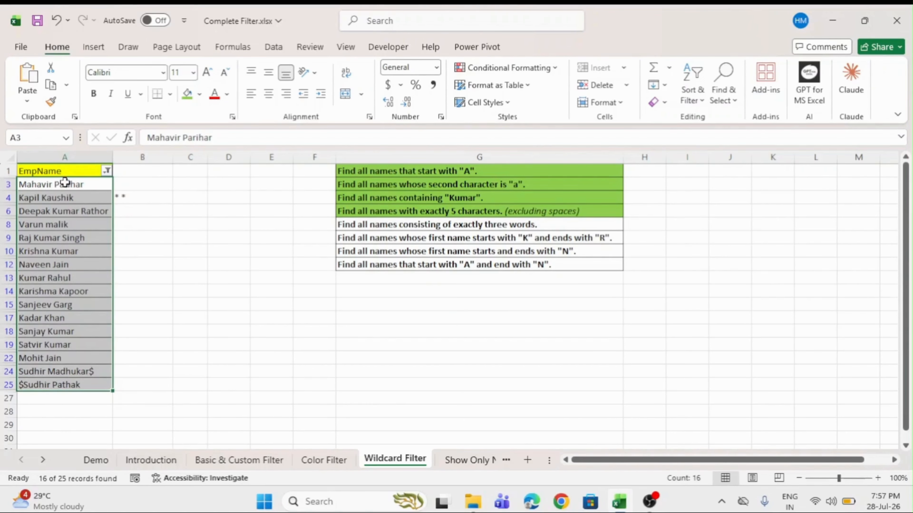
left_click(46, 209)
left_click(67, 185)
left_click(82, 169)
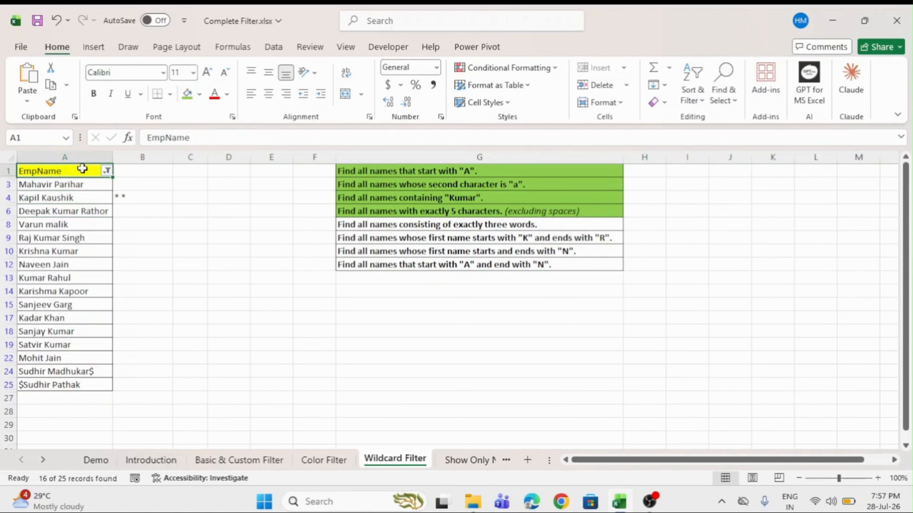
key("ctrl+shift+l")
key("ctrl+shift+l")
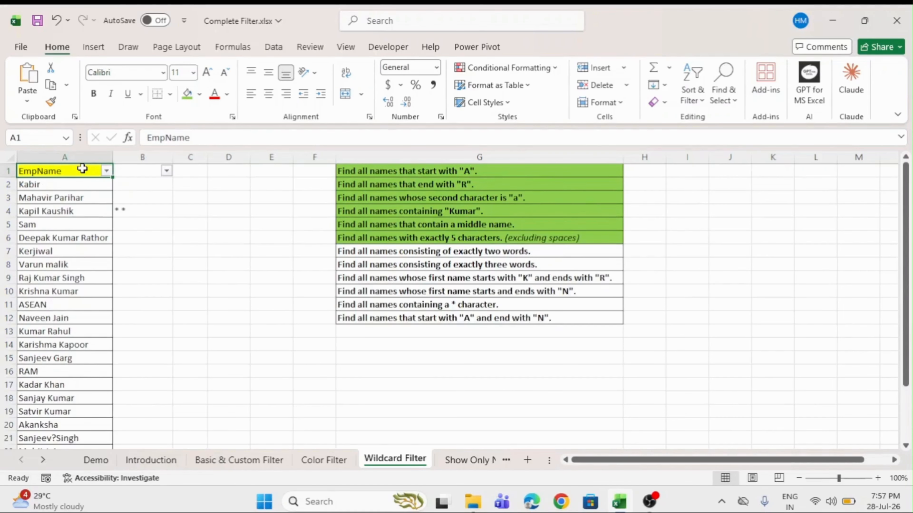
Open a custom text filter for EmpName and set its first condition to equals "* *".
left_click(108, 173)
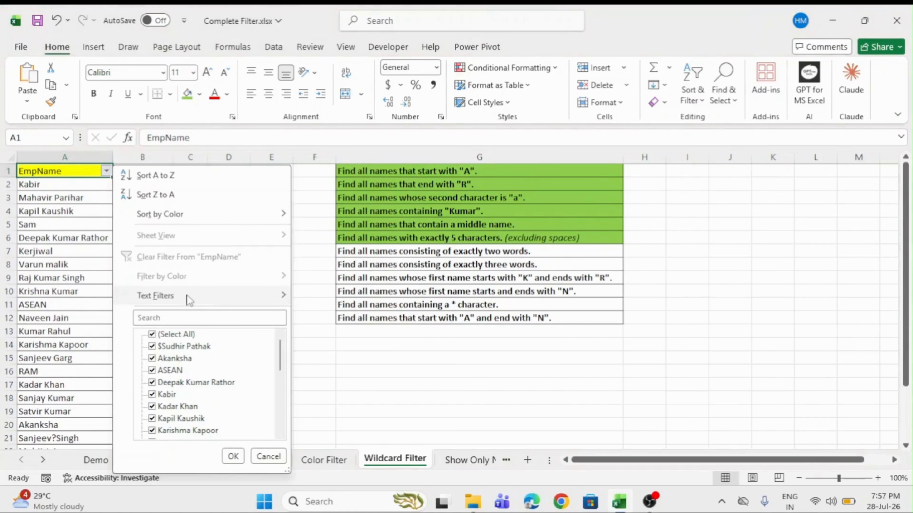
mouse_move(187, 296)
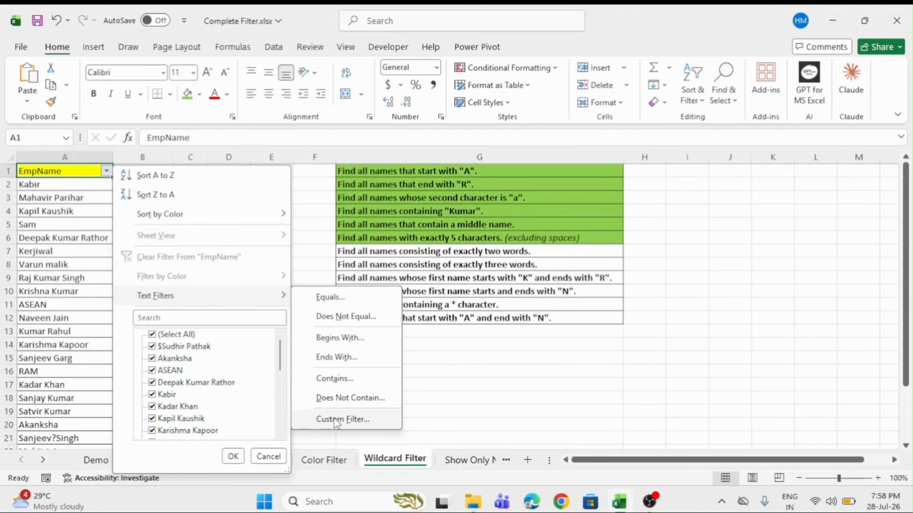
left_click(343, 419)
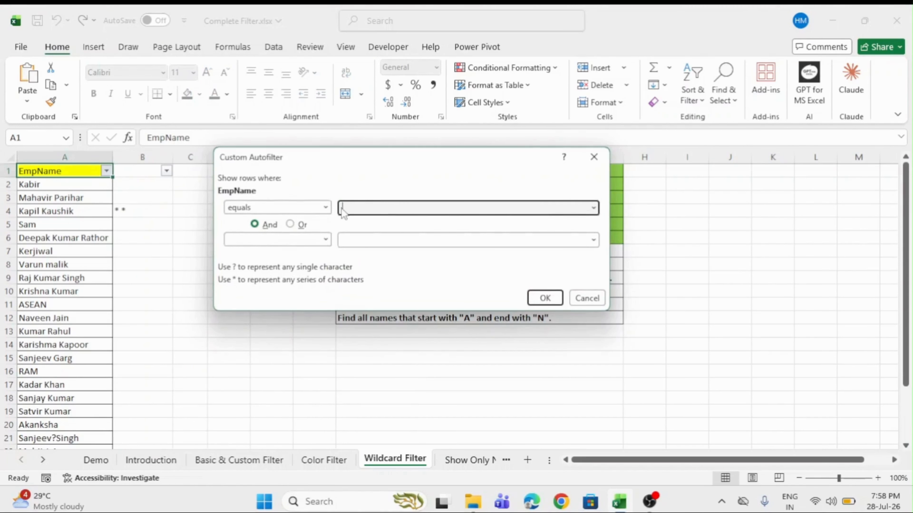
type("* *")
Add the And condition does not equal "* * *" and apply the custom filter to keep only two-word names.
left_click(281, 241)
left_click(254, 288)
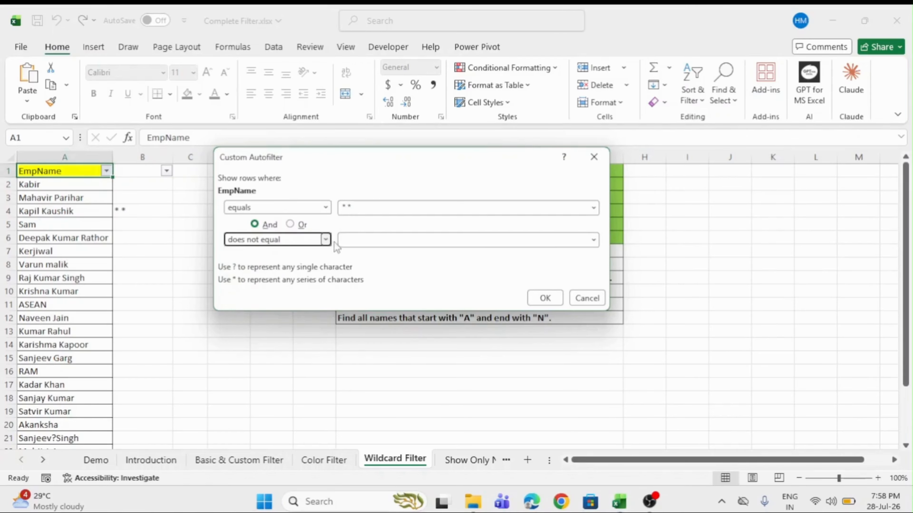
left_click(354, 238)
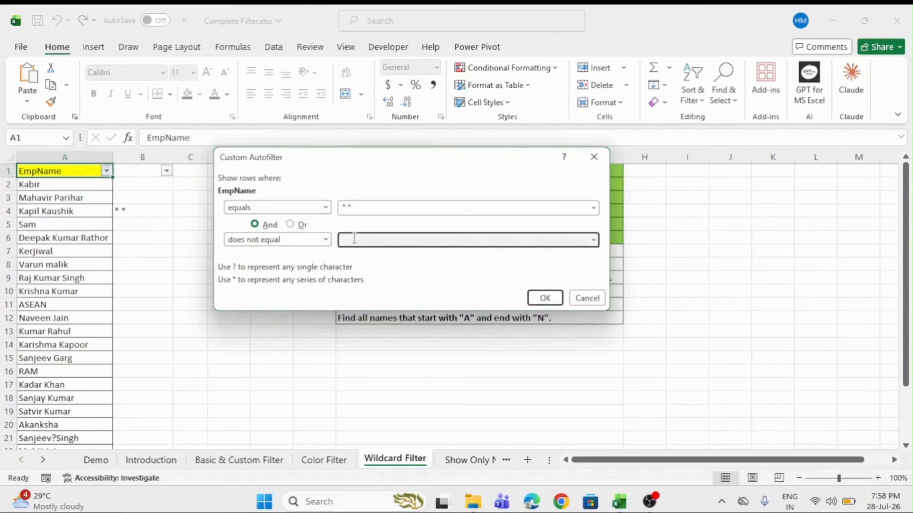
type("* * *")
left_click(353, 207)
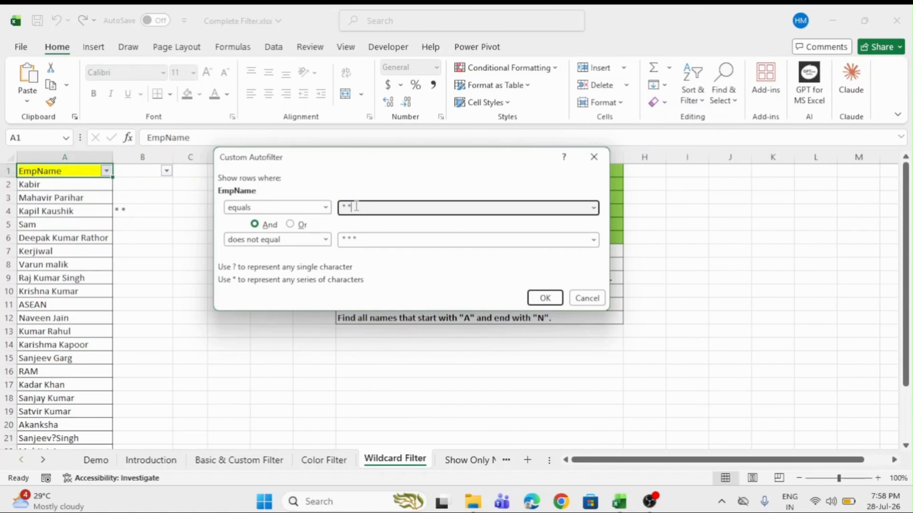
left_click_drag(355, 207, 342, 207)
left_click(273, 225)
left_click(372, 237)
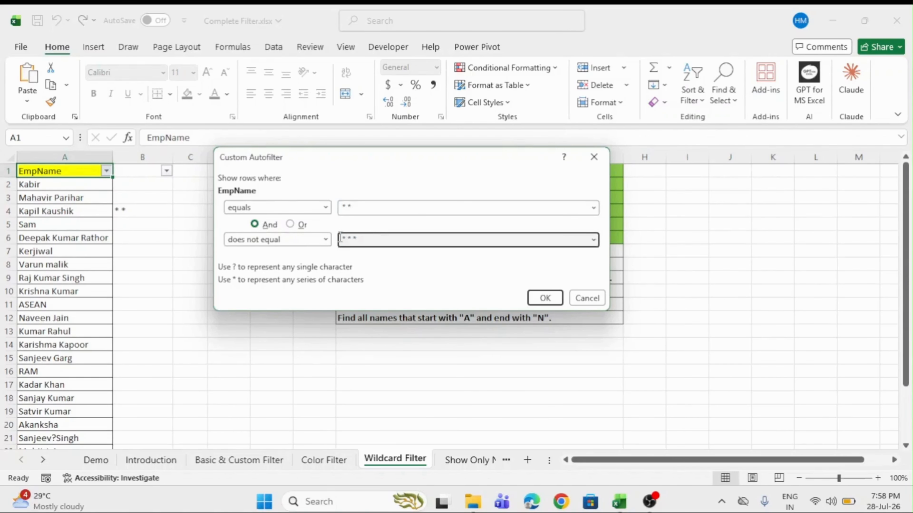
left_click_drag(366, 238, 339, 240)
left_click(545, 298)
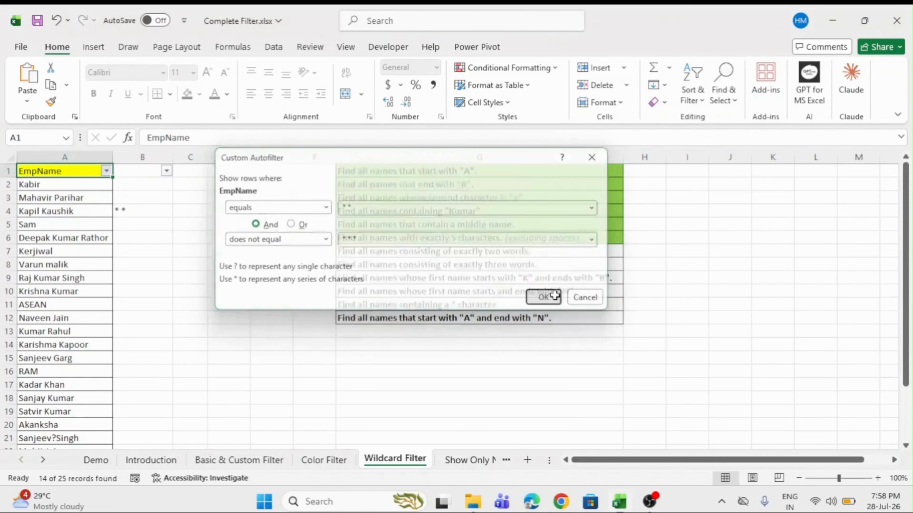
Delete the helper text in cell B4 and remove the filter from the name list.
left_click(132, 197)
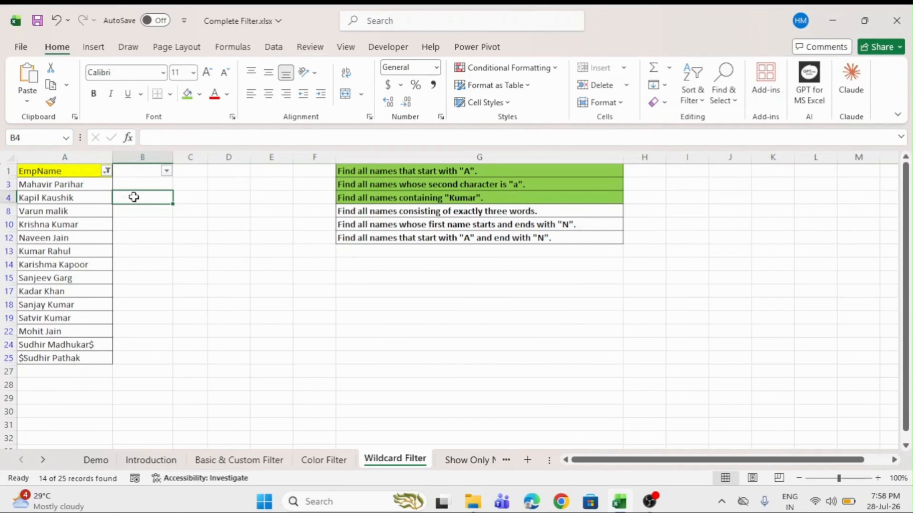
left_click(55, 181)
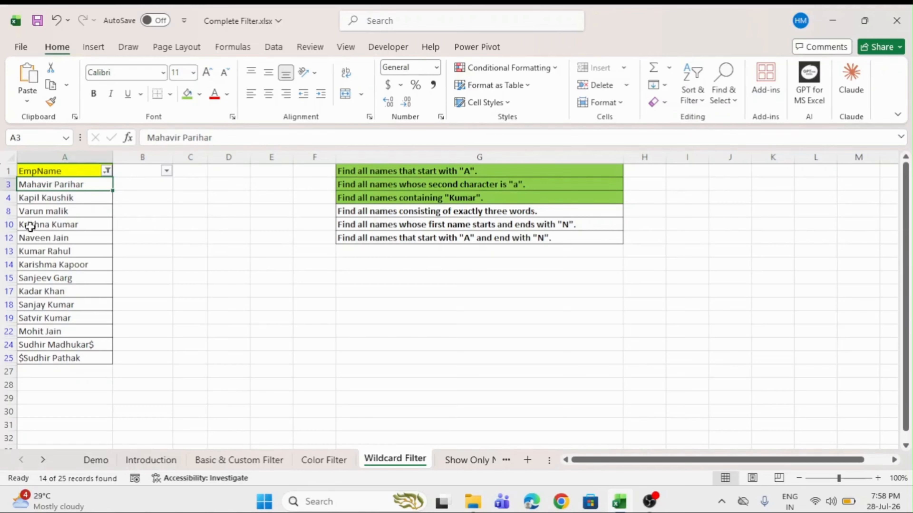
key("ctrl+shift+l")
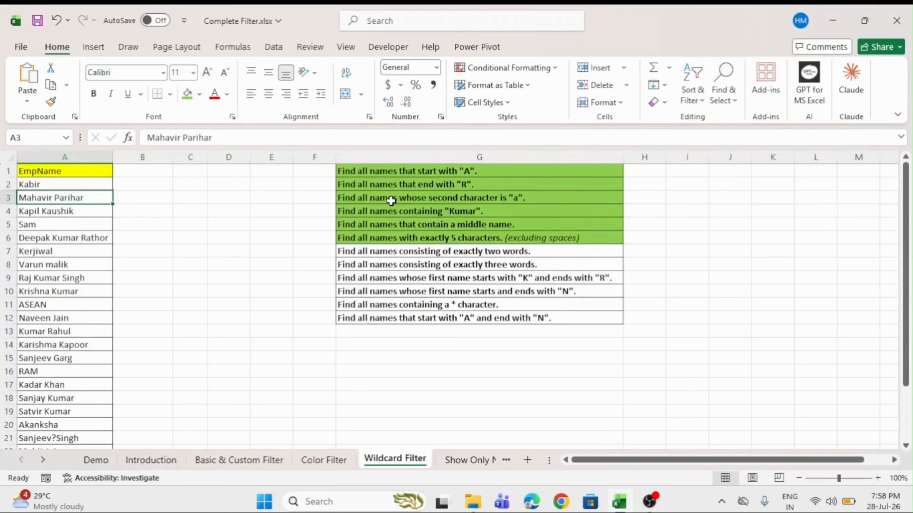
Fill cell G7, the "exactly two words" task, with green to mark it as done.
left_click(407, 252)
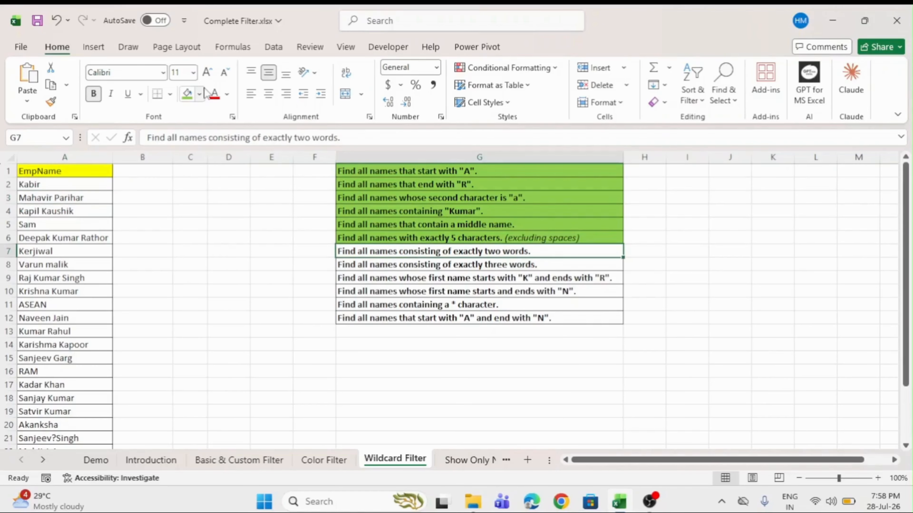
left_click(189, 94)
left_click(429, 267)
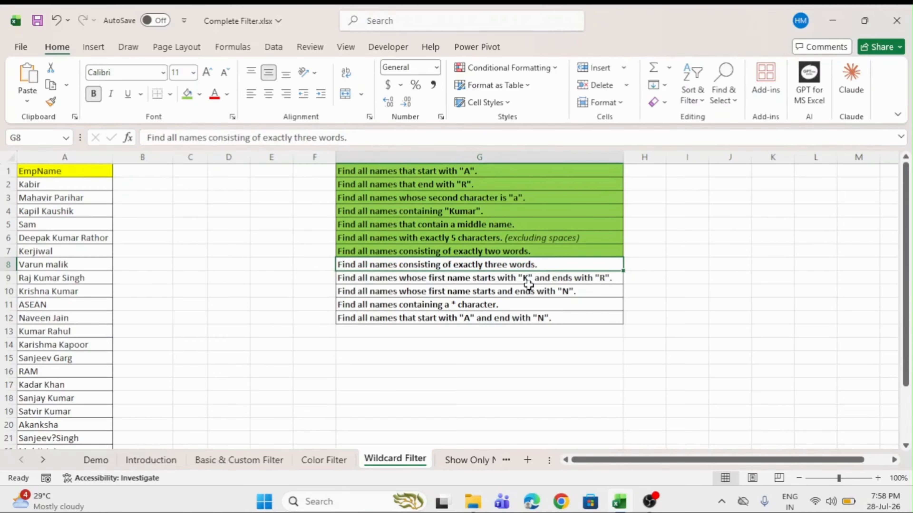
left_click(397, 224)
left_click(406, 268)
Turn filtering on for EmpName and use a wildcard search to show only three-word names.
left_click(80, 174)
key("ctrl+shift+l")
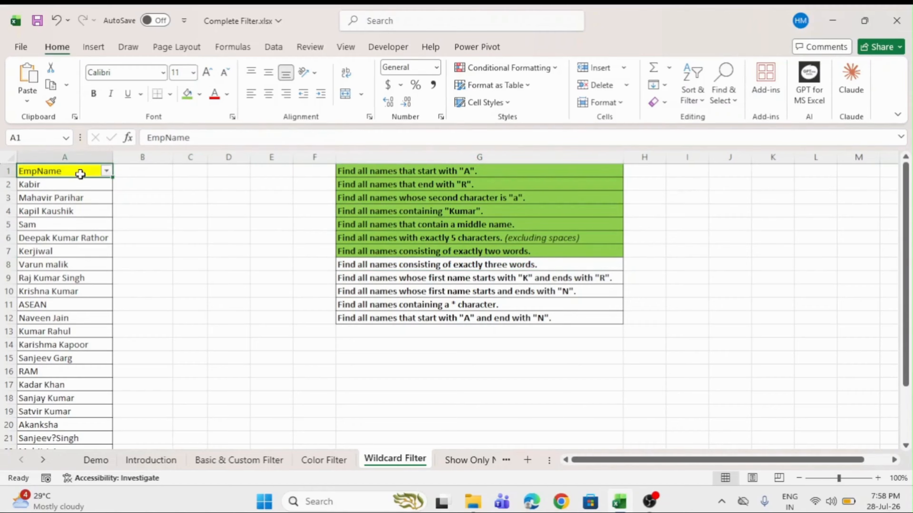
left_click(106, 171)
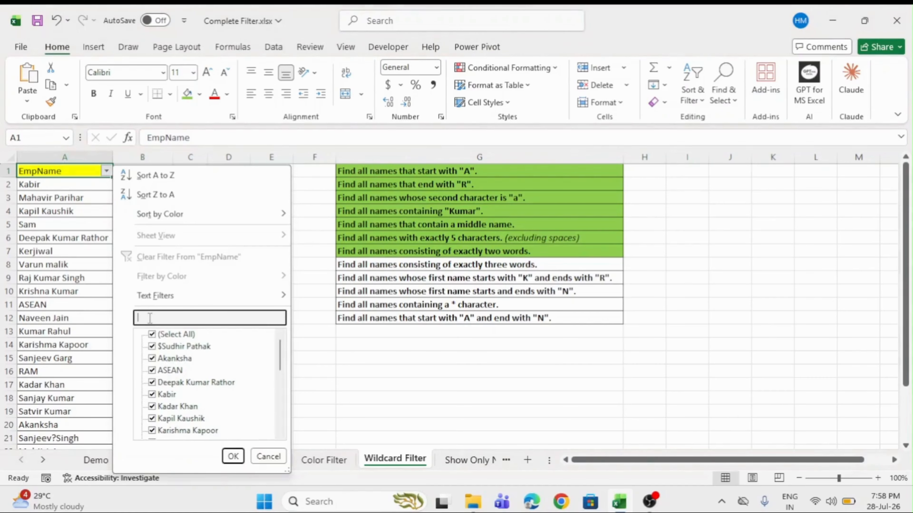
type("*")
key("Return")
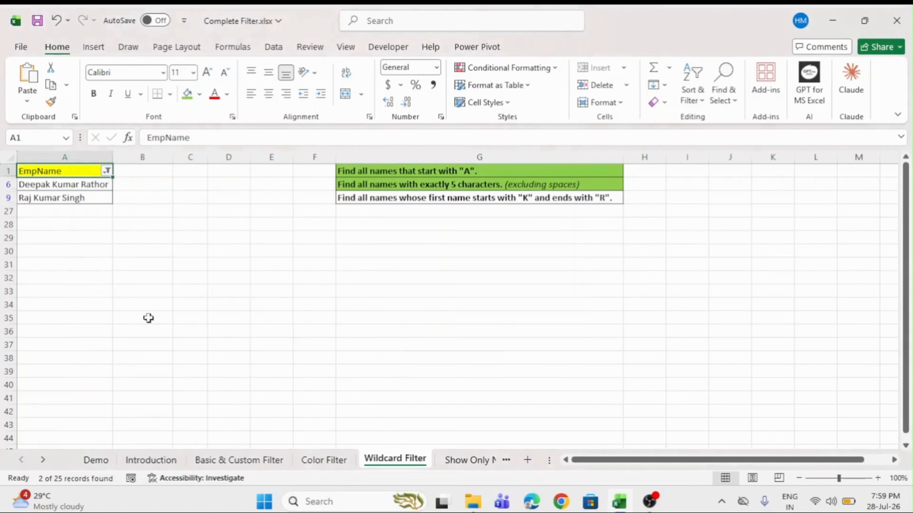
Check the filtered names, then clear the three-word filter and restore the filter on the EmpName header.
left_click(66, 187)
left_click_drag(66, 186, 67, 194)
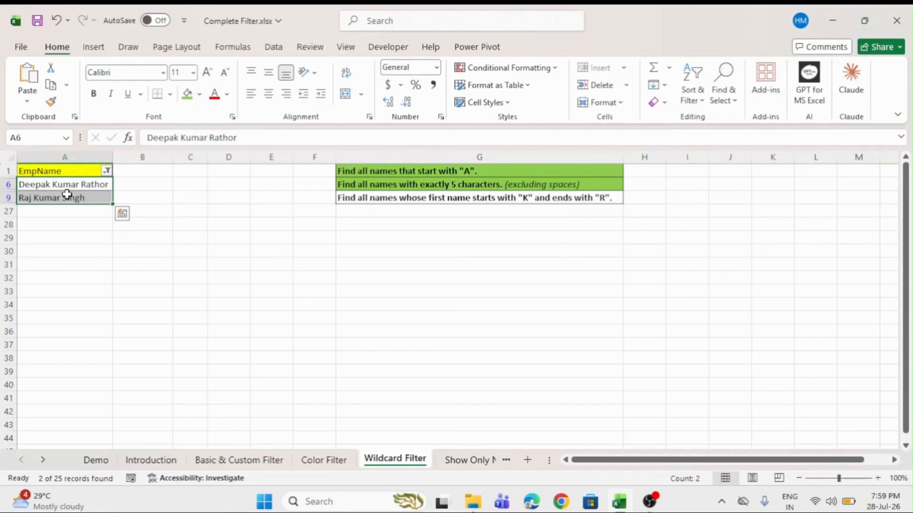
key("ctrl+shift+l")
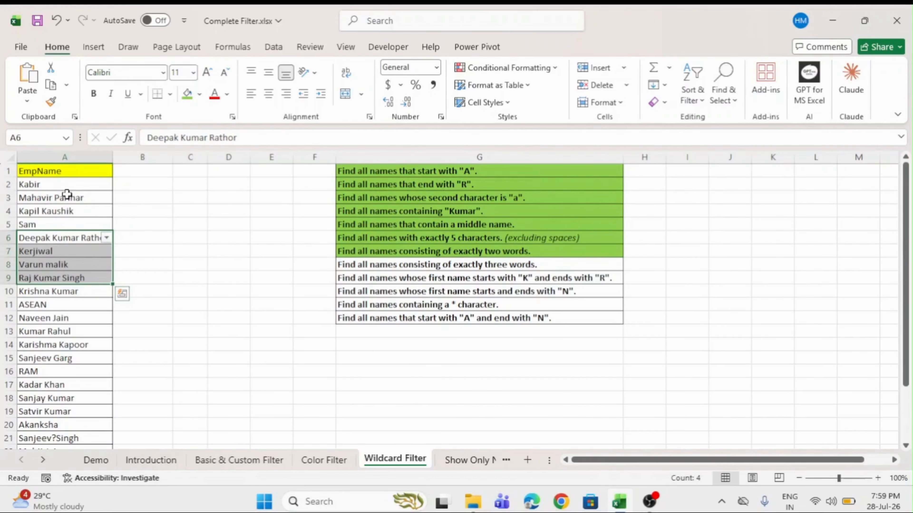
key("Up")
key("ctrl+shift+l")
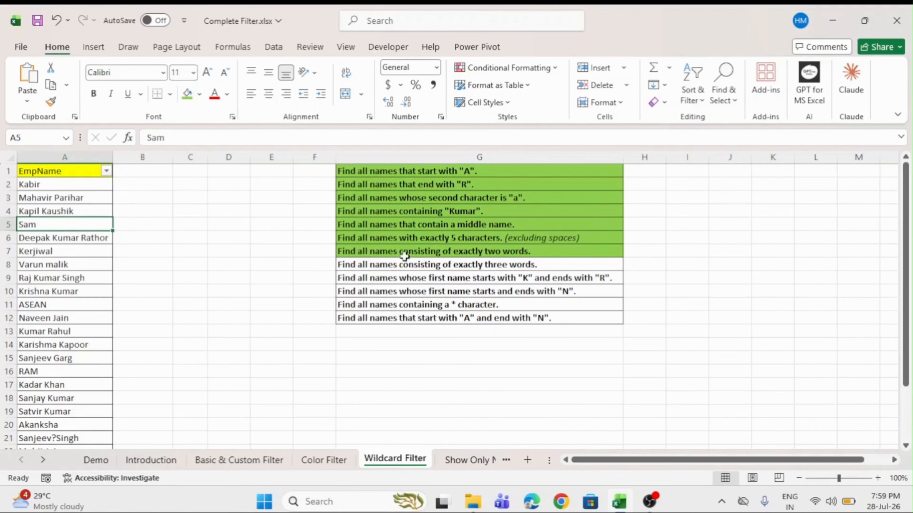
Fill cell G8, the "exactly three words" task, with green to mark it as done.
left_click(412, 269)
left_click(188, 94)
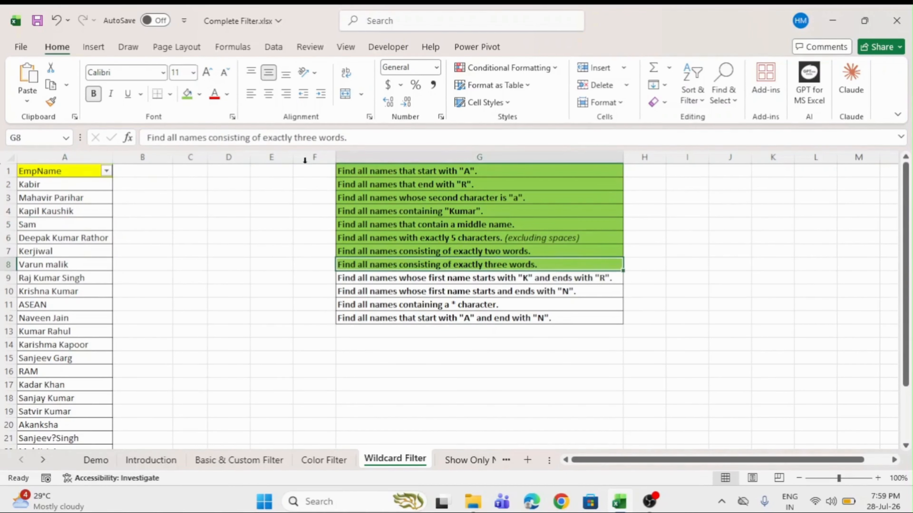
left_click(381, 278)
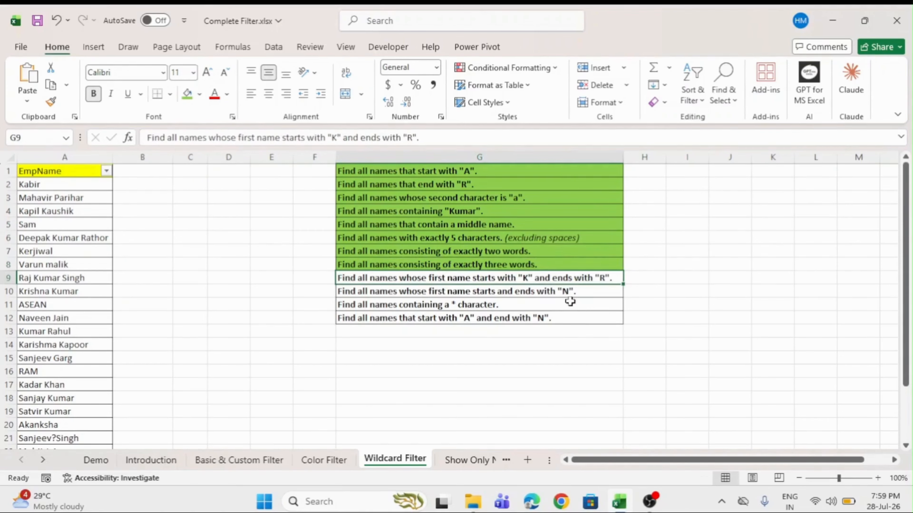
Filter the EmpName column with the search pattern "K*r" and select the filtered names for checking.
left_click(46, 176)
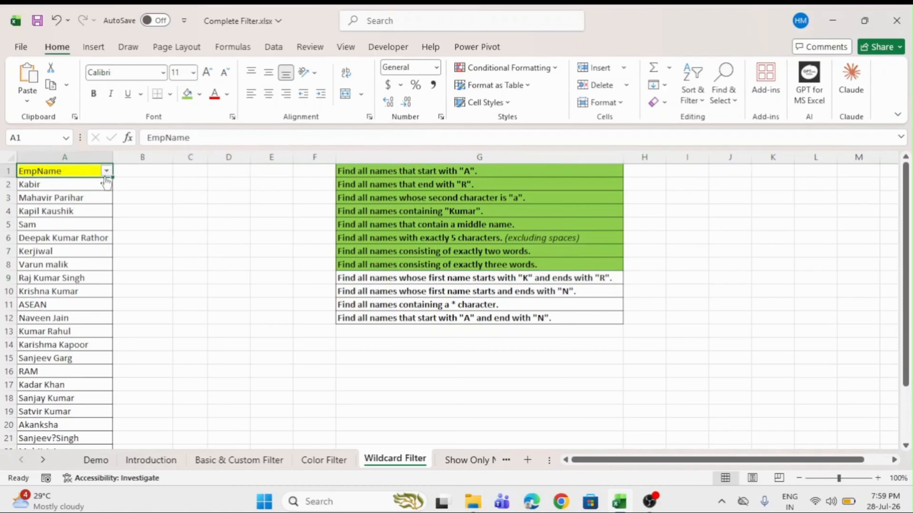
left_click(106, 172)
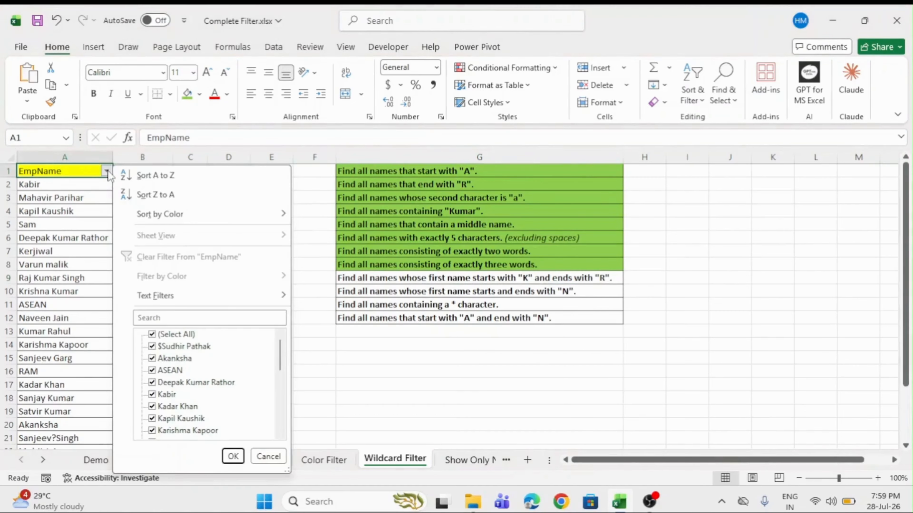
type("e")
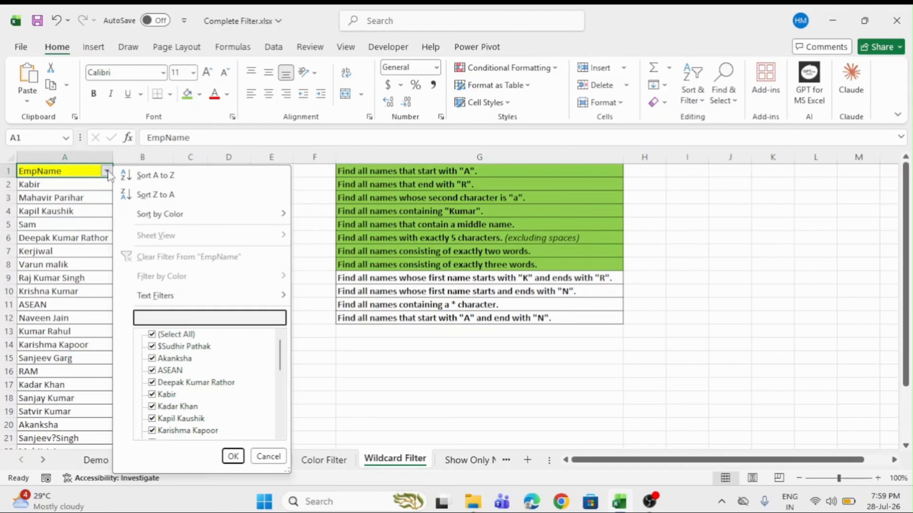
type("K")
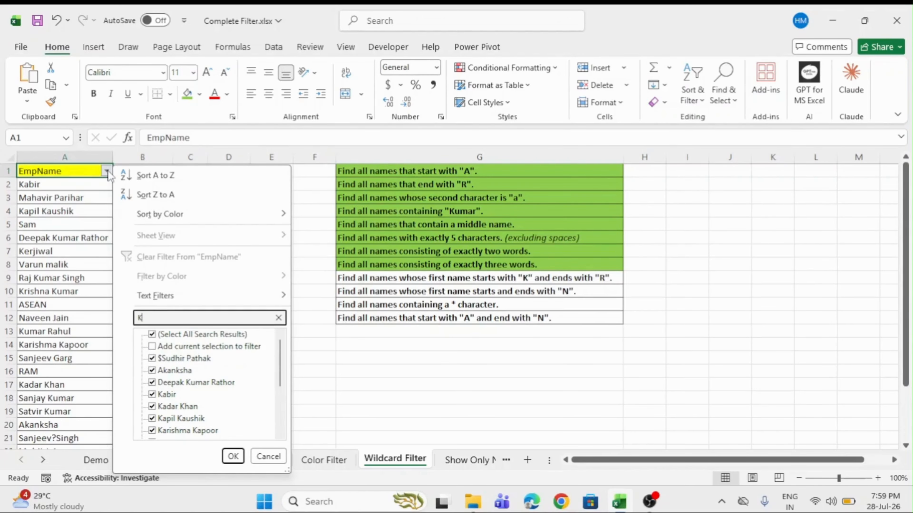
type("*r")
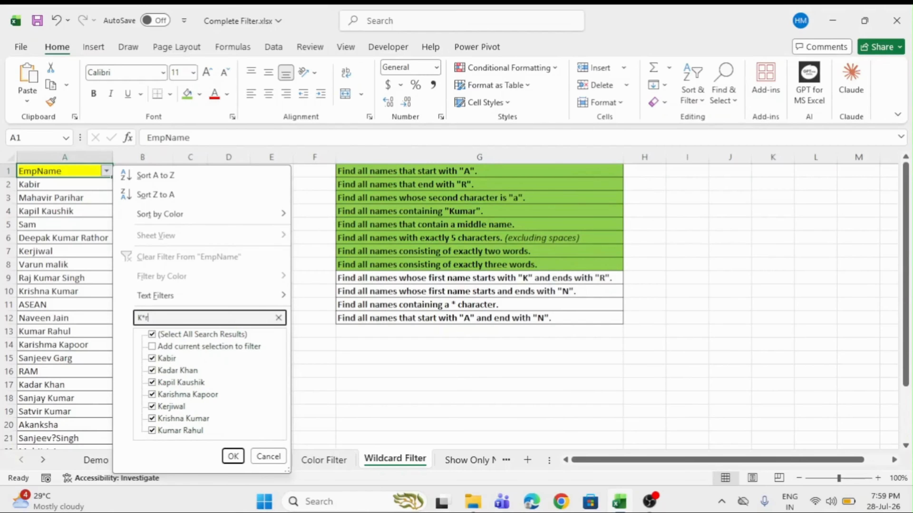
key("Return")
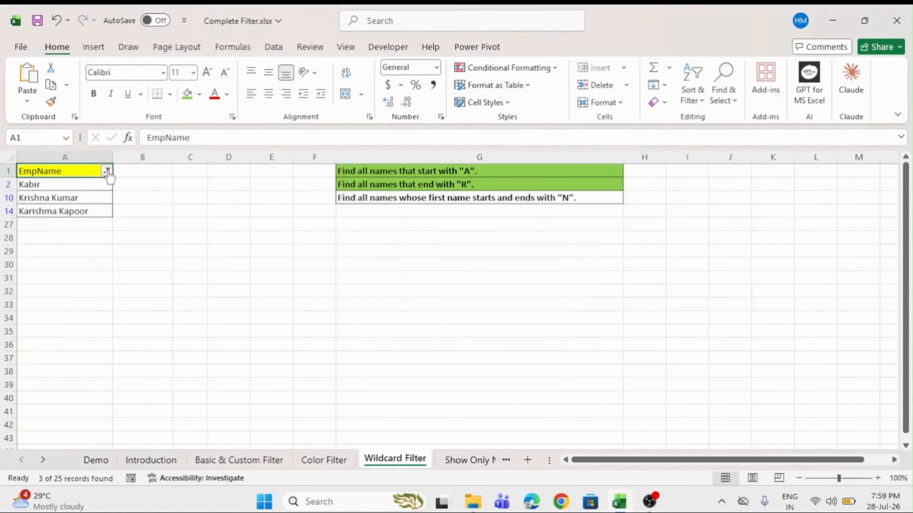
left_click(75, 185)
left_click_drag(74, 185, 72, 225)
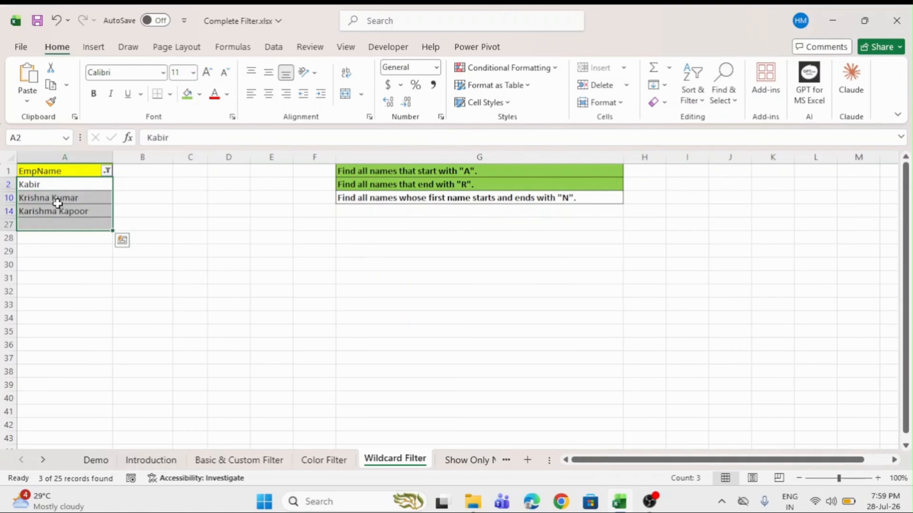
Clear the "K*r" filter while keeping filtering on the EmpName header, and mark the completed task in G9 green.
left_click(35, 184)
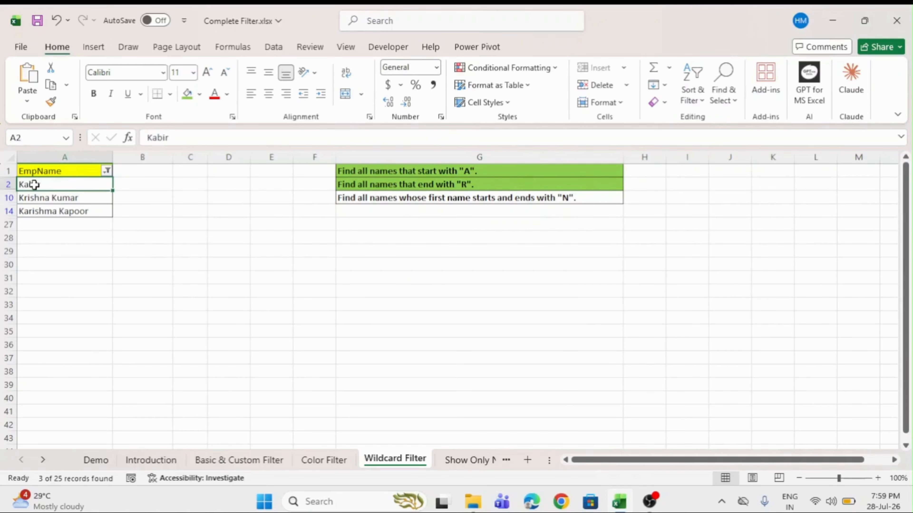
left_click(25, 198)
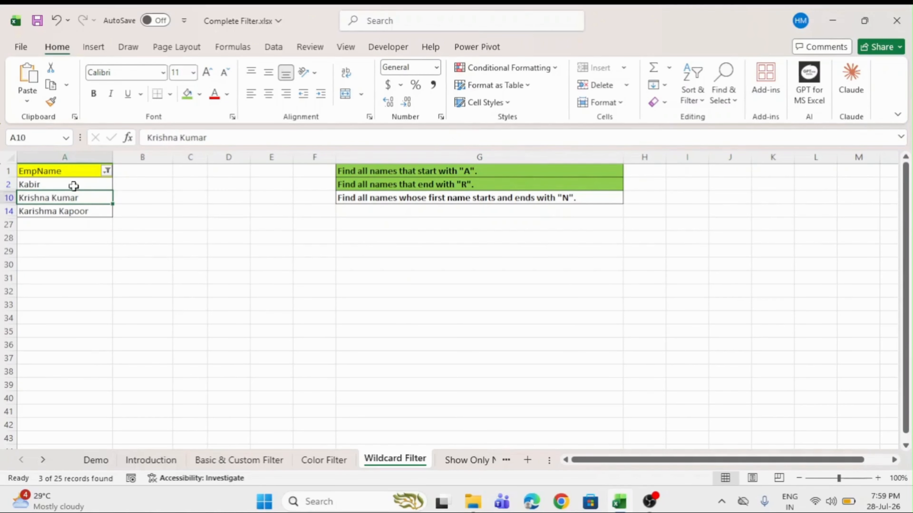
left_click(23, 213)
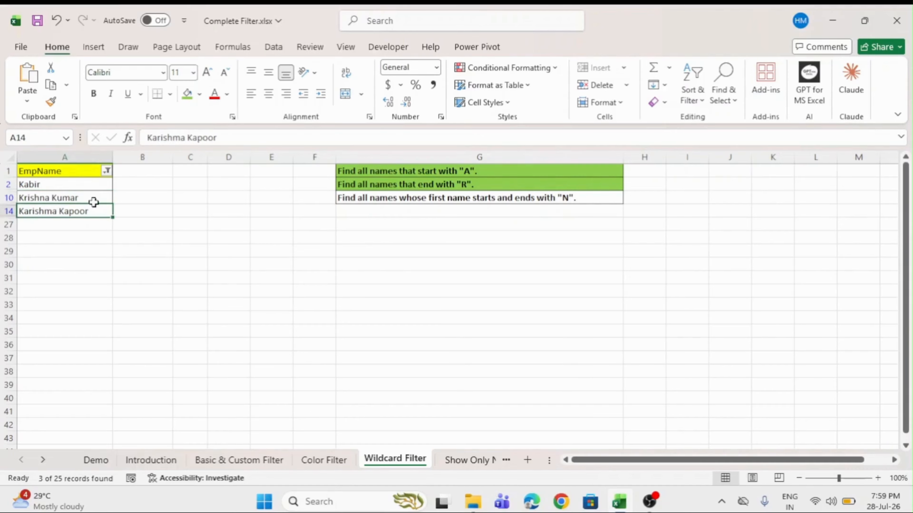
left_click(82, 172)
key("ctrl+shift+l")
key("ctrl+shift+l")
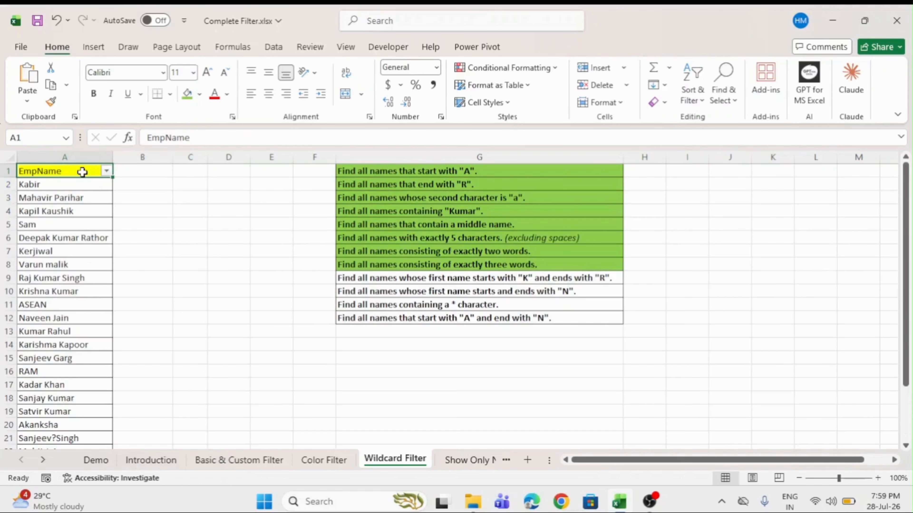
left_click(409, 279)
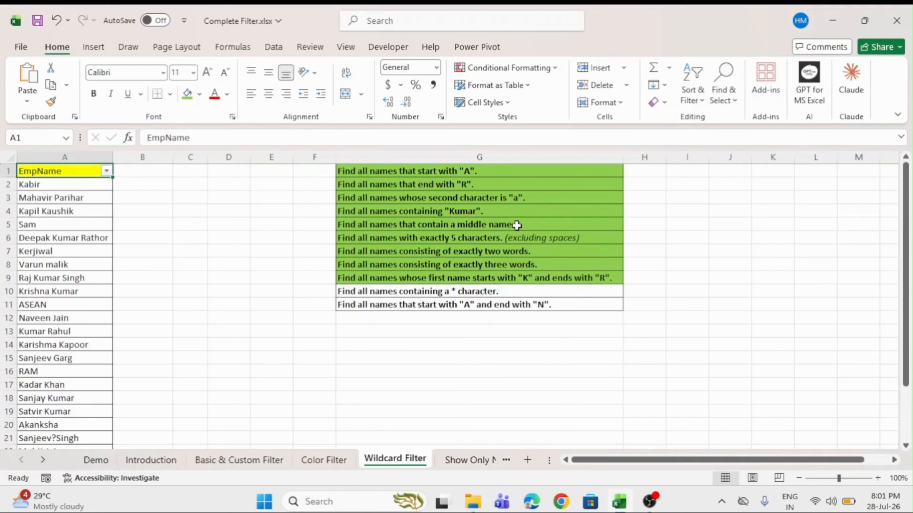
Filter the EmpName column with the search pattern "~*" to show only names containing a literal asterisk.
key("alt+Down")
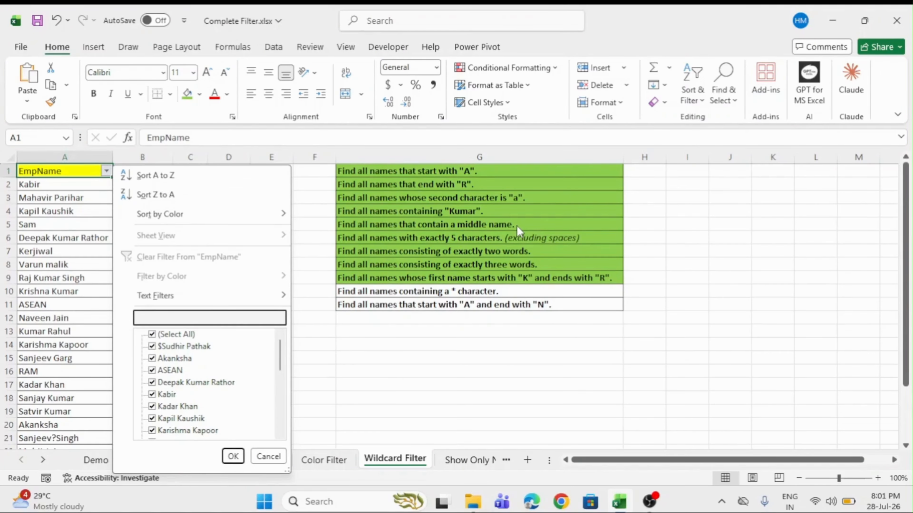
type("~")
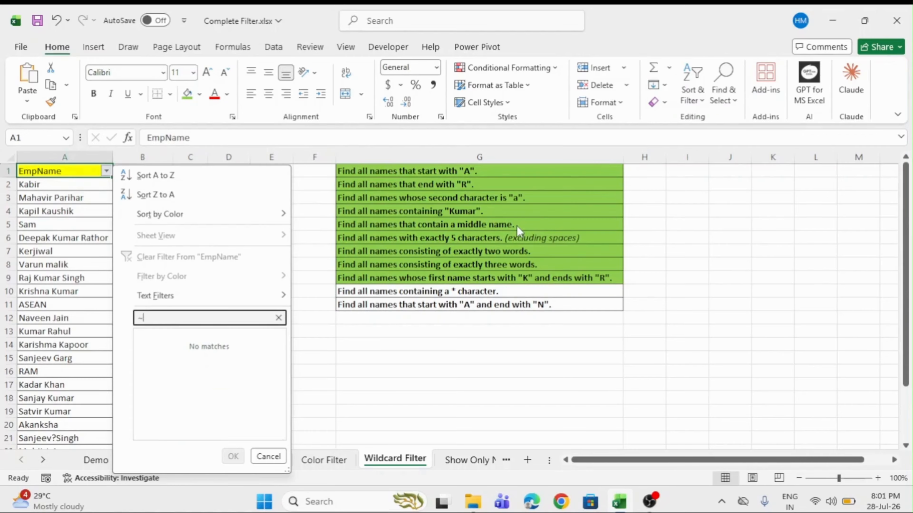
type("*")
key("Return")
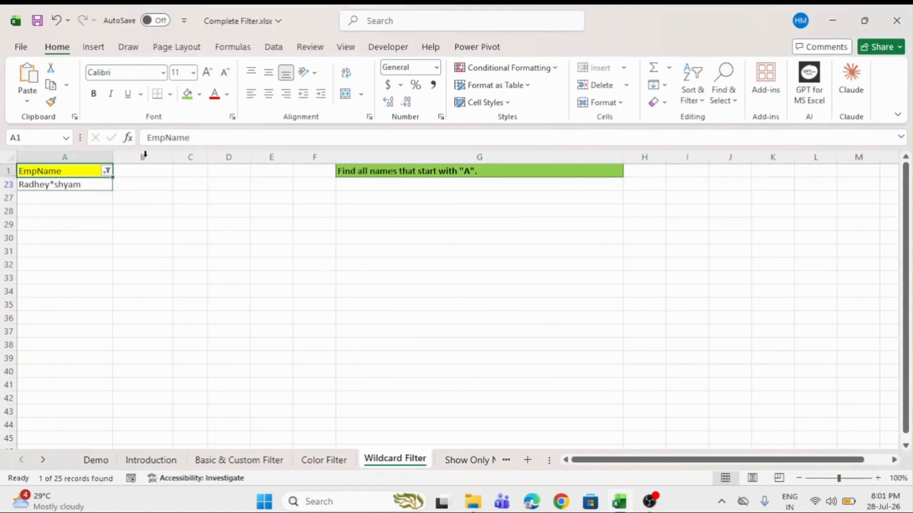
left_click(80, 184)
Clear the asterisk filter, restore filtering on the EmpName header, and fill the asterisk task in G10 with green.
left_click(79, 170)
key("ctrl+shift+l")
key("ctrl+shift+l")
left_click(357, 292)
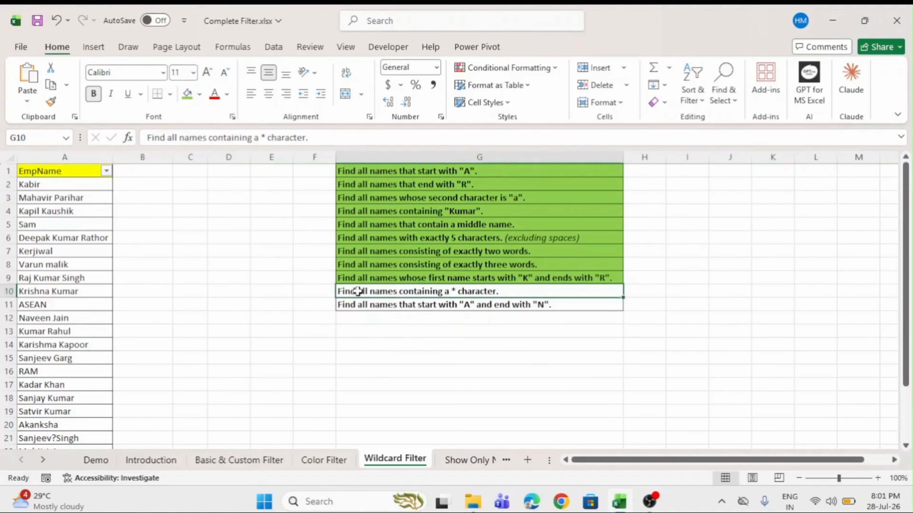
left_click(188, 102)
Filter the EmpName column with the search pattern "A*N" for the task in G11.
left_click(398, 306)
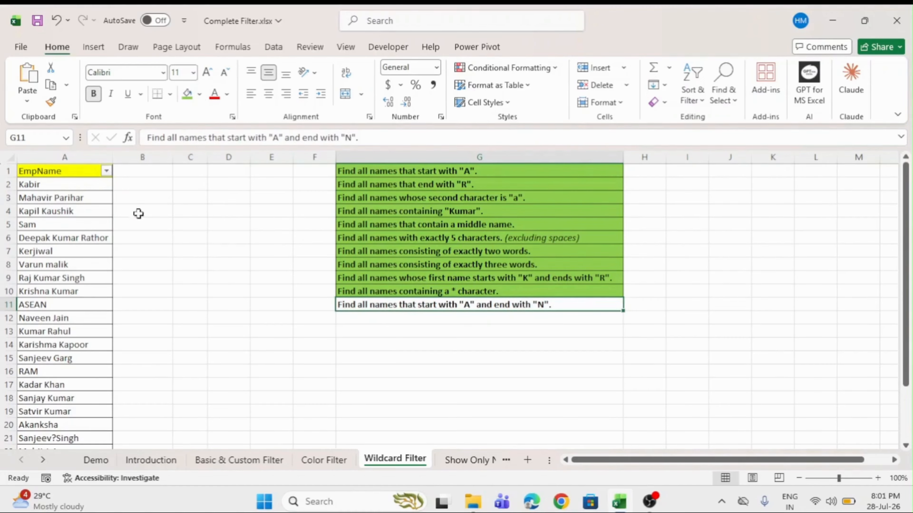
left_click(75, 173)
key("alt+Down")
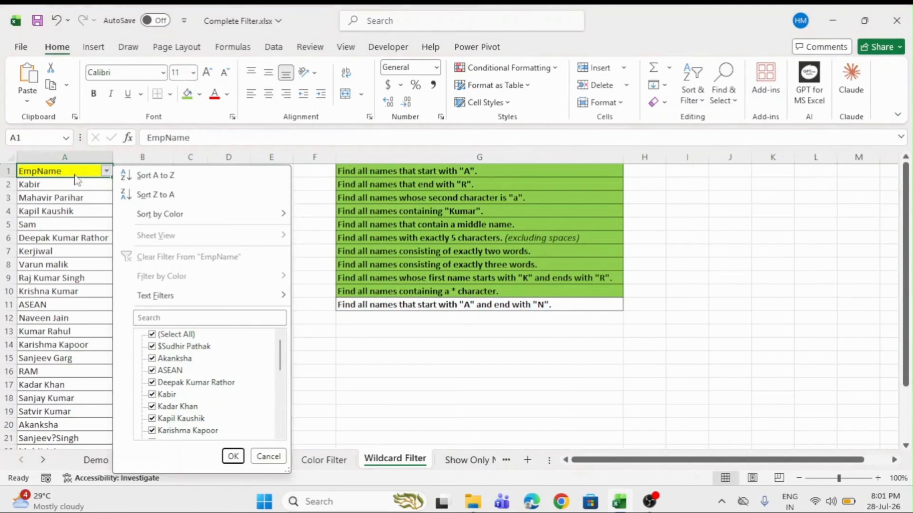
type("A")
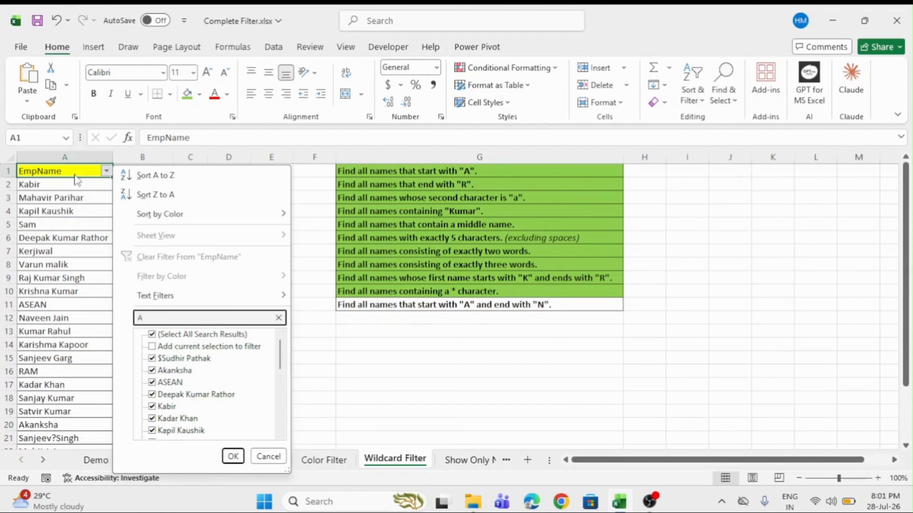
type("*")
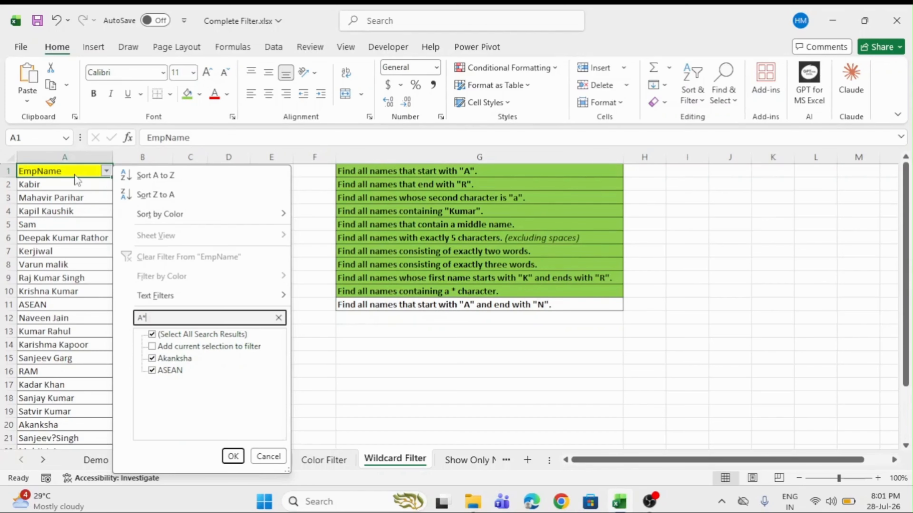
type("N")
key("Return")
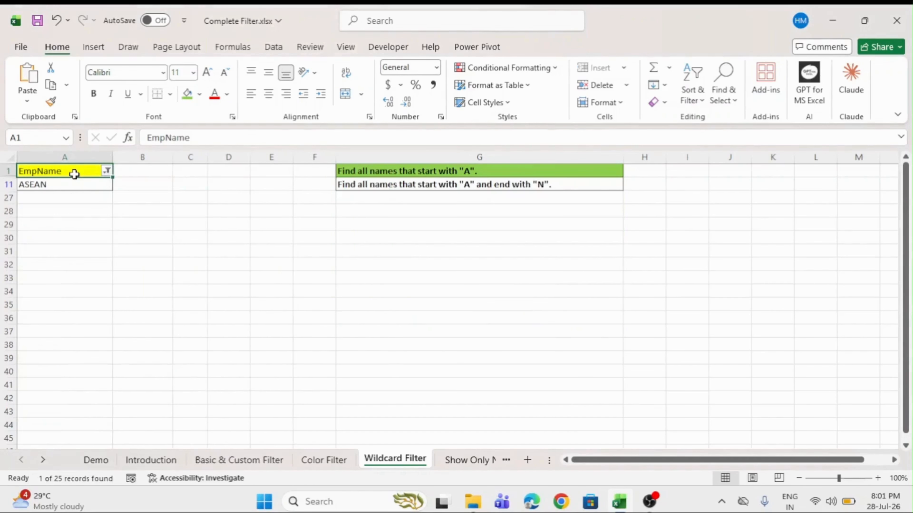
left_click(77, 183)
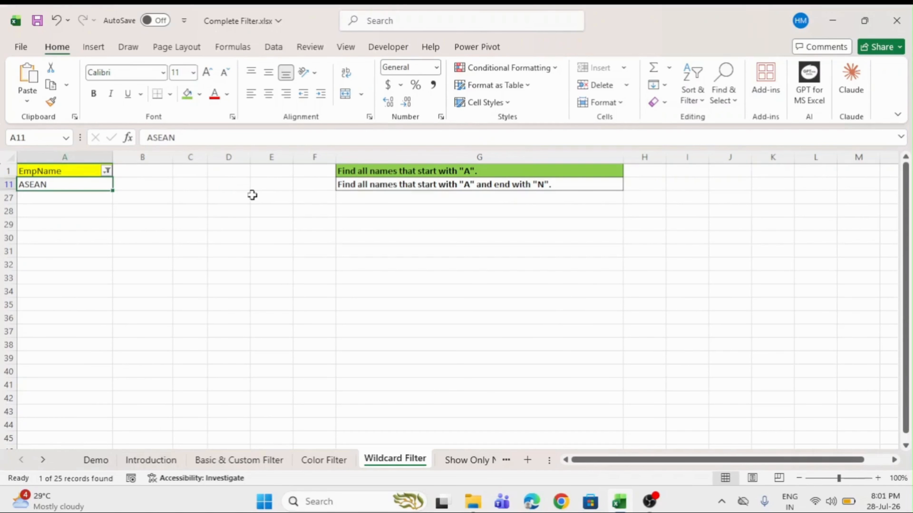
Clear the "A*N" filter, restore filtering on the EmpName header, and select the task in G11.
key("Up")
key("ctrl+shift+l")
key("ctrl+shift+l")
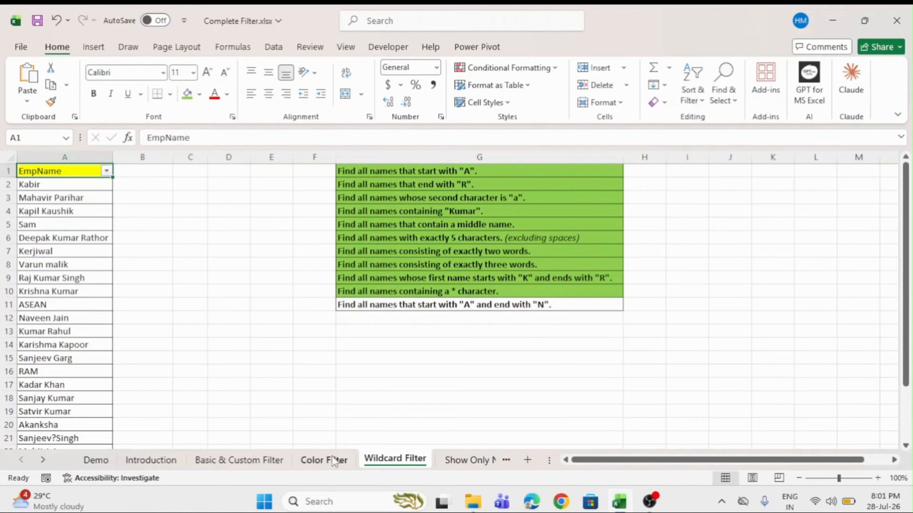
left_click(401, 302)
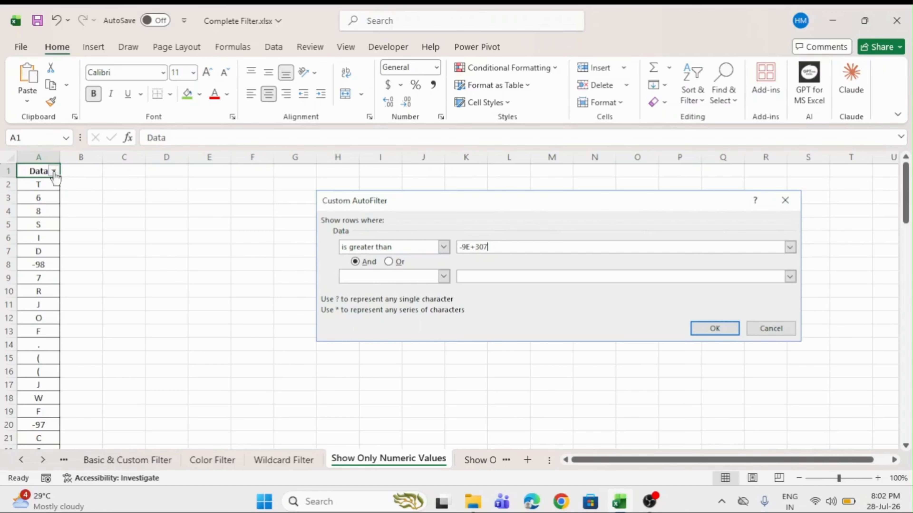
Examine the mix of letters, numbers and symbols in the Data column on the Show Only Numeric Values sheet.
left_click(44, 185)
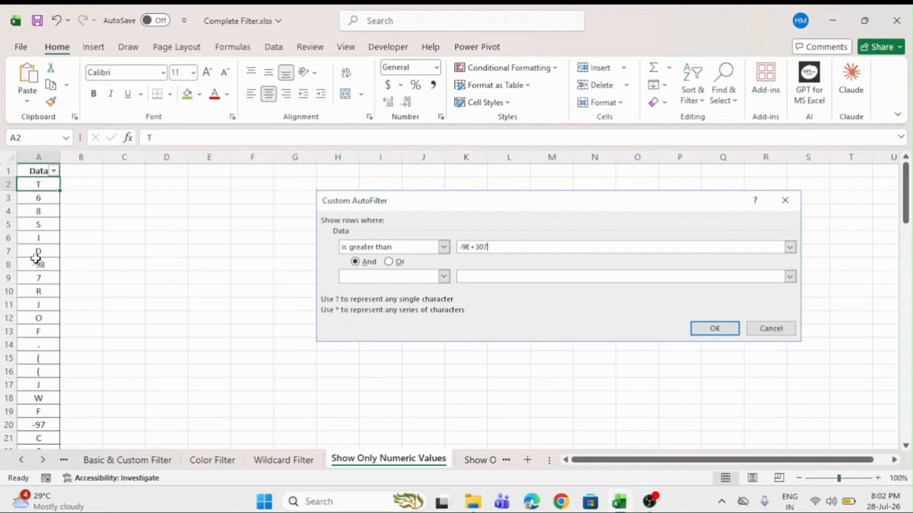
scroll(35, 258, "down", 8)
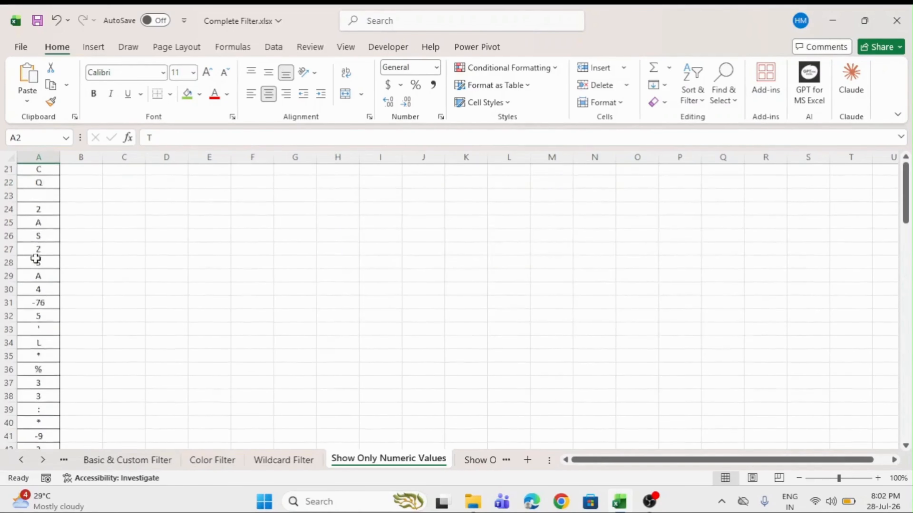
scroll(36, 259, "up", 2)
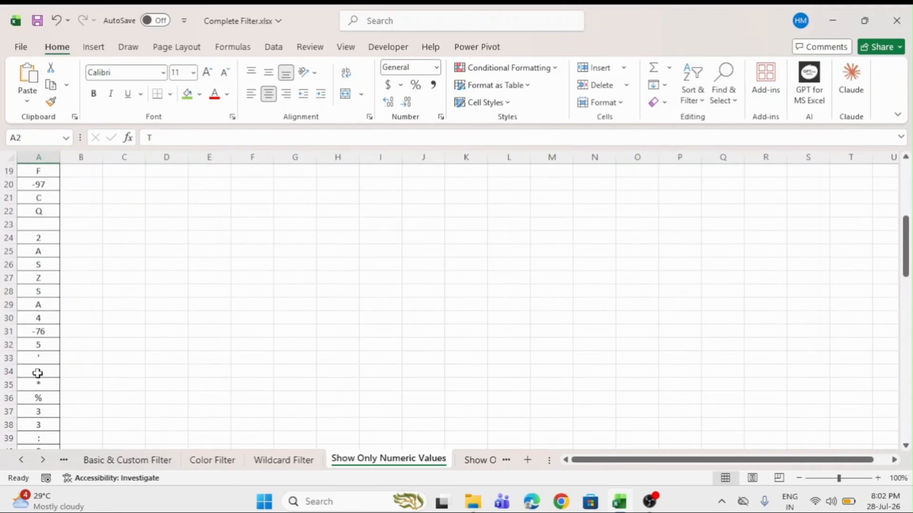
left_click(40, 359)
left_click(47, 385)
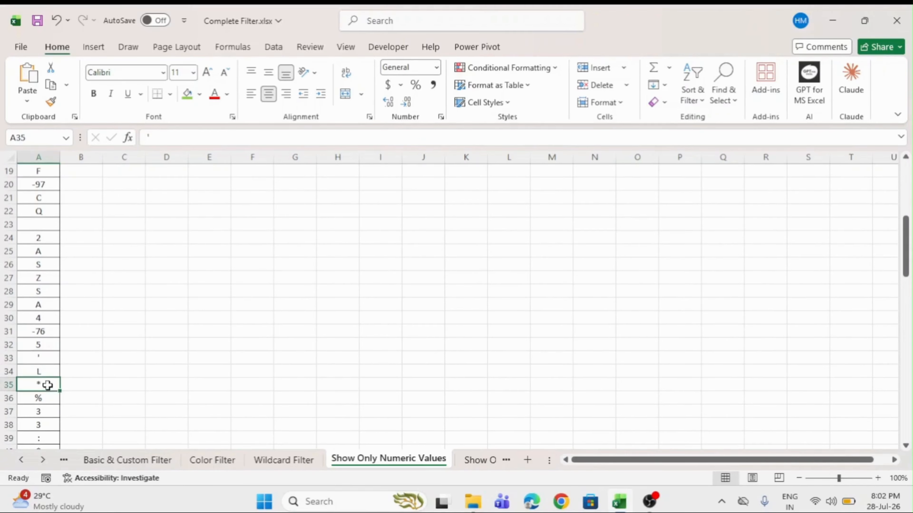
left_click(39, 400)
scroll(46, 388, "down", 2)
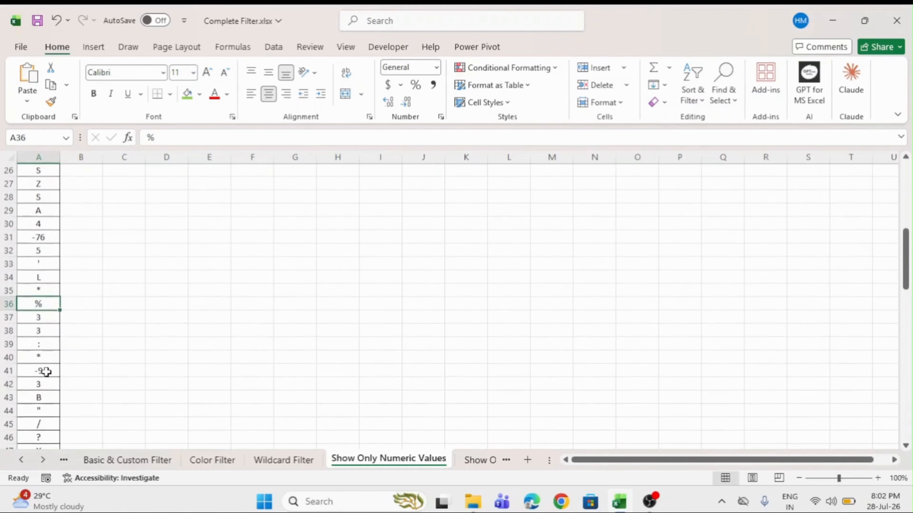
left_click(45, 345)
left_click(49, 356)
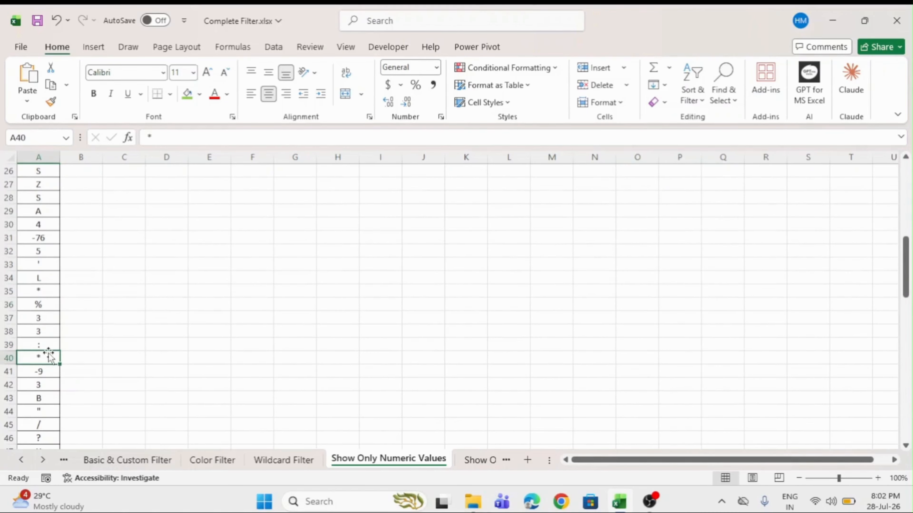
scroll(44, 350, "down", 2)
left_click(42, 346)
left_click(48, 359)
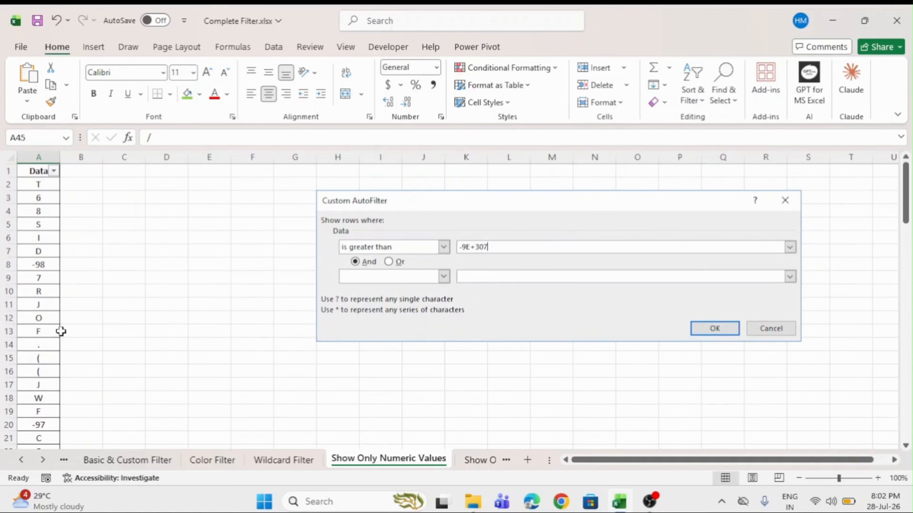
Set up a custom filter on the Data column with the condition is greater than -9E+307.
left_click(55, 172)
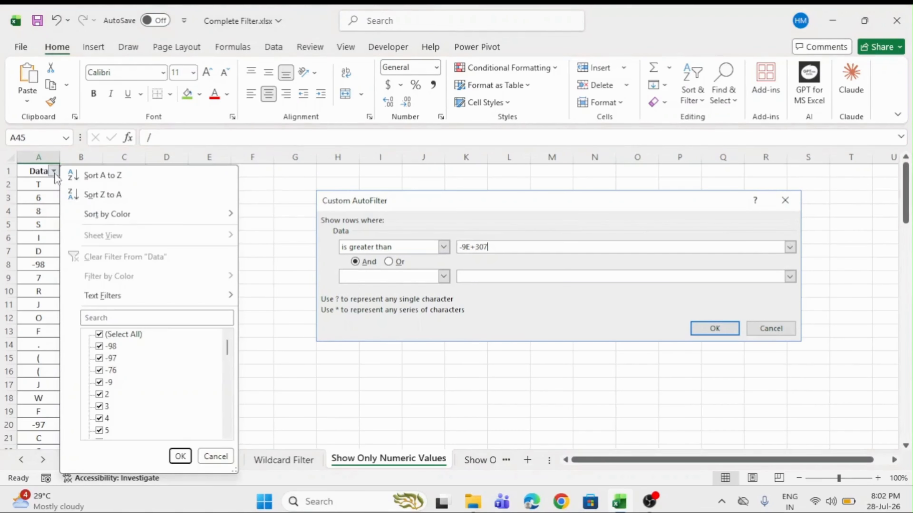
mouse_move(121, 295)
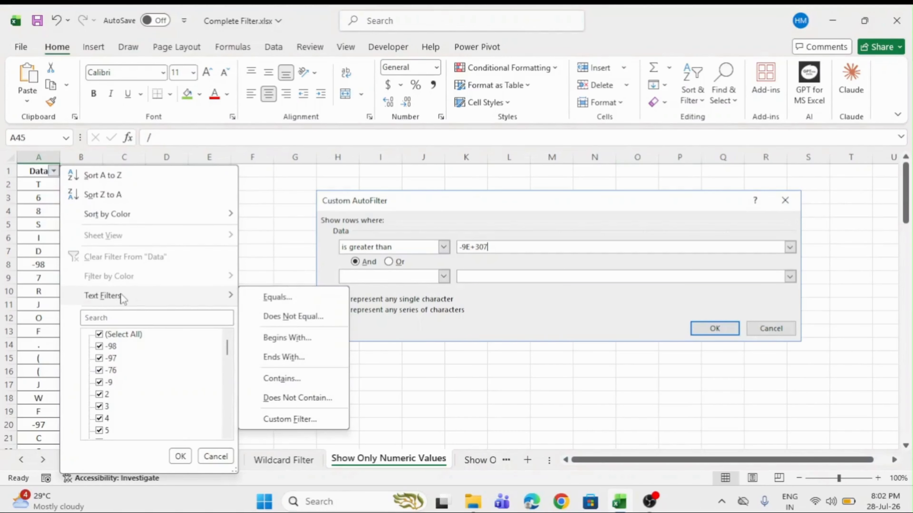
left_click(296, 422)
left_click(302, 206)
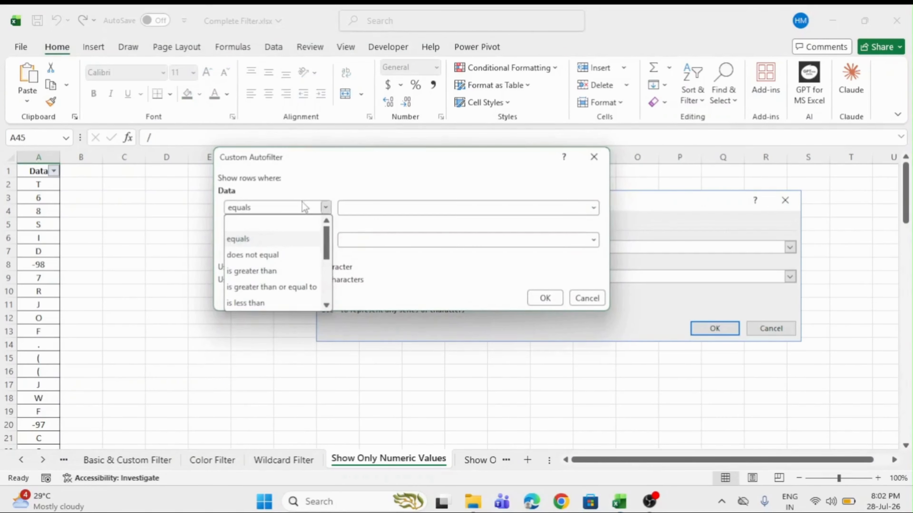
left_click(263, 271)
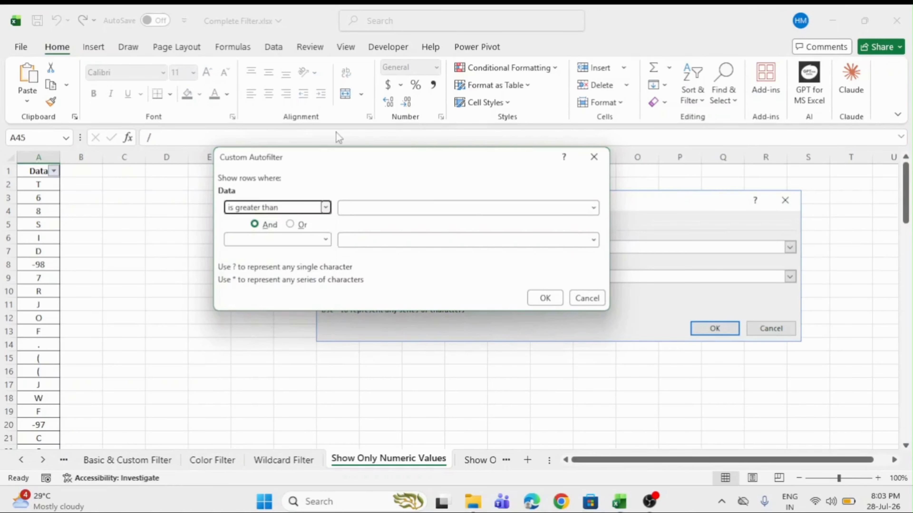
left_click_drag(338, 154, 170, 190)
left_click(204, 243)
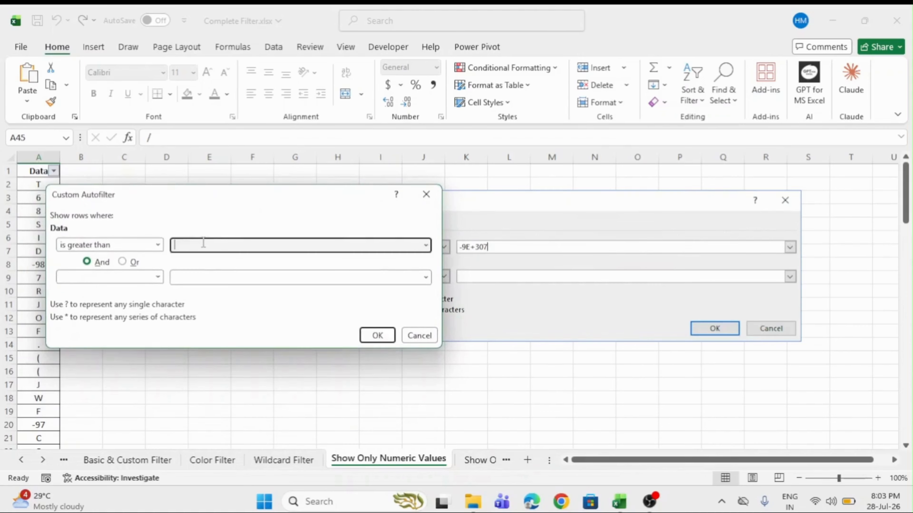
type("-9E+307")
Review the operator and value of the -9E+307 condition, and apply the custom filter to the Data column.
left_click_drag(188, 202, 206, 201)
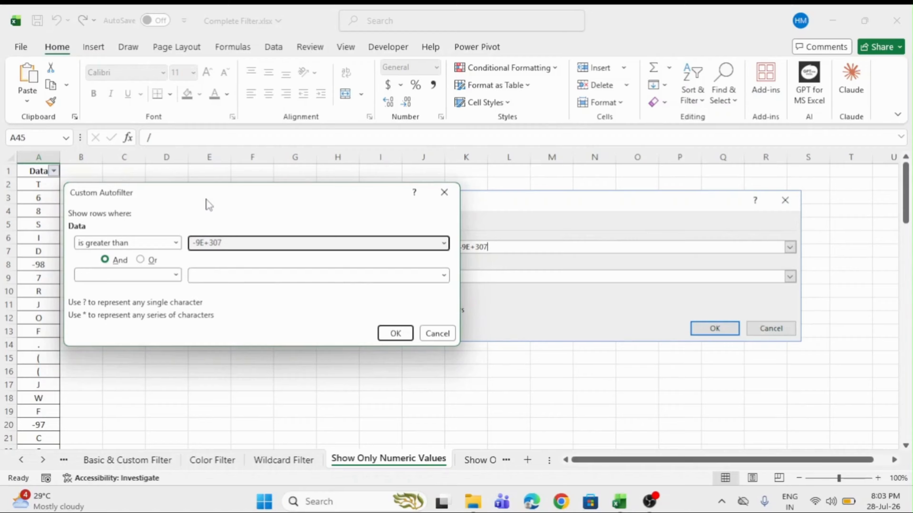
left_click(200, 247)
left_click(202, 246)
left_click_drag(209, 243, 229, 244)
left_click(176, 243)
left_click(176, 244)
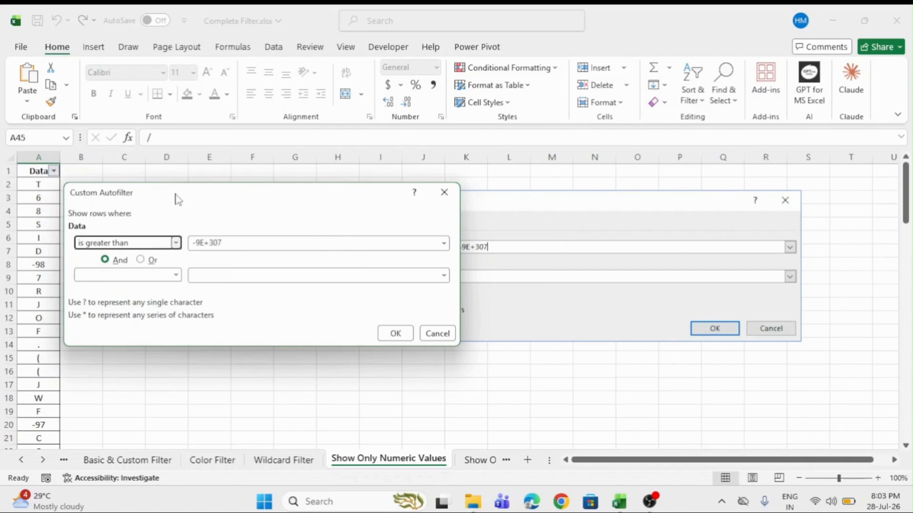
left_click_drag(177, 198, 212, 195)
left_click(267, 242)
left_click_drag(226, 242, 257, 245)
left_click(261, 244)
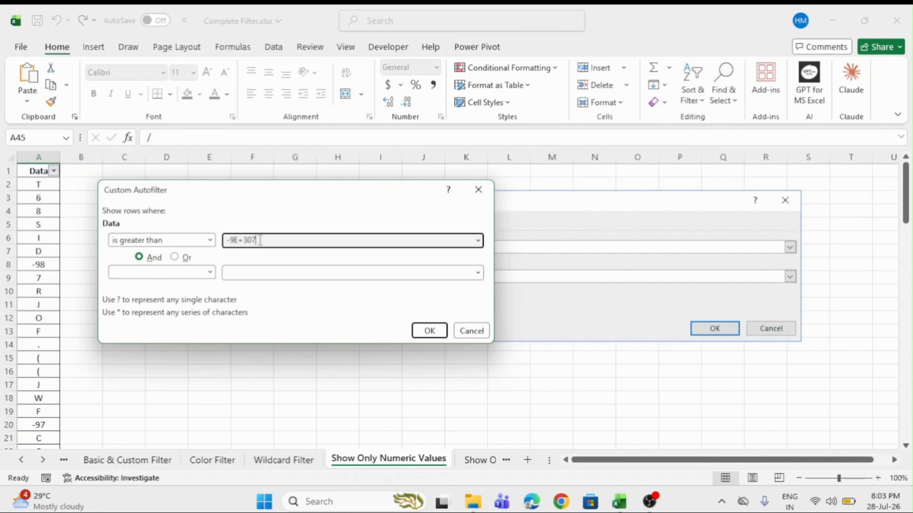
left_click(430, 331)
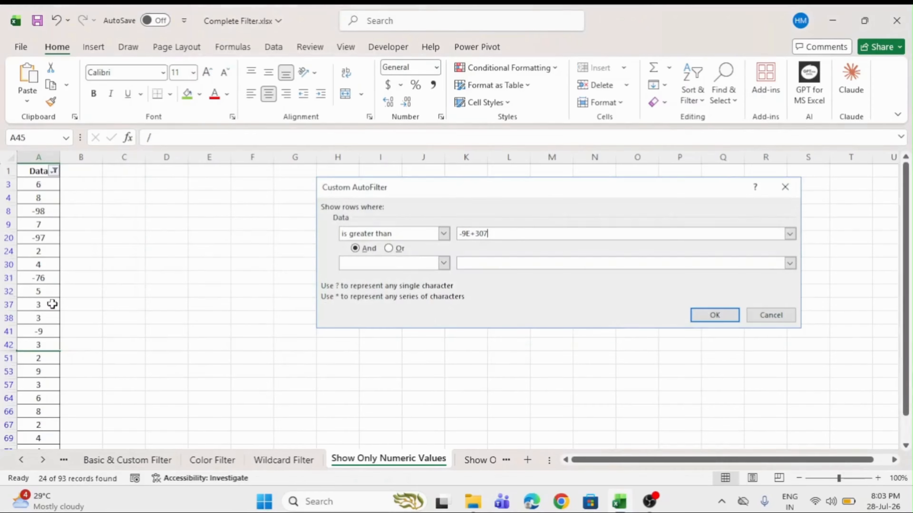
Look through the filtered numeric rows and switch to the Show Only Text Values sheet.
scroll(52, 304, "down", 6)
scroll(52, 304, "up", 6)
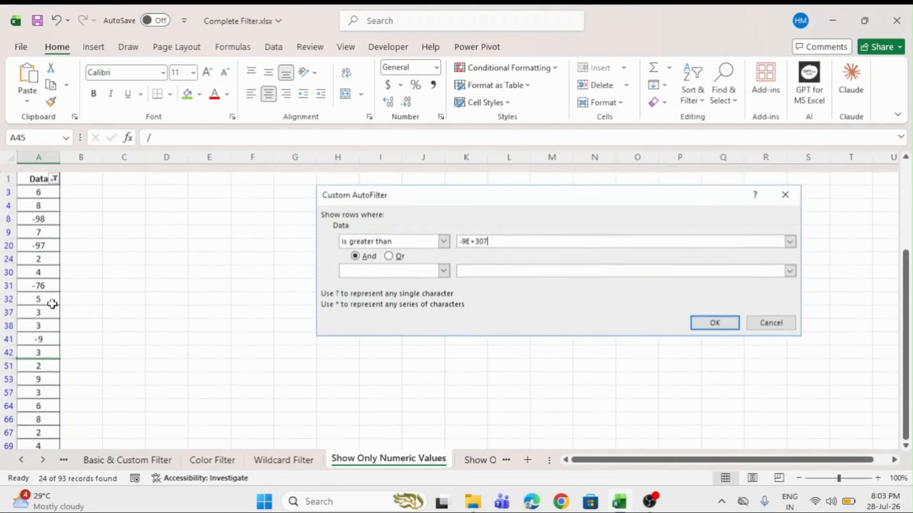
left_click(480, 461)
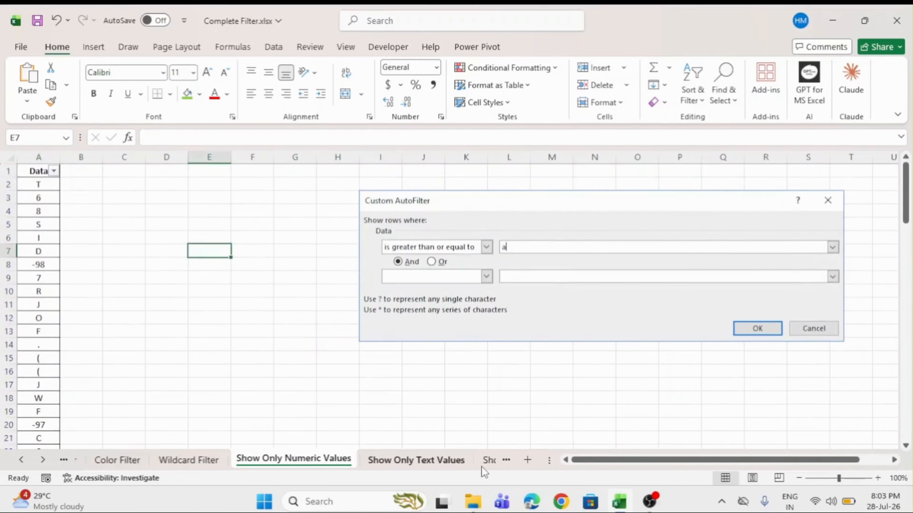
Filter the Data column on the Show Only Text Values sheet with the custom condition is greater than or equal to a.
left_click(39, 172)
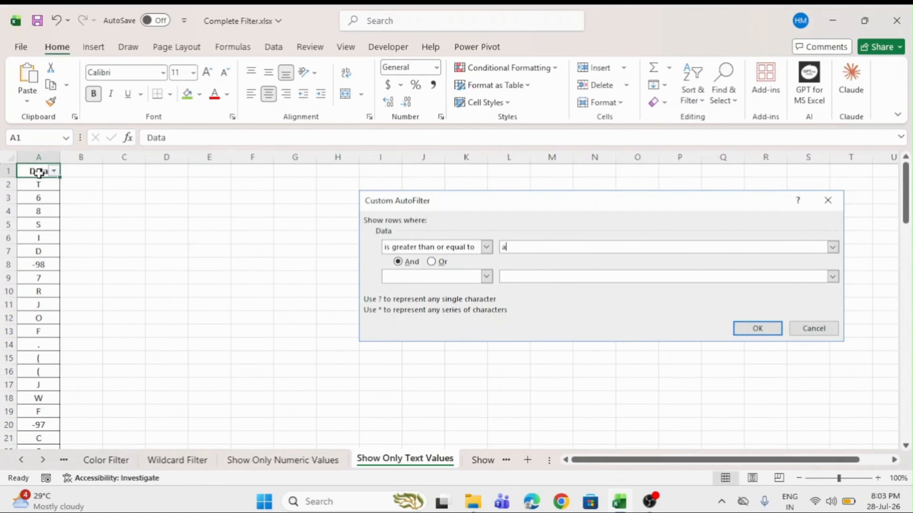
left_click(53, 171)
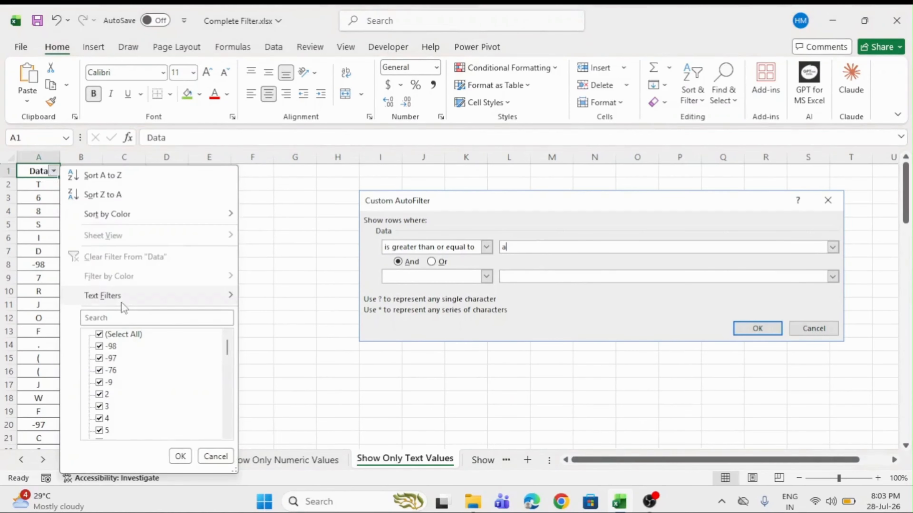
mouse_move(122, 302)
left_click(267, 418)
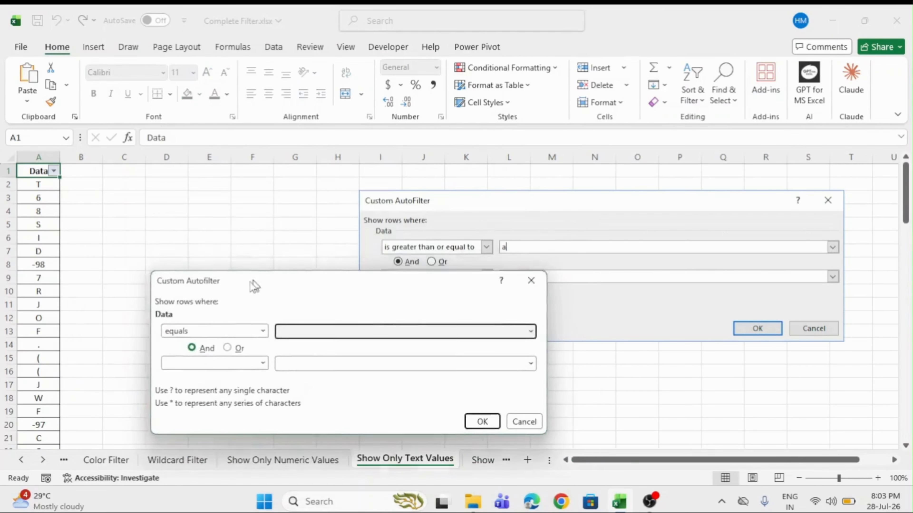
left_click_drag(254, 286, 195, 191)
left_click(166, 241)
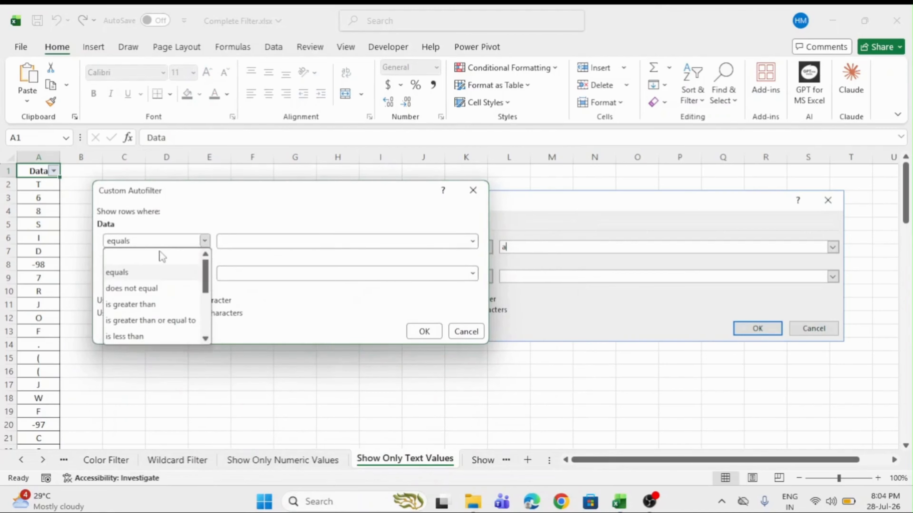
left_click(141, 320)
left_click(241, 241)
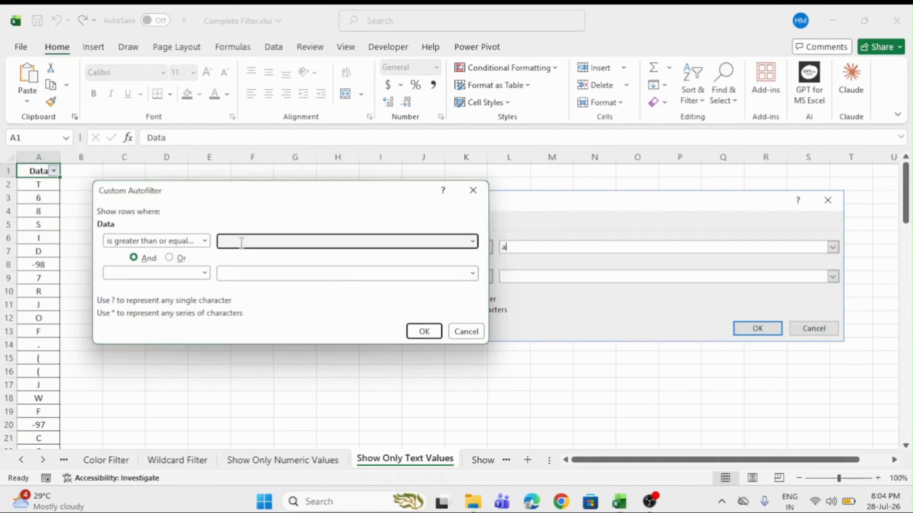
type("a")
left_click(424, 331)
scroll(83, 228, "down", 10)
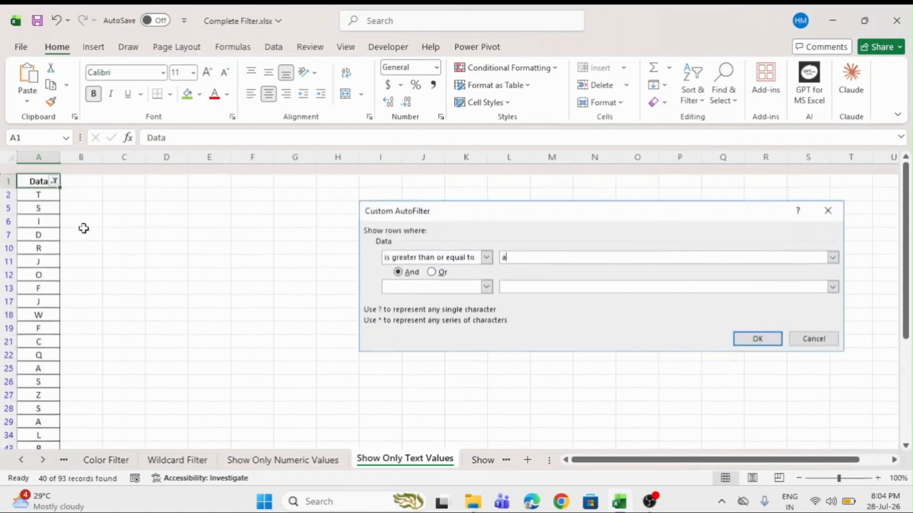
scroll(83, 229, "up", 3)
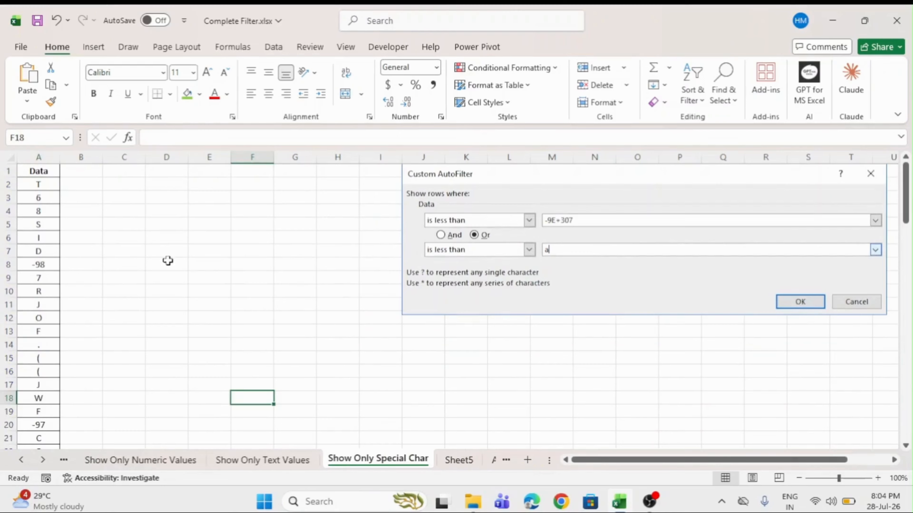
Start a custom filter on the Show Only Special Char sheet's Data column with the first condition is less than -9E+307.
left_click(49, 174)
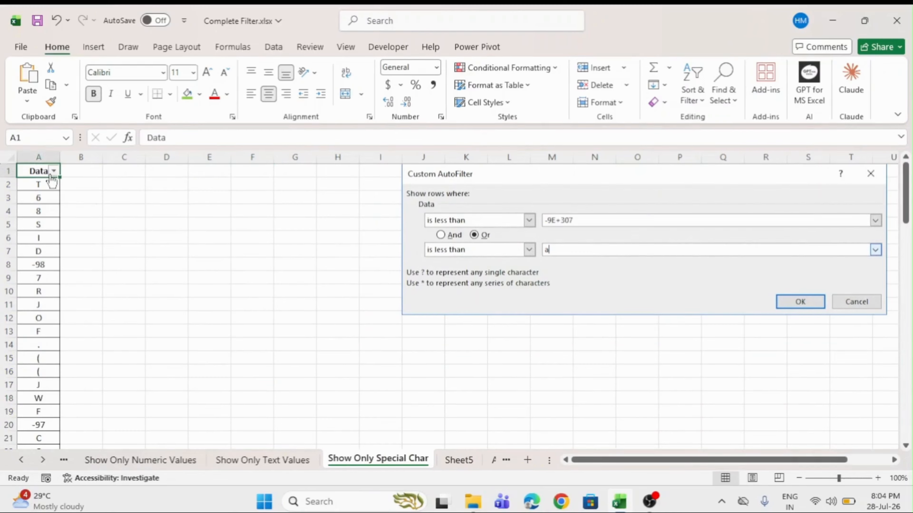
left_click(53, 171)
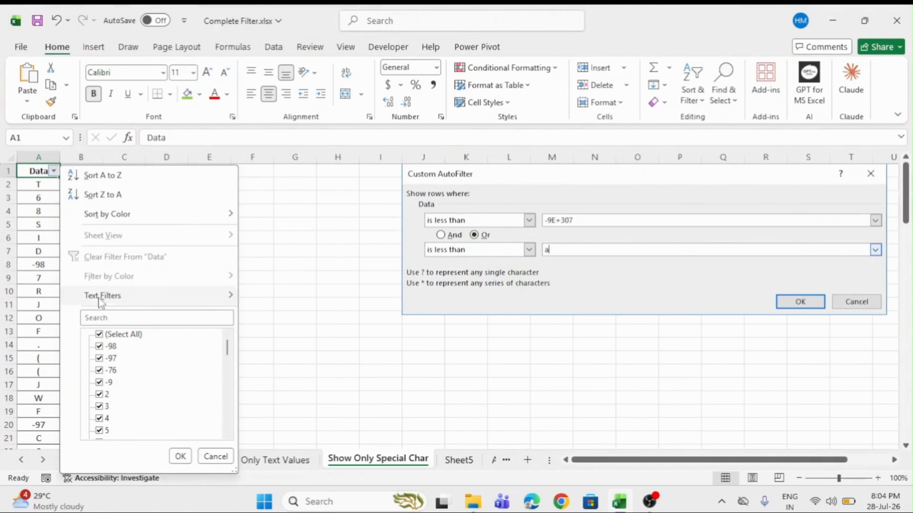
mouse_move(104, 295)
left_click(273, 419)
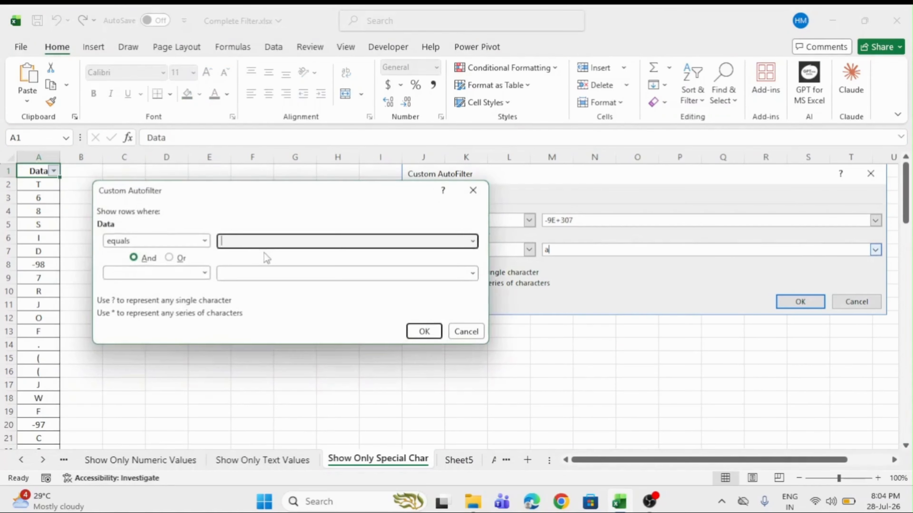
left_click(204, 241)
left_click(143, 335)
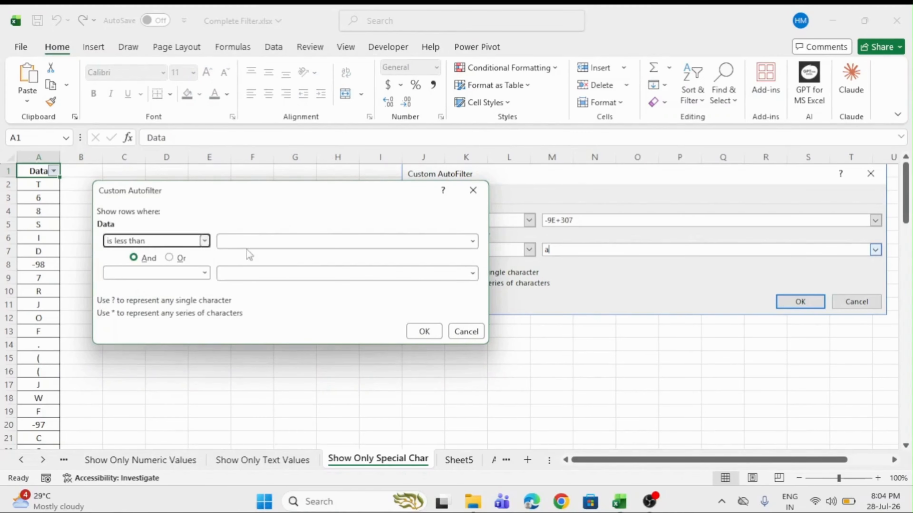
left_click(262, 241)
type("-")
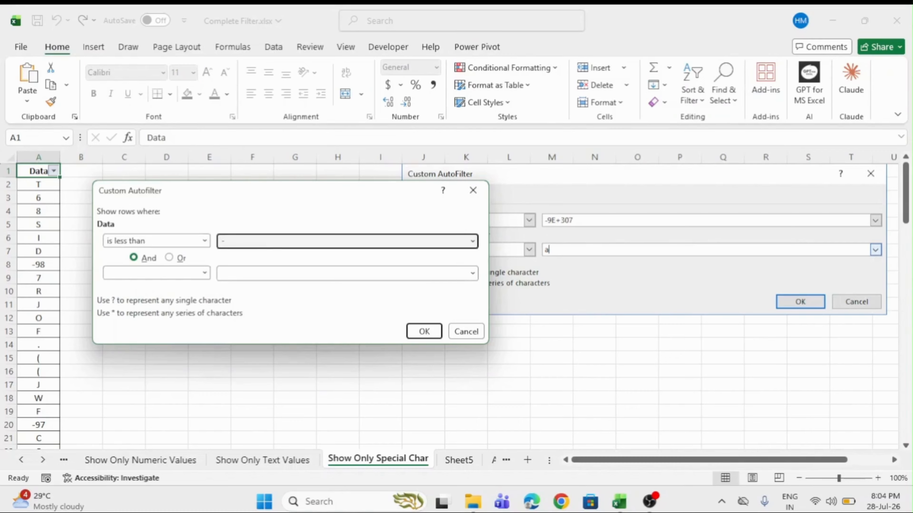
type("9E+307")
Add a second condition to the custom filter, is less than a, joined to the first with Or.
left_click(192, 273)
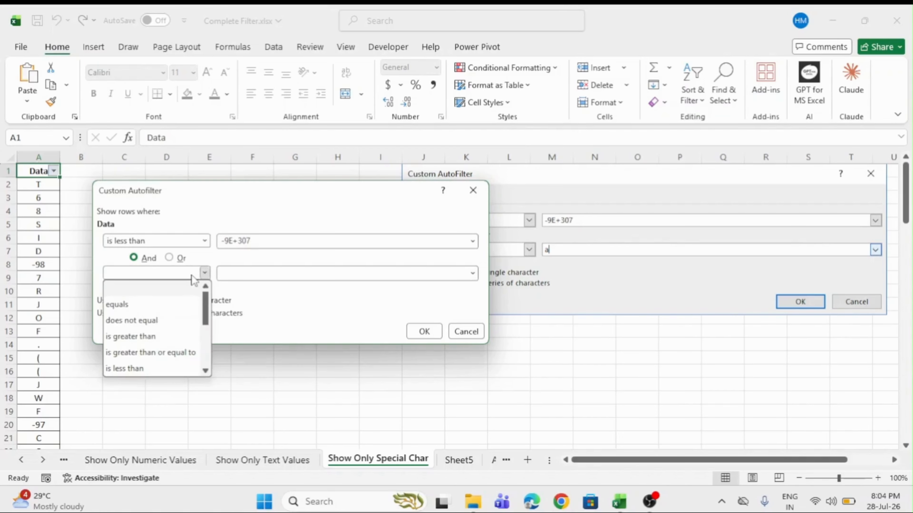
left_click(147, 366)
left_click(169, 257)
left_click(244, 273)
type("a")
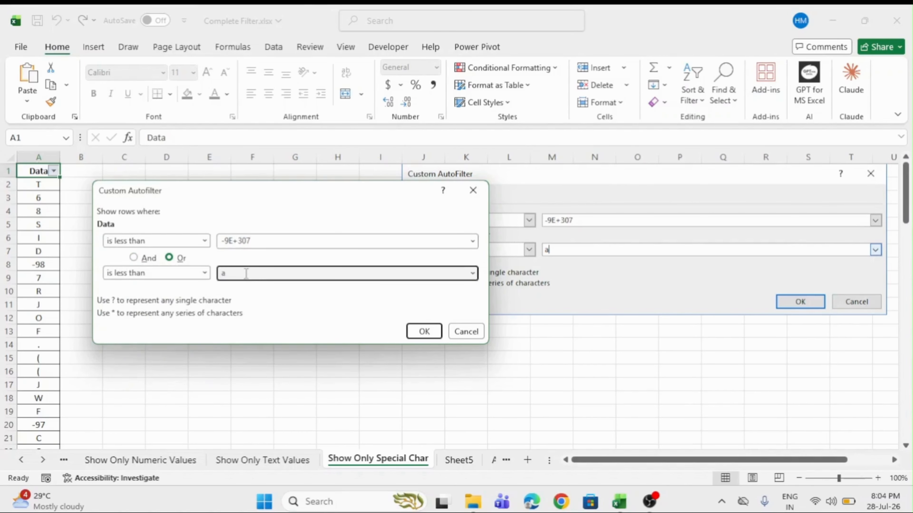
Review the operator and value of the first condition, and re-enter a as the second condition's value.
left_click(205, 240)
left_click(207, 240)
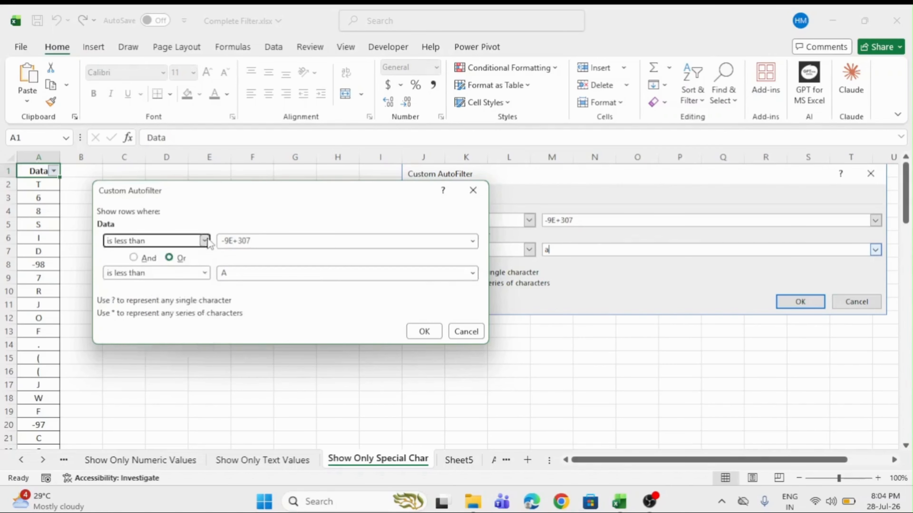
left_click_drag(238, 244, 259, 252)
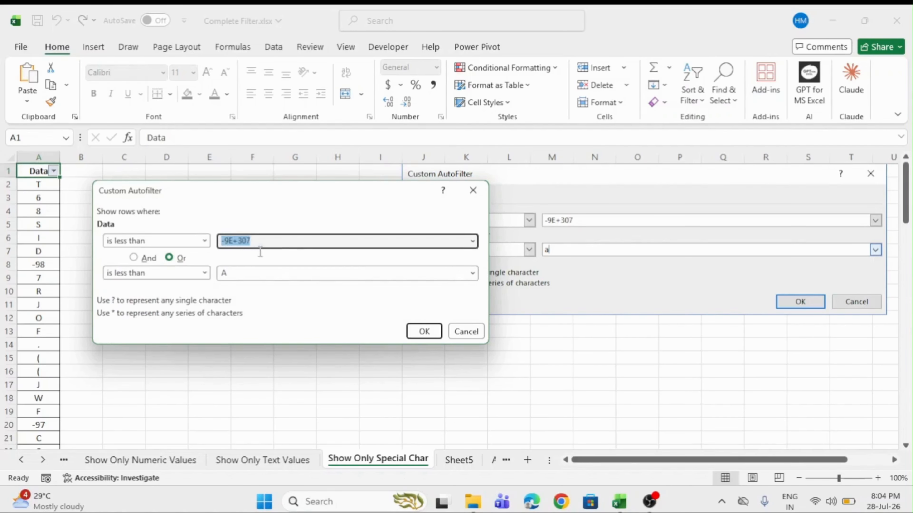
left_click(238, 273)
key("BackSpace")
type("a")
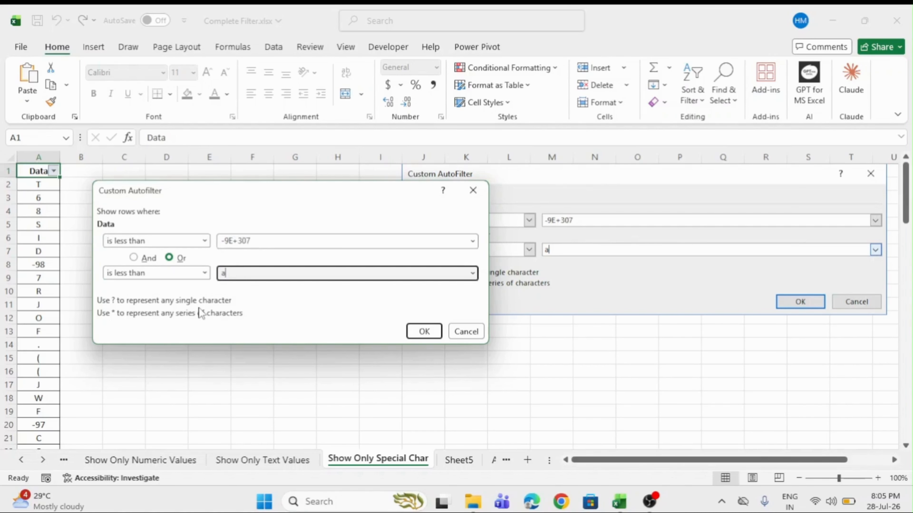
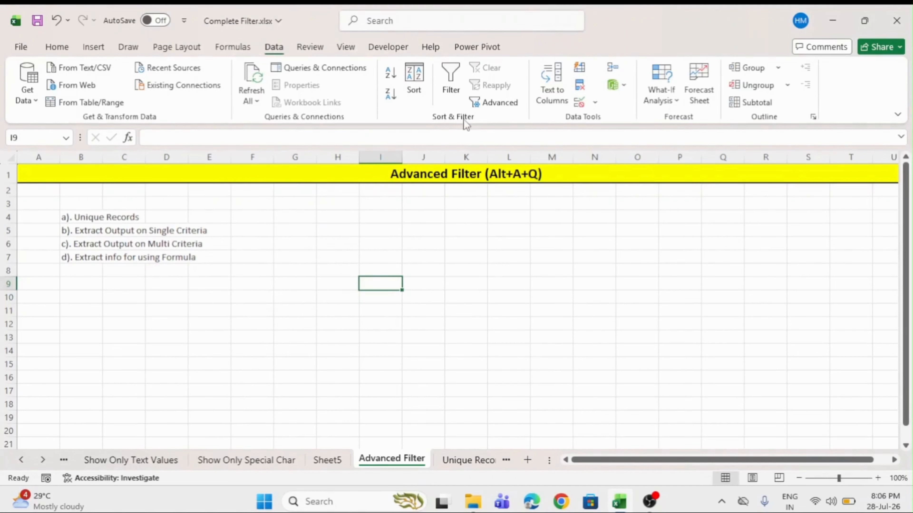
Look at the options in the Advanced Filter dialog and close it without filtering.
left_click(503, 102)
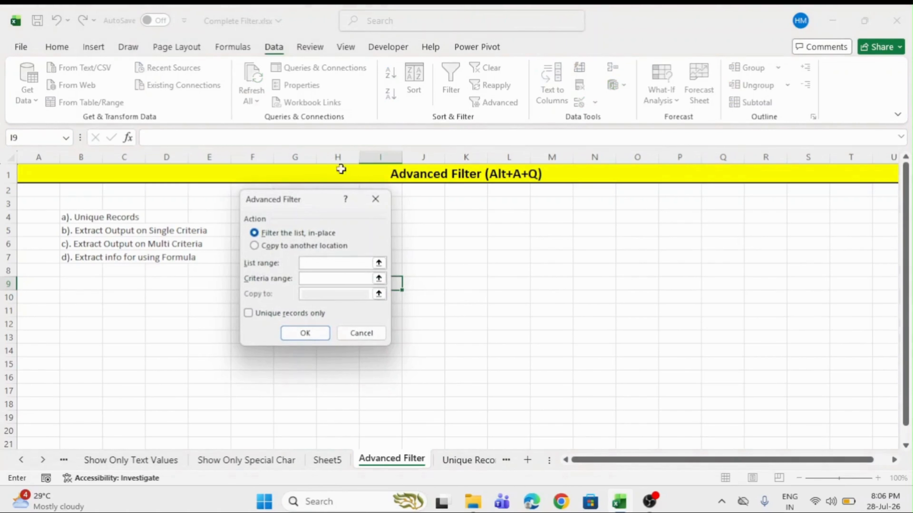
left_click_drag(308, 205, 327, 134)
left_click(395, 131)
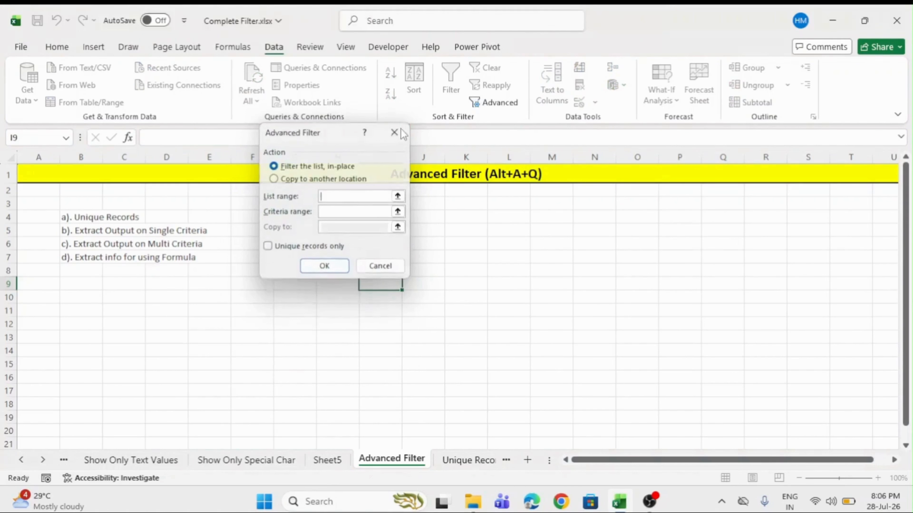
left_click(58, 47)
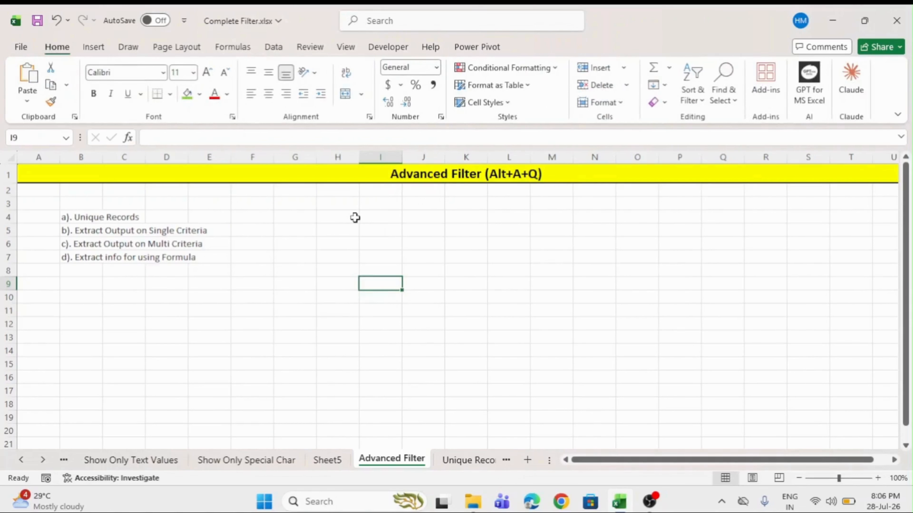
Switch to the Unique Records sheet and examine the Region, Product and Grand_Total data and the empty area in column F.
left_click(460, 462)
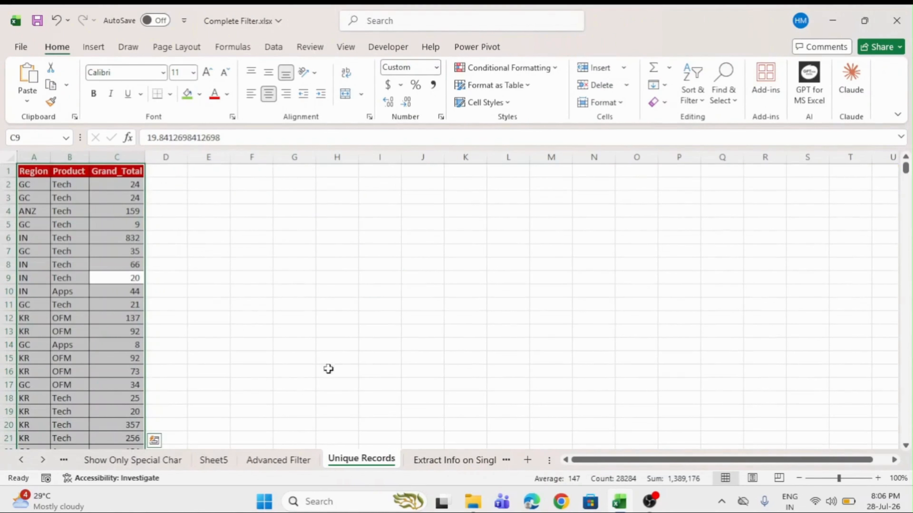
left_click(178, 184)
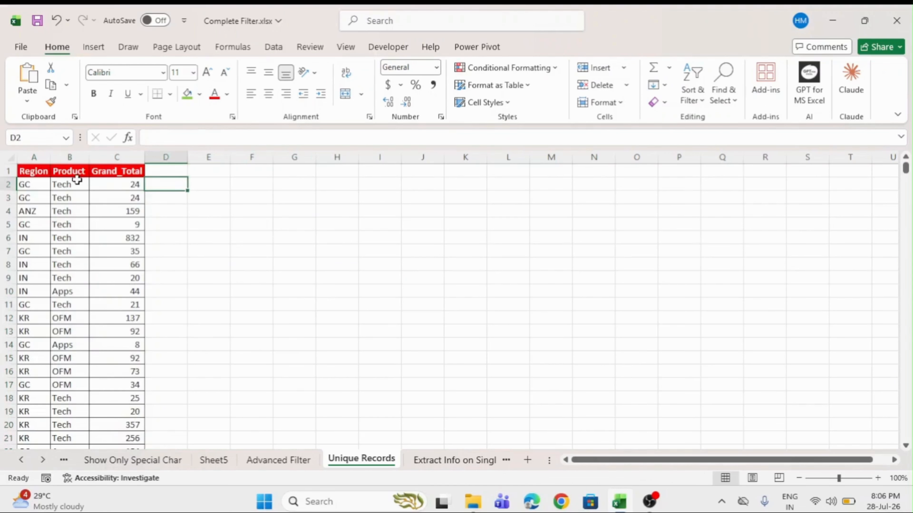
left_click_drag(32, 172, 110, 435)
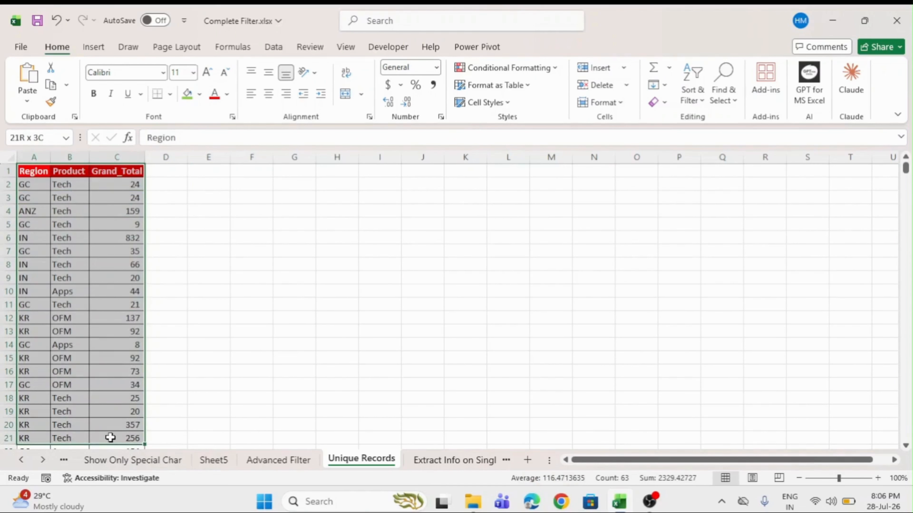
left_click(73, 175)
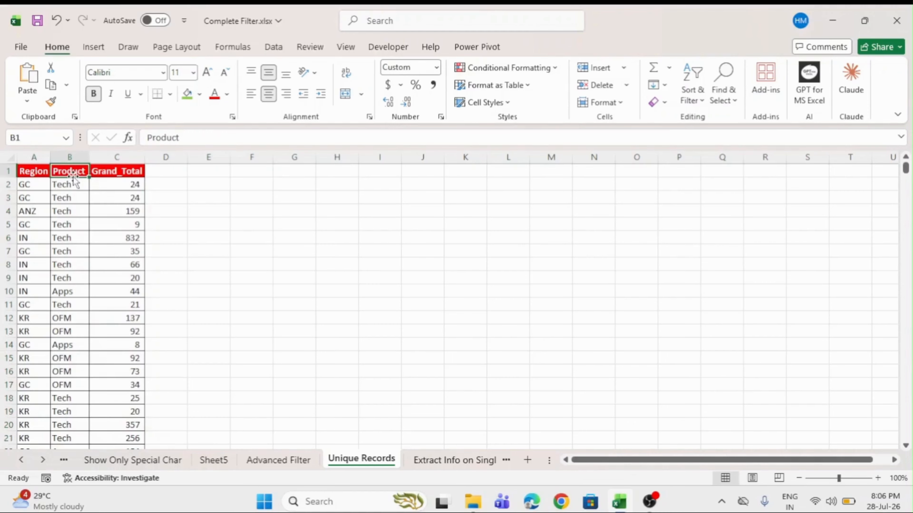
left_click_drag(28, 171, 22, 456)
left_click(25, 239)
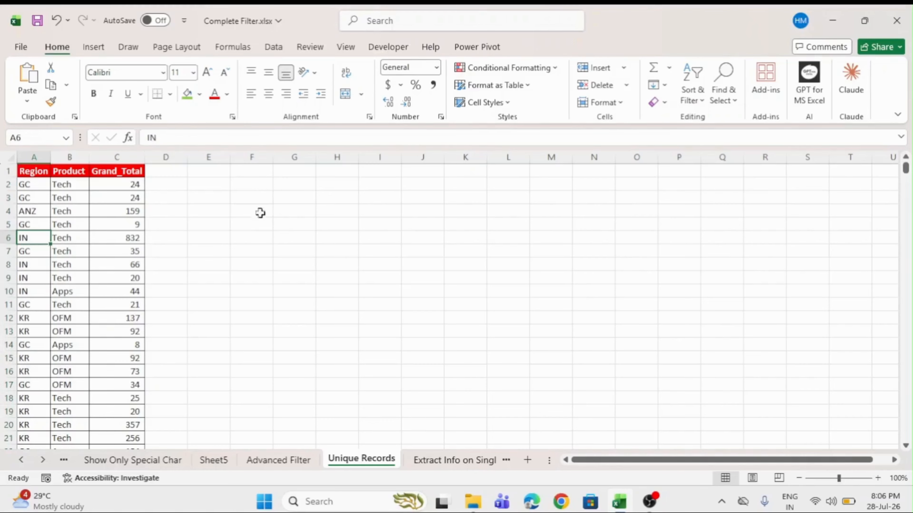
left_click(241, 211)
left_click_drag(259, 189, 261, 264)
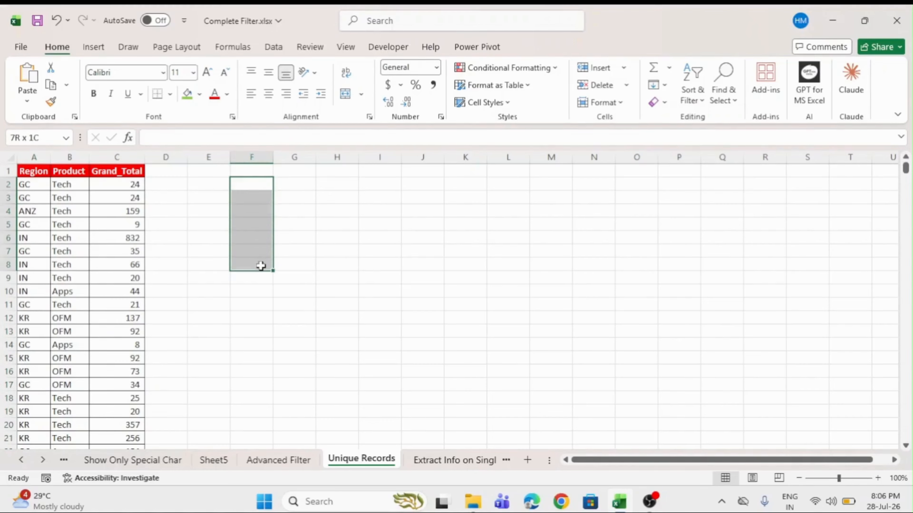
left_click(199, 237)
Start an Advanced Filter on the Unique Records sheet that copies to another location, with cell J2 as the destination.
key("alt+a")
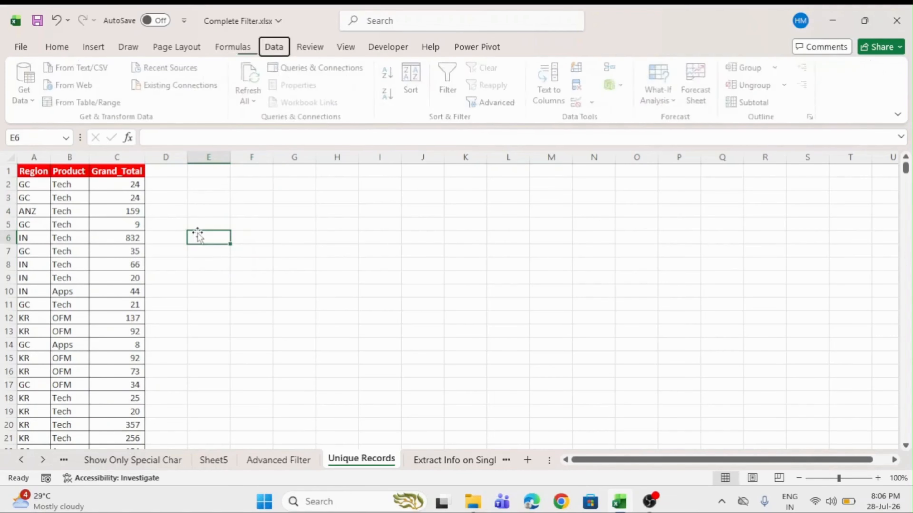
key("q")
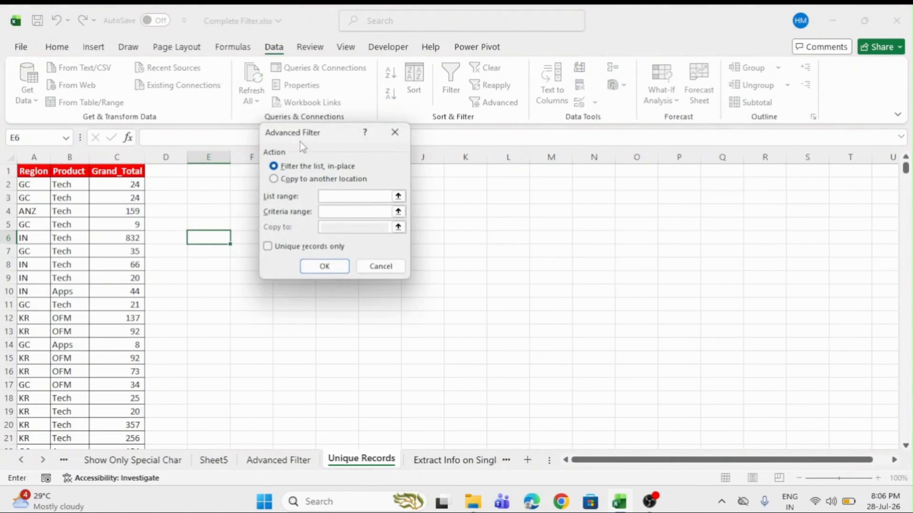
left_click_drag(301, 140, 270, 139)
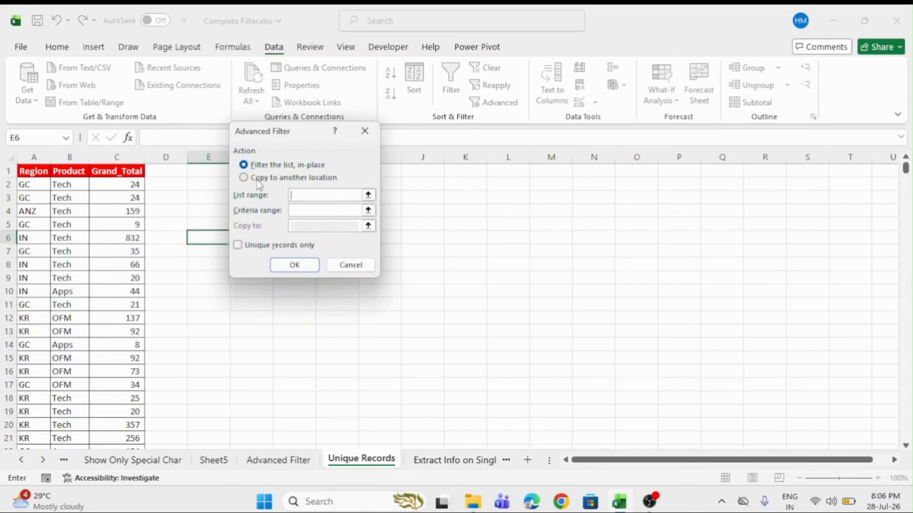
left_click(267, 167)
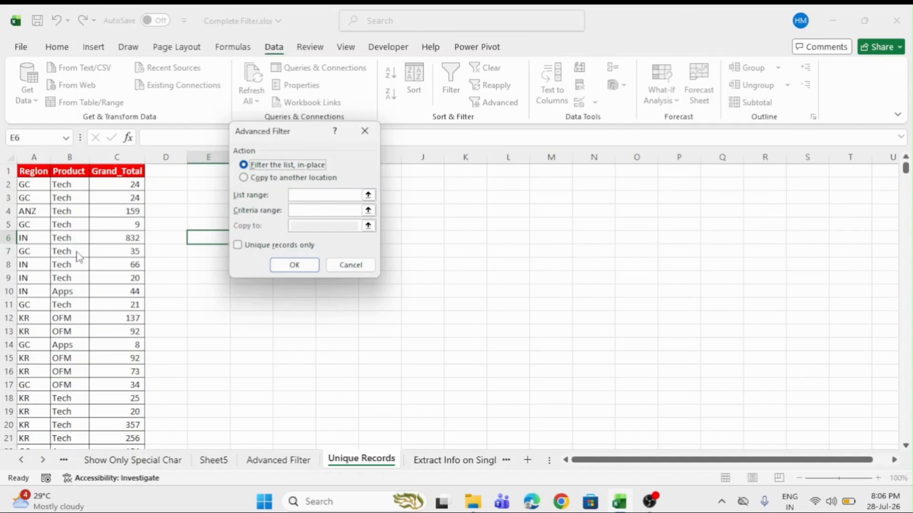
left_click(254, 179)
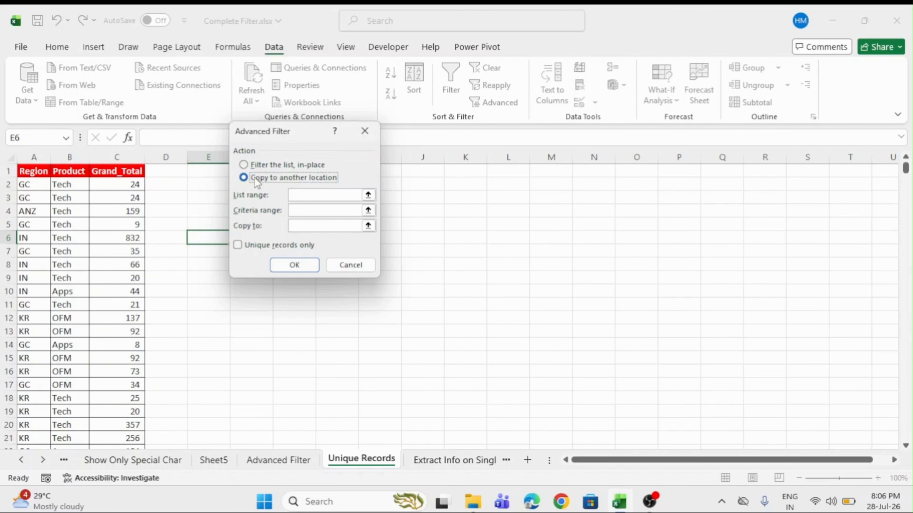
left_click(300, 225)
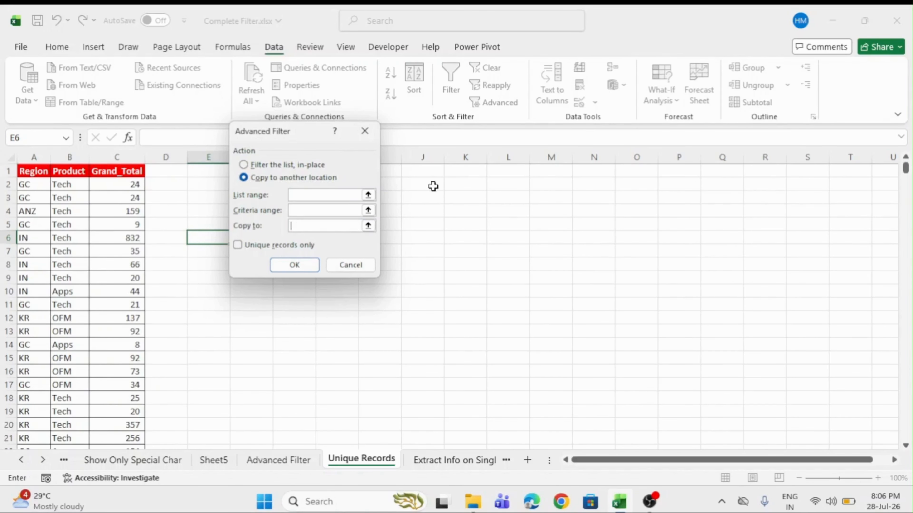
left_click(433, 185)
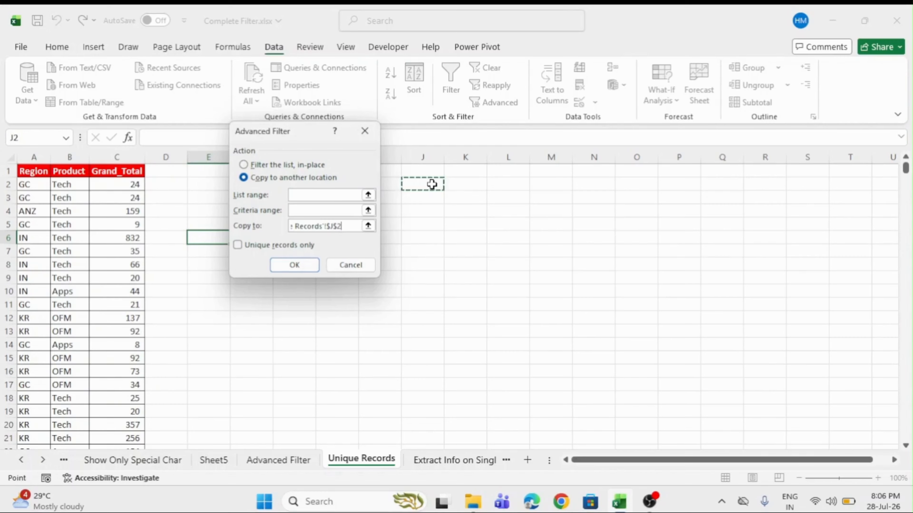
Set the filter's list range to the whole Region column, A1:A9428.
left_click(303, 195)
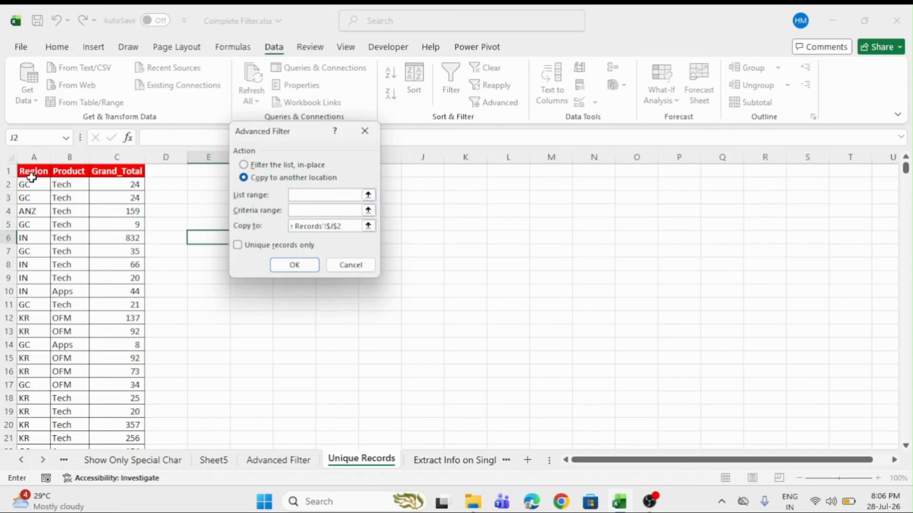
left_click(32, 174)
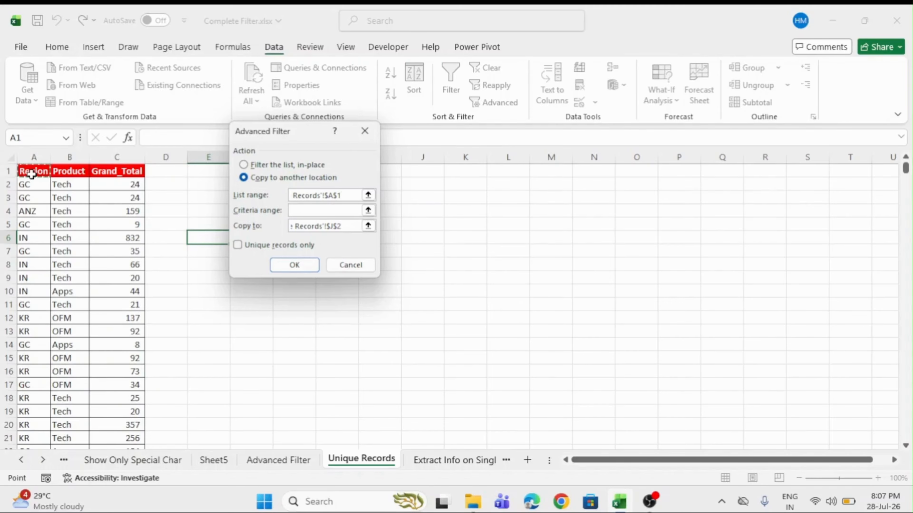
key("ctrl+shift+Down")
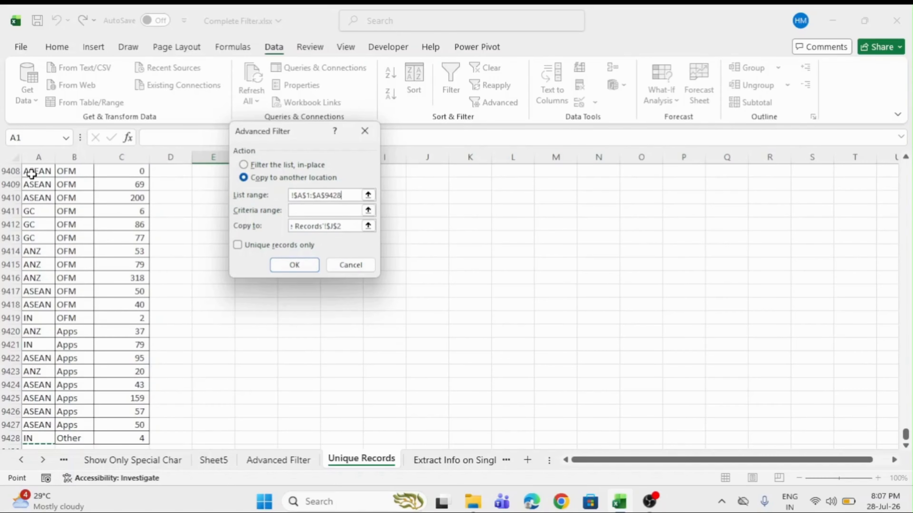
key("ctrl+BackSpace")
left_click(32, 174)
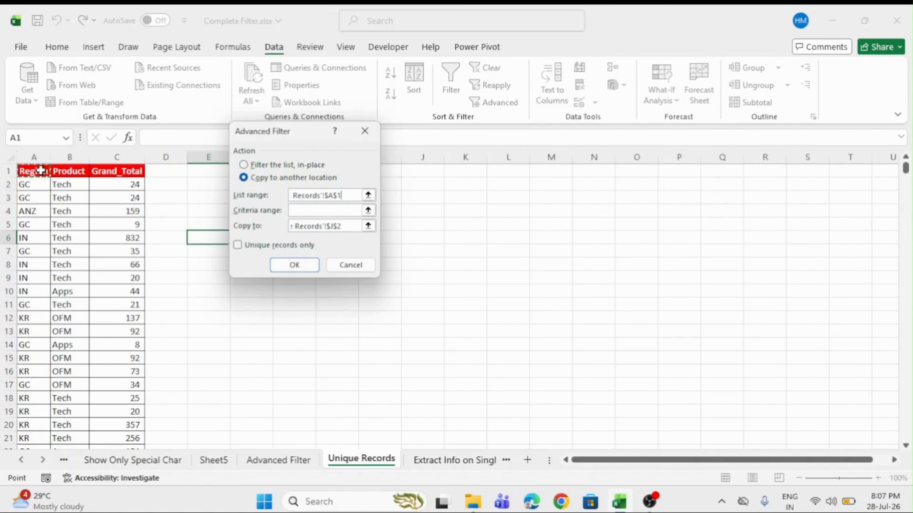
key("ctrl+shift+Down")
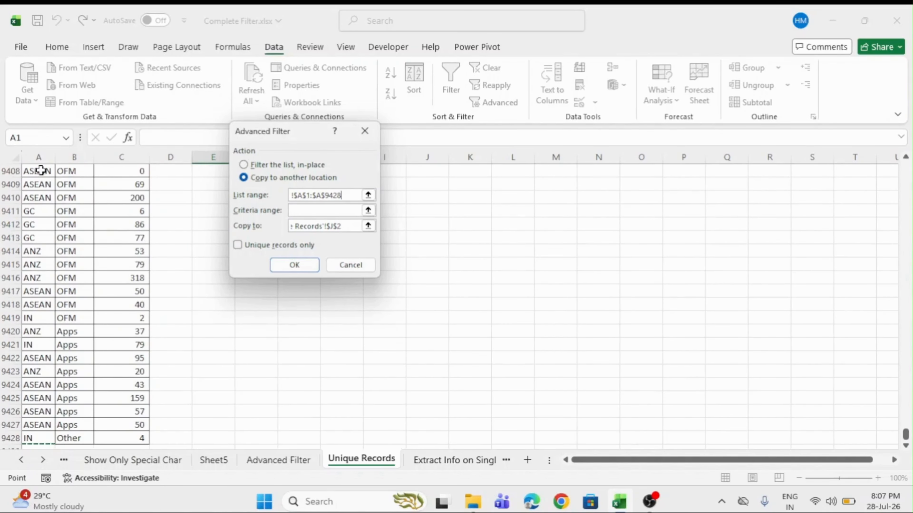
key("ctrl+BackSpace")
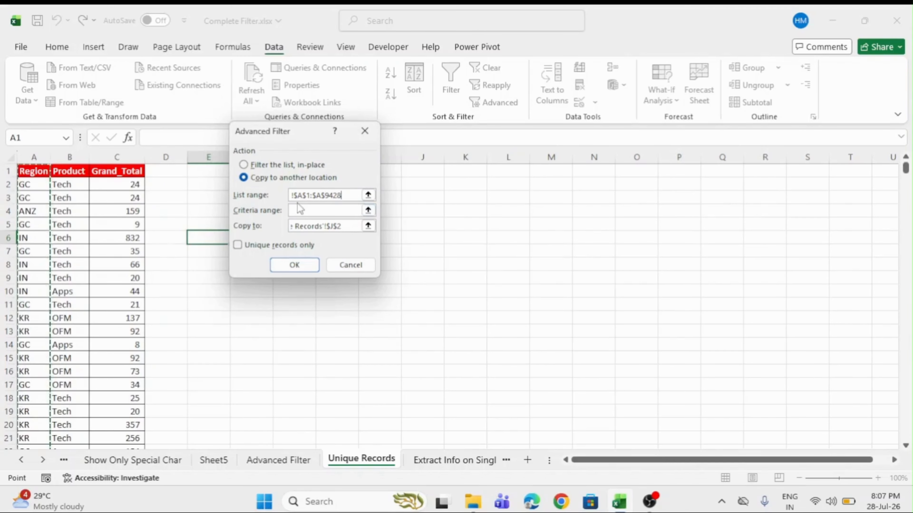
Restrict the filter to unique records only, run it, and review the extracted Region list.
left_click(238, 246)
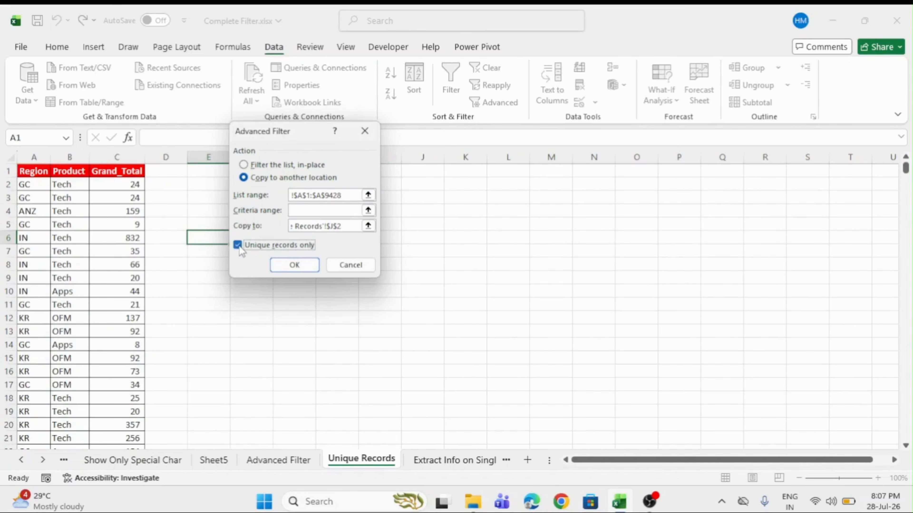
left_click(285, 264)
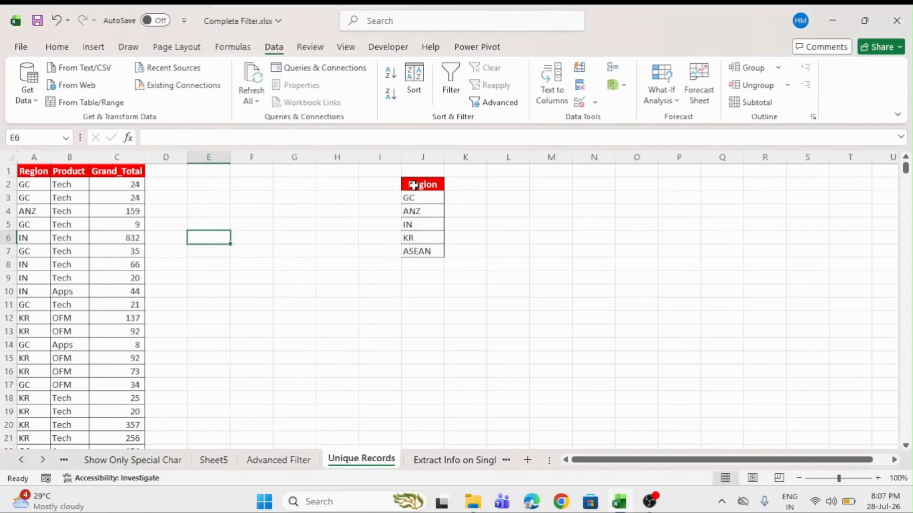
left_click_drag(413, 185, 418, 250)
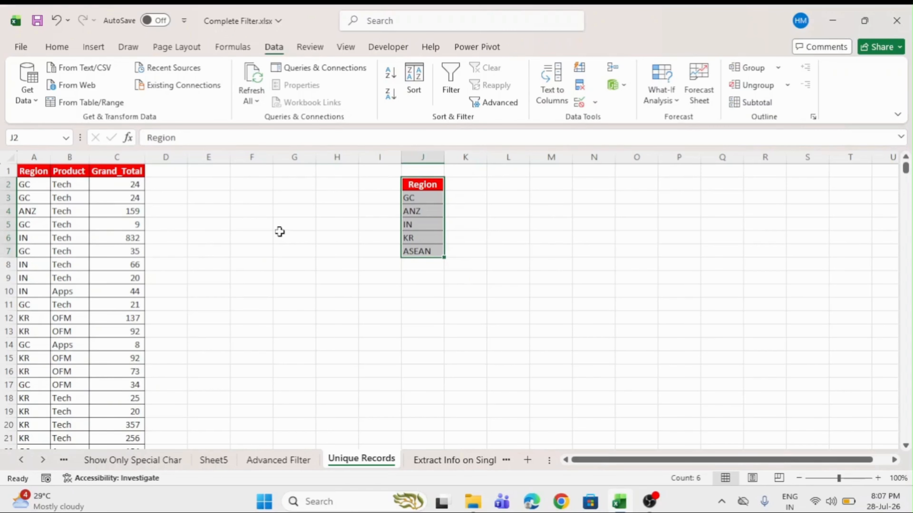
left_click_drag(428, 184, 430, 251)
left_click(263, 219)
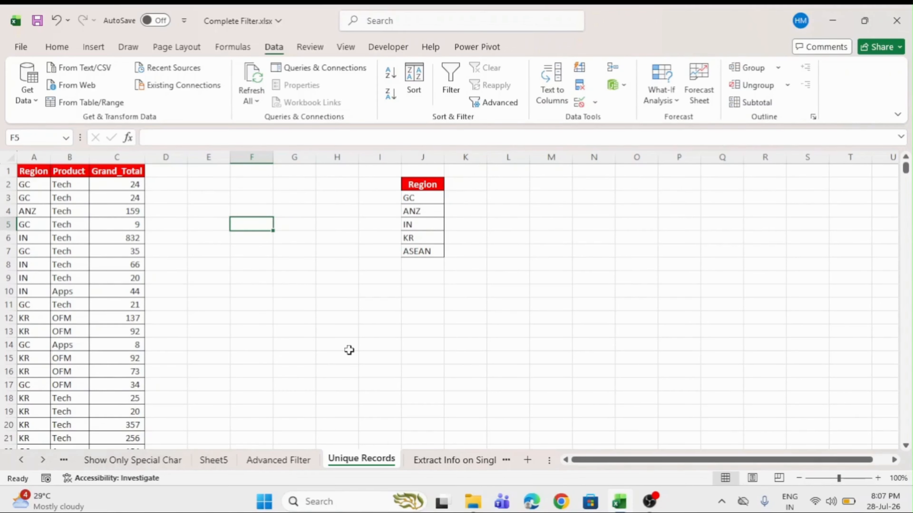
Switch to the Extract Info on Single Ctr sheet and examine the Region and Product criteria at the top of columns F and G.
left_click(483, 461)
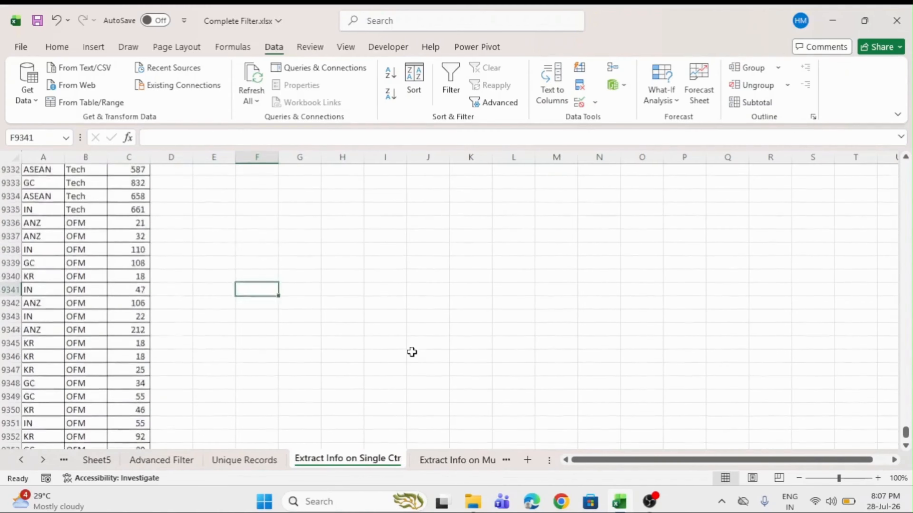
scroll(412, 352, "up", 20)
left_click(409, 356)
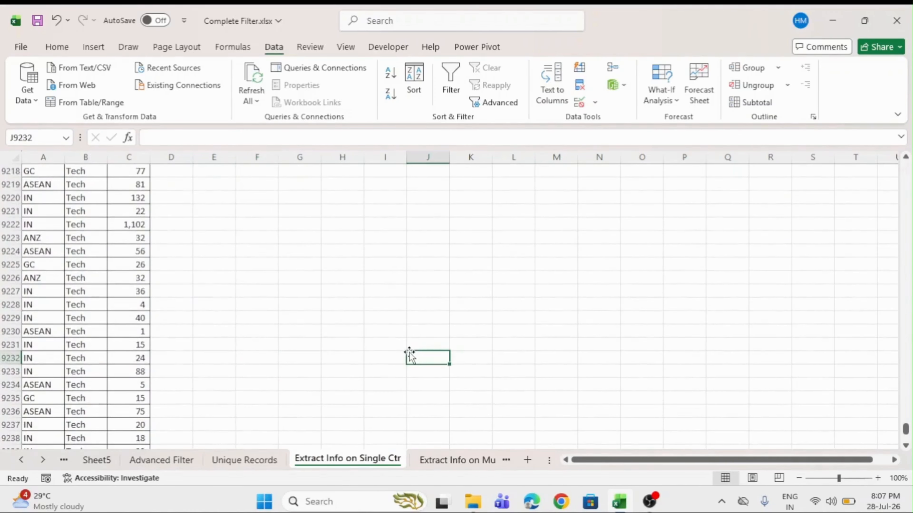
key("ctrl+Up")
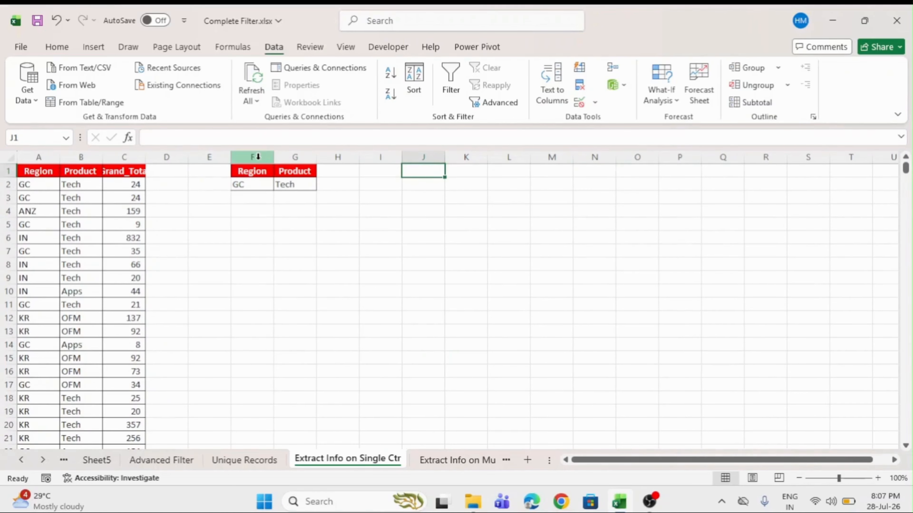
left_click(255, 181)
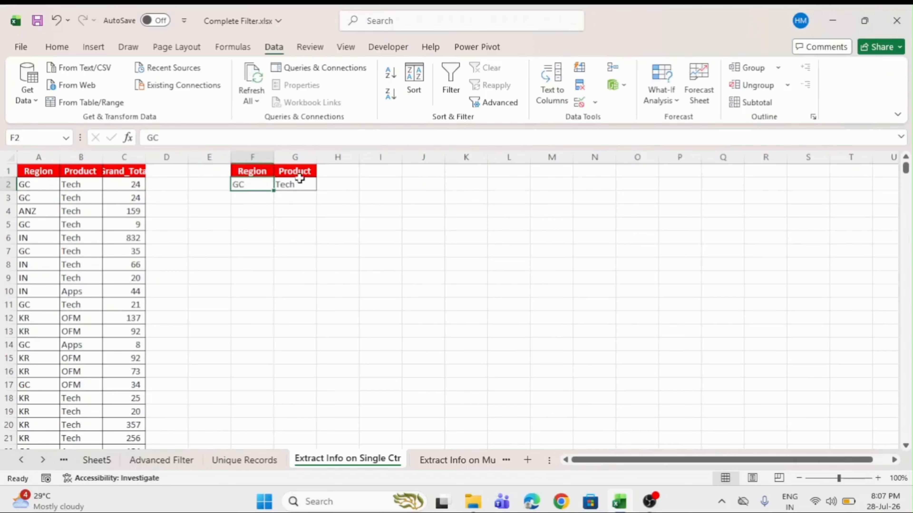
left_click_drag(297, 172, 299, 182)
left_click(240, 198)
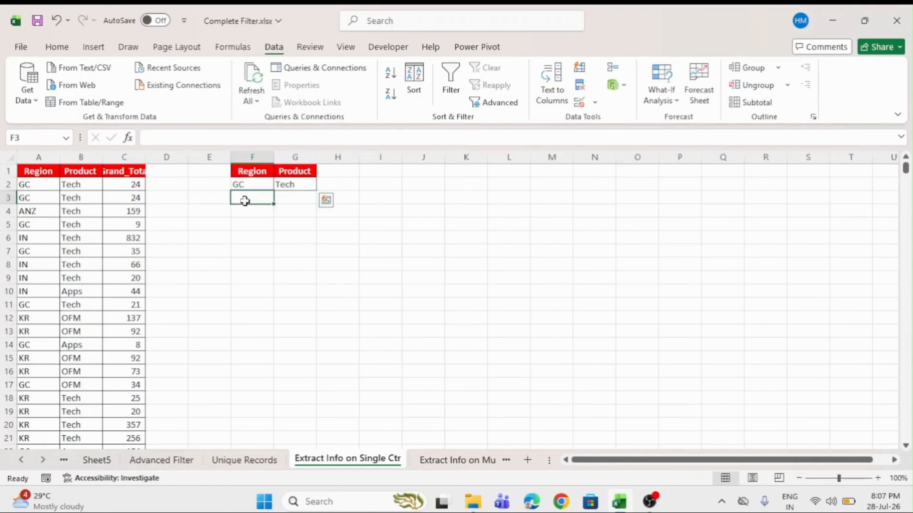
left_click(259, 227)
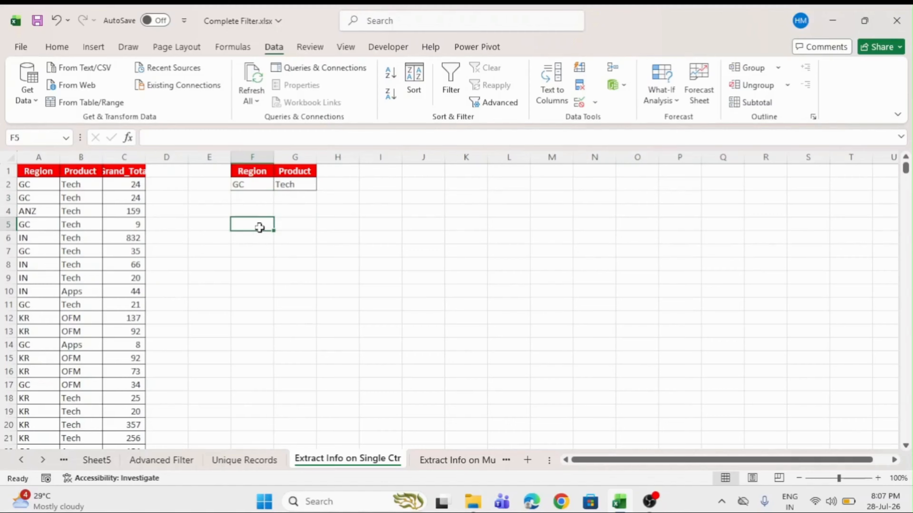
Start an Advanced Filter on this sheet that copies to another location, with cell K2 as the destination.
key("alt+a")
key("q")
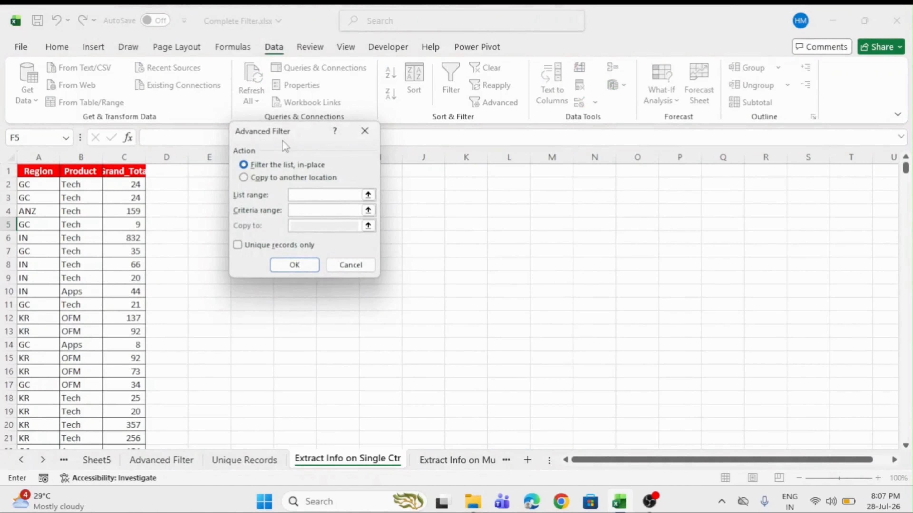
left_click_drag(287, 139, 289, 179)
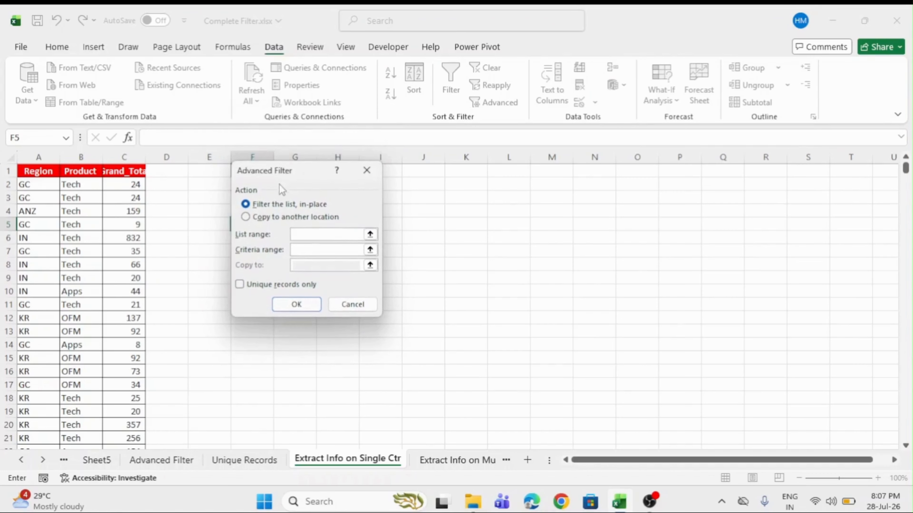
left_click(258, 218)
left_click(312, 266)
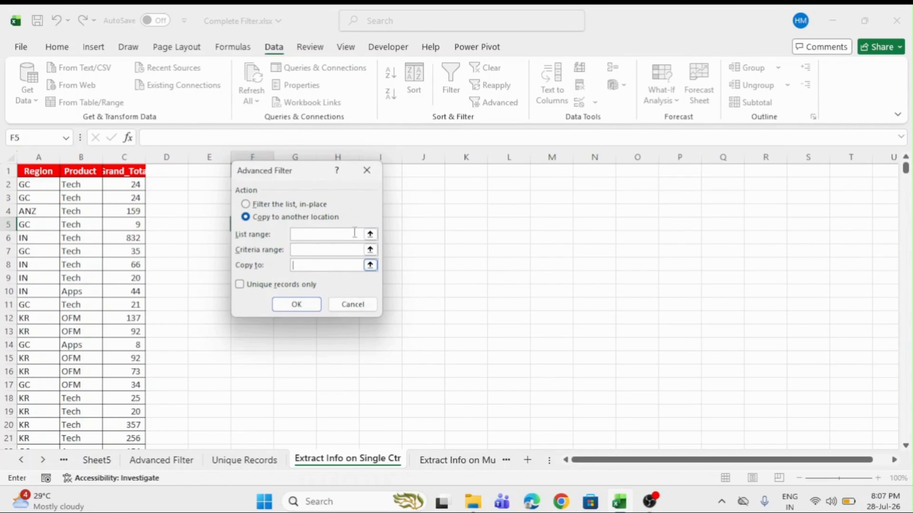
left_click(474, 185)
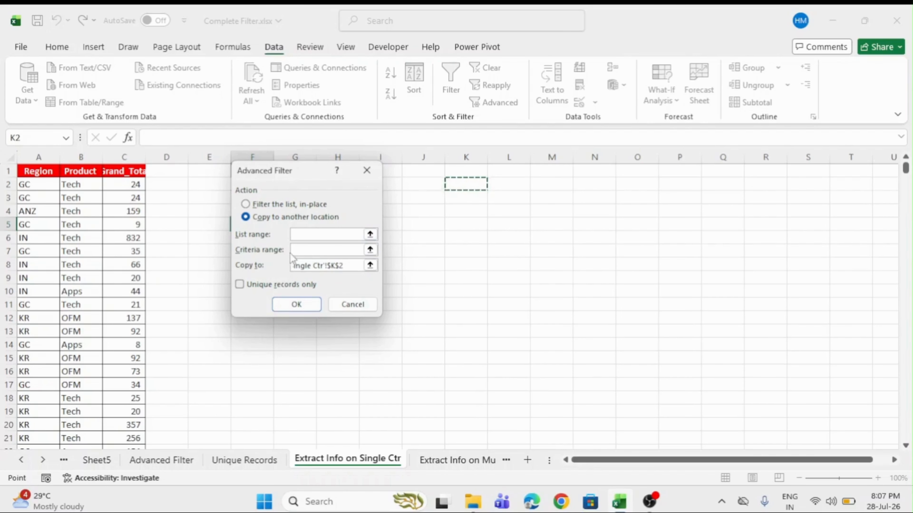
Set the list range to the full Region, Product and Grand_Total table, A1:C9428.
left_click(314, 236)
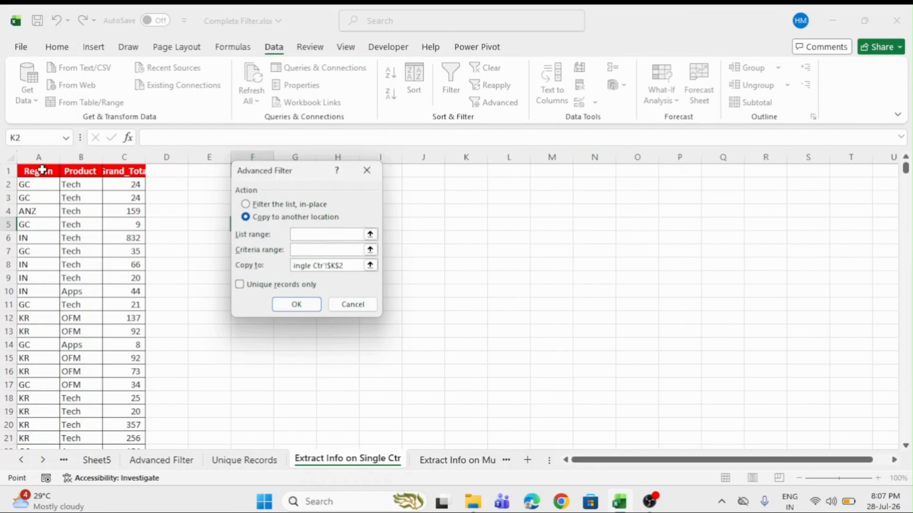
left_click_drag(41, 172, 120, 171)
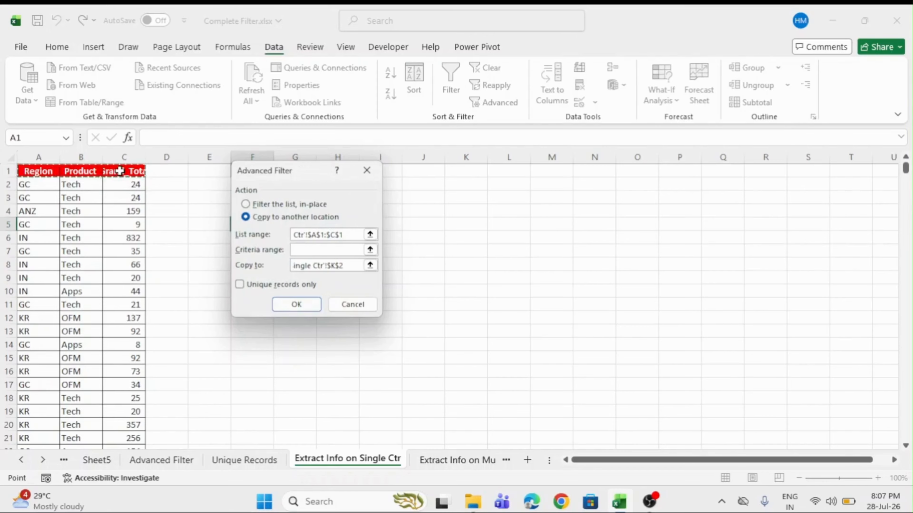
key("ctrl+shift+Down")
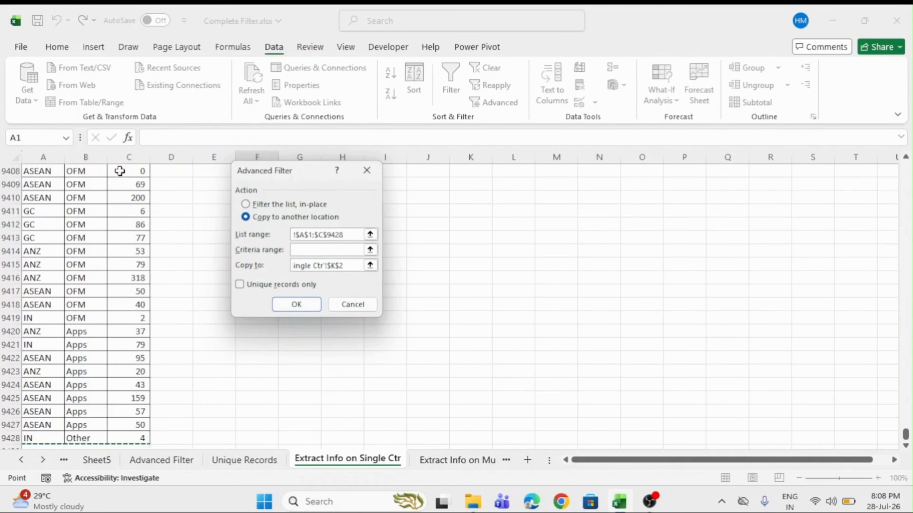
key("ctrl+BackSpace")
Set the criteria range to F1:G2, including the Region and Product headers, and run the filter.
left_click_drag(248, 172, 439, 191)
left_click(539, 268)
left_click_drag(255, 171, 285, 183)
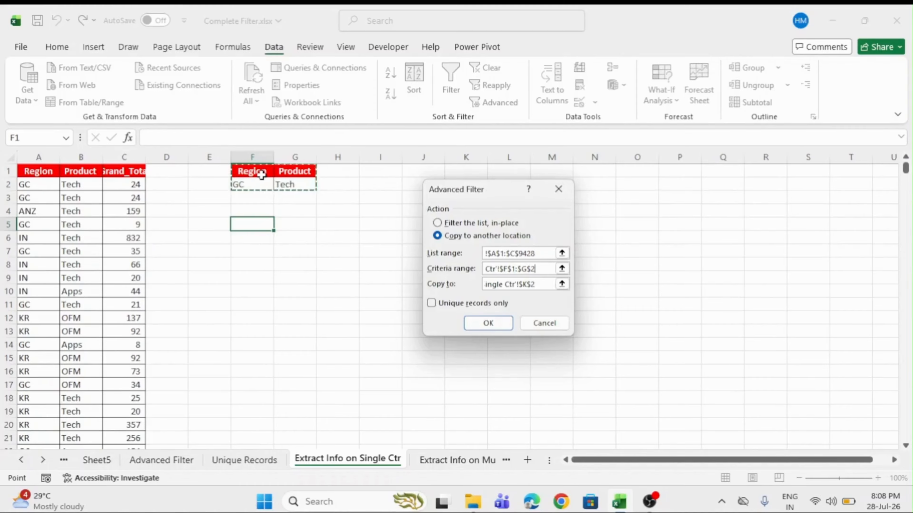
left_click(261, 175)
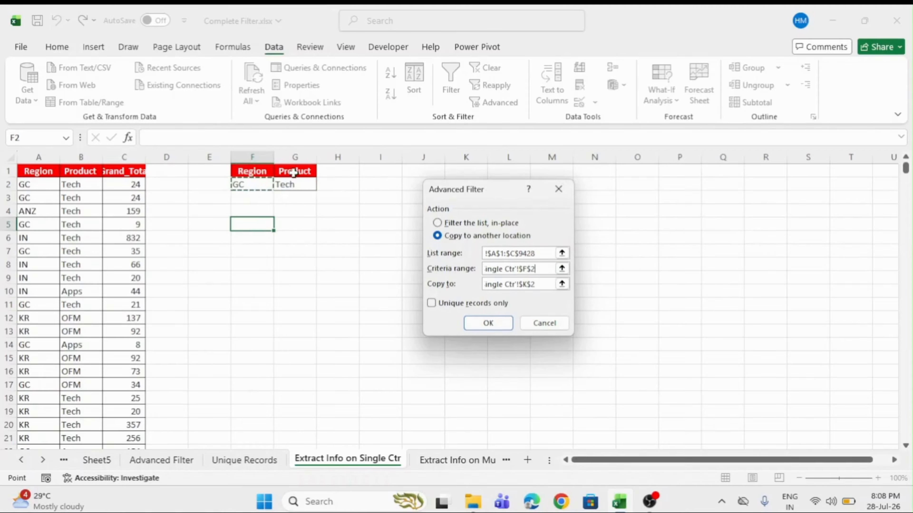
left_click(295, 184)
left_click_drag(259, 172, 282, 177)
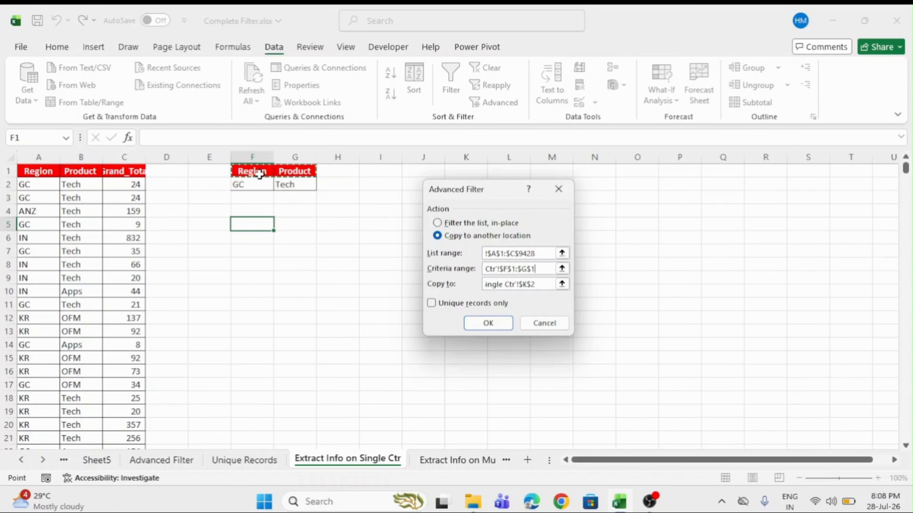
left_click_drag(259, 175, 294, 185)
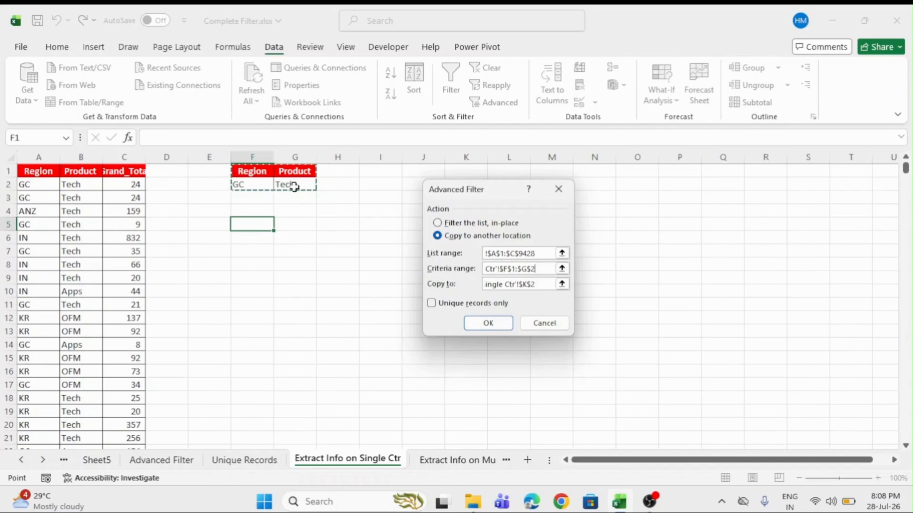
left_click(496, 327)
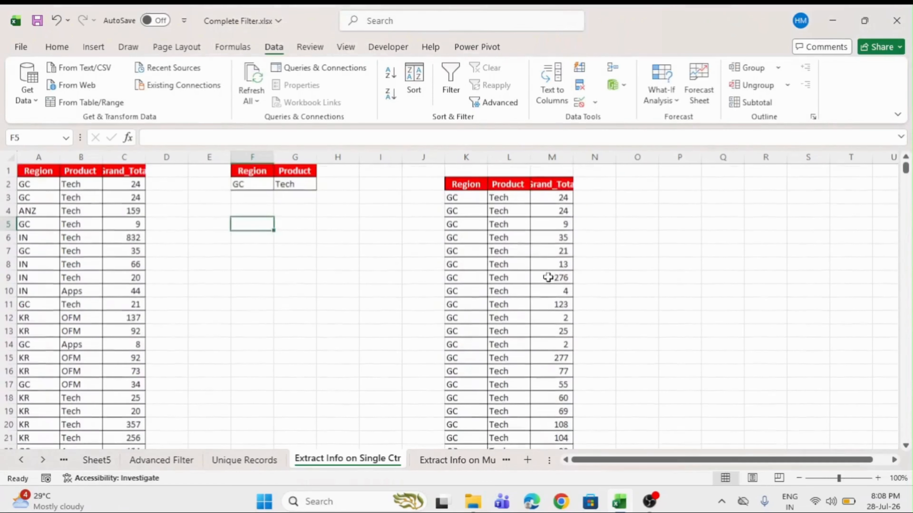
Review the extracted Region, Product and Grand_Total records in columns K to M.
left_click_drag(464, 184, 545, 426)
left_click(529, 367)
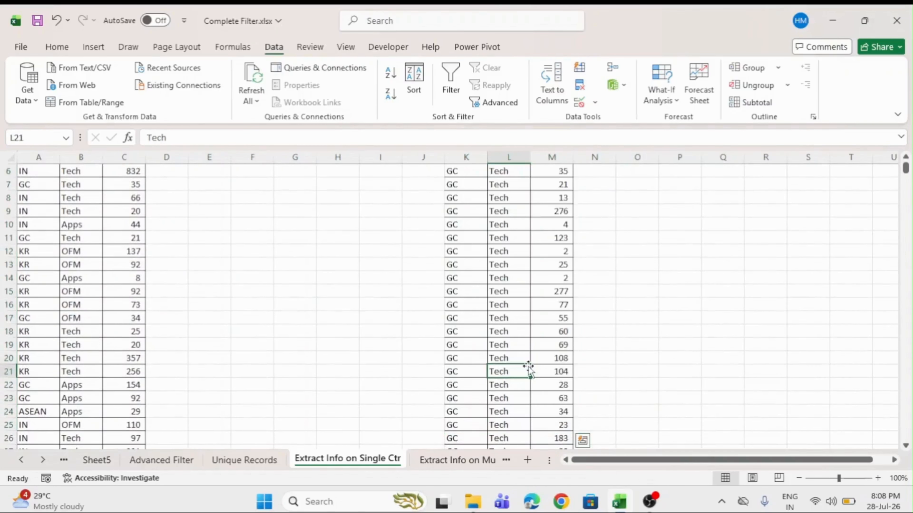
scroll(503, 396, "up", 2)
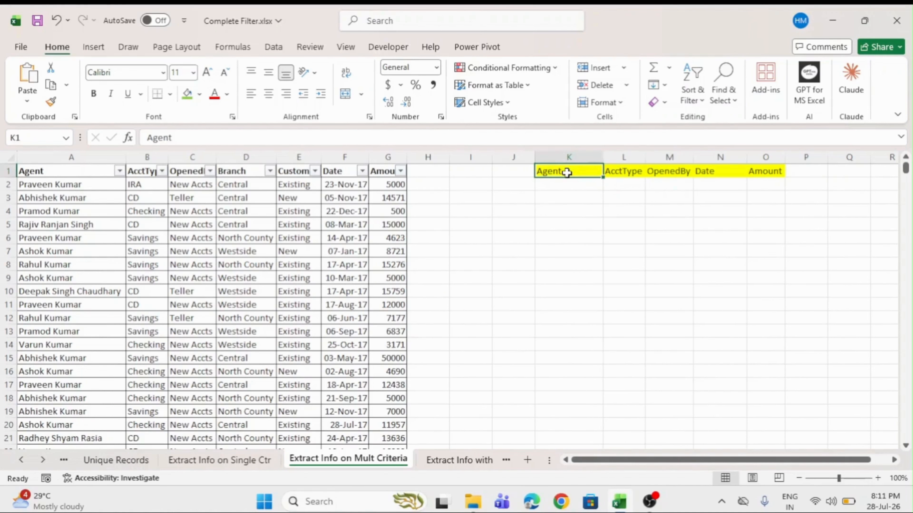
On the Extract Info on Mult Criteria sheet, compare the highlighted criteria headers in K1:O1 with the source table's headers in A1:G1.
left_click(489, 265)
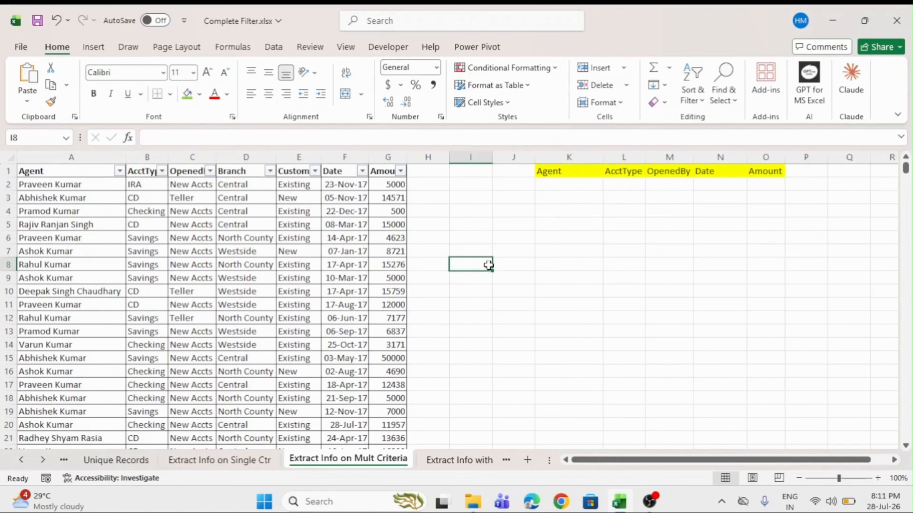
left_click_drag(545, 172, 752, 171)
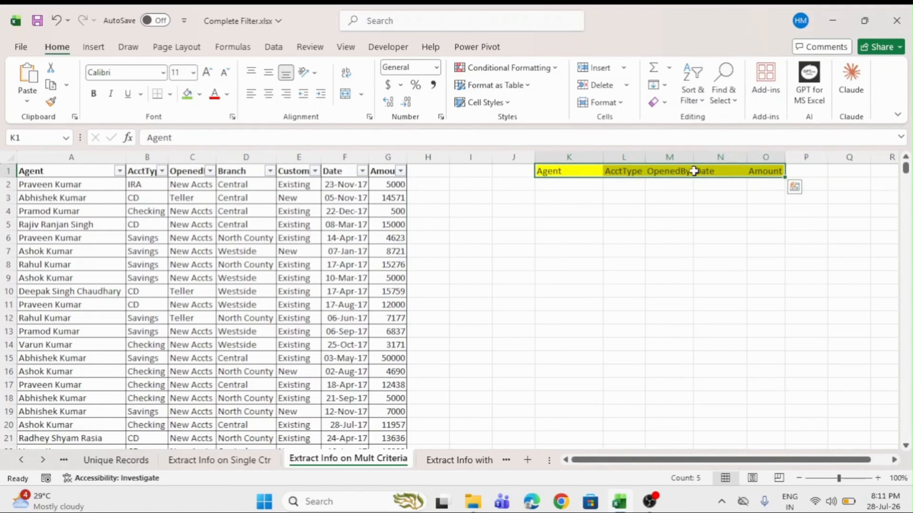
left_click_drag(565, 171, 765, 172)
left_click(115, 169)
left_click_drag(115, 169, 390, 171)
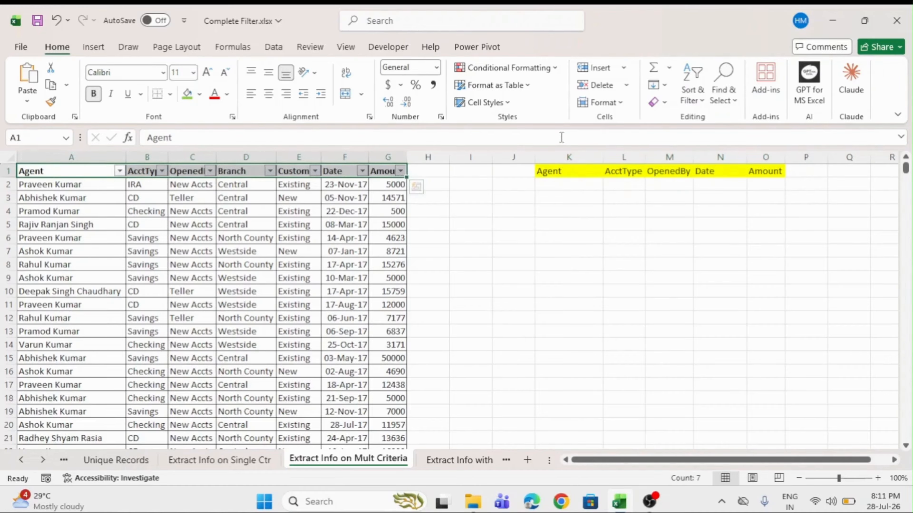
left_click(62, 171)
left_click(564, 173)
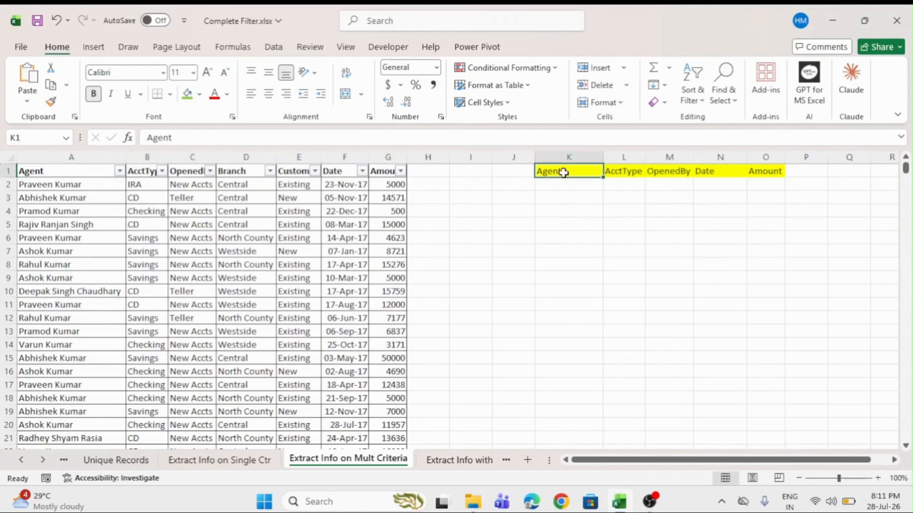
Enter the agent's full name as the Agent criterion in cell K2.
left_click(581, 184)
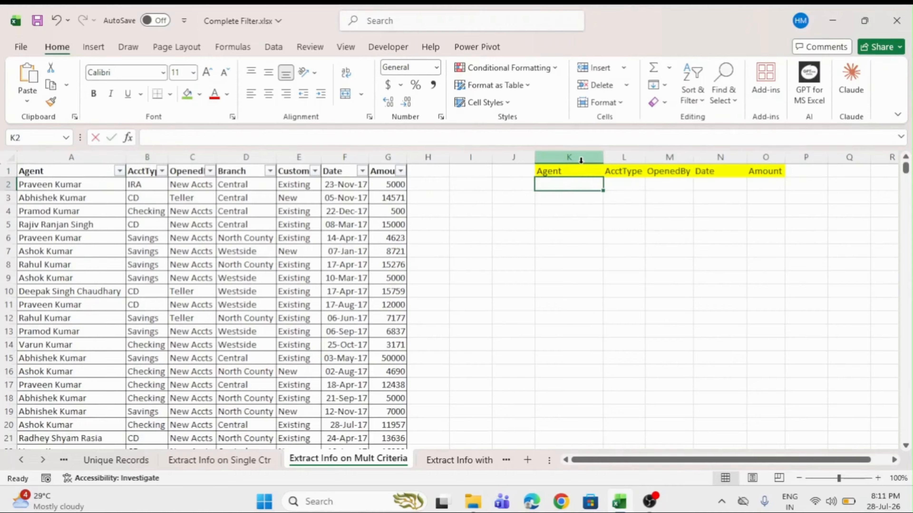
type("Praveen")
key("Tab")
key("shift+Tab")
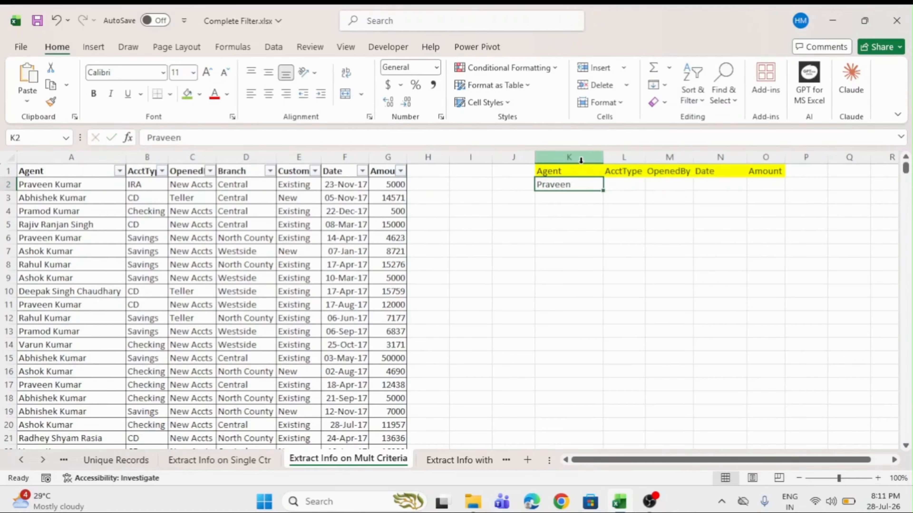
key("F2")
type("Kumar")
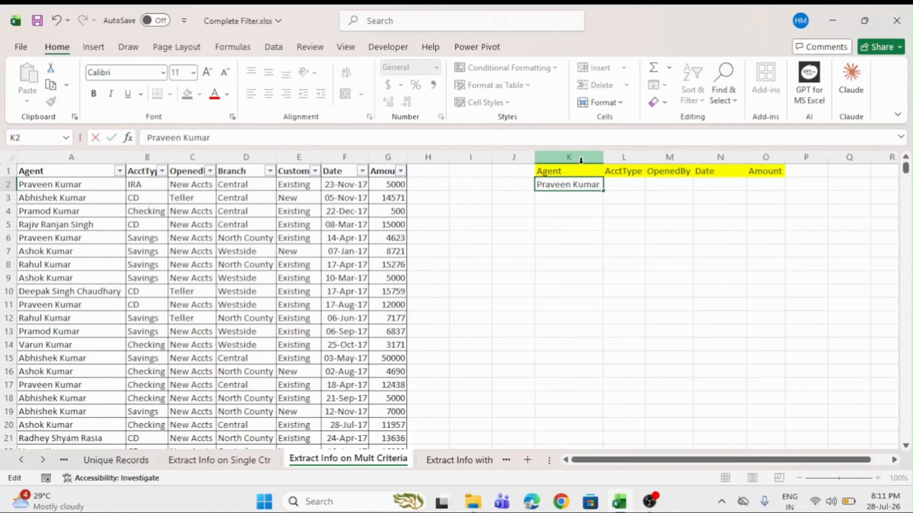
key("Tab")
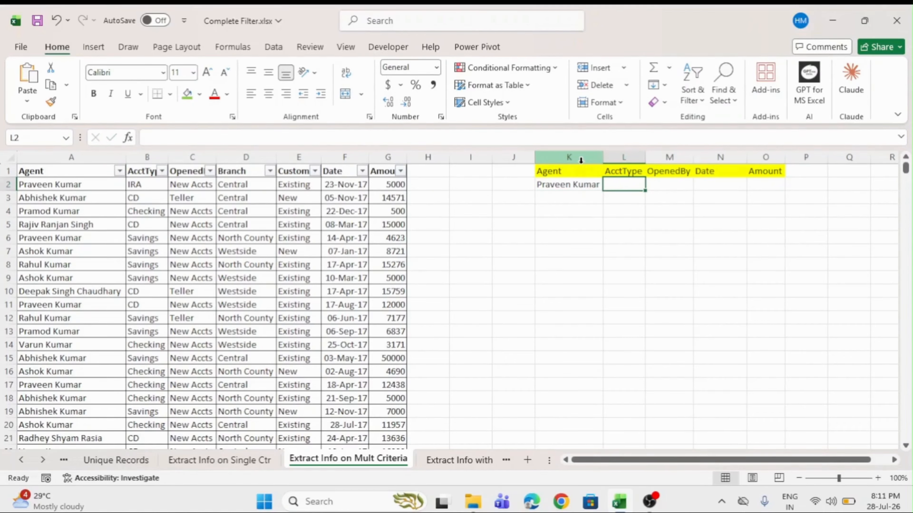
Fill in the remaining criteria in row 2: AcctType IRA, OpenedBy New Accts, Date >01-04-2017 and Amount >2000.
type("IRA")
key("Tab")
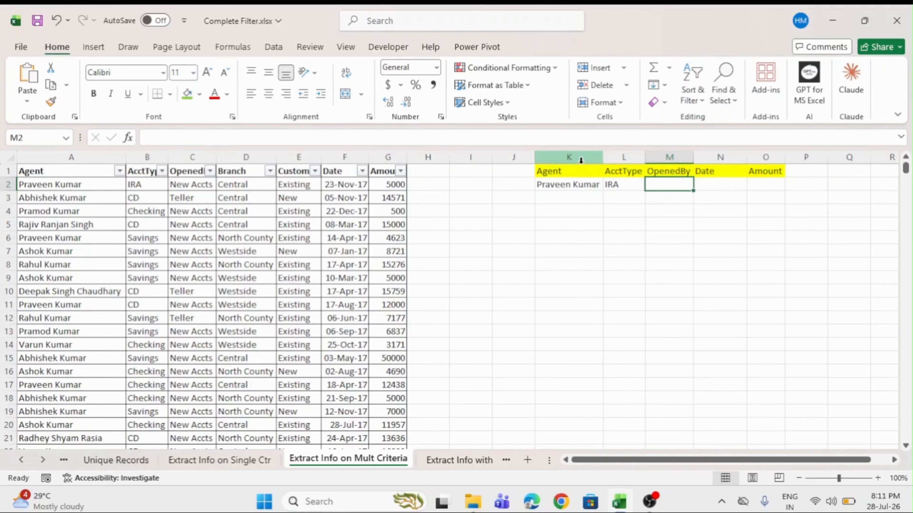
type("New Accts")
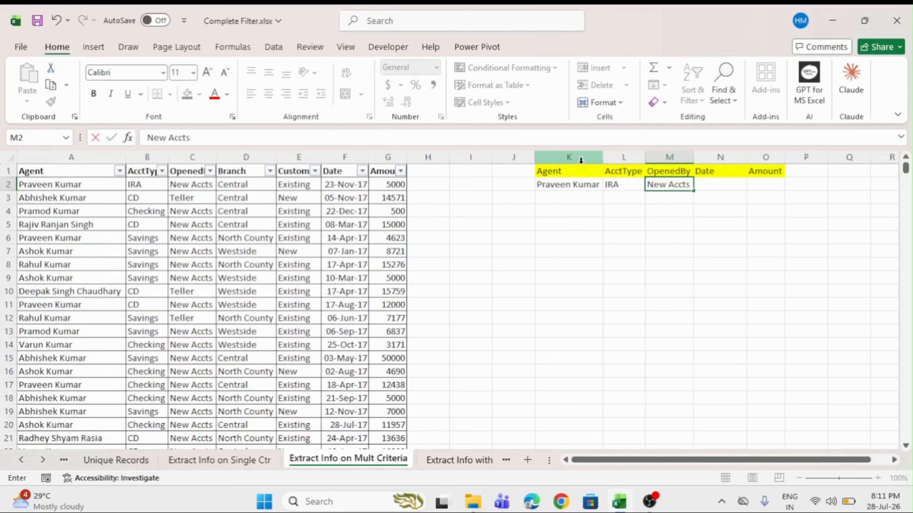
key("Tab")
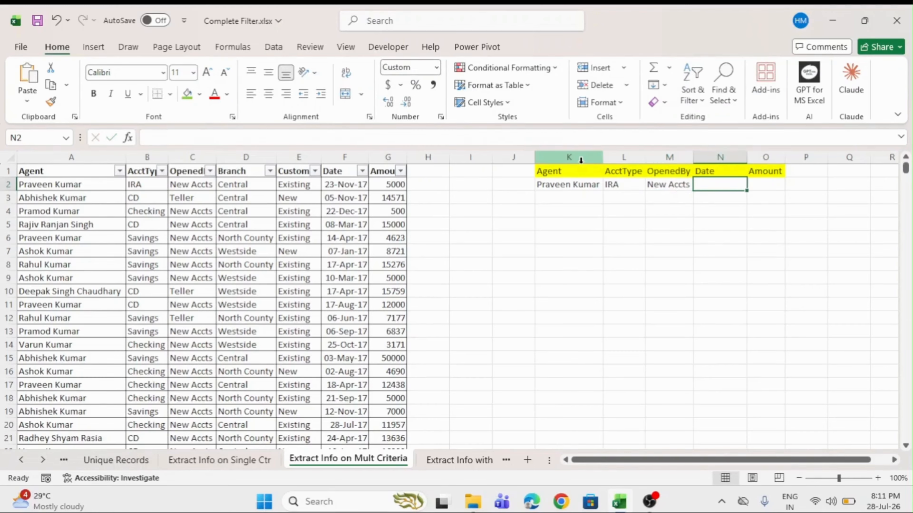
type(">01-04-2017")
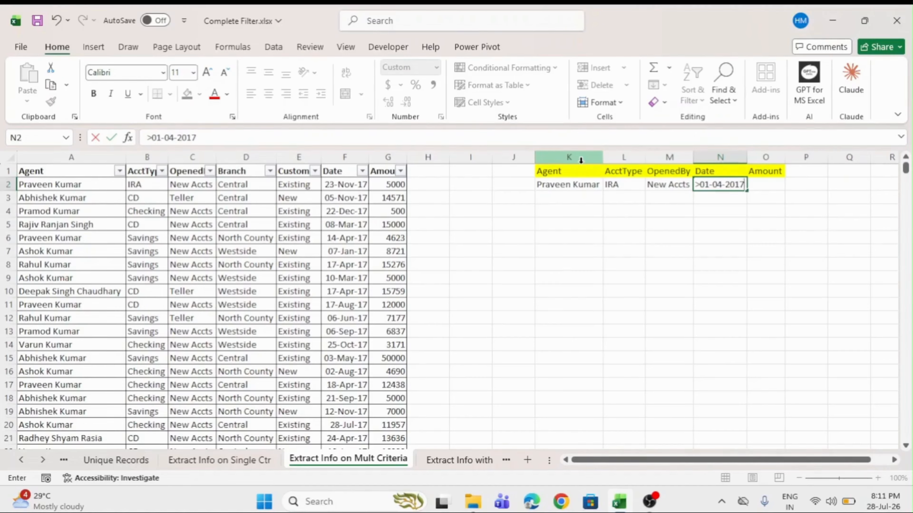
key("Tab")
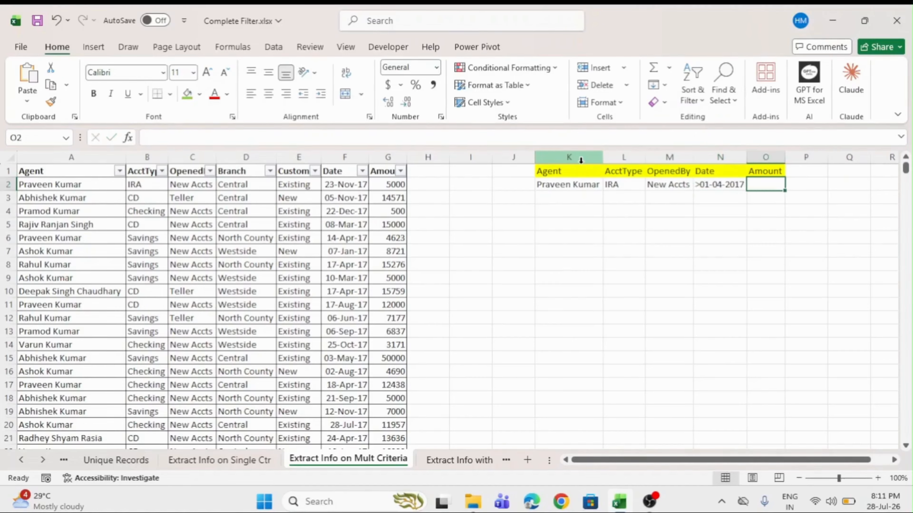
type(">2000")
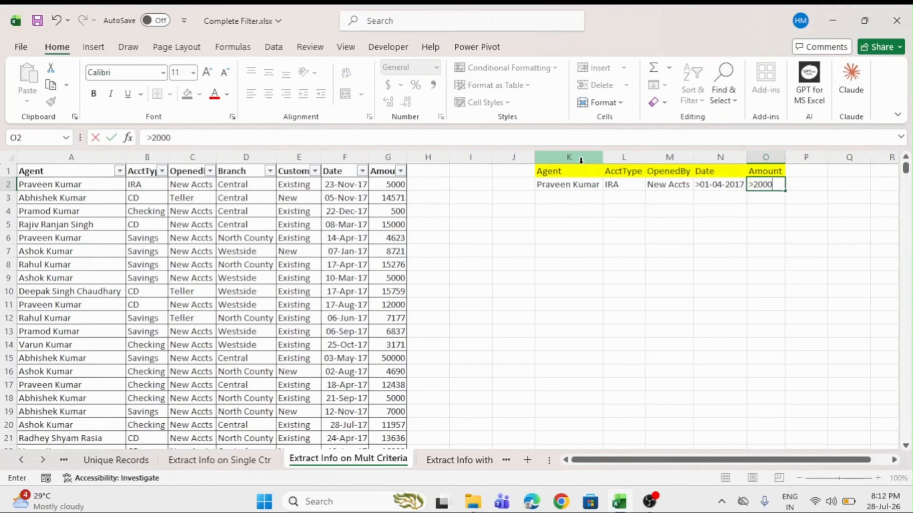
key("Return")
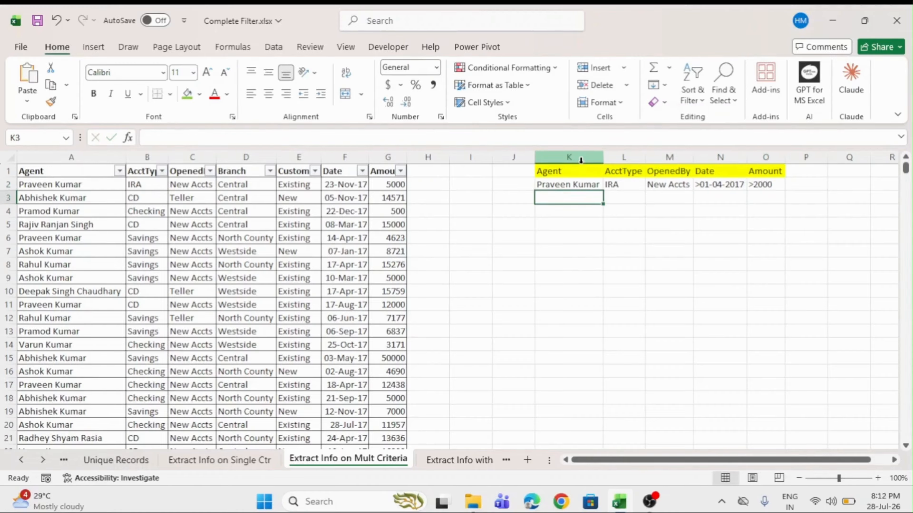
Start an Advanced Filter that copies to another location, with cell M8 as the destination.
left_click_drag(575, 176, 757, 172)
left_click(557, 230)
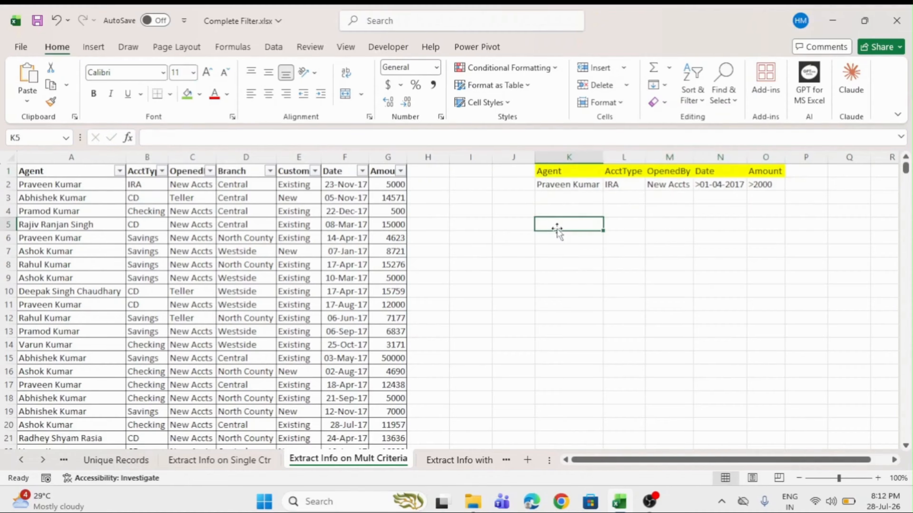
key("alt+a")
key("q")
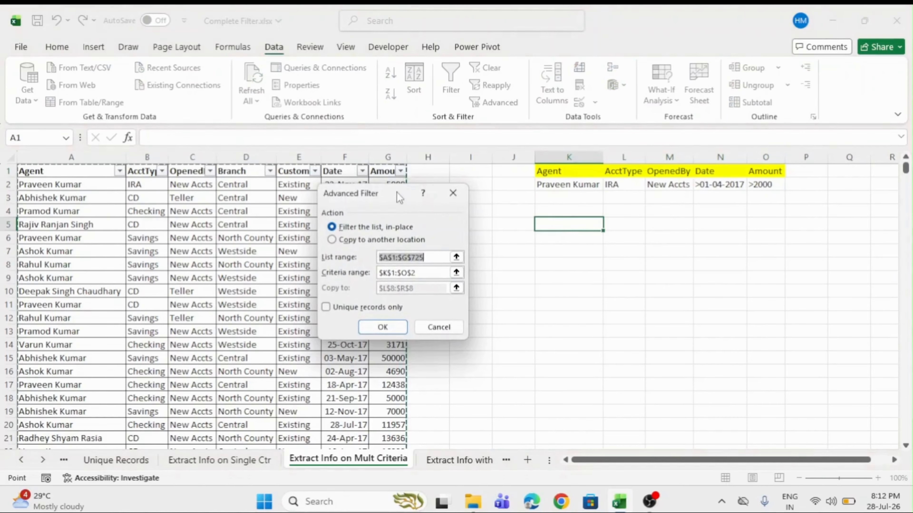
left_click_drag(399, 198, 446, 207)
left_click(379, 250)
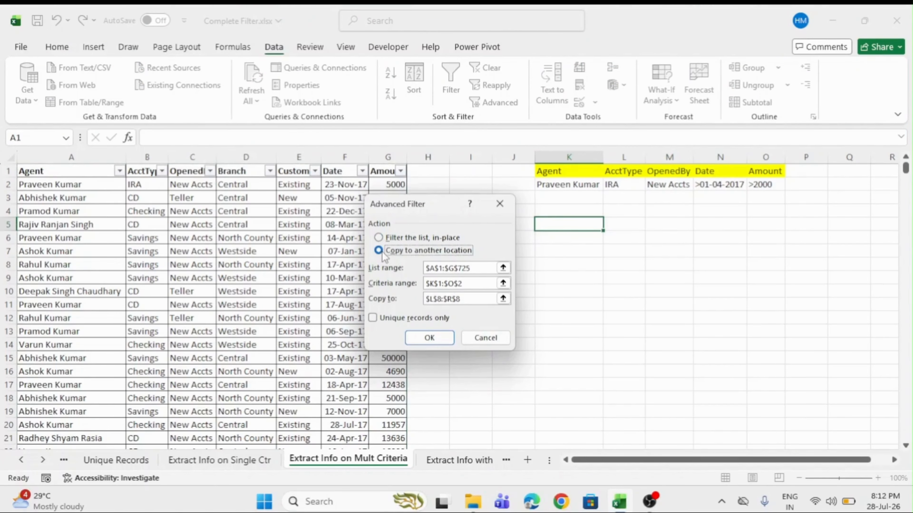
key("Tab")
key("Tab")
key("Tab")
key("BackSpace")
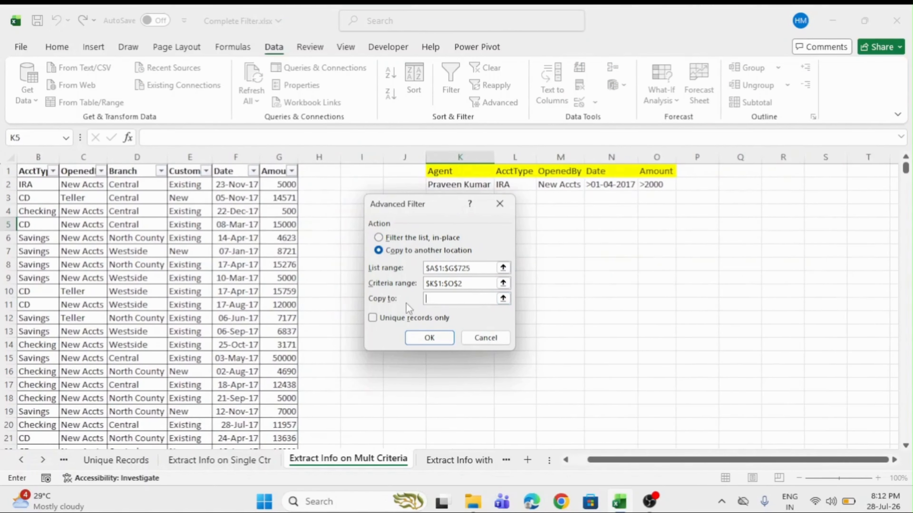
left_click(555, 265)
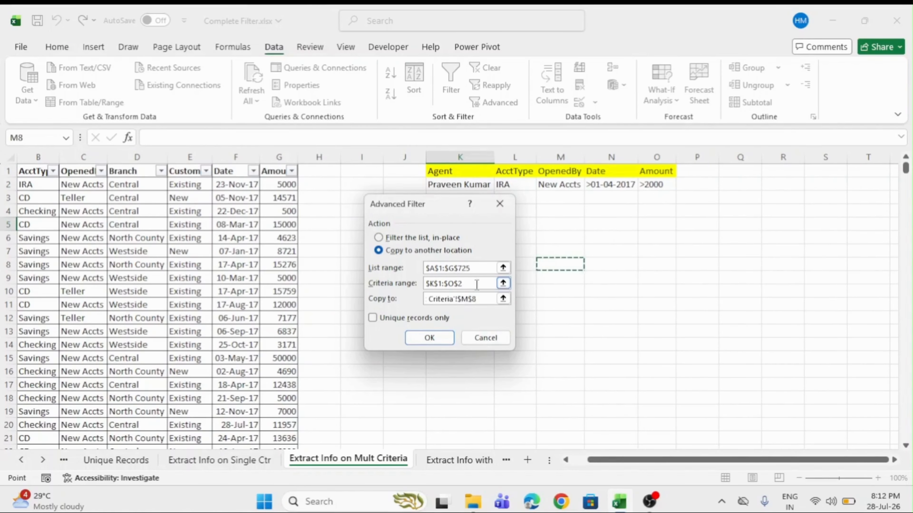
Set the filter's list range to the full source table, A1:G725.
left_click(471, 272)
left_click_drag(433, 277, 421, 279)
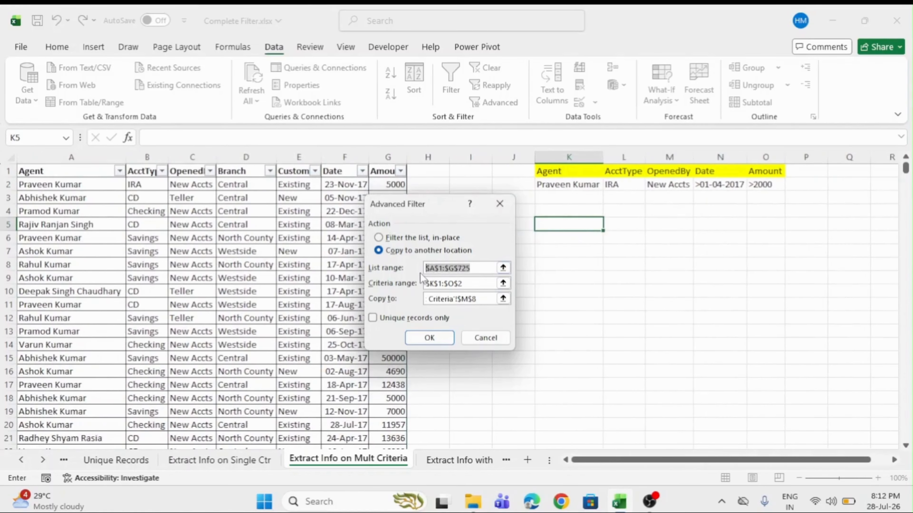
key("BackSpace")
left_click(72, 172)
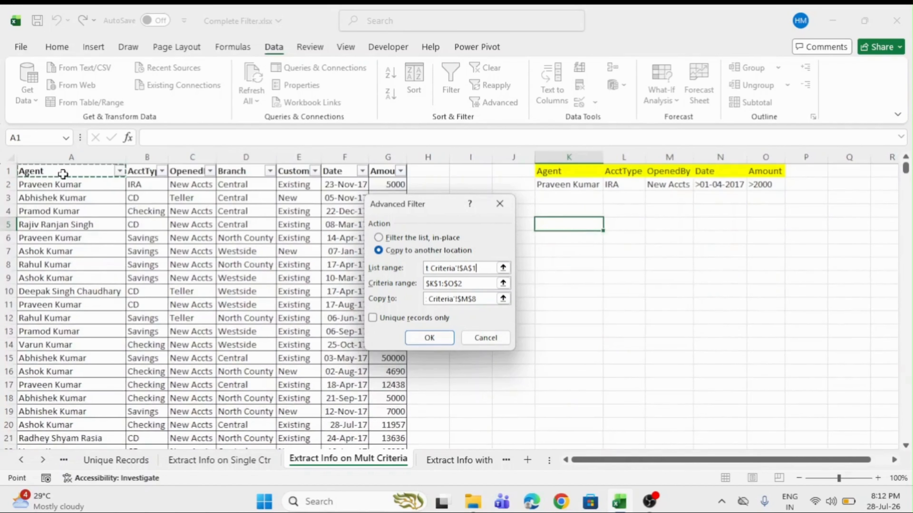
key("ctrl+shift+Right")
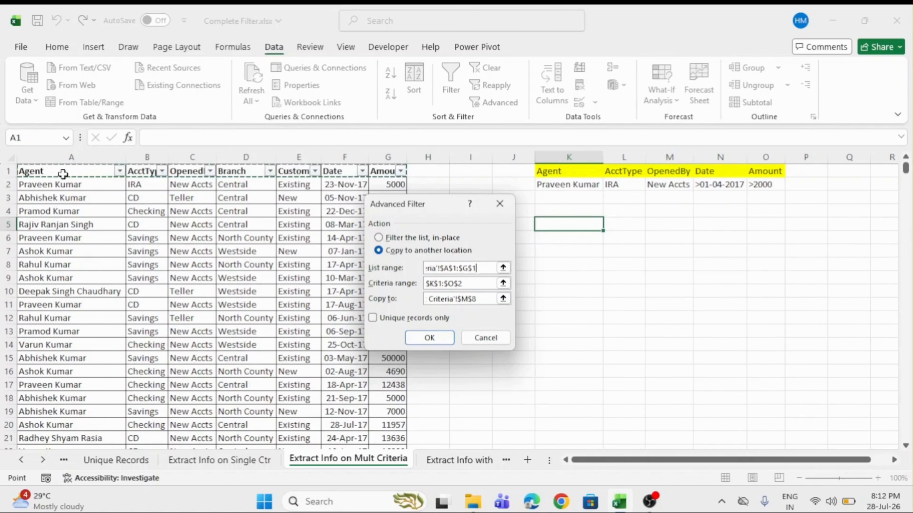
key("ctrl+shift+Down")
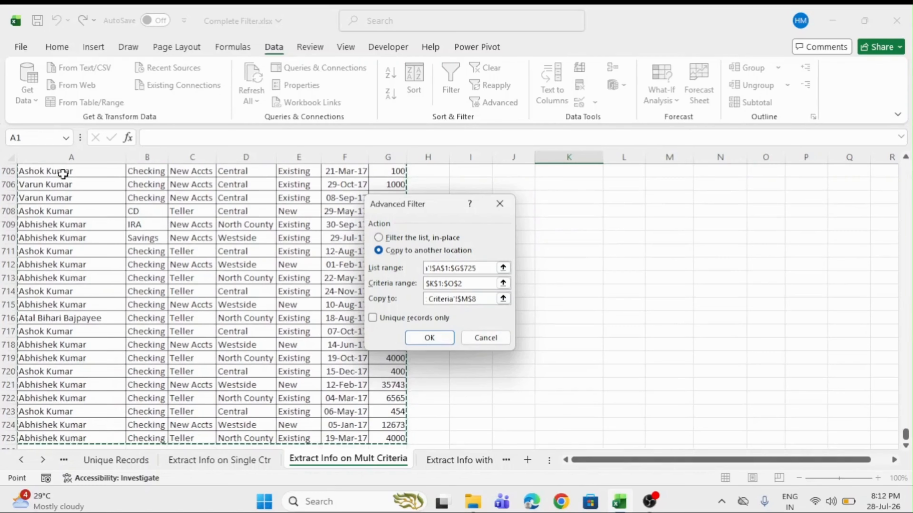
key("ctrl+BackSpace")
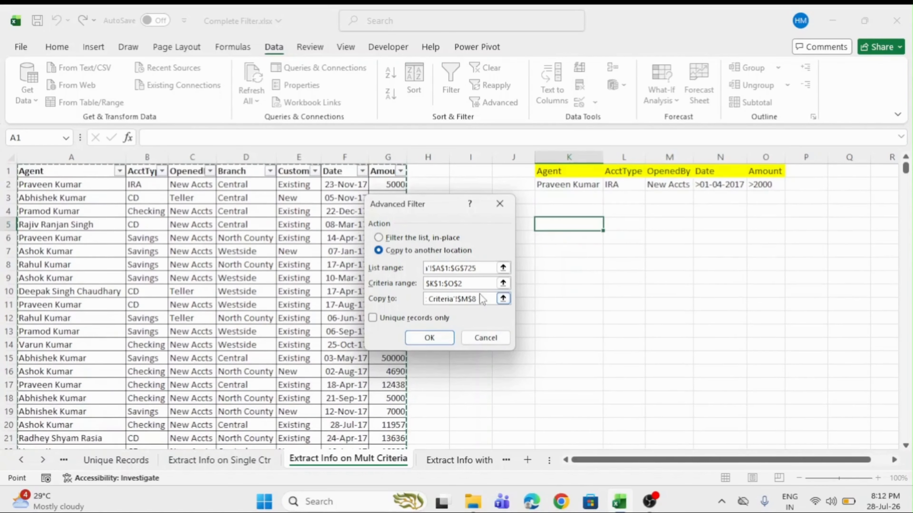
Set the criteria range to K1:O2, including the highlighted headers, and run the filter.
left_click_drag(481, 284, 426, 291)
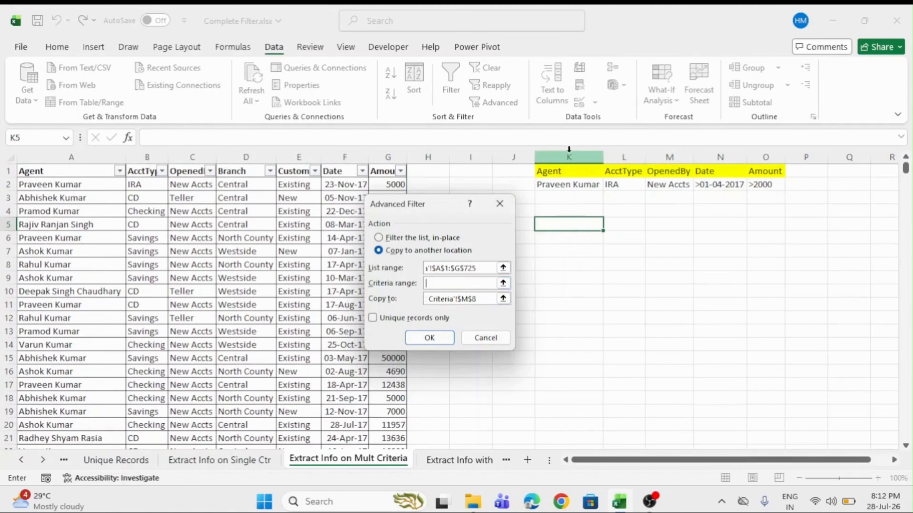
left_click_drag(574, 171, 765, 184)
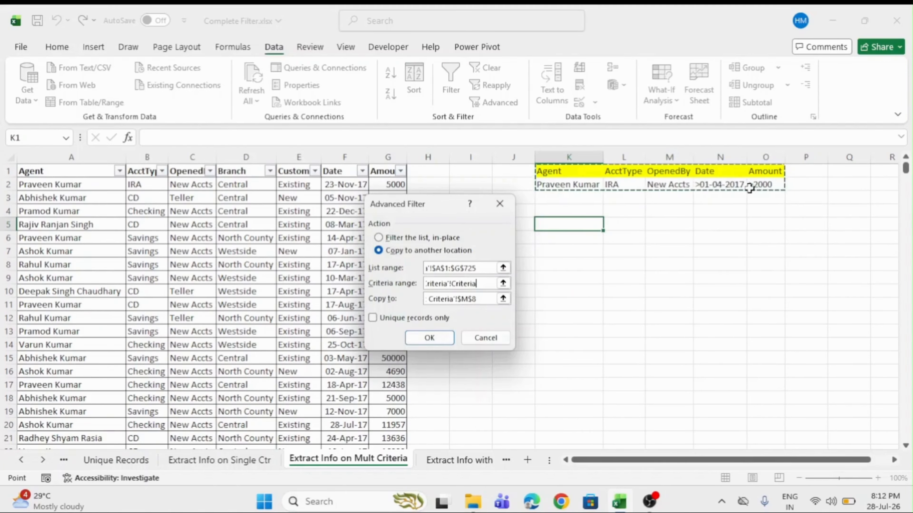
left_click(429, 339)
AutoFit the column widths to the extracted table in M8:S12.
scroll(671, 313, "right", 3)
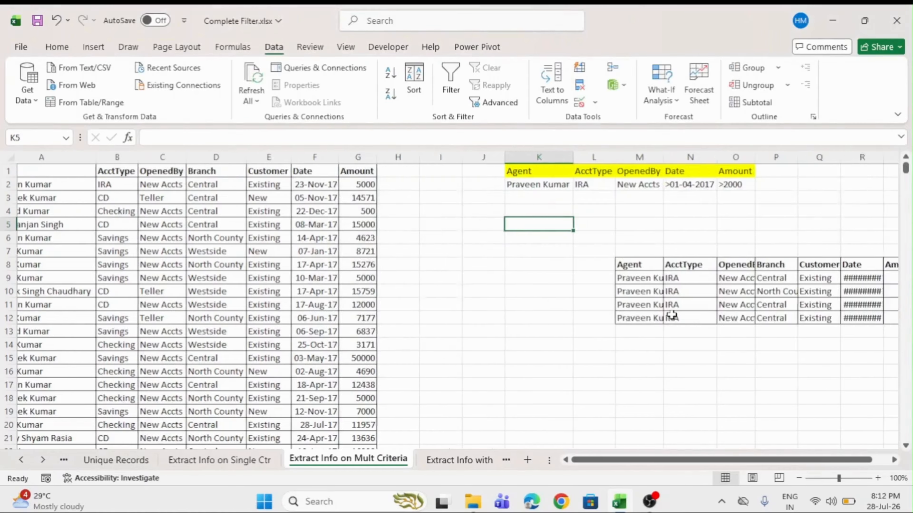
left_click_drag(518, 266, 793, 321)
key("alt+h")
key("o")
key("i")
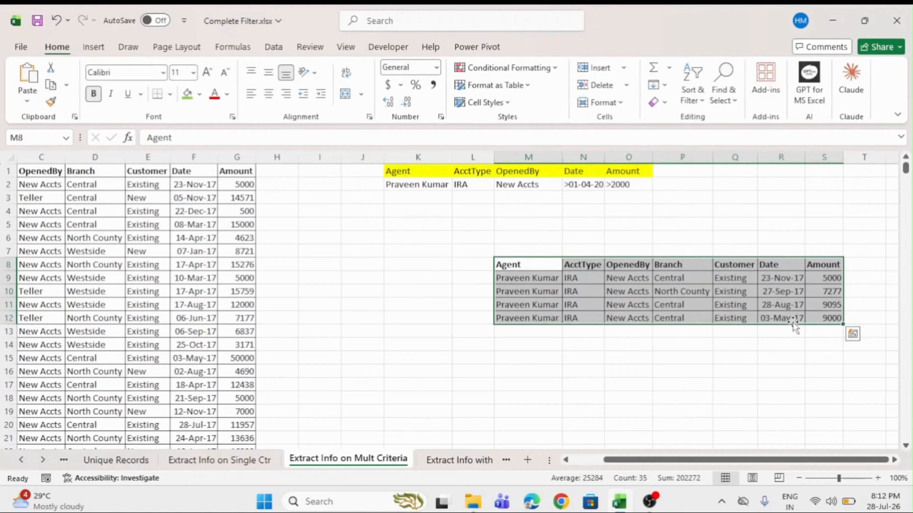
Compare the criteria in K1:O2 with the extracted records in M8:S12.
left_click(508, 257)
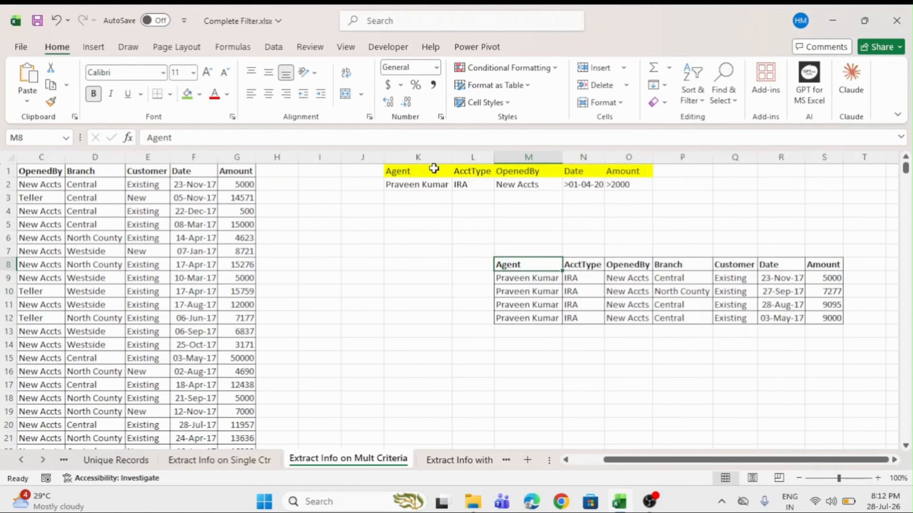
left_click_drag(433, 170, 614, 184)
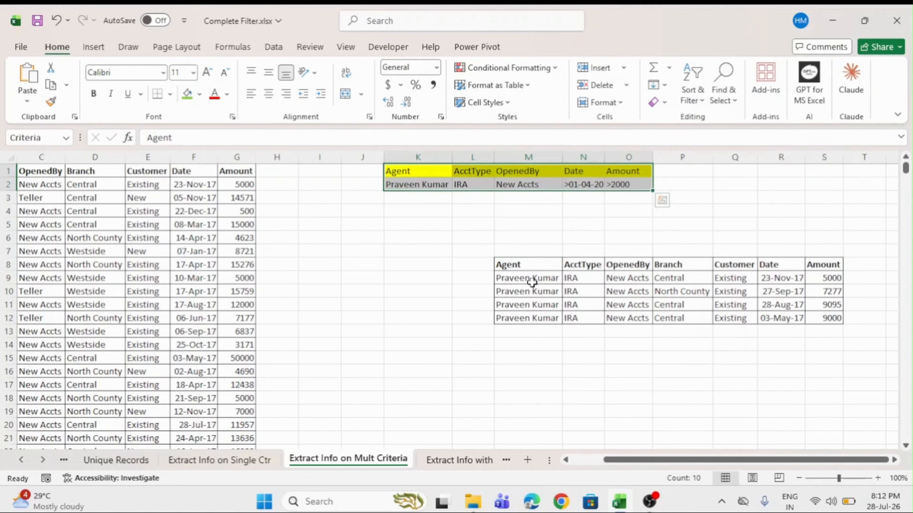
left_click_drag(536, 265, 829, 320)
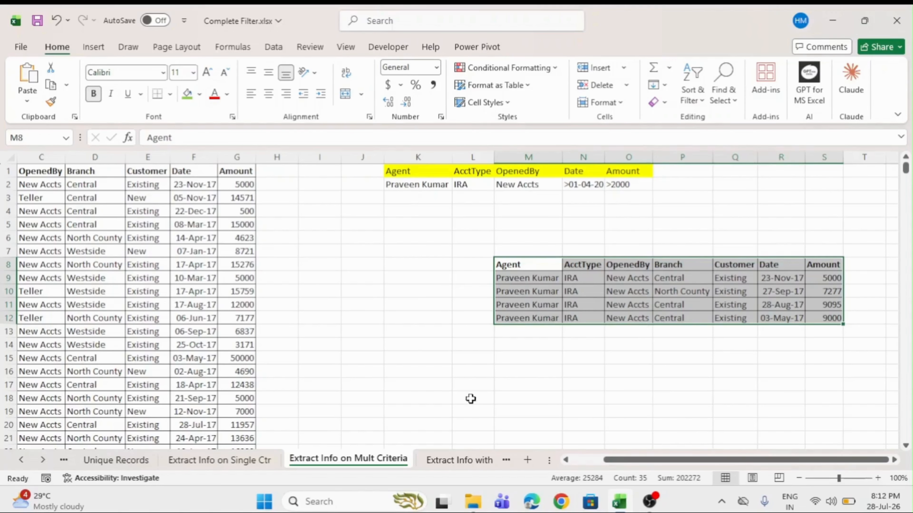
Switch to the Extract Info with Formula sheet and delete the contents of the old extracted table in G4:J9.
left_click(470, 457)
left_click(449, 347)
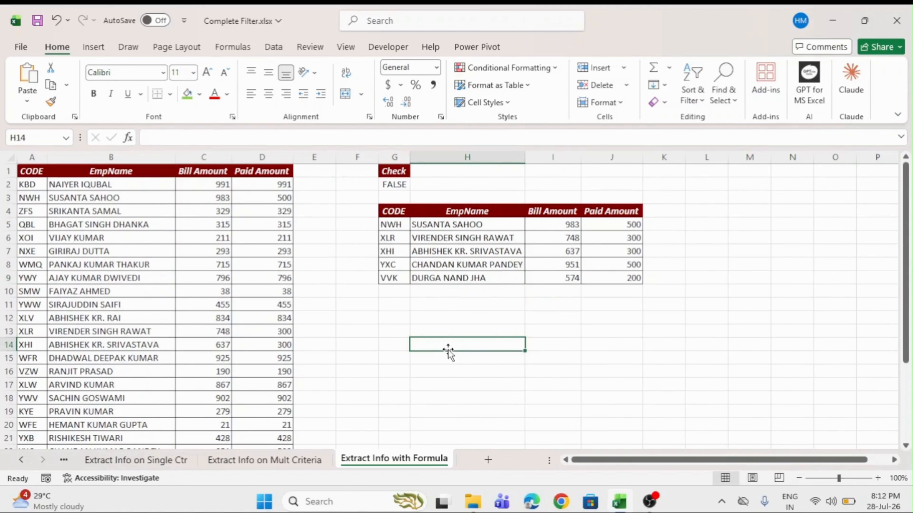
left_click_drag(401, 209, 605, 274)
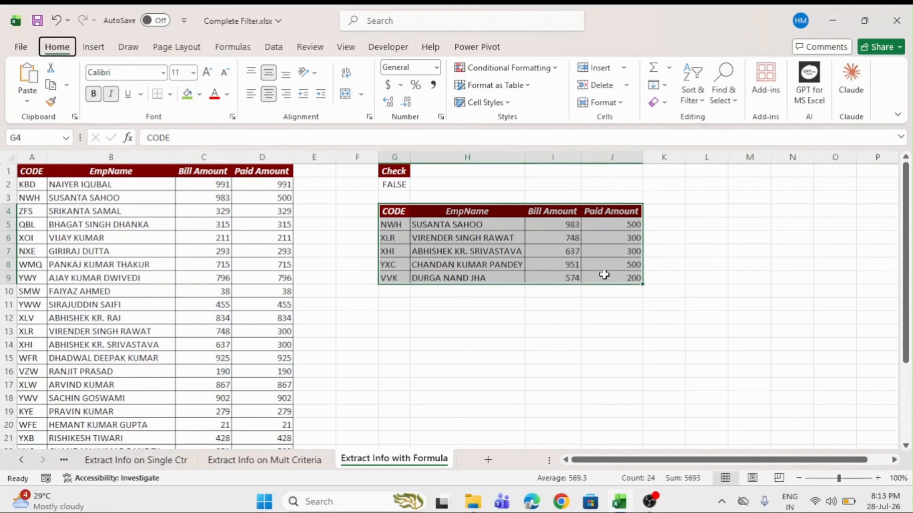
key("Delete")
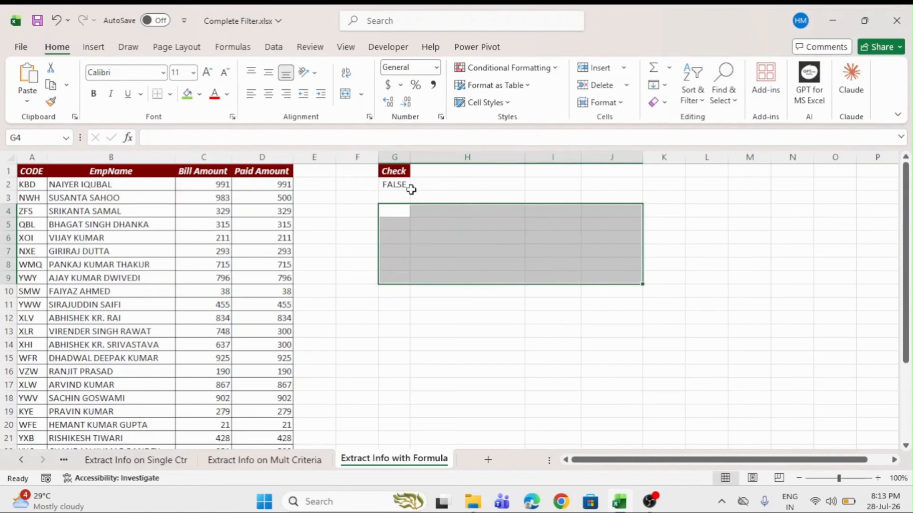
Clear both contents and formatting from the old Check criteria cells G1:G2.
left_click_drag(395, 172, 400, 183)
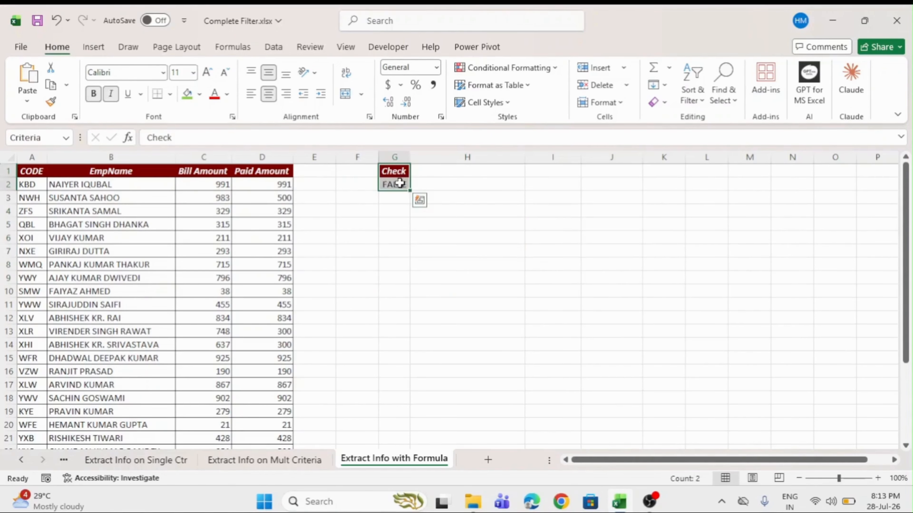
key("alt")
key("h")
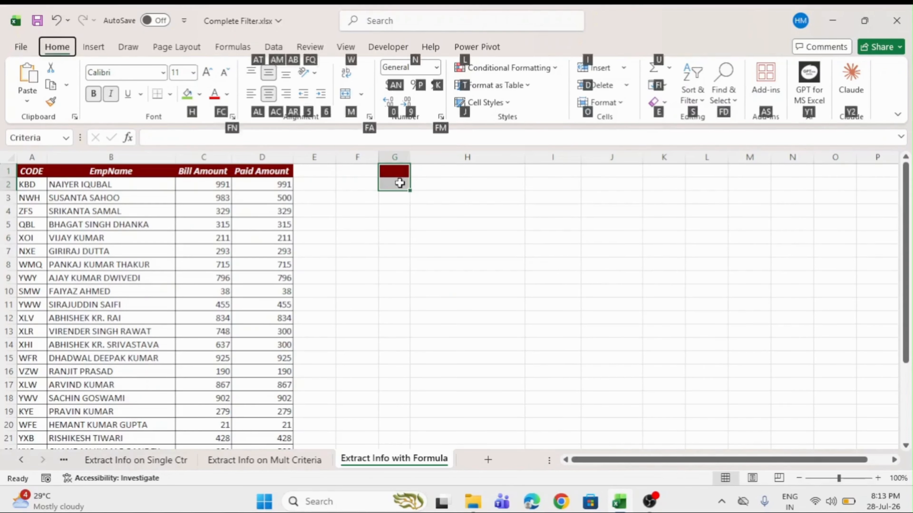
key("e")
key("a")
left_click(412, 197)
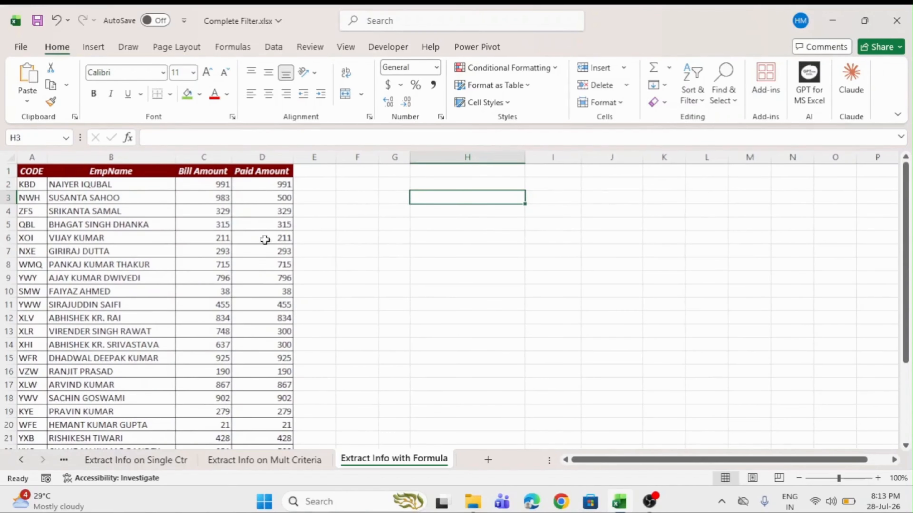
Enter the criteria header Check in cell H2.
left_click(217, 186)
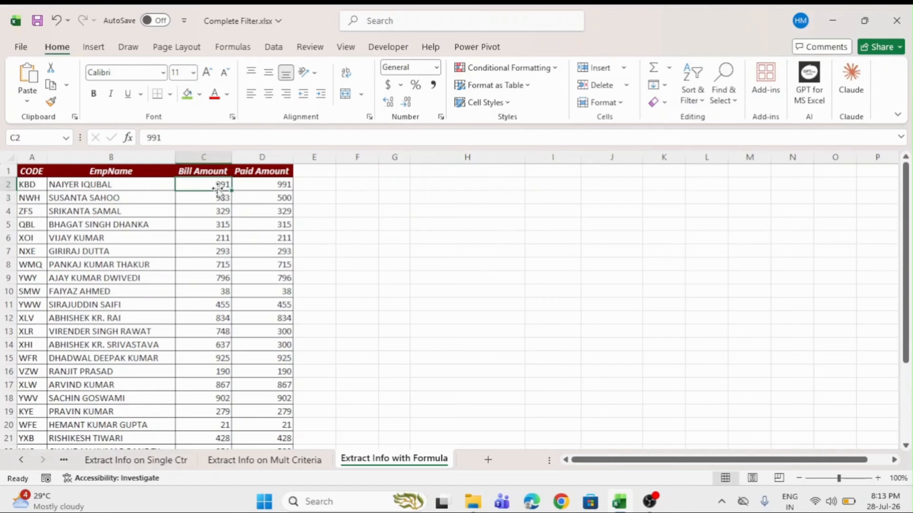
left_click(268, 187)
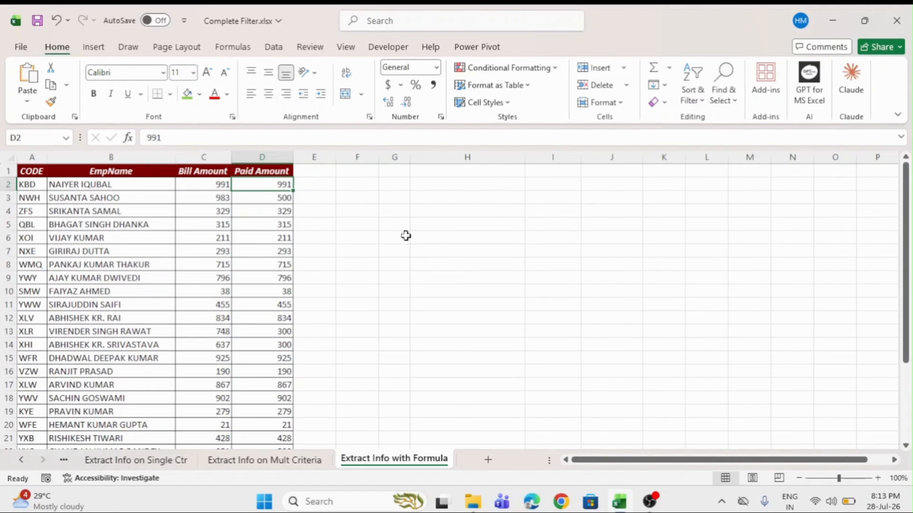
left_click(419, 182)
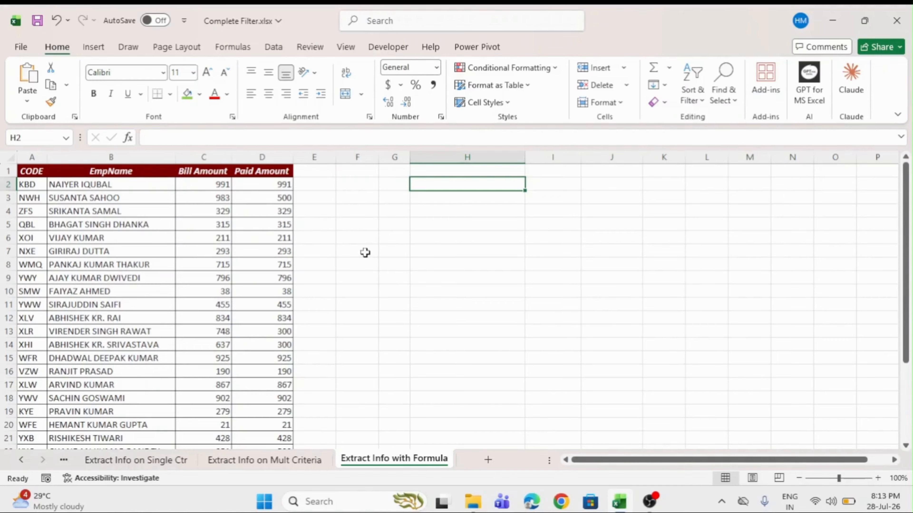
type("Check")
key("Return")
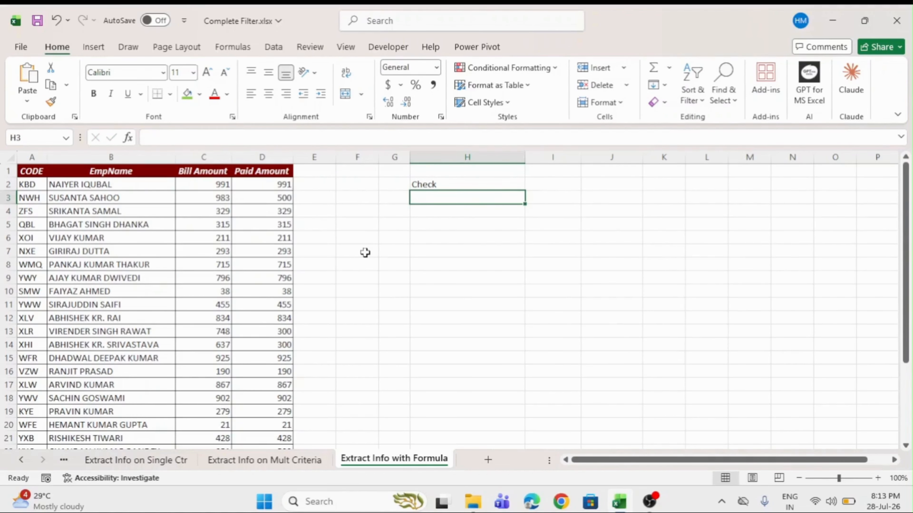
Enter the formula =C2>D2 in H3 to test whether Bill Amount exceeds Paid Amount.
type("=")
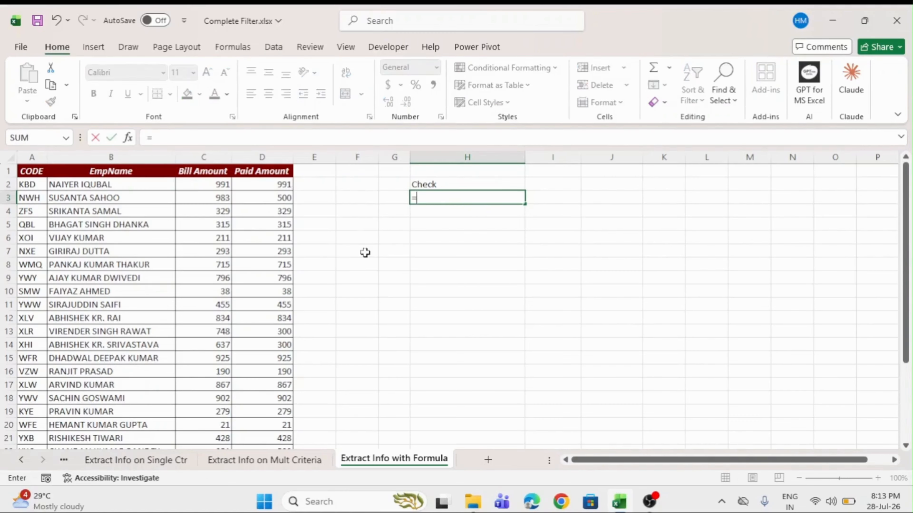
left_click(221, 185)
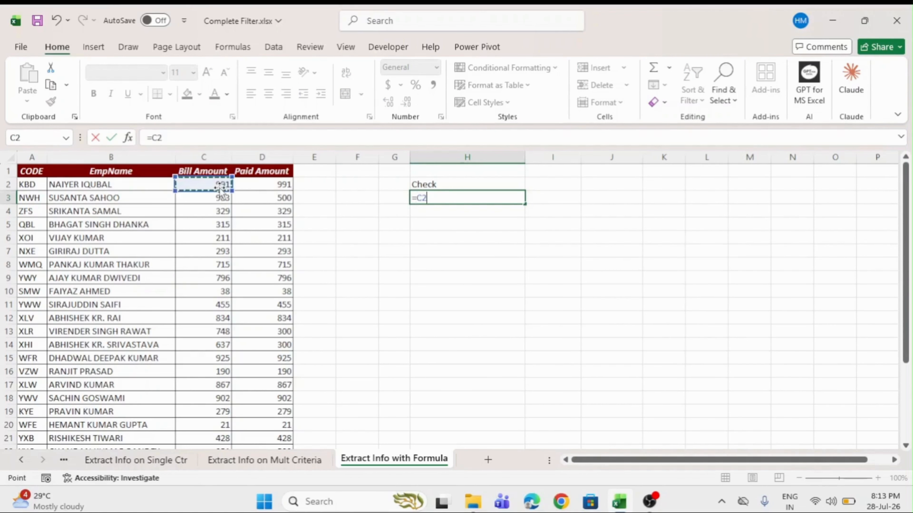
left_click(268, 184)
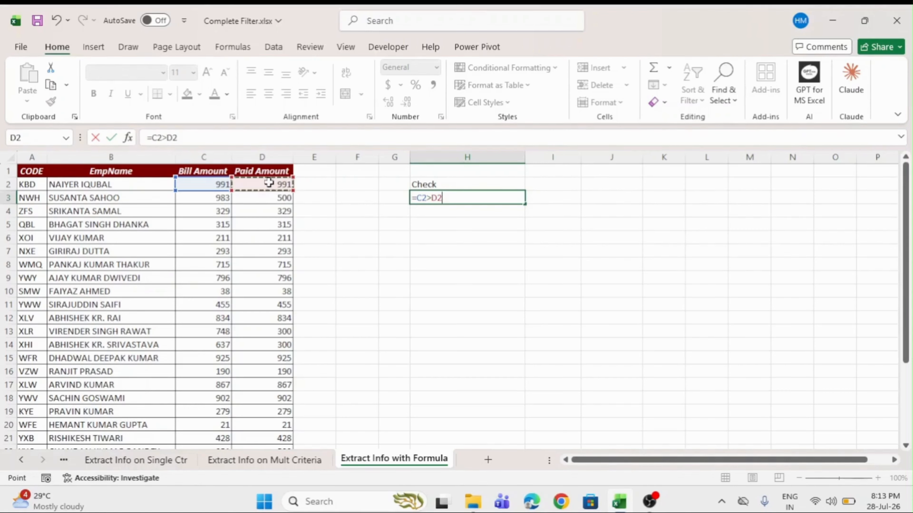
key("Return")
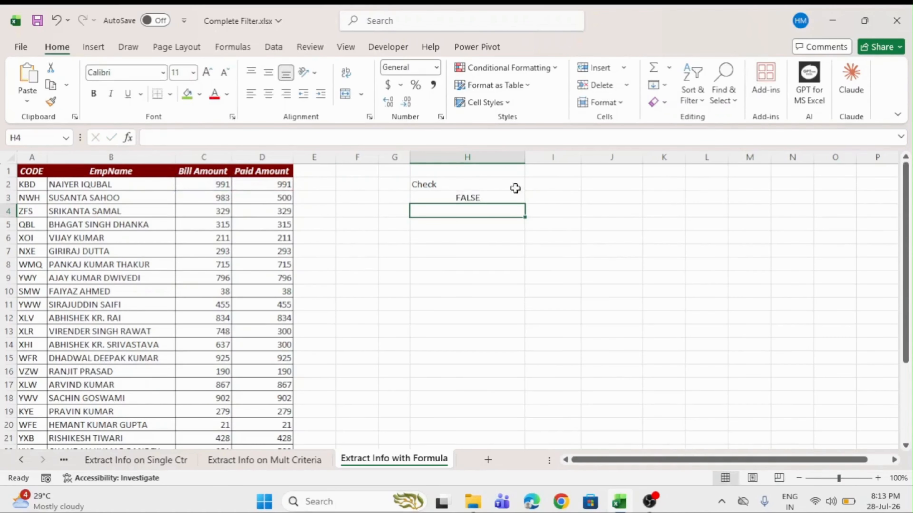
left_click(500, 182)
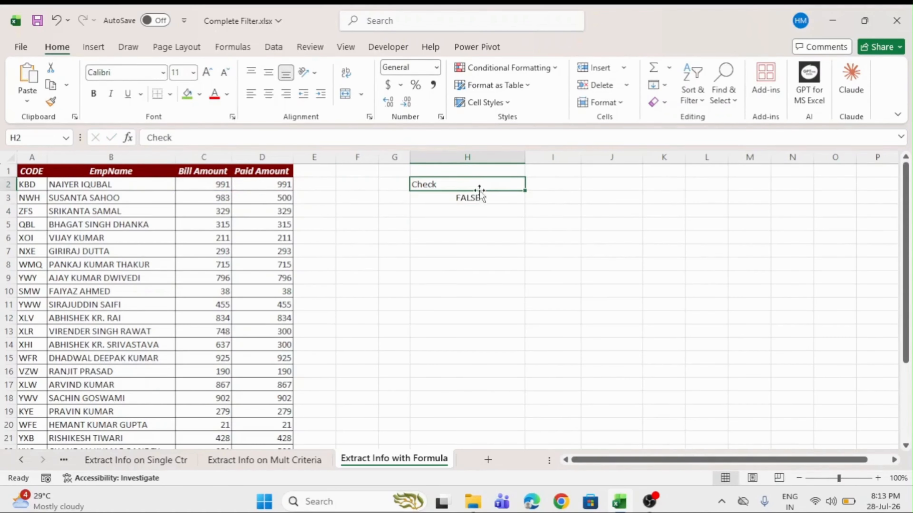
left_click_drag(210, 184, 250, 184)
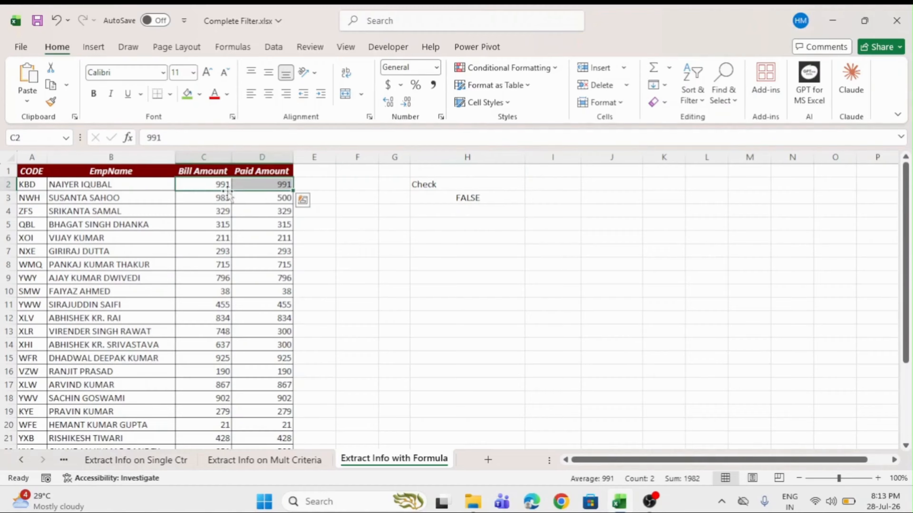
double_click(473, 197)
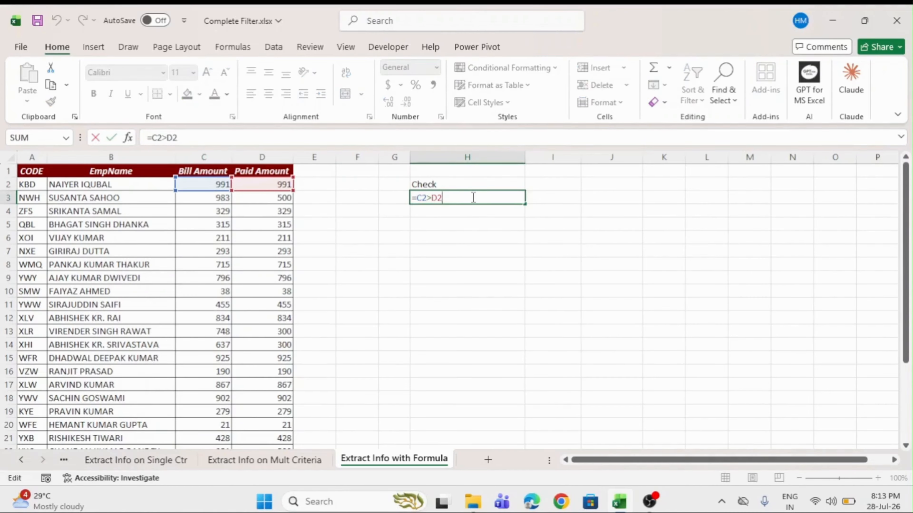
key("Return")
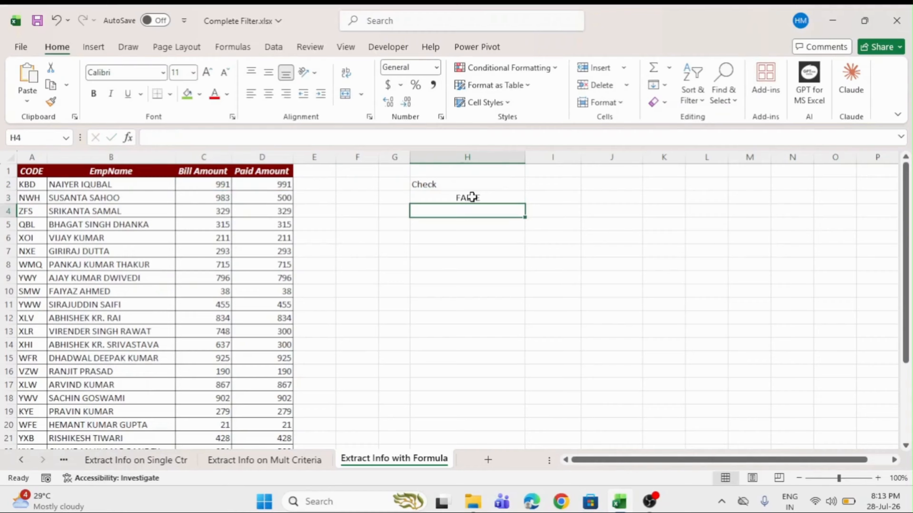
Copy the formatting of the Paid Amount header in D1 onto the Check header in H2.
left_click(428, 184)
left_click(261, 172)
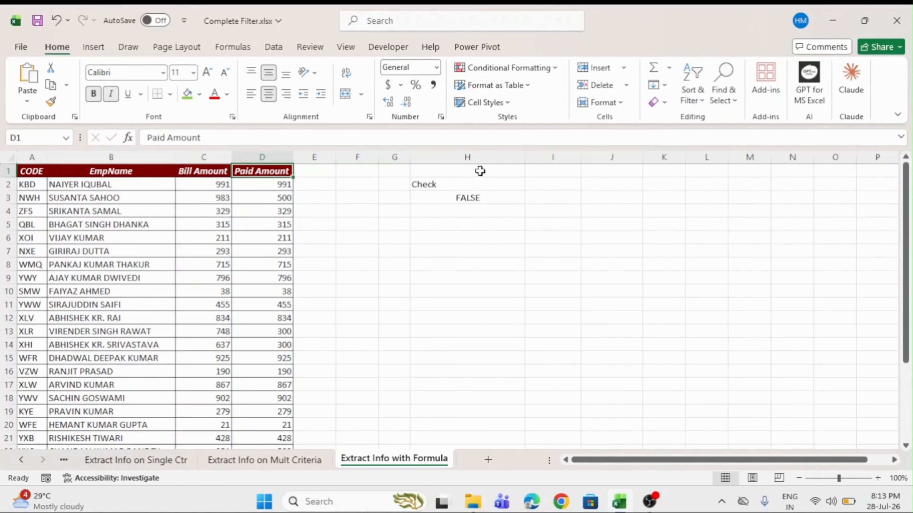
left_click(428, 184)
left_click(262, 171)
left_click(56, 104)
left_click(464, 184)
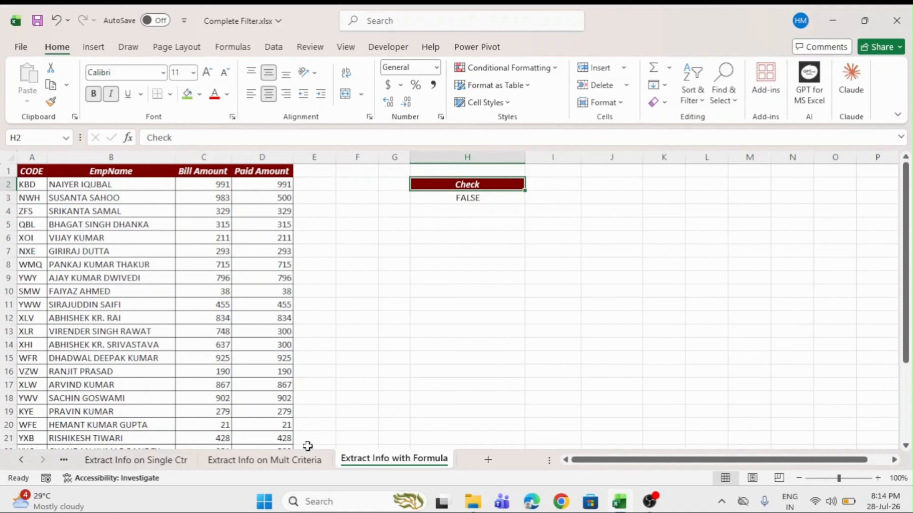
Compare the criteria and table headers on the Extract Info on Mult Criteria sheet with the table headers on Extract Info with Formula.
left_click(264, 460)
left_click_drag(413, 172, 627, 172)
left_click_drag(36, 173, 241, 175)
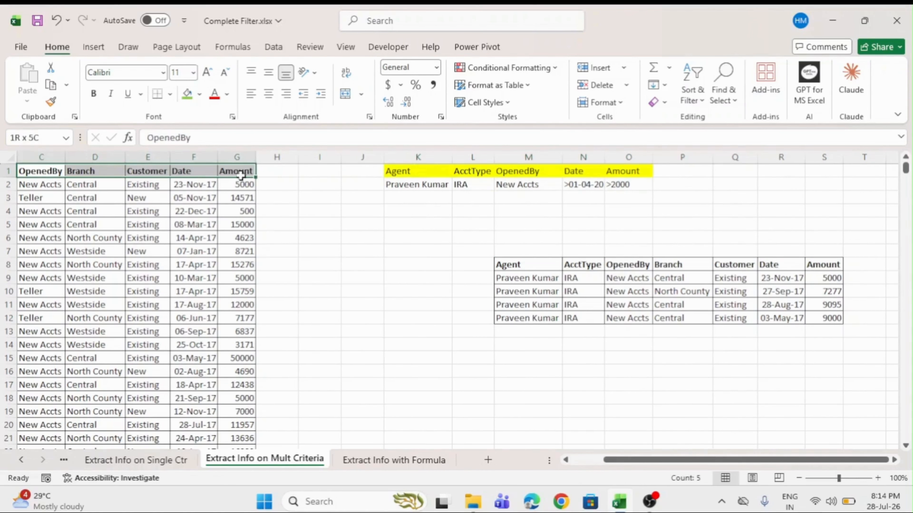
left_click(394, 460)
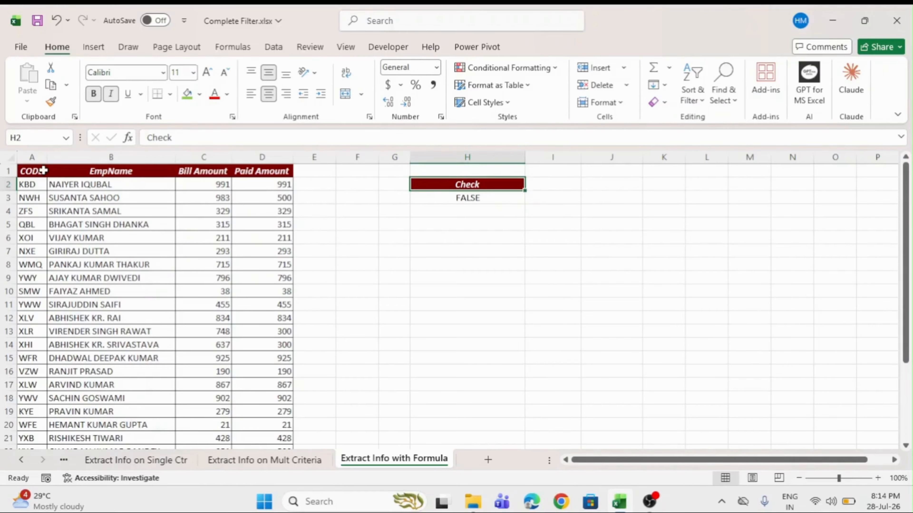
left_click_drag(38, 171, 266, 172)
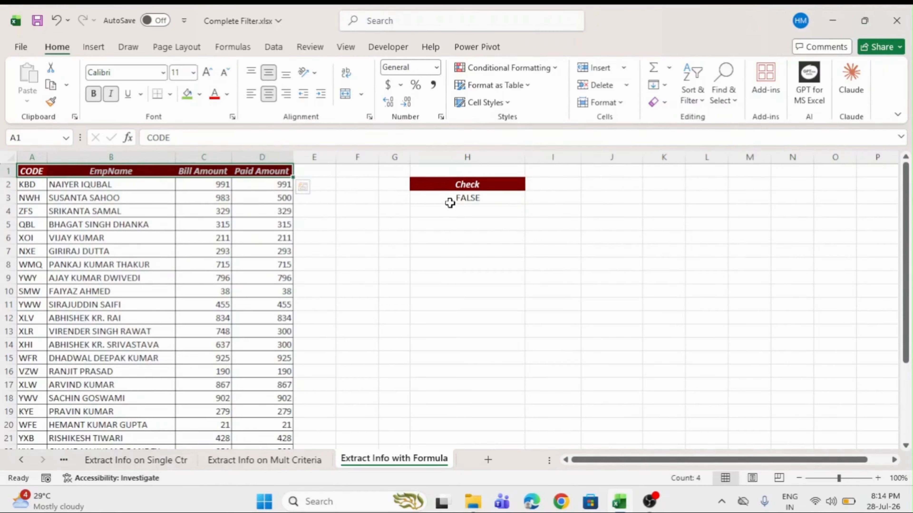
Add cell borders to the Check criteria range H2:H3.
left_click(450, 199)
left_click(445, 188)
left_click_drag(445, 188, 445, 193)
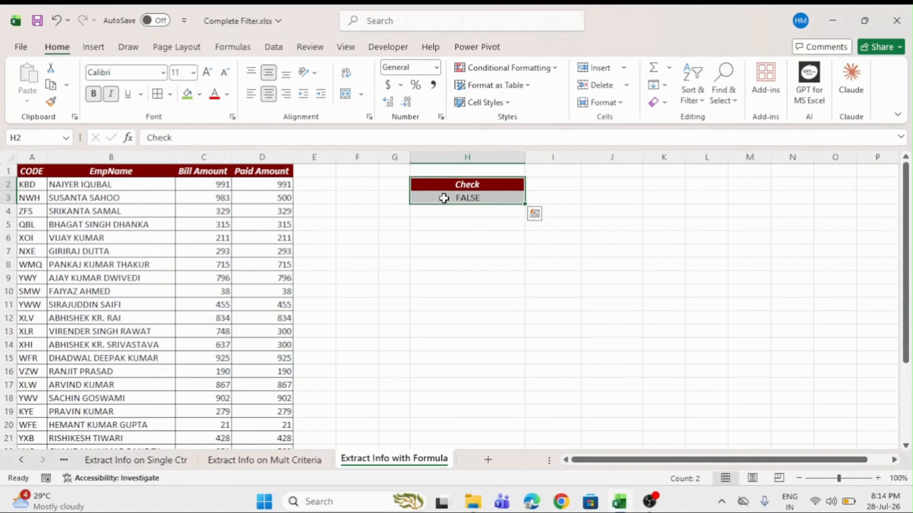
Start an Advanced Filter that copies to another location, with I6 as the destination cell.
left_click(421, 240)
key("alt+a")
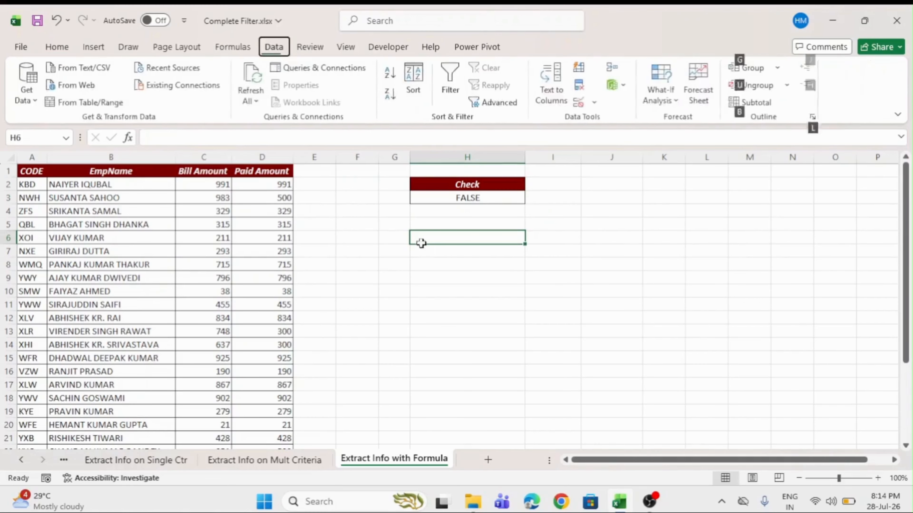
key("q")
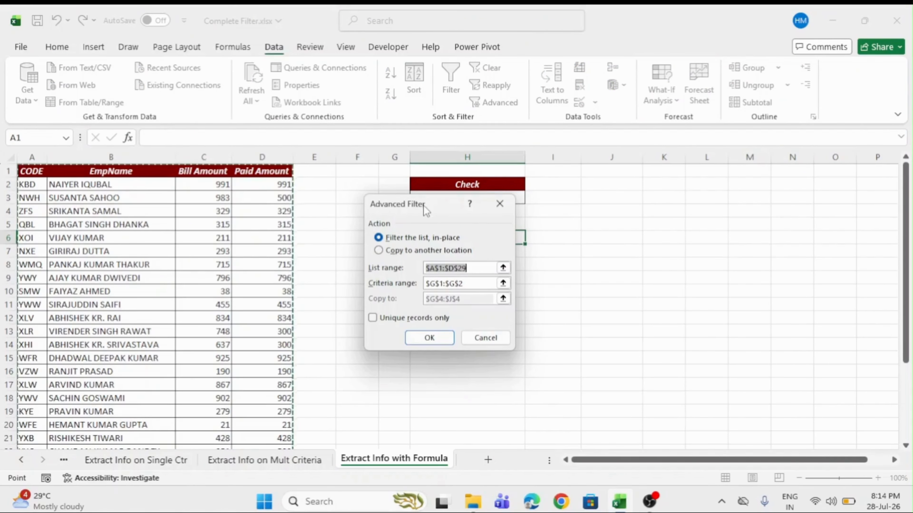
left_click_drag(424, 206, 394, 203)
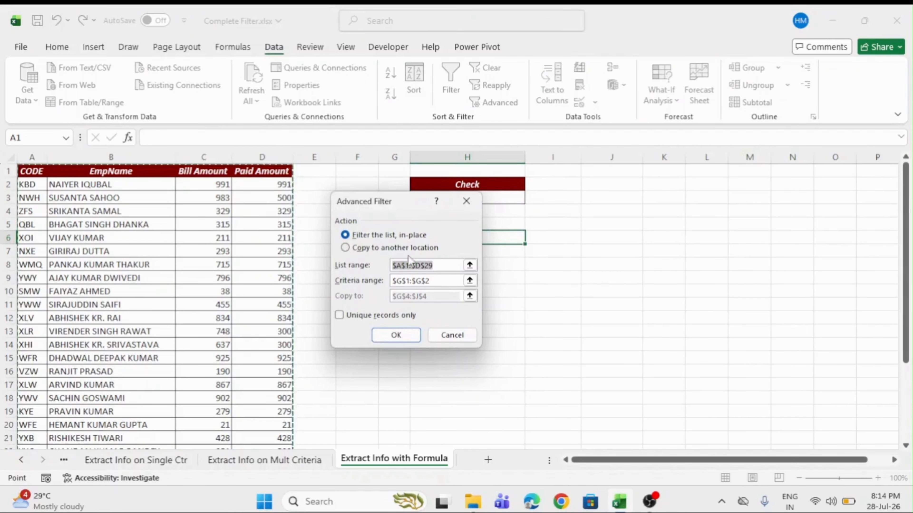
left_click(364, 249)
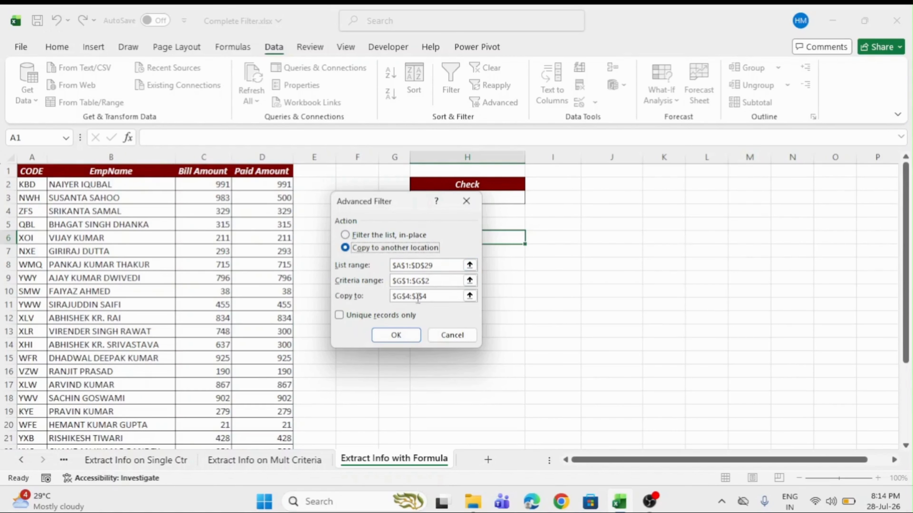
left_click(433, 296)
key("BackSpace")
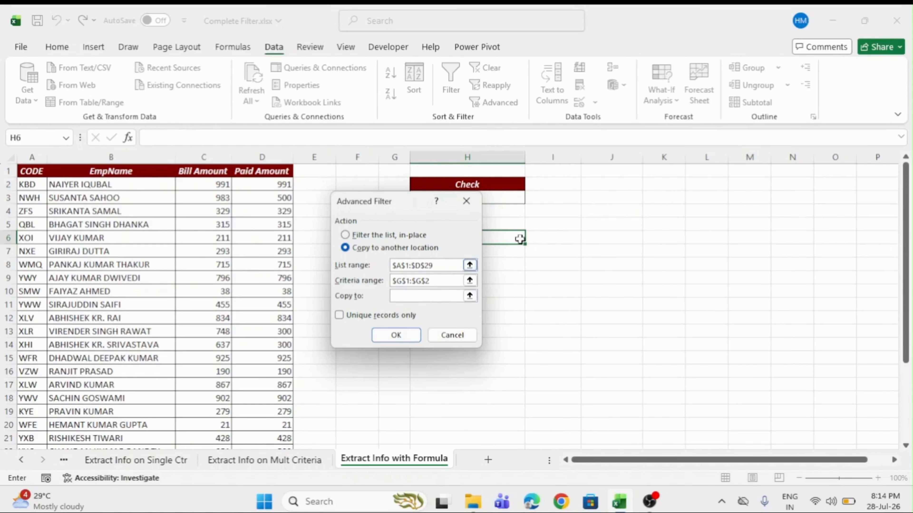
left_click(554, 234)
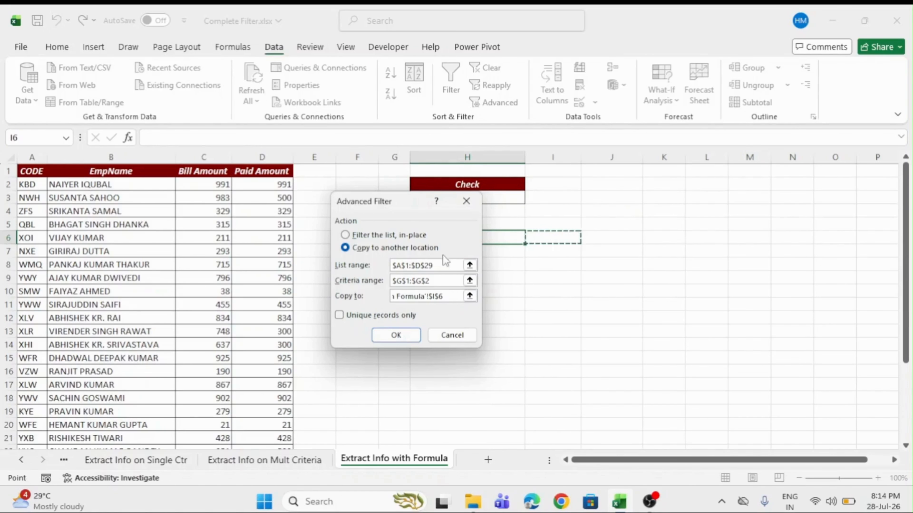
Reselect the full source table A1:D29 as the filter's list range.
left_click(444, 265)
key("BackSpace")
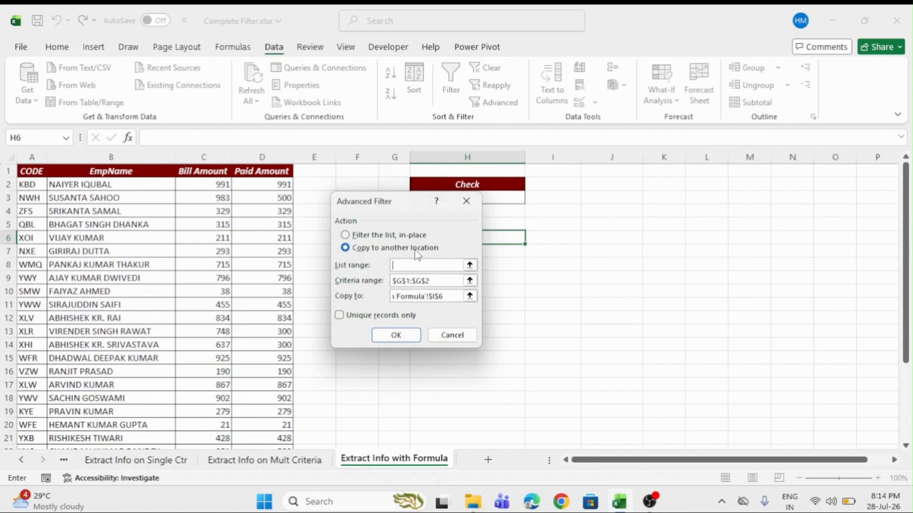
left_click(28, 175)
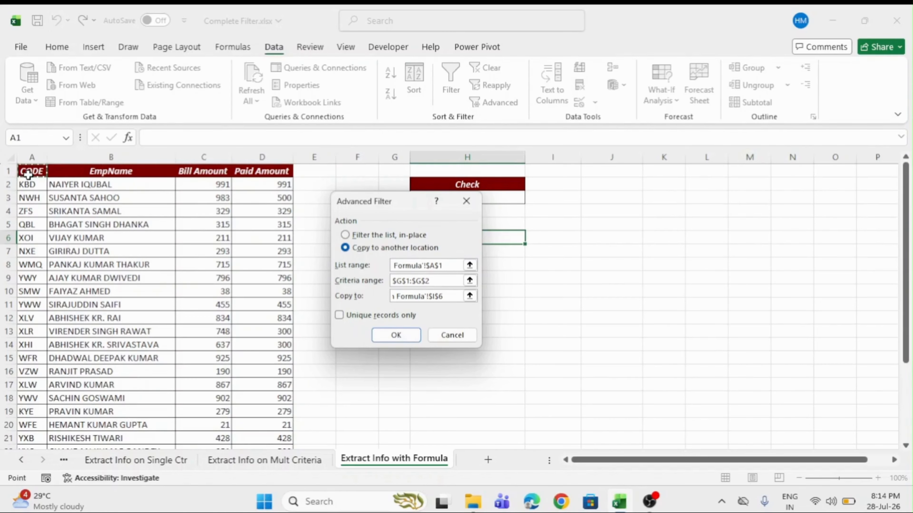
key("ctrl+shift+Right")
key("ctrl+shift+Down")
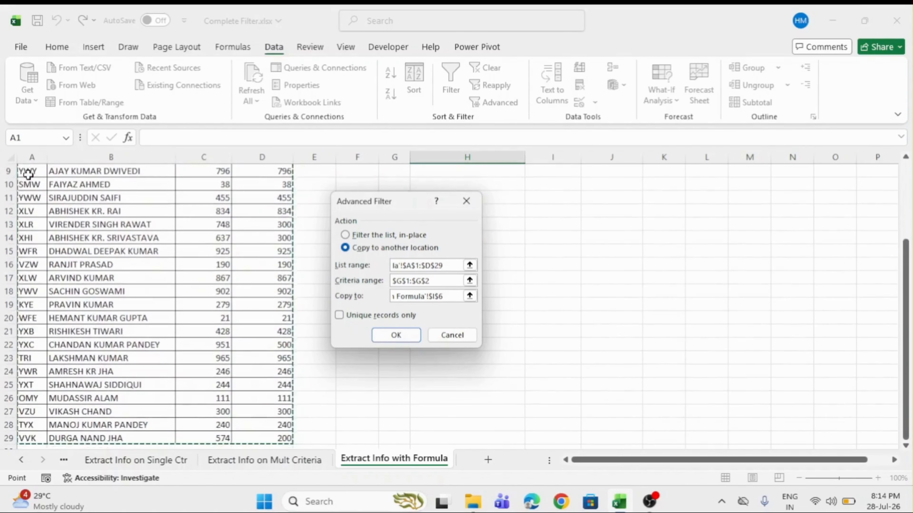
scroll(81, 187, "up", 3)
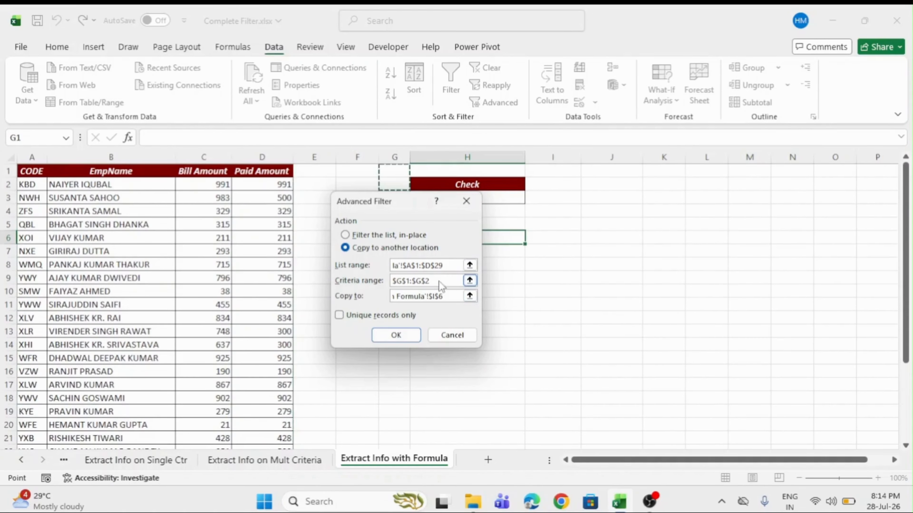
Set the Advanced Filter's criteria range to H2:H3 and run the extraction.
left_click_drag(430, 281, 403, 286)
key("BackSpace")
key("BackSpace")
key("BackSpace")
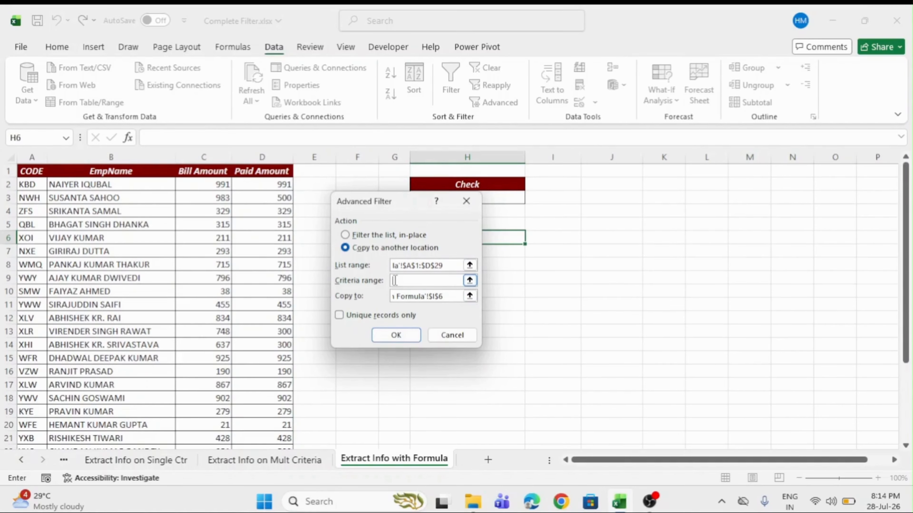
left_click_drag(399, 211, 325, 206)
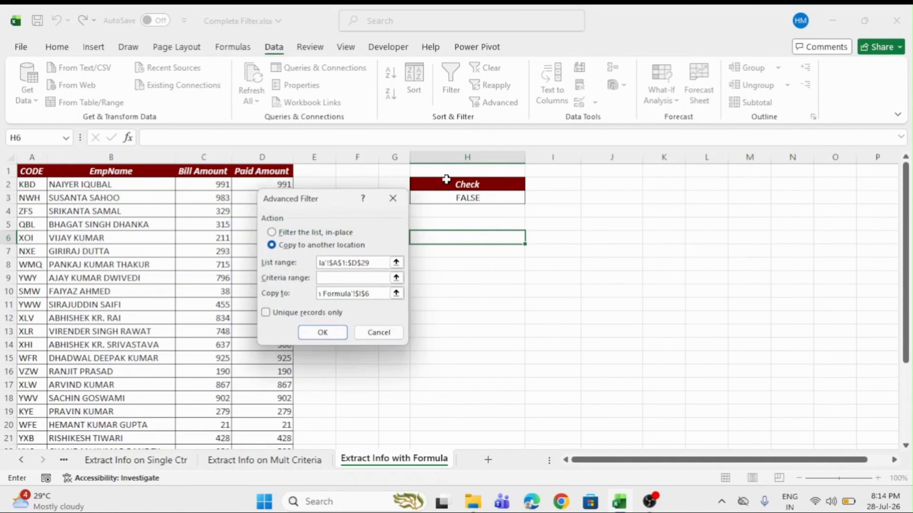
left_click_drag(445, 182, 451, 198)
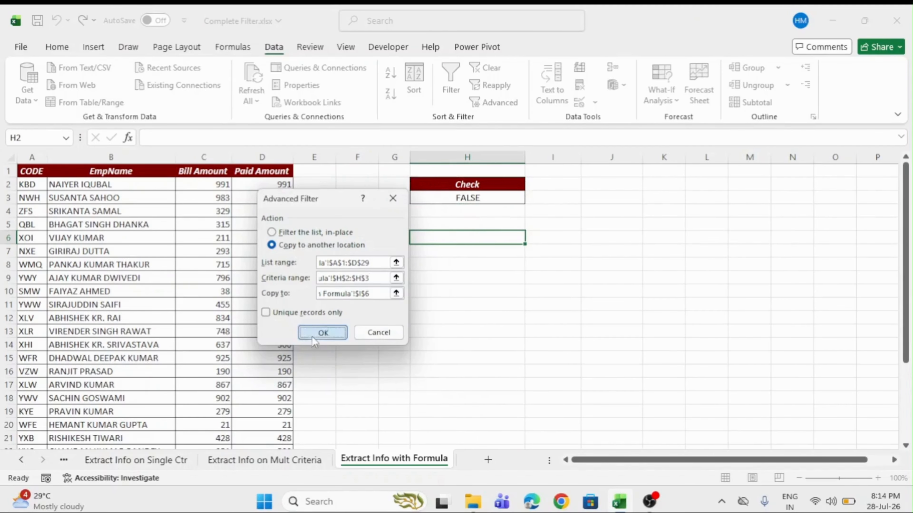
left_click(322, 330)
Autofit columns J, K and L of the extracted table and review its Bill Amount values.
left_click(571, 289)
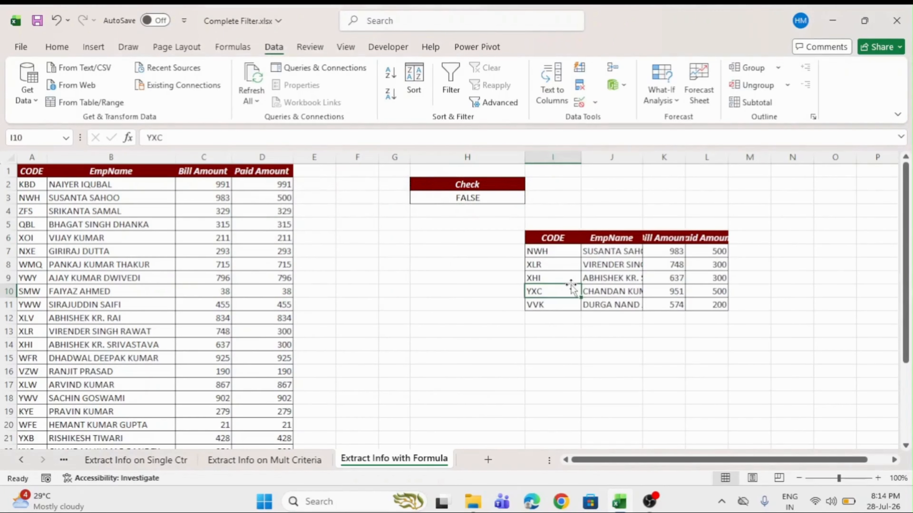
double_click(643, 163)
double_click(795, 160)
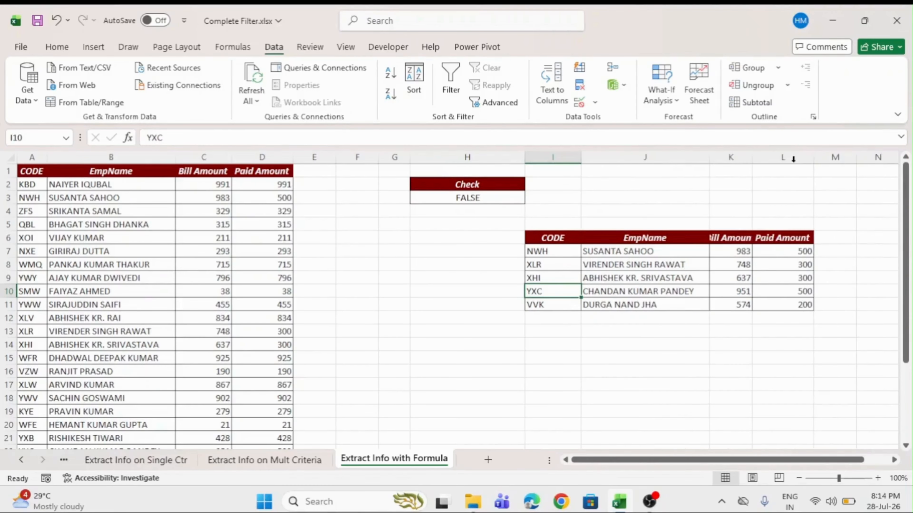
double_click(756, 163)
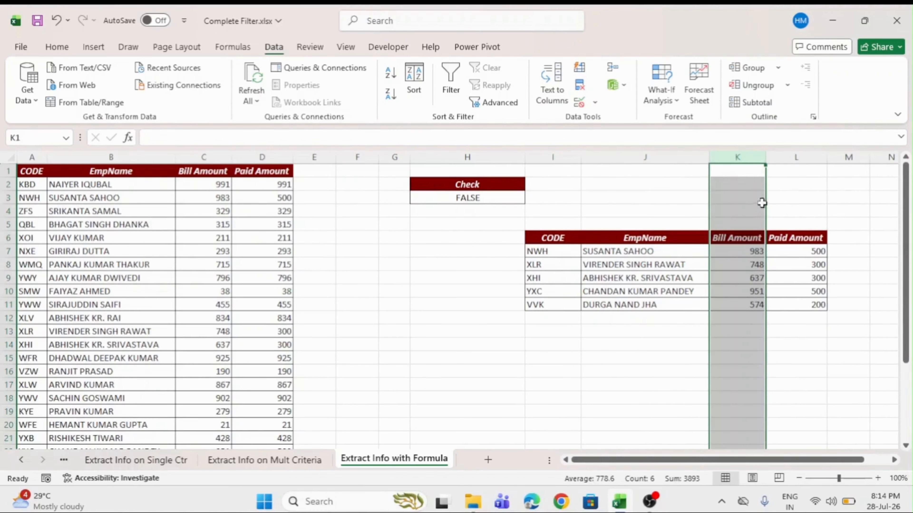
left_click(751, 249)
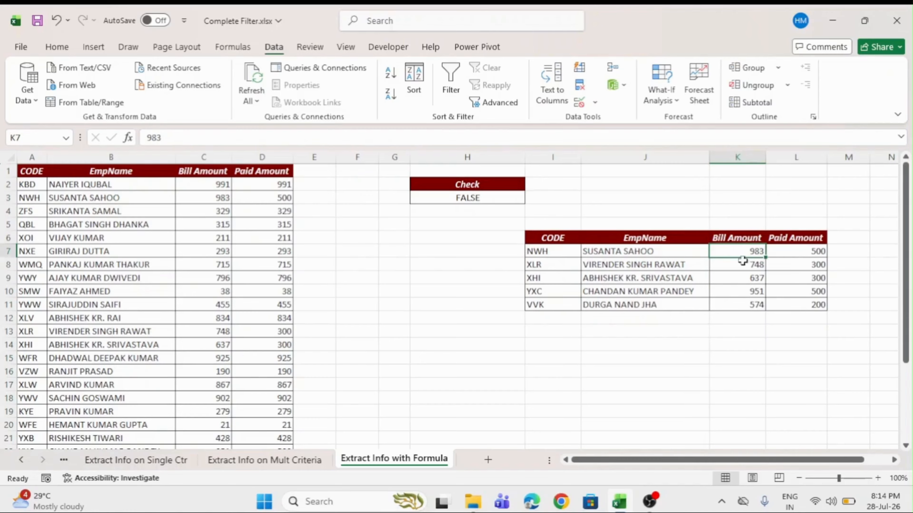
left_click_drag(743, 258, 754, 306)
left_click(629, 317)
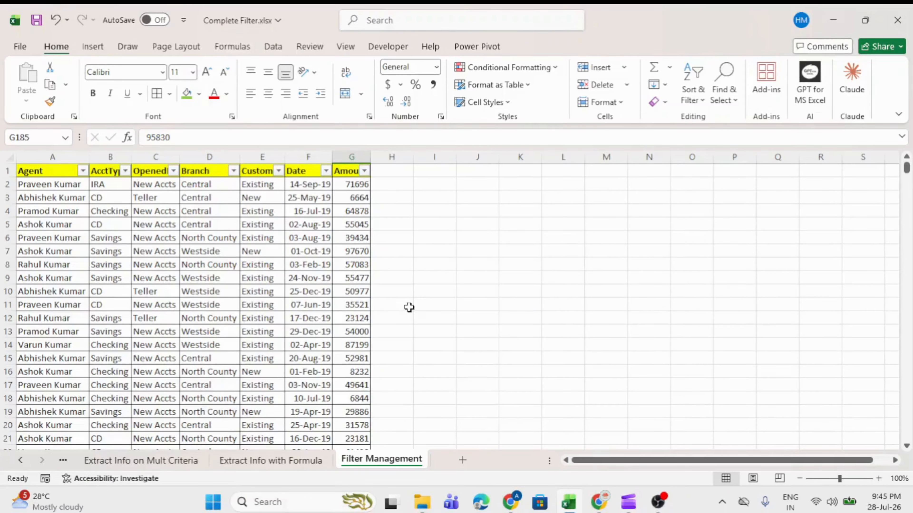
On the Filter Management sheet, list Clear Filter, Clear All, Remove Filter and Reapply Filter in cells J4 to J7.
left_click(489, 212)
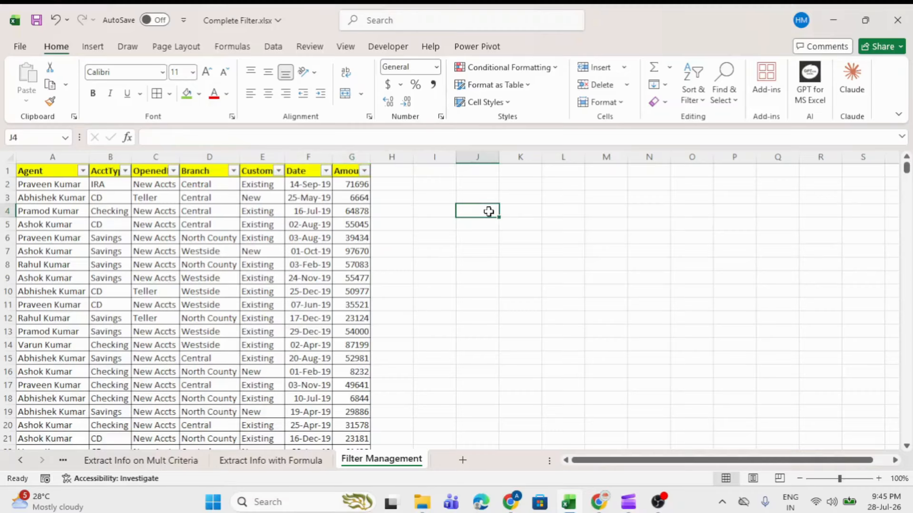
type("Clear Filt")
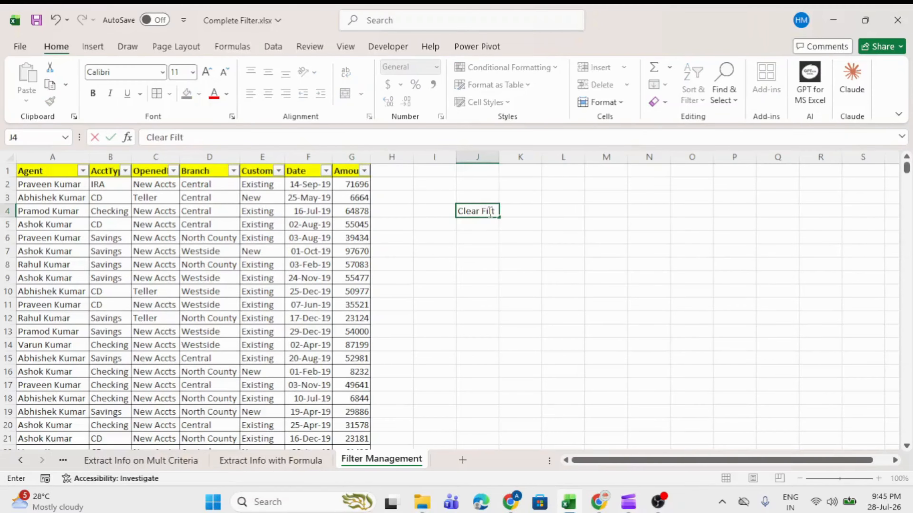
type("er")
key("Return")
type("Clear All")
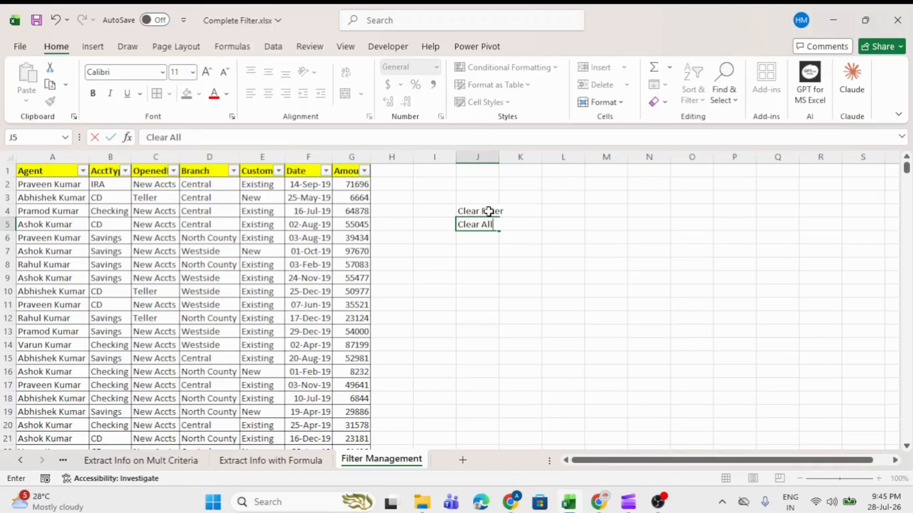
key("Return")
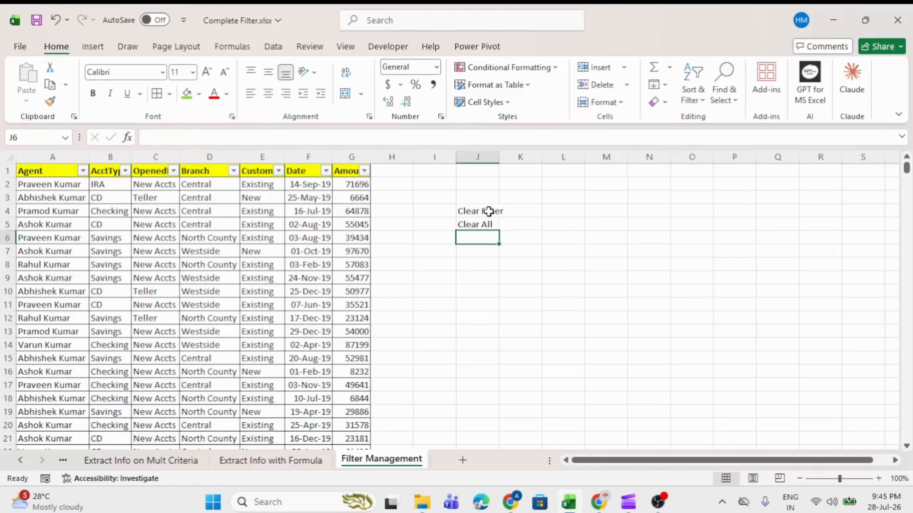
type("Remove Fi")
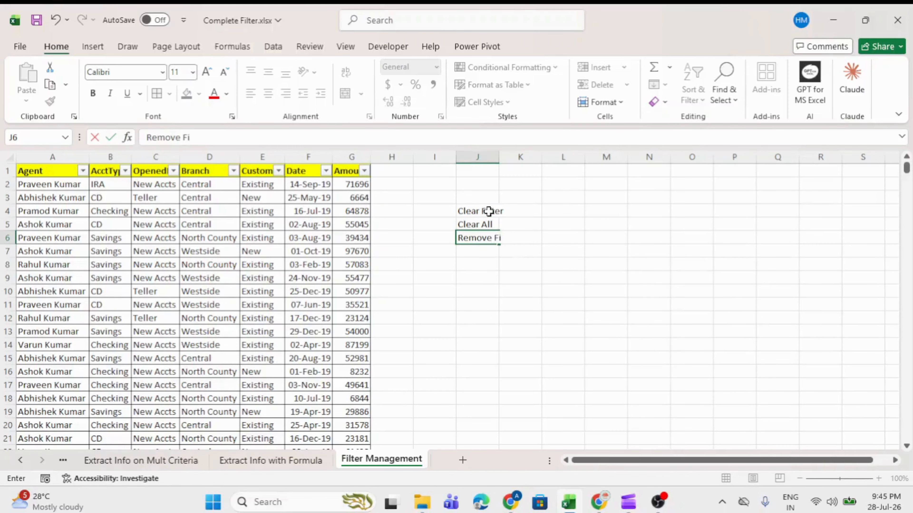
type("lter")
key("Return")
type("Reappl")
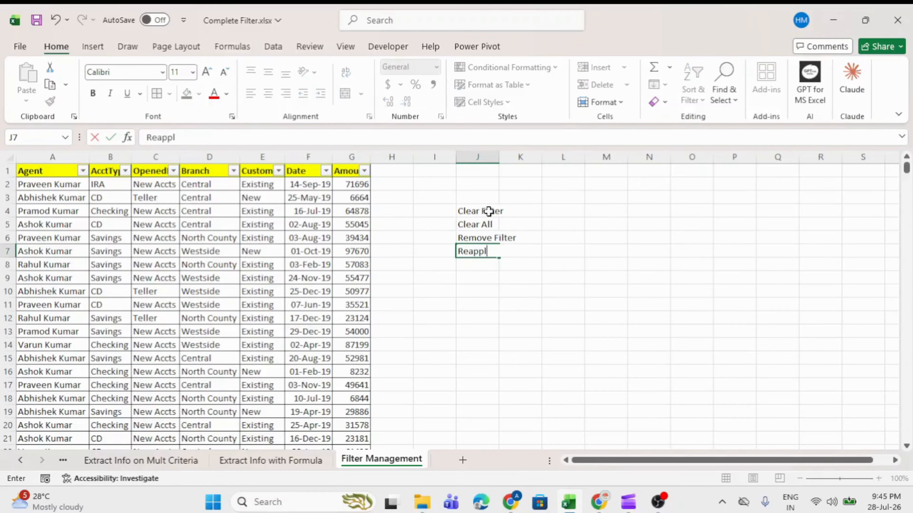
type("y Filter")
key("Return")
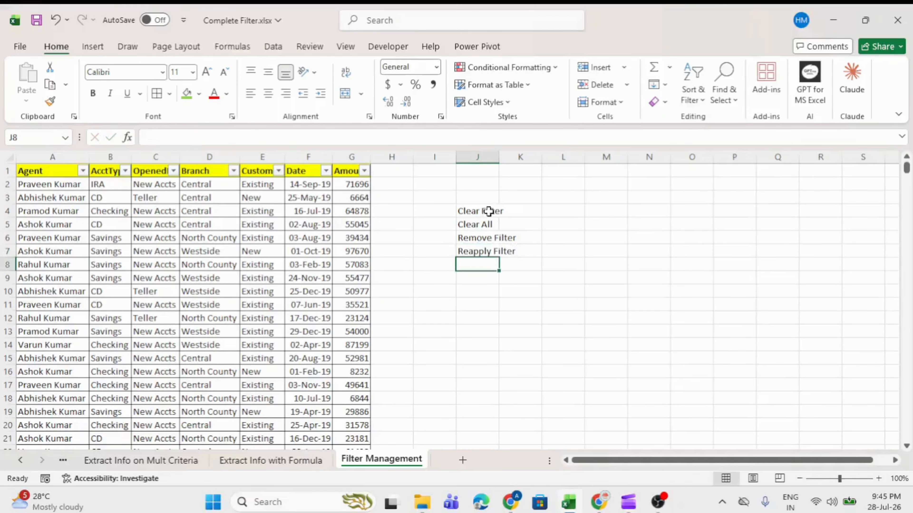
Filter the Agent column to the agent named in row 2.
left_click(489, 211)
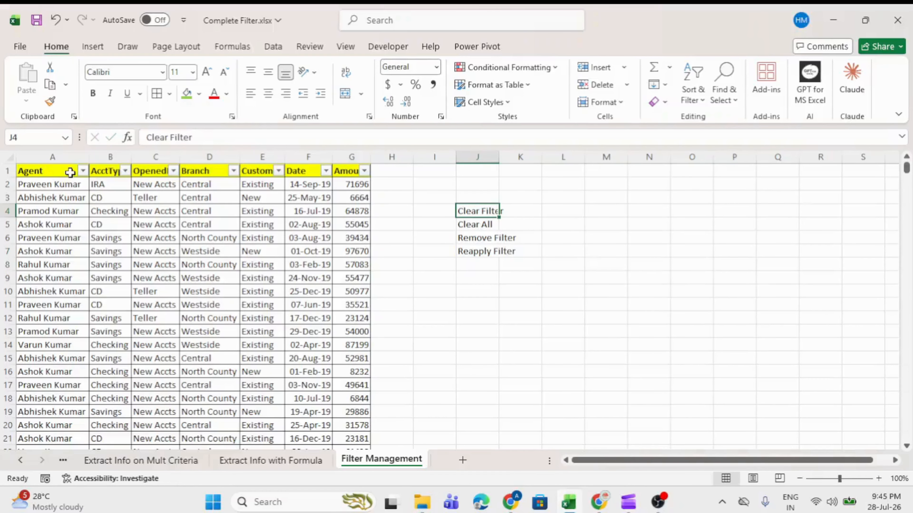
left_click(70, 173)
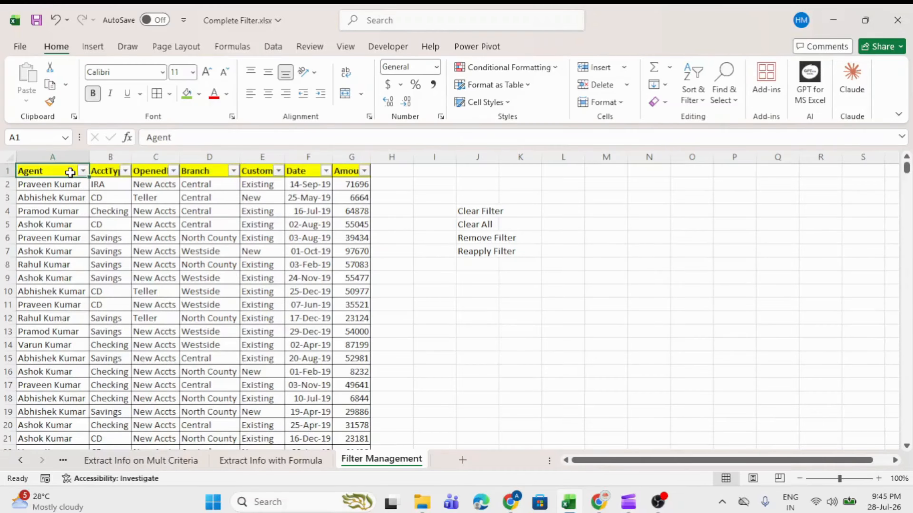
key("alt+Down")
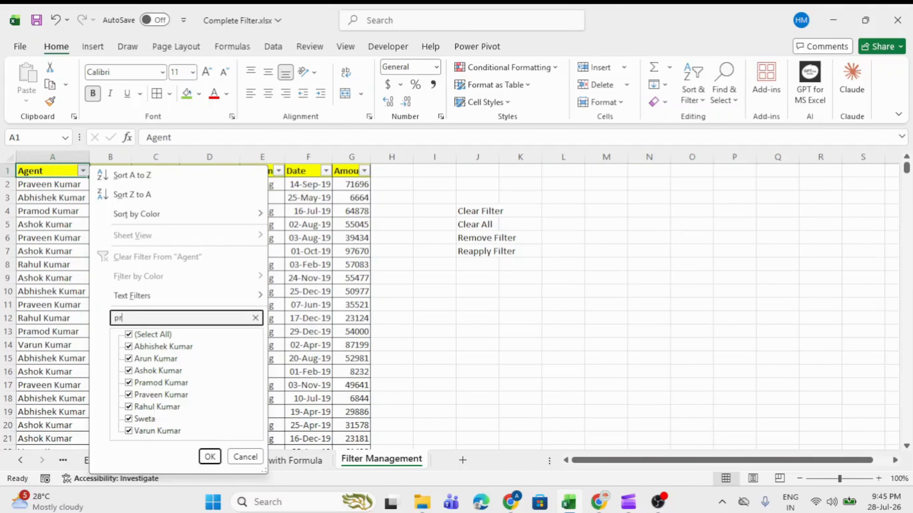
key("Return")
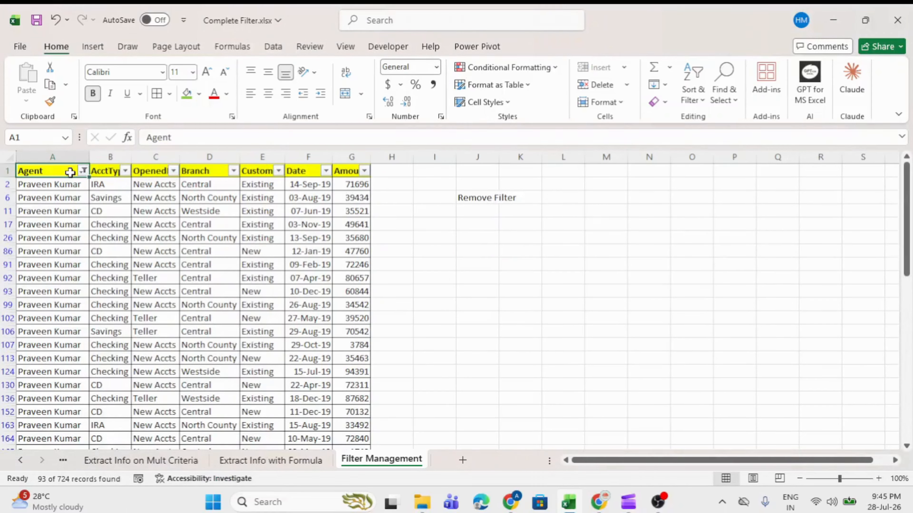
Filter the Branch column to Central.
key("Right")
key("Right")
key("Right")
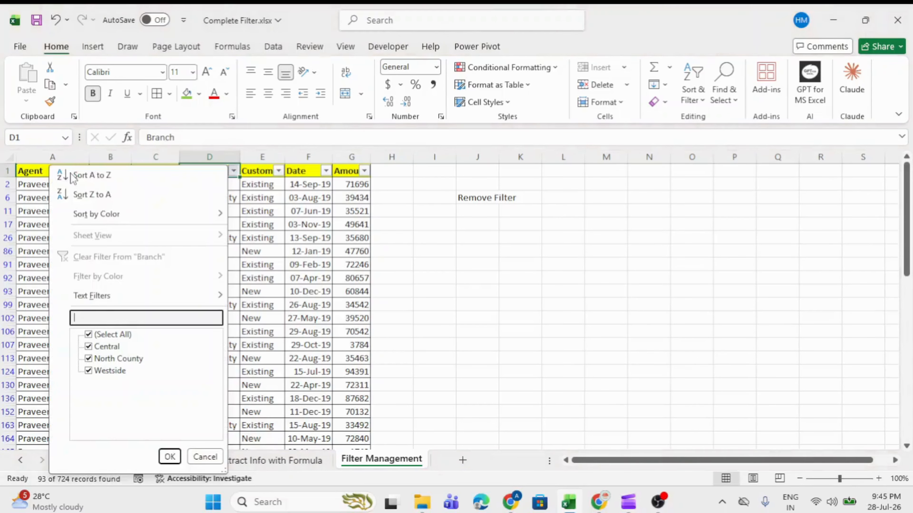
type("central")
key("Return")
Filter the Customer column to New.
key("Right")
key("Right")
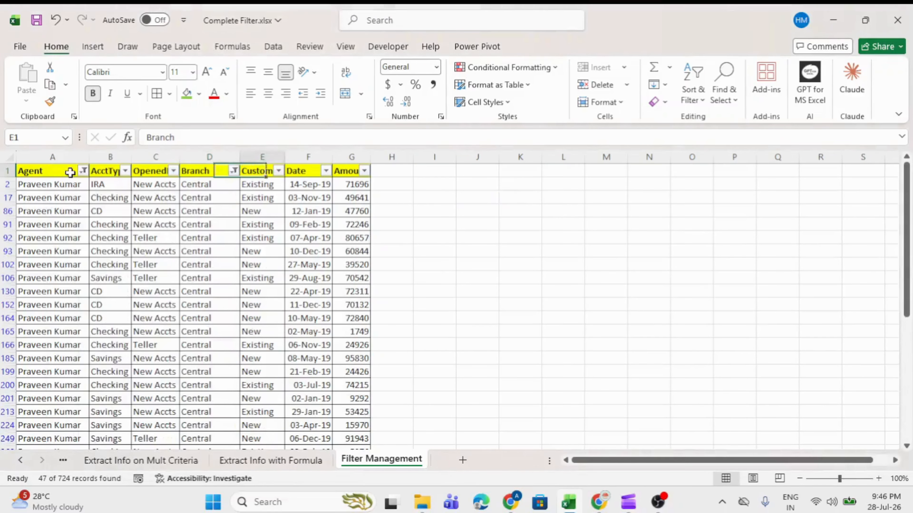
key("Left")
key("alt+Down")
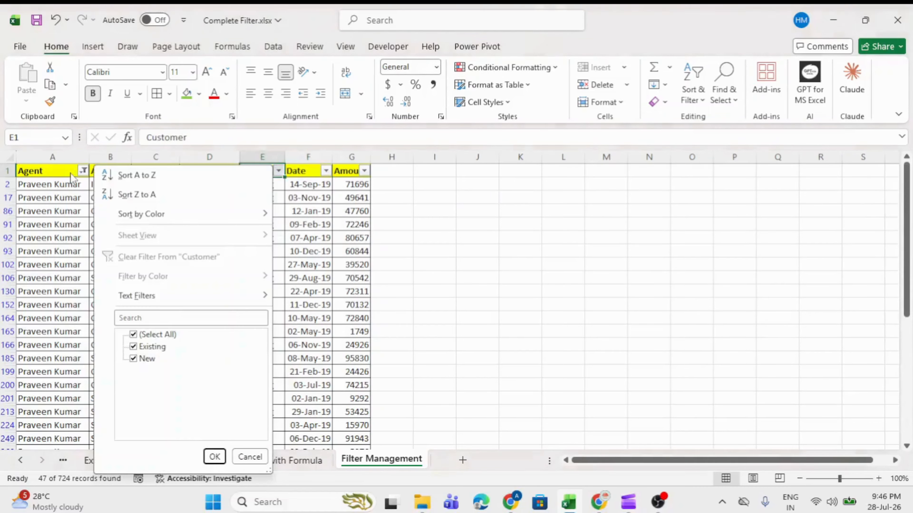
type("enew")
key("Return")
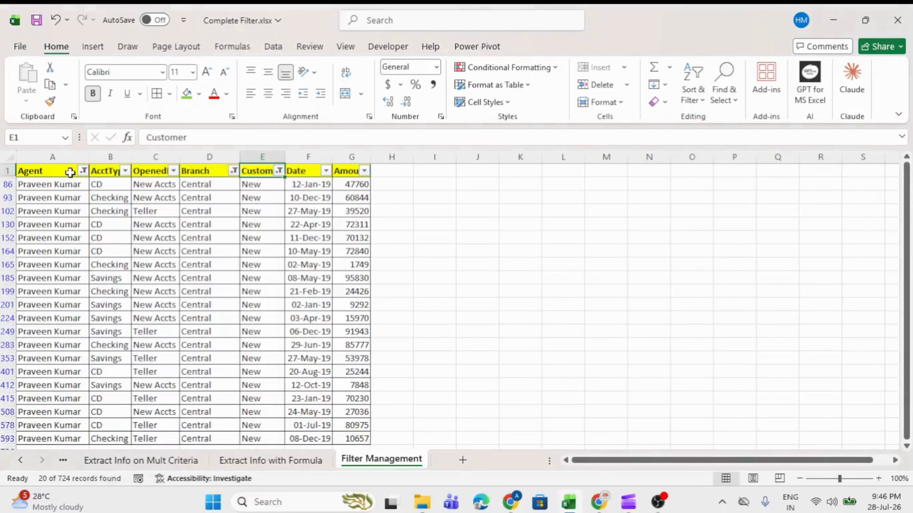
Clear the filter from the Customer column only, keeping the Agent and Branch filters.
left_click_drag(41, 172, 341, 166)
left_click(342, 171)
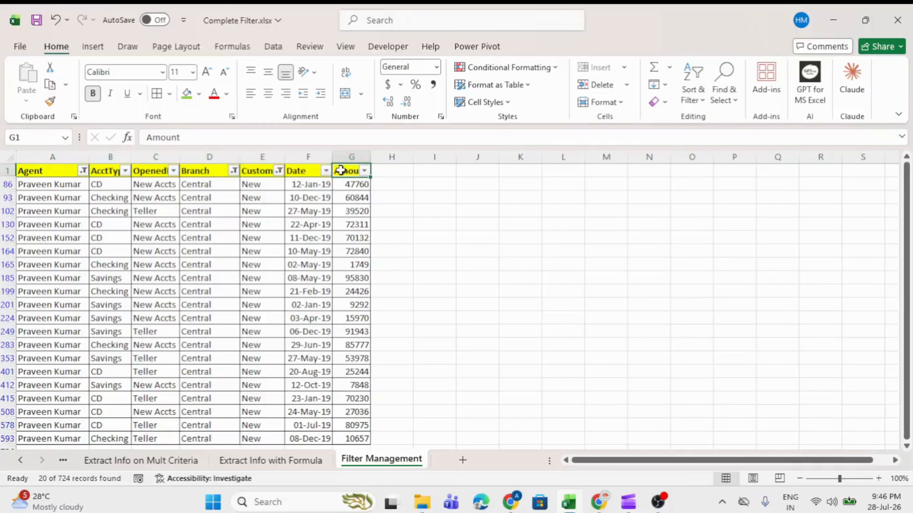
left_click(266, 171)
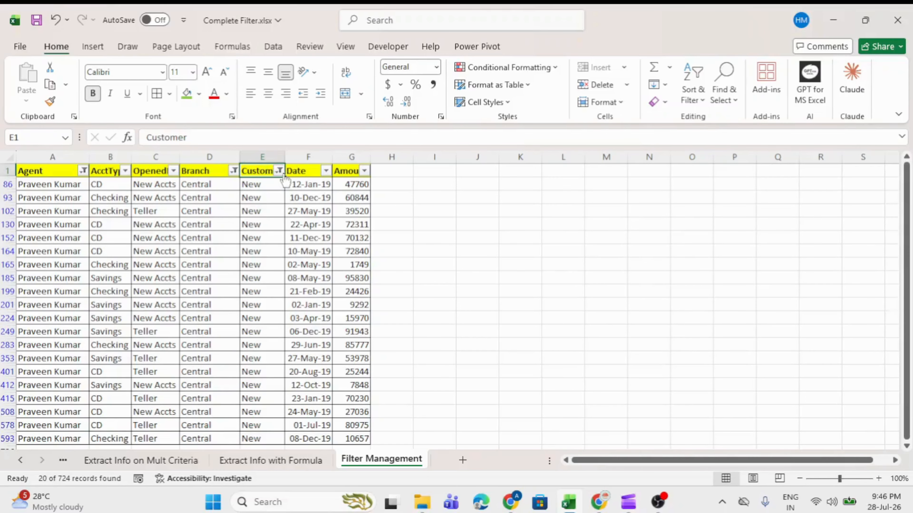
left_click(278, 171)
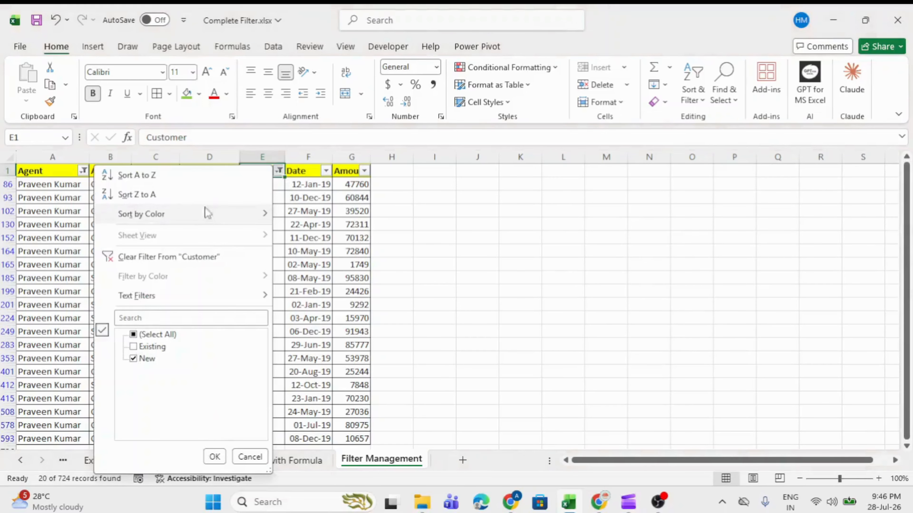
left_click(188, 263)
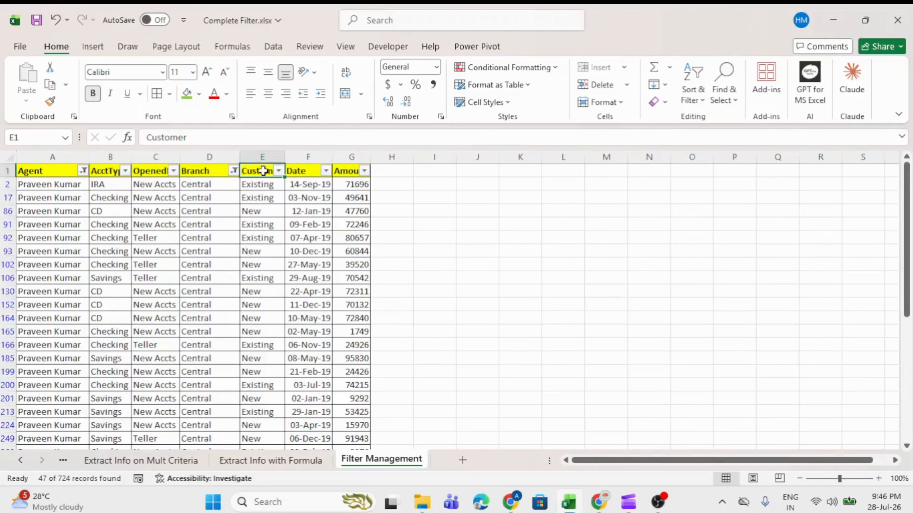
Review the columns that are still filtered and clear all remaining filters from the table at once.
left_click_drag(221, 171, 184, 349)
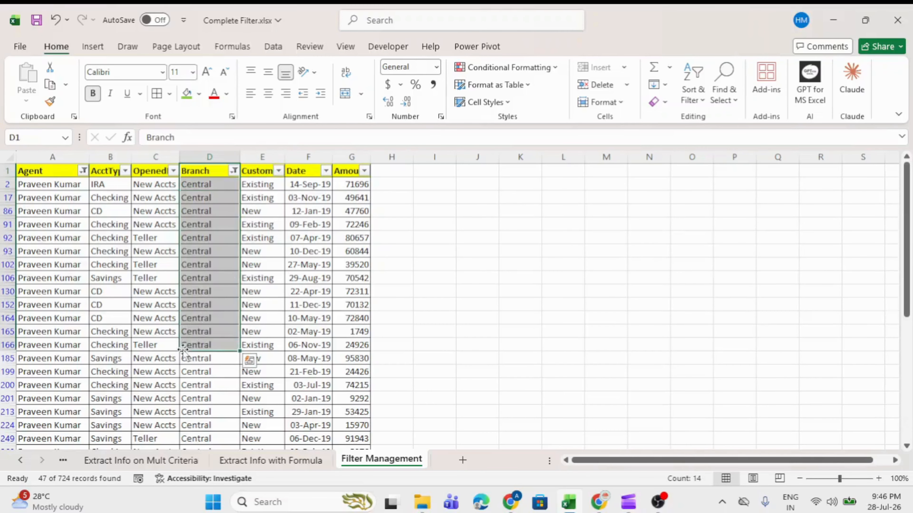
left_click(65, 170)
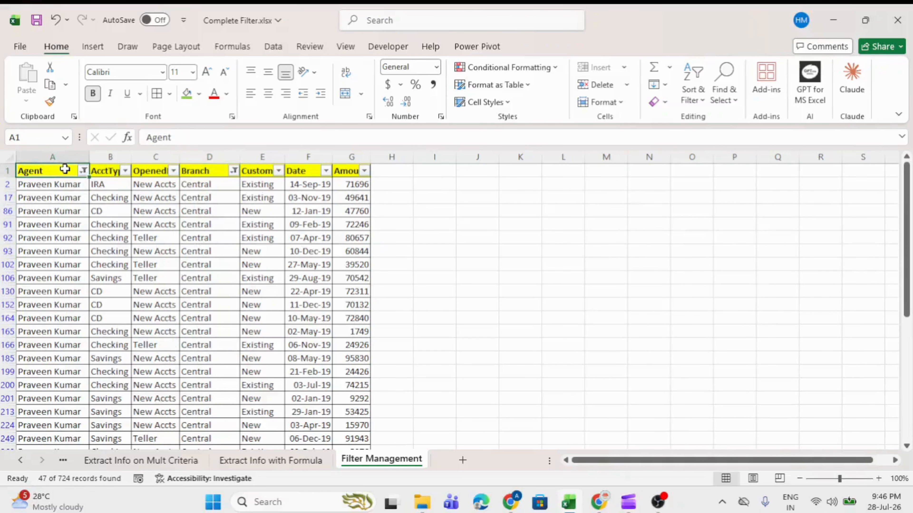
left_click(208, 171)
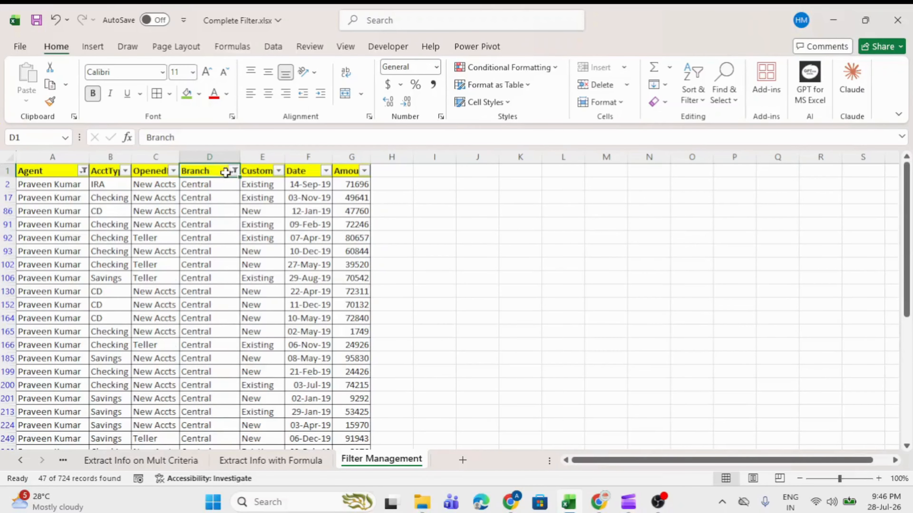
left_click_drag(45, 170, 338, 172)
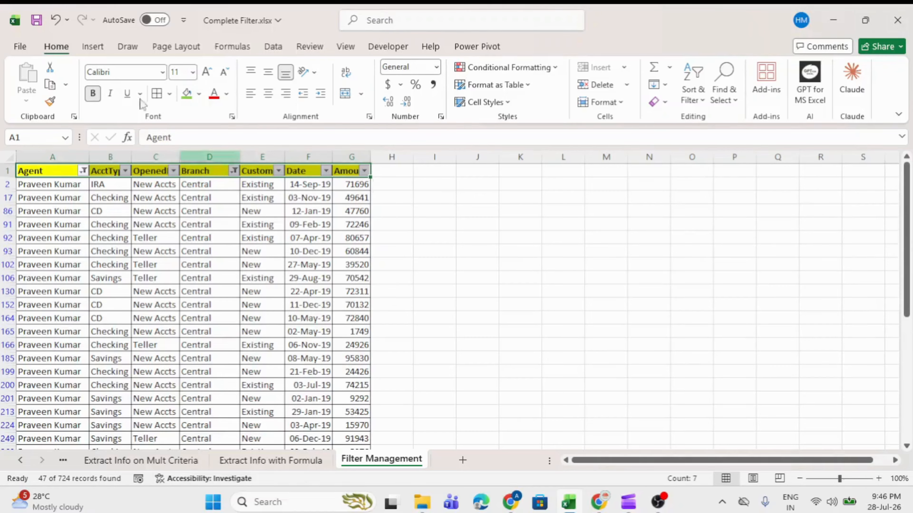
left_click(211, 172)
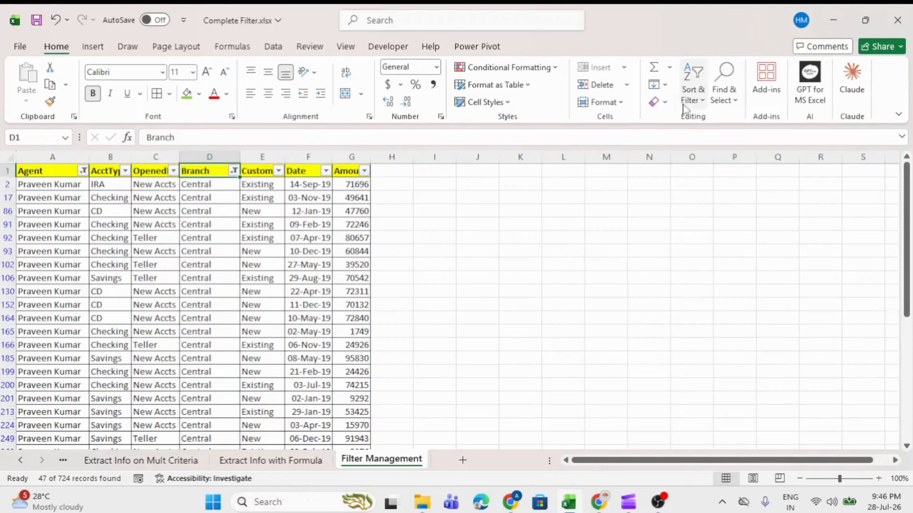
left_click(694, 103)
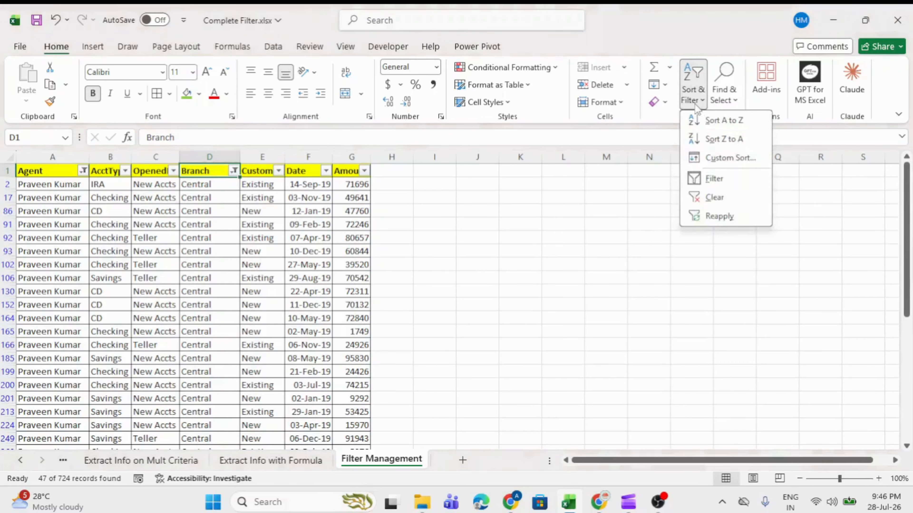
left_click(713, 197)
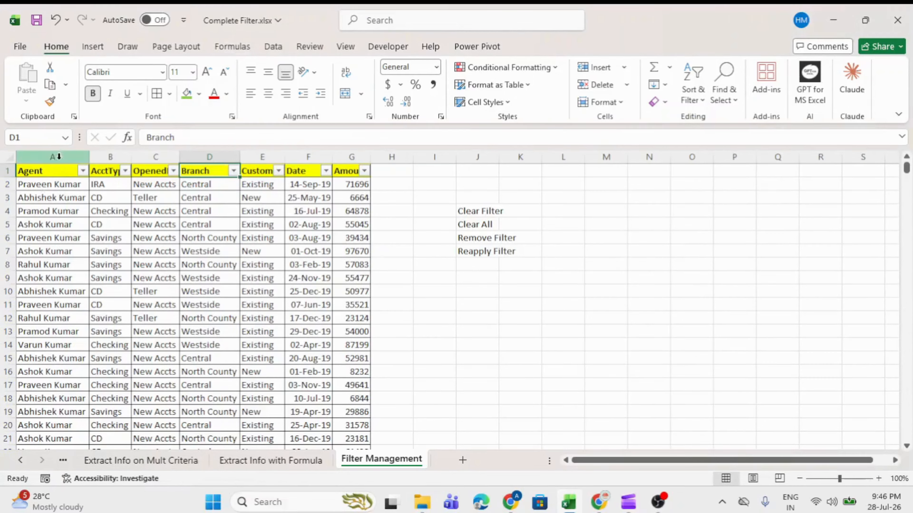
Remove the filter from the table so its header row has no filter buttons.
left_click_drag(56, 157, 126, 161)
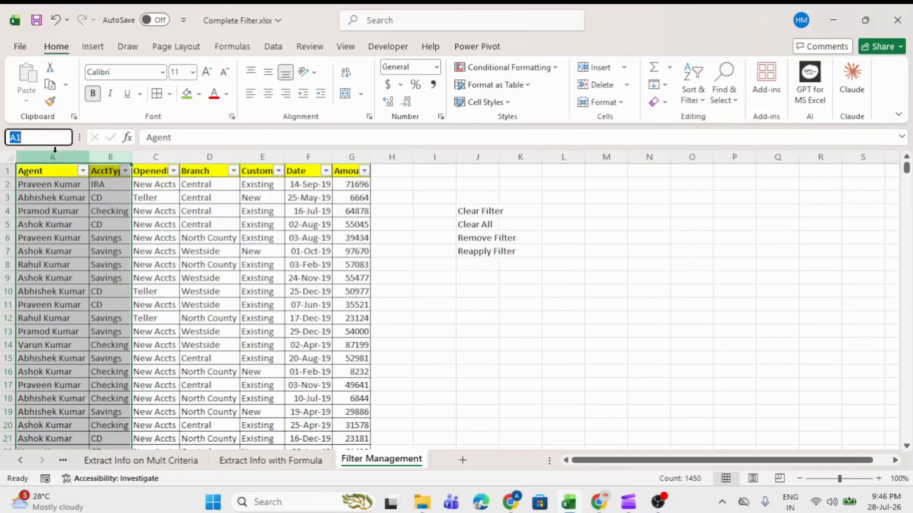
left_click_drag(58, 157, 353, 157)
left_click(213, 174)
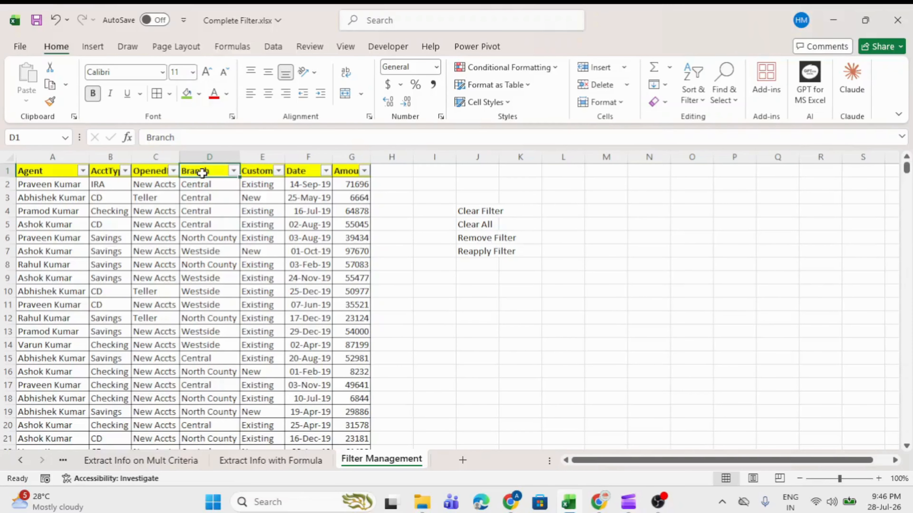
left_click_drag(70, 172, 350, 172)
left_click(301, 171)
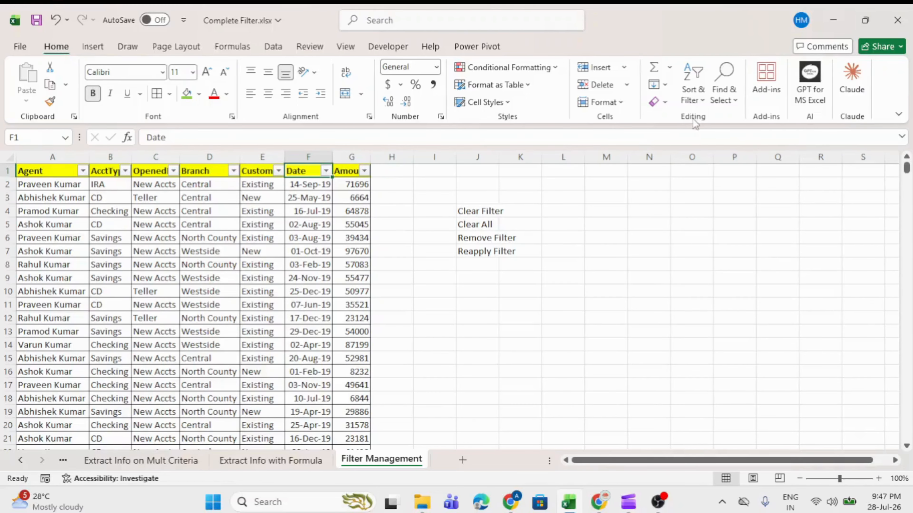
left_click(696, 107)
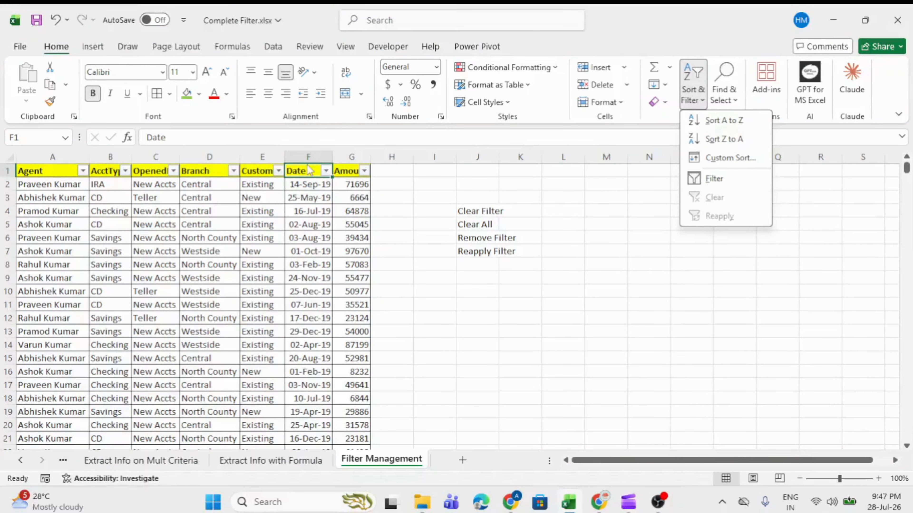
left_click(707, 179)
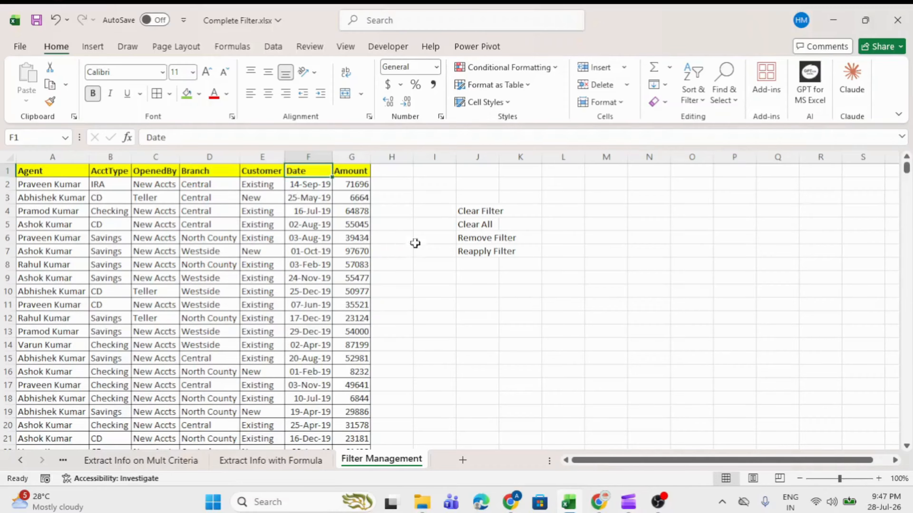
left_click(479, 239)
left_click(475, 225)
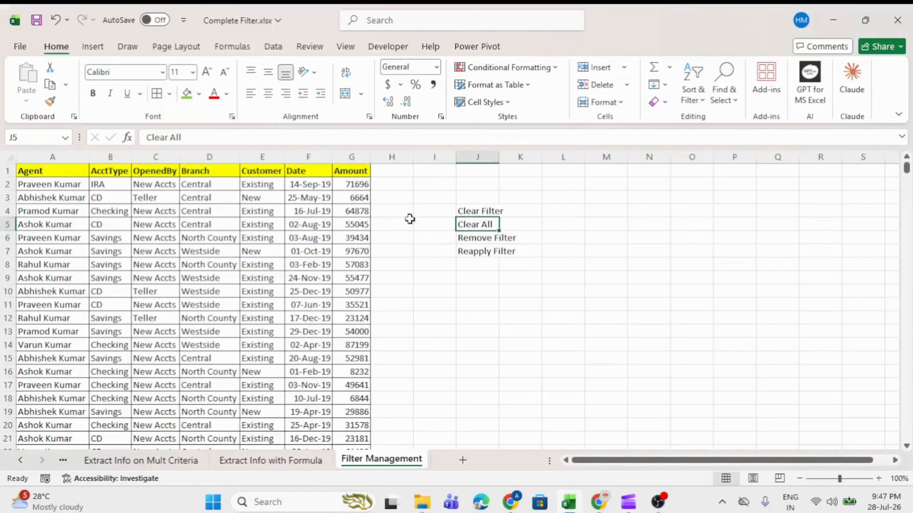
left_click_drag(77, 171, 339, 170)
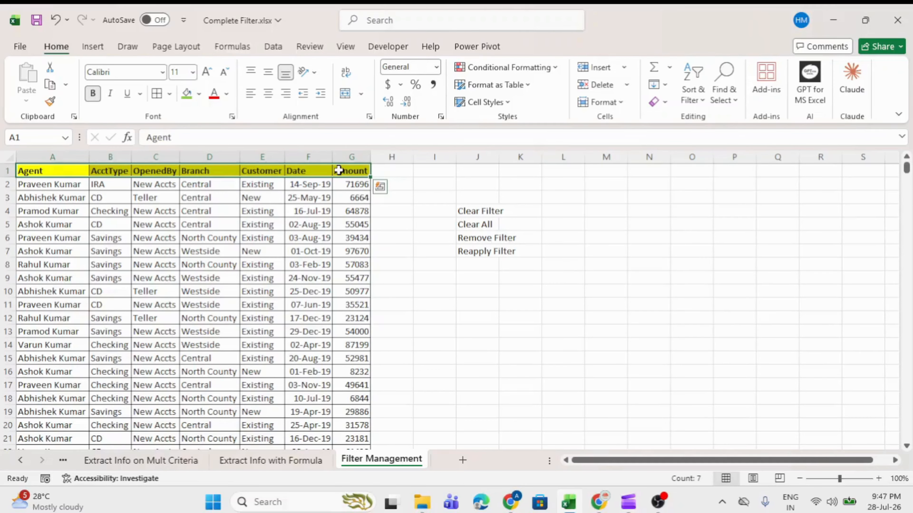
left_click(375, 210)
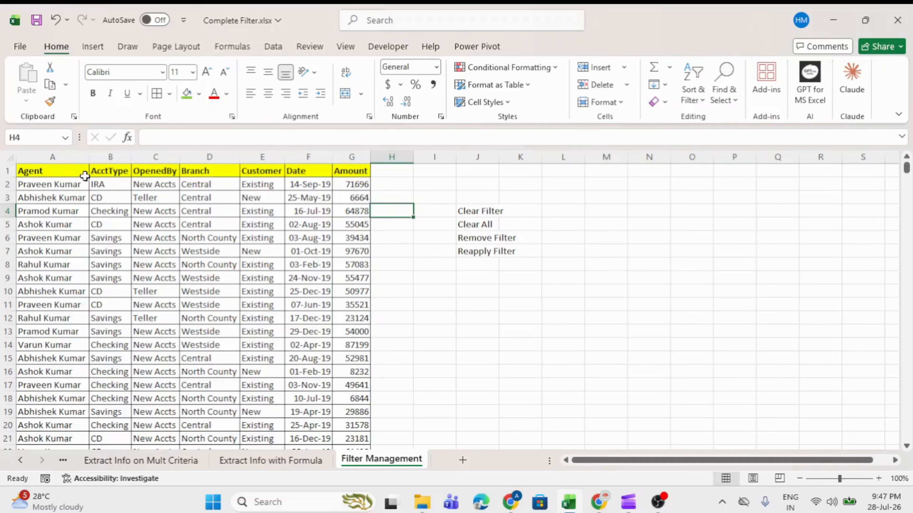
Turn the table's filter back on and filter the Agent column to the agent of the first record.
left_click(63, 168)
key("ctrl+shift+l")
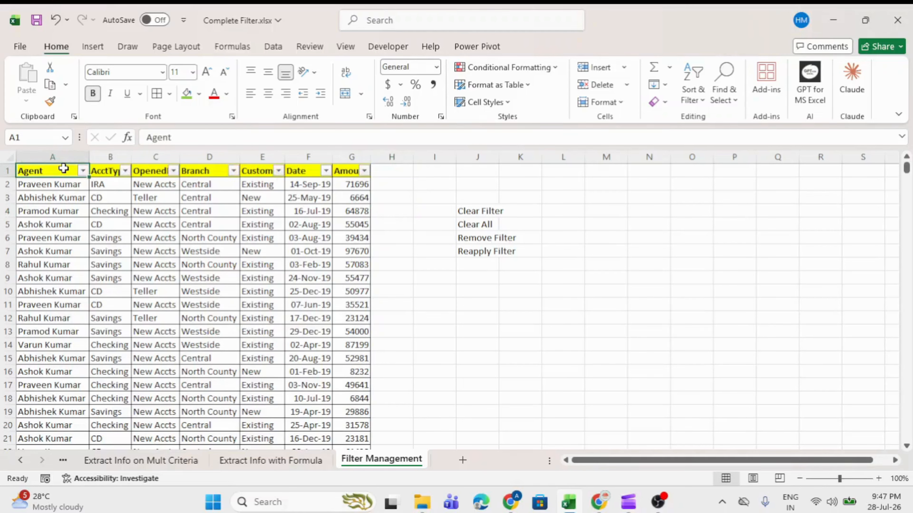
key("alt+Down")
type("praveen")
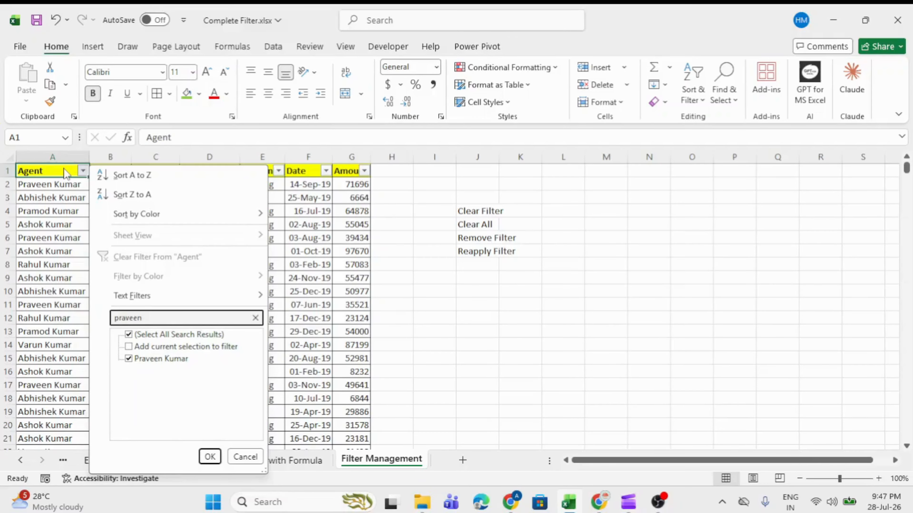
key("Return")
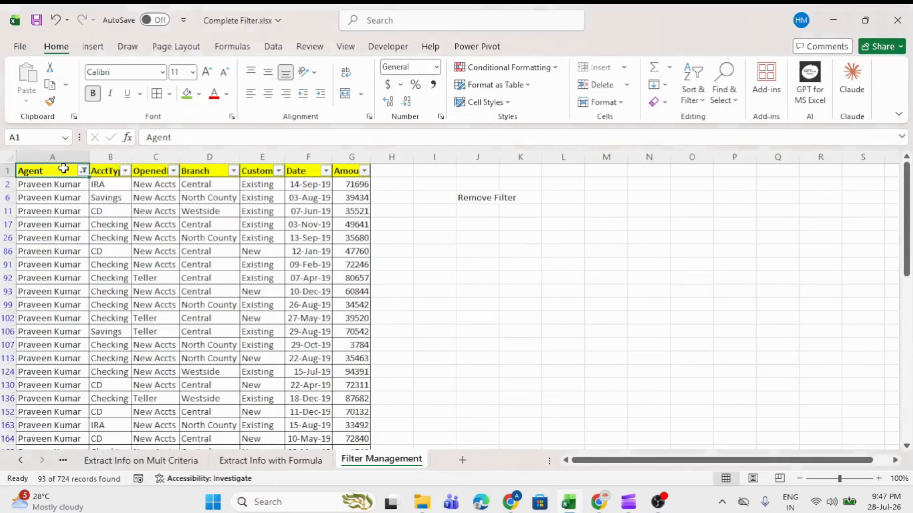
Filter the Customer column to New.
key("Right")
key("Right")
key("Right")
key("Right")
key("alt+Down")
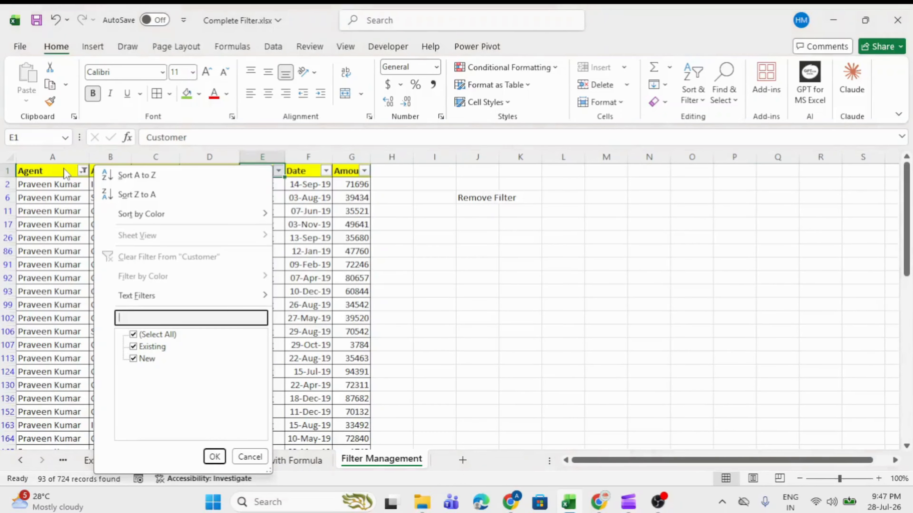
type("new")
key("Return")
Filter the Amount column to values greater than 90000.
key("Right")
key("Right")
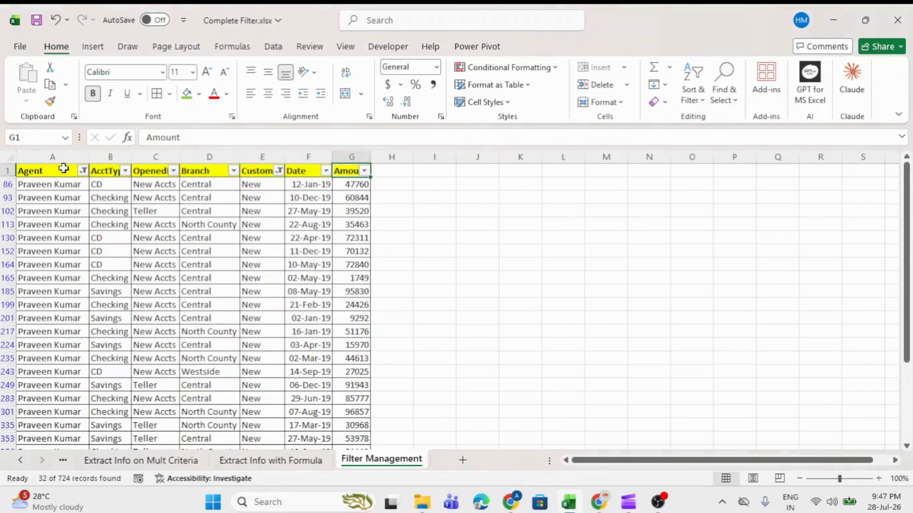
key("alt+Down")
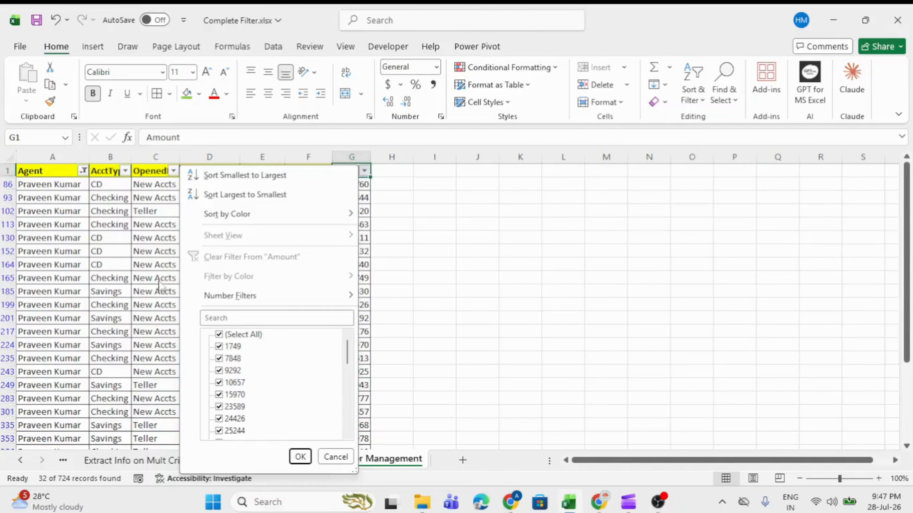
mouse_move(204, 298)
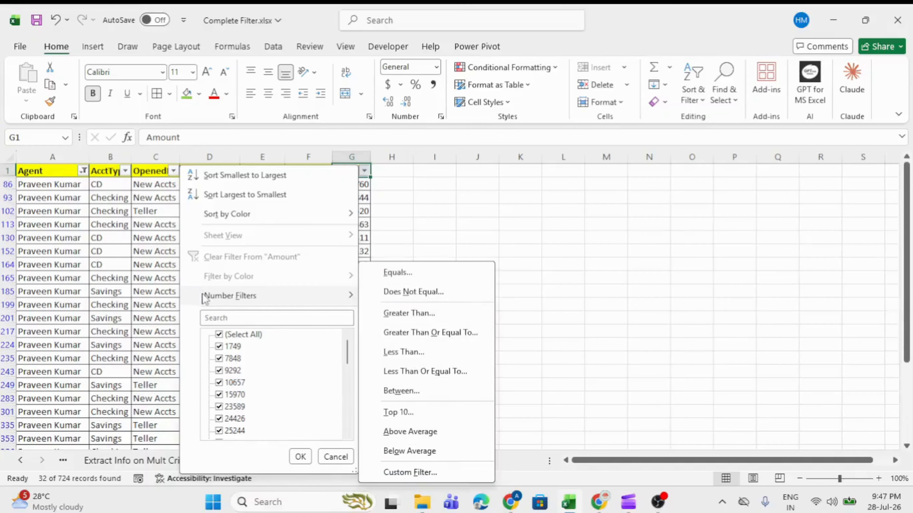
left_click(403, 316)
type("9")
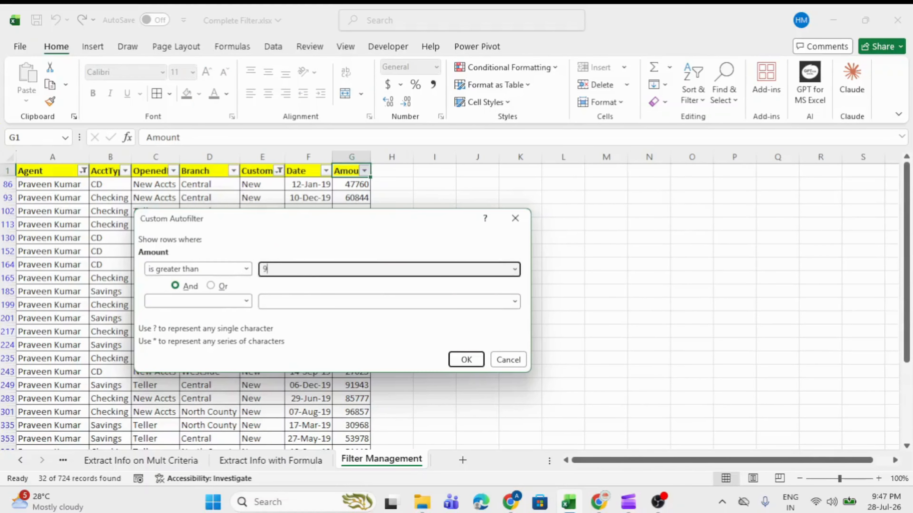
type("0000")
key("Return")
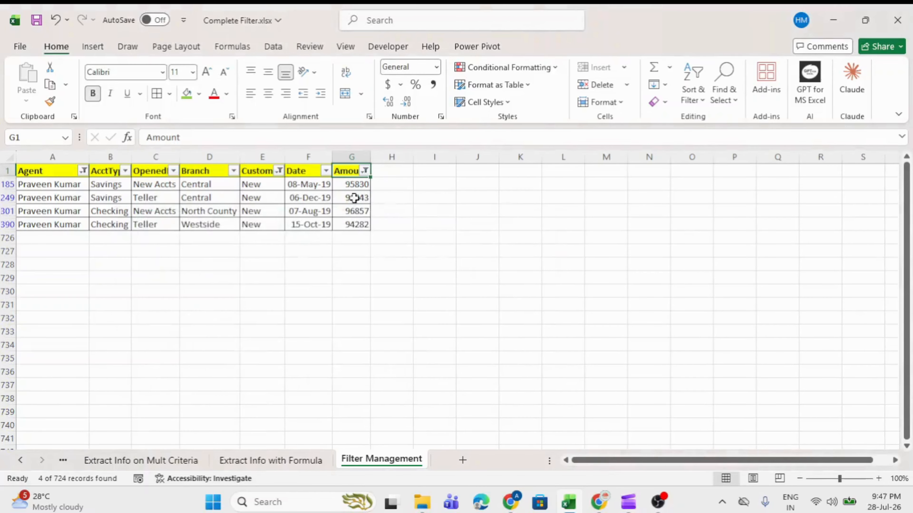
Change the amount in cell G249 to 80000 and make it bold.
left_click_drag(354, 185, 356, 215)
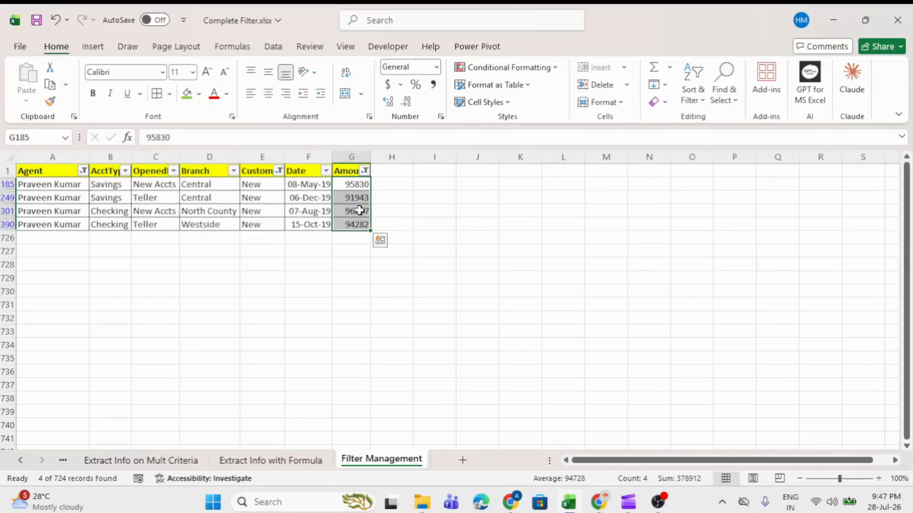
left_click(354, 198)
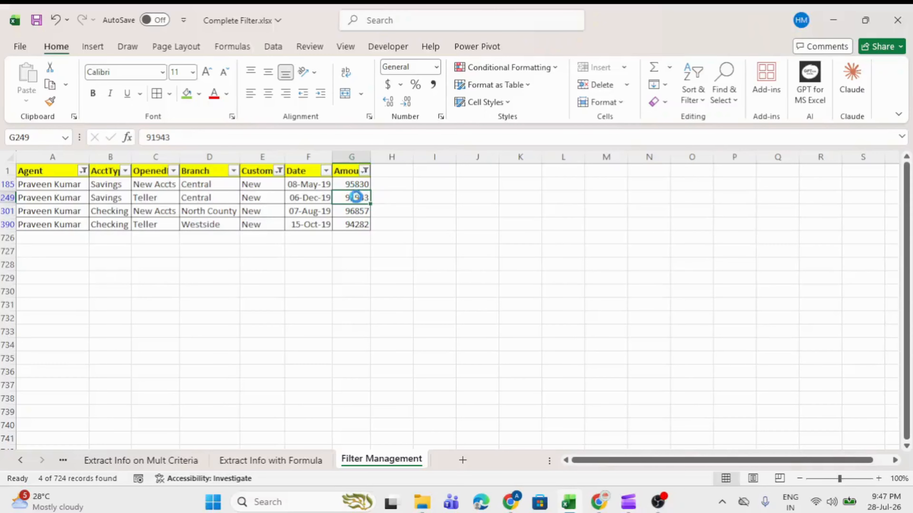
key("ctrl+b")
type("80000")
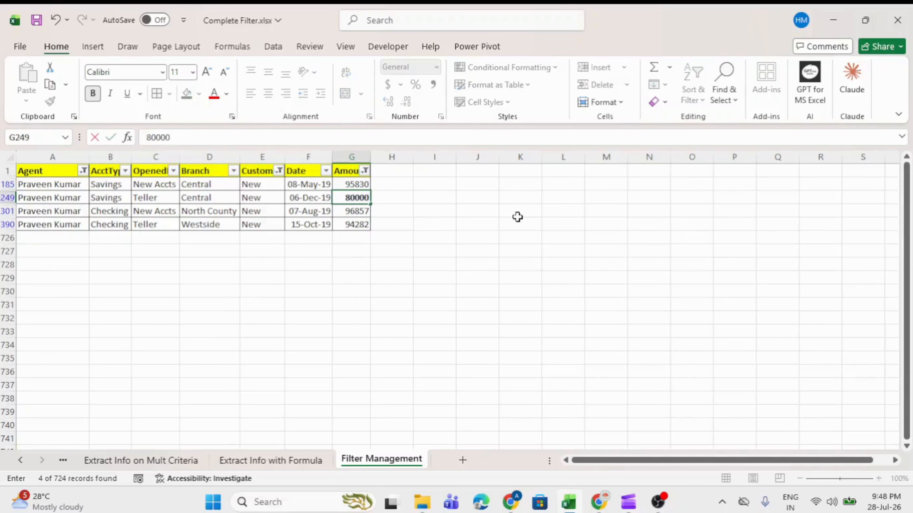
key("Return")
Reapply the table's filters so the edited Amount data is evaluated against the existing criteria.
left_click(362, 195)
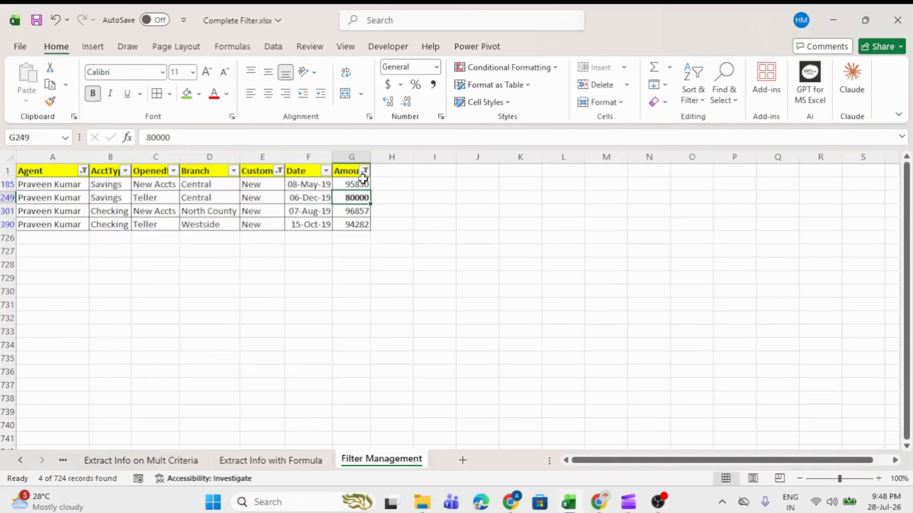
left_click(351, 170)
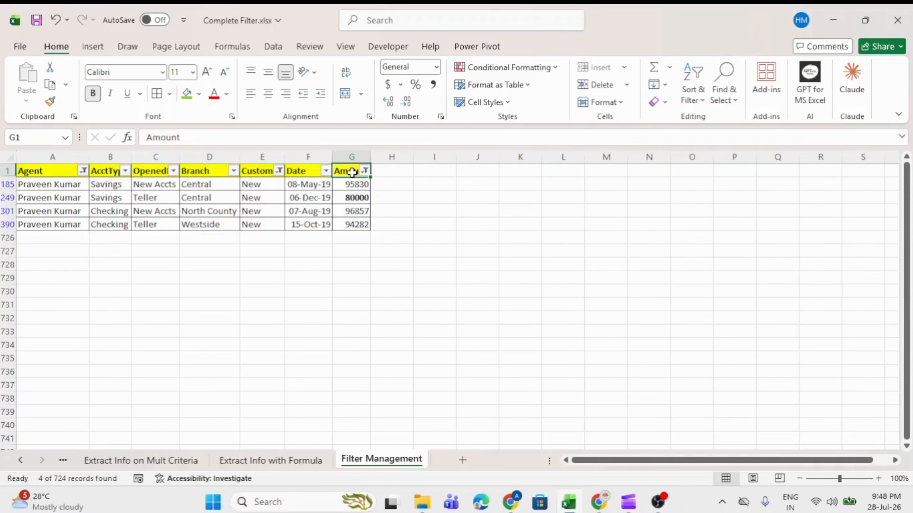
left_click(691, 101)
left_click(718, 216)
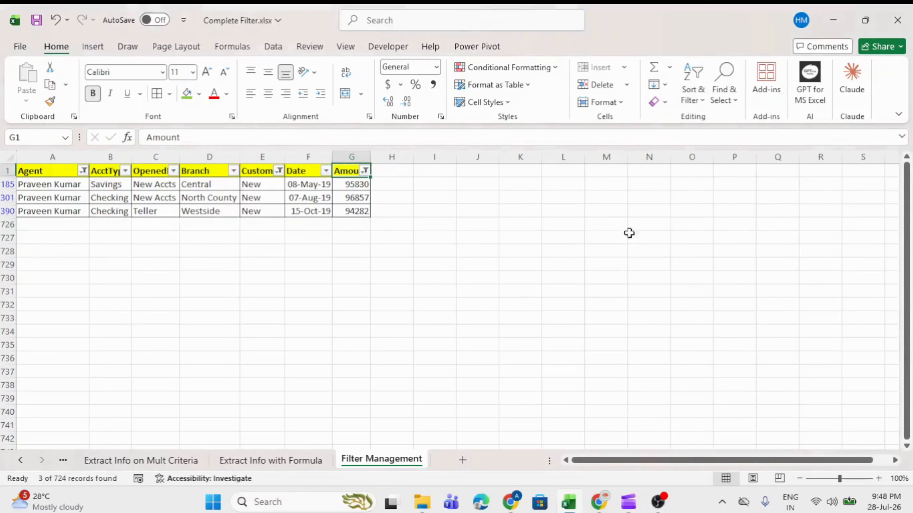